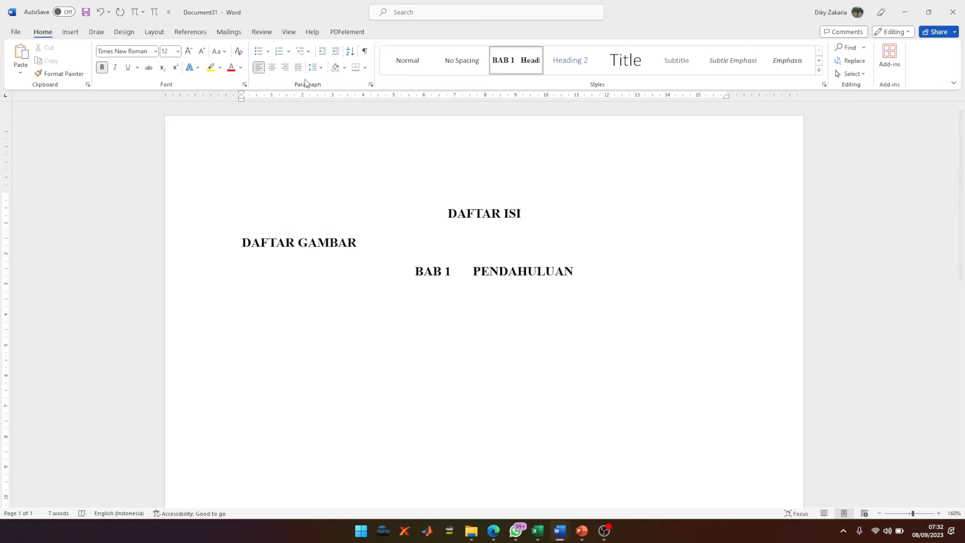
- Center the DAFTAR GAMBAR heading and add a Heading 1 line below it reading DAFTAR TABEL
left_click(272, 67)
key("Return")
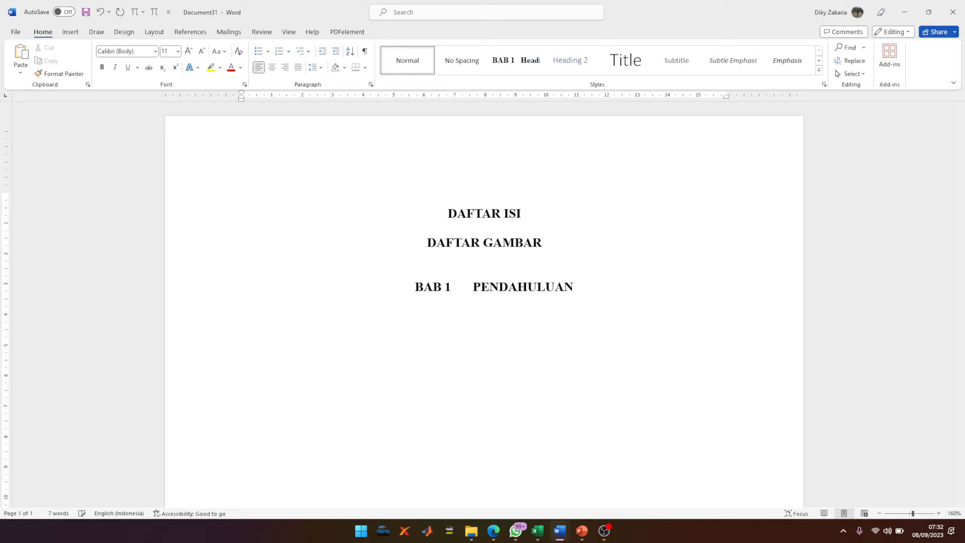
left_click(508, 67)
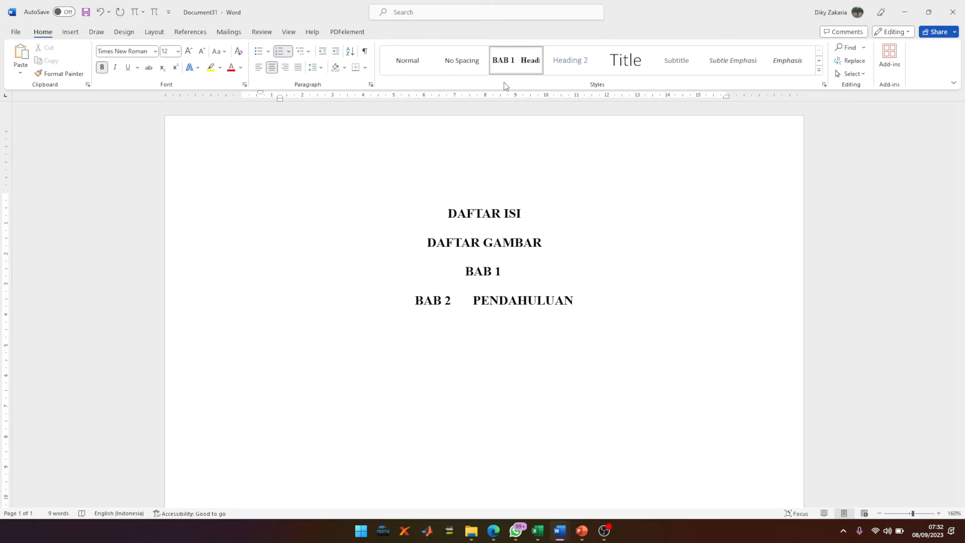
type("DAFTAR TABEL")
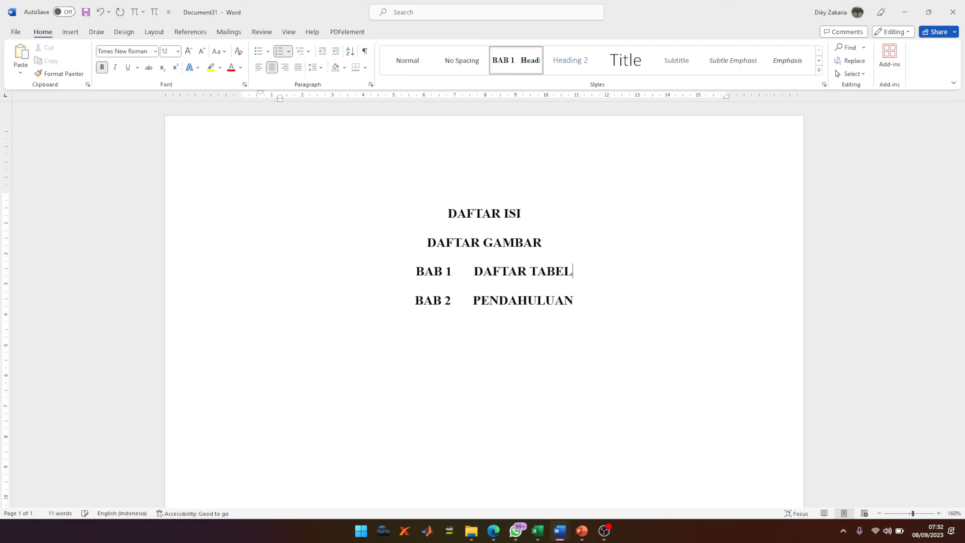
- Remove the BAB numbering from the DAFTAR TABEL heading and center it
left_click(470, 271)
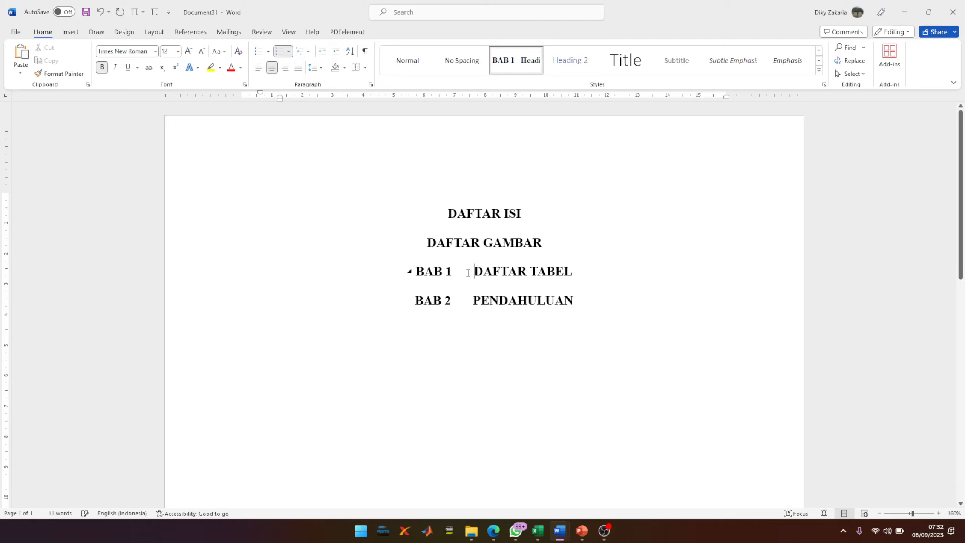
key("BackSpace")
key("BackSpace")
key("BackSpace")
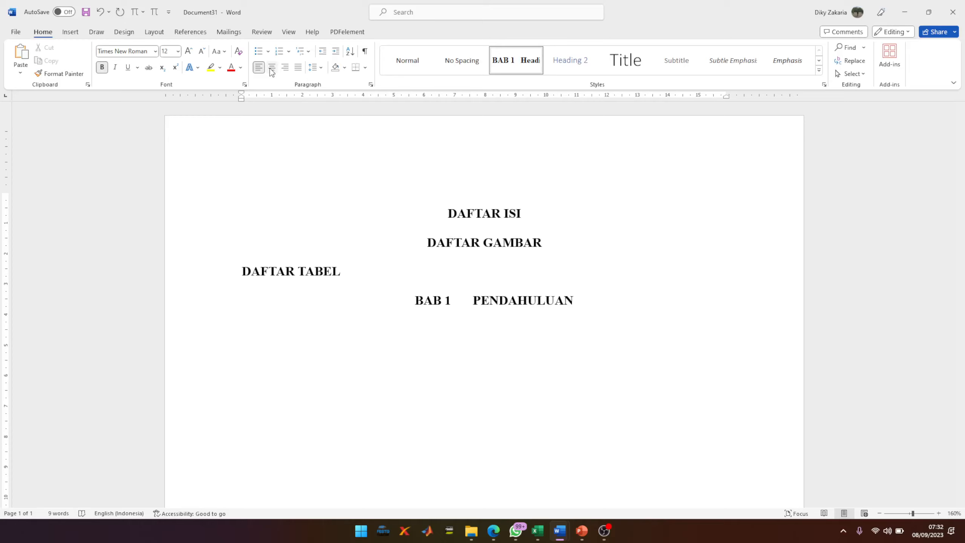
key("ctrl+e")
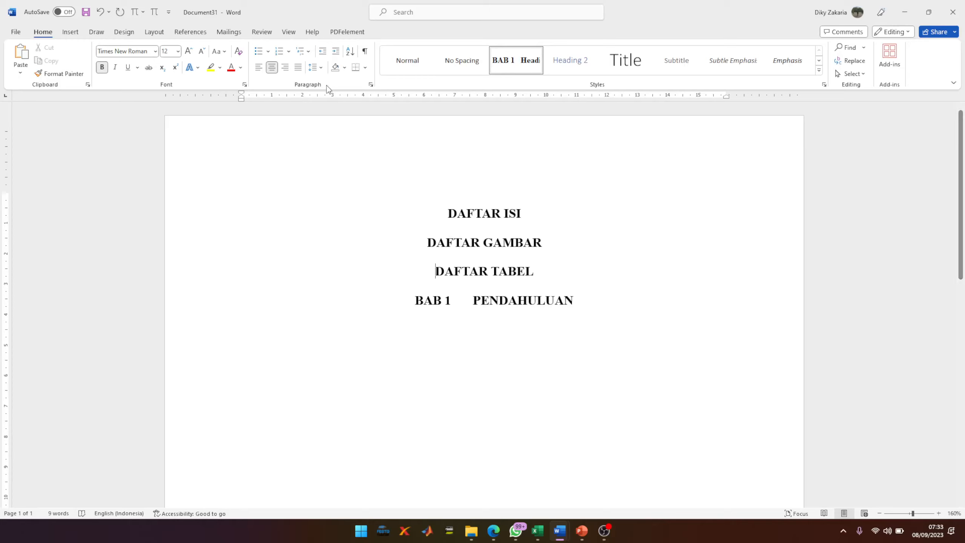
- Show the Navigation pane to list the document's headings
left_click(290, 35)
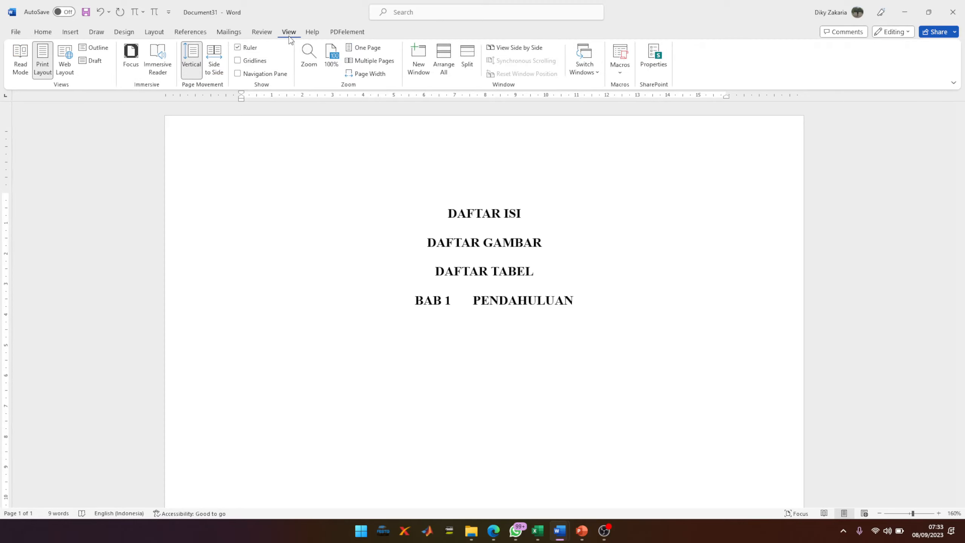
left_click(255, 76)
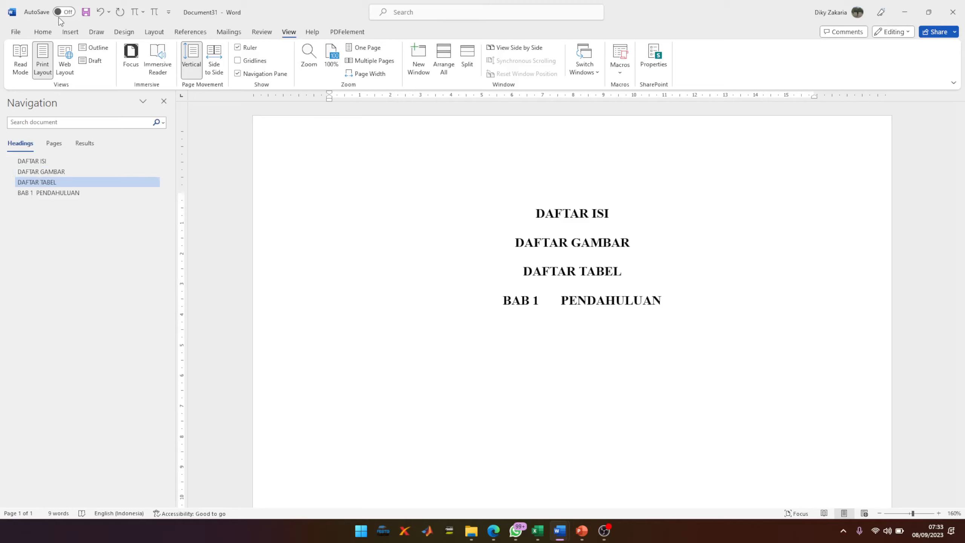
- Add a Normal-style line reading DAFTAR ISI in capitals below the BAB 1 PENDAHULUAN heading
left_click(54, 33)
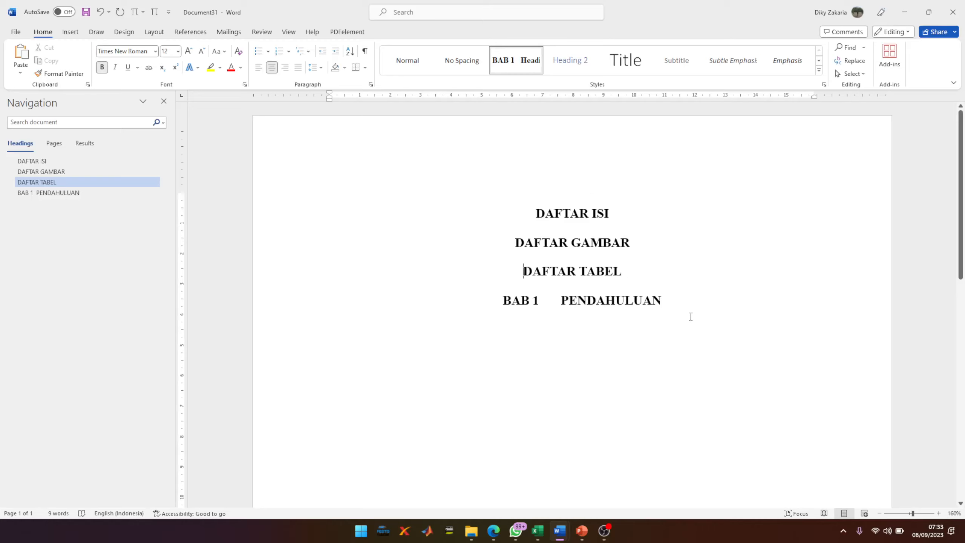
left_click(689, 296)
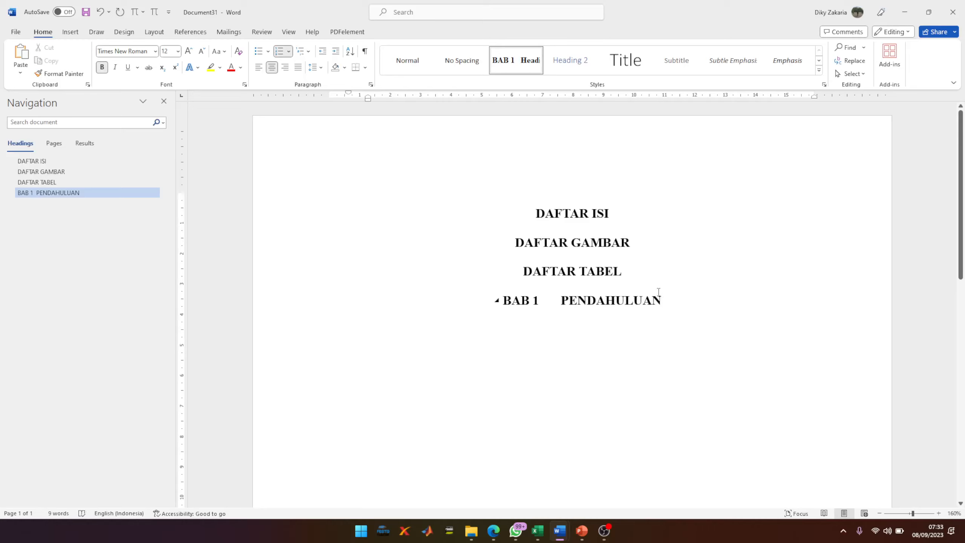
key("Return")
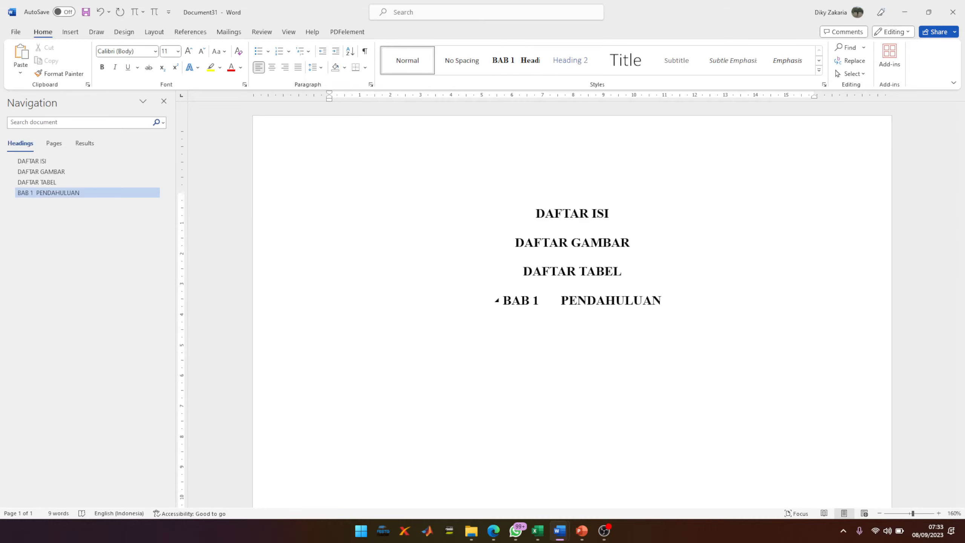
type("daftar")
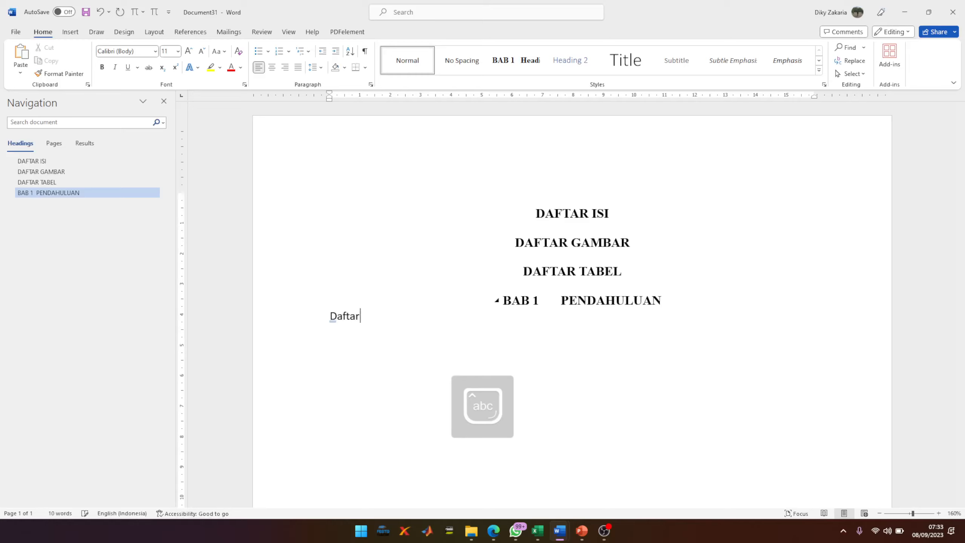
key("BackSpace")
key("BackSpace")
key("BackSpace")
key("BackSpace")
key("BackSpace")
key("BackSpace")
key("Caps_Lock")
type("DAFTAR ISI")
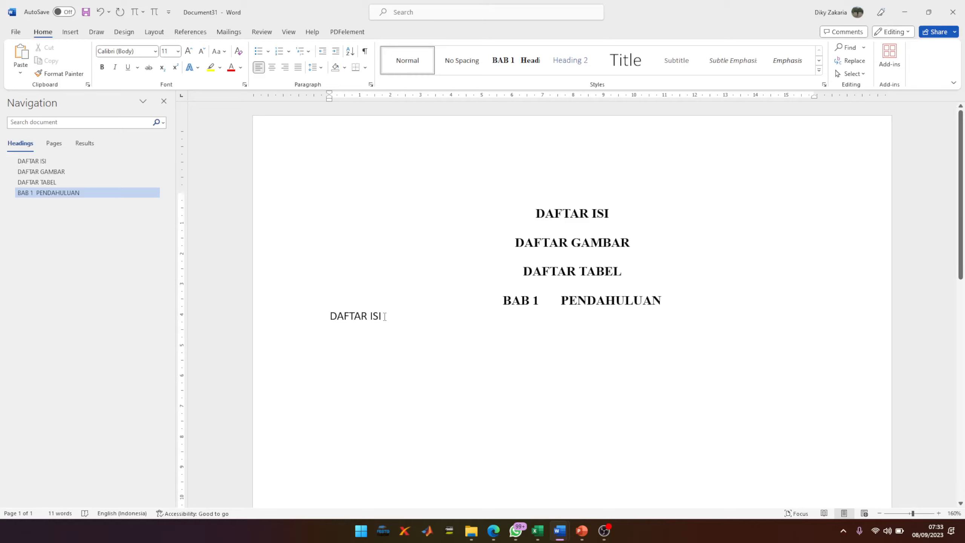
- Try the Heading 1 style on the new DAFTAR ISI line, undo it and delete that text
left_click(516, 60)
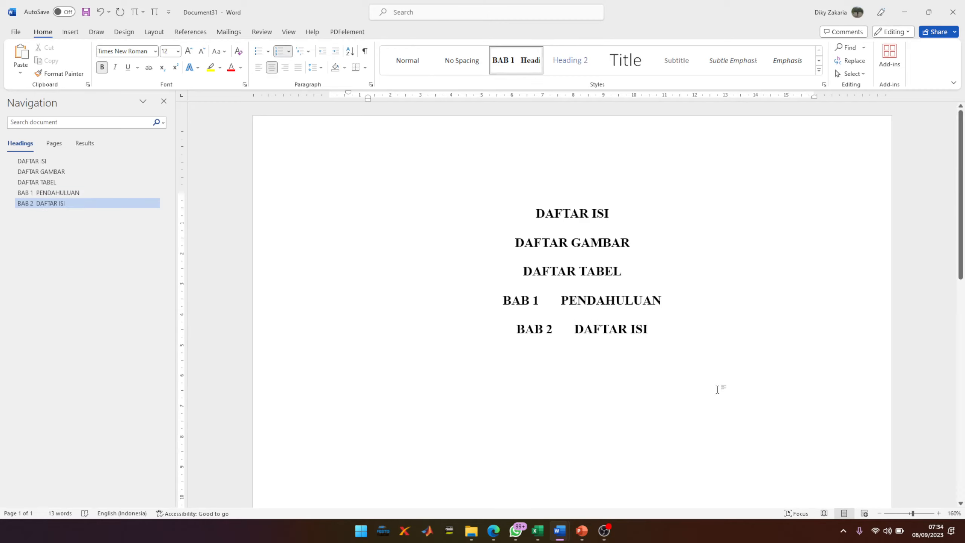
key("ctrl+z")
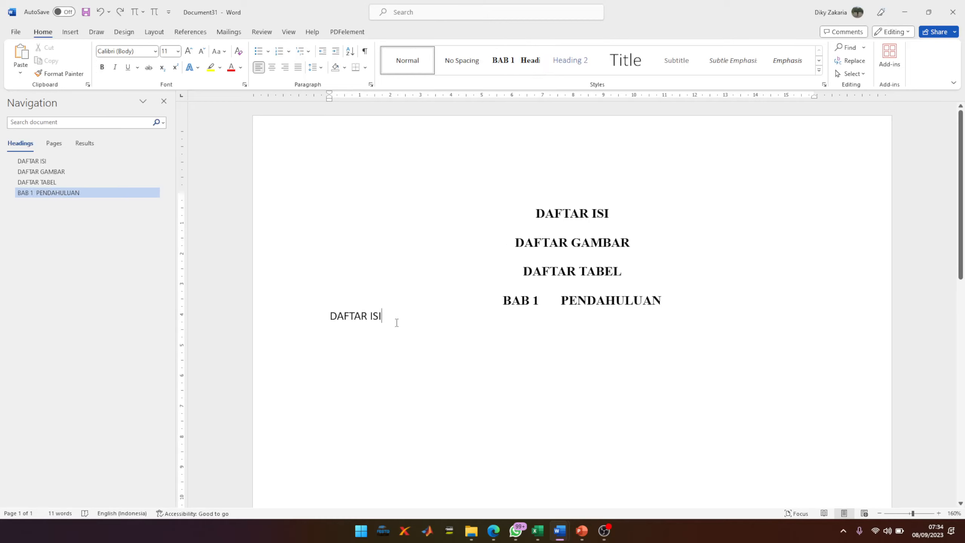
left_click_drag(397, 323, 326, 318)
key("BackSpace")
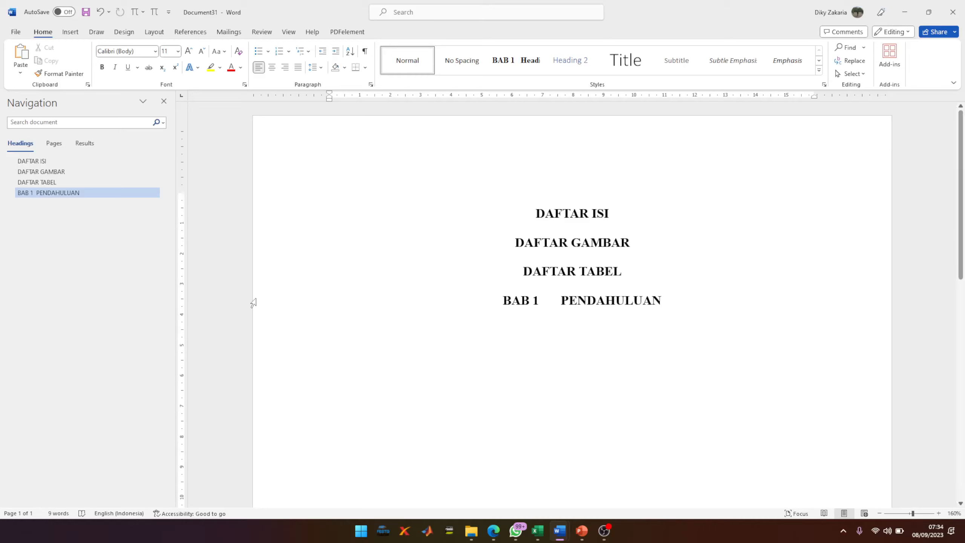
- Insert page breaks after the DAFTAR ISI, DAFTAR GAMBAR and DAFTAR TABEL headings
left_click(625, 215)
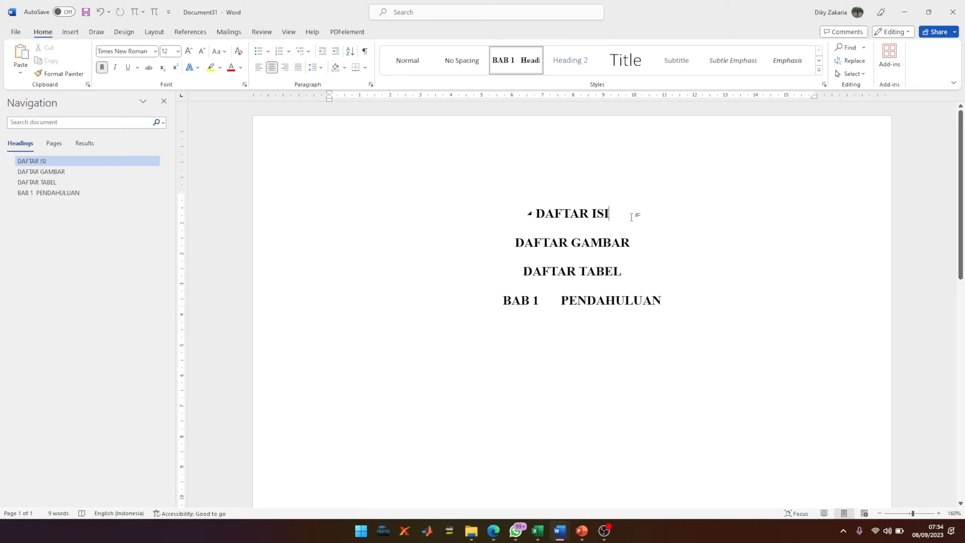
left_click(74, 33)
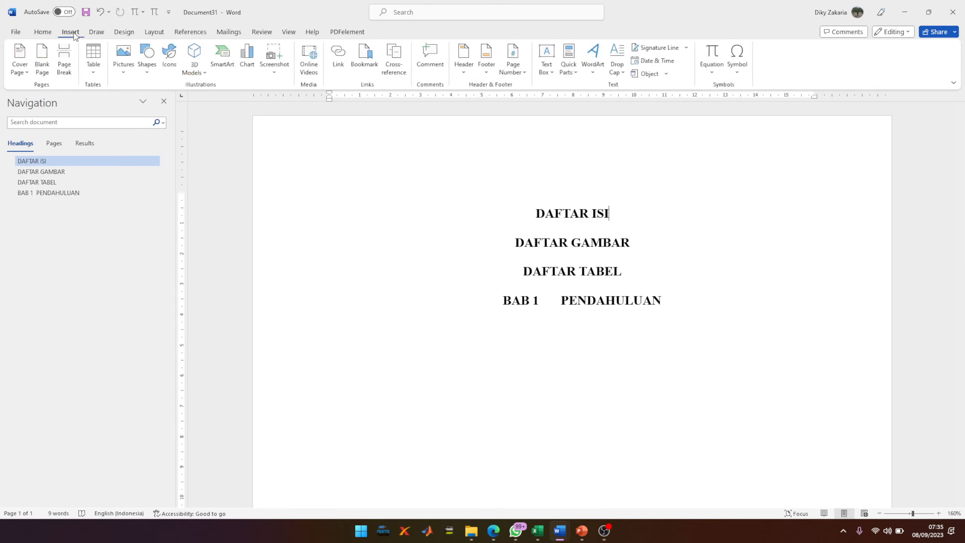
left_click(65, 64)
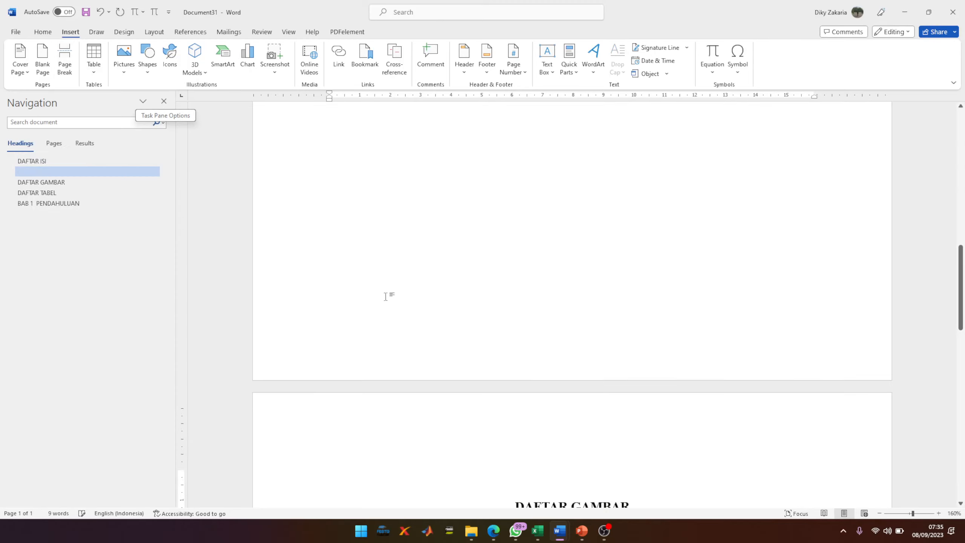
scroll(442, 337, "down", 2)
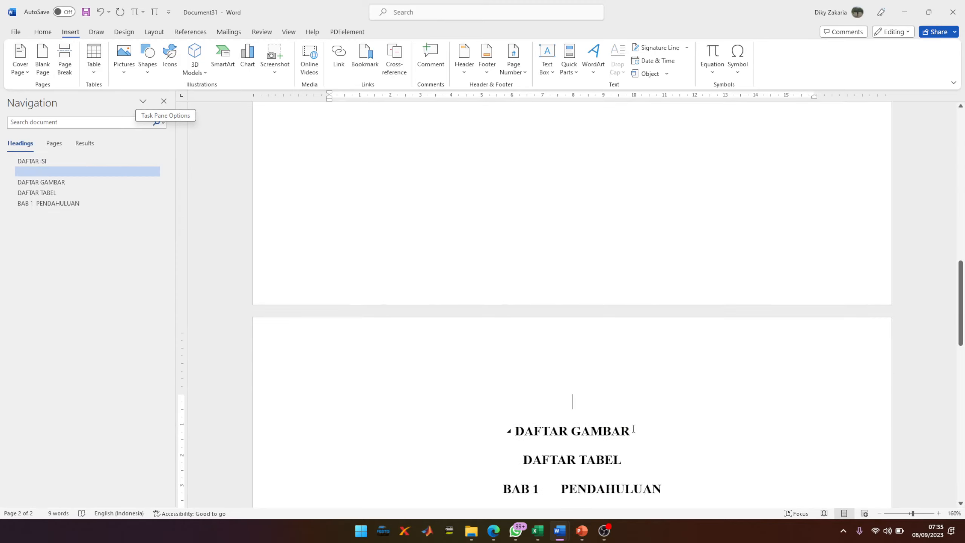
left_click(610, 418)
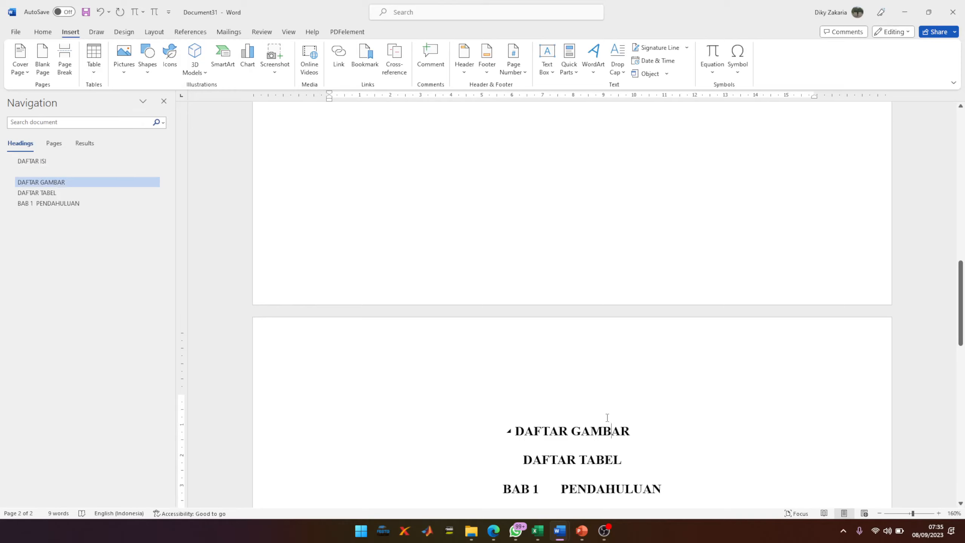
scroll(650, 432, "down", 3)
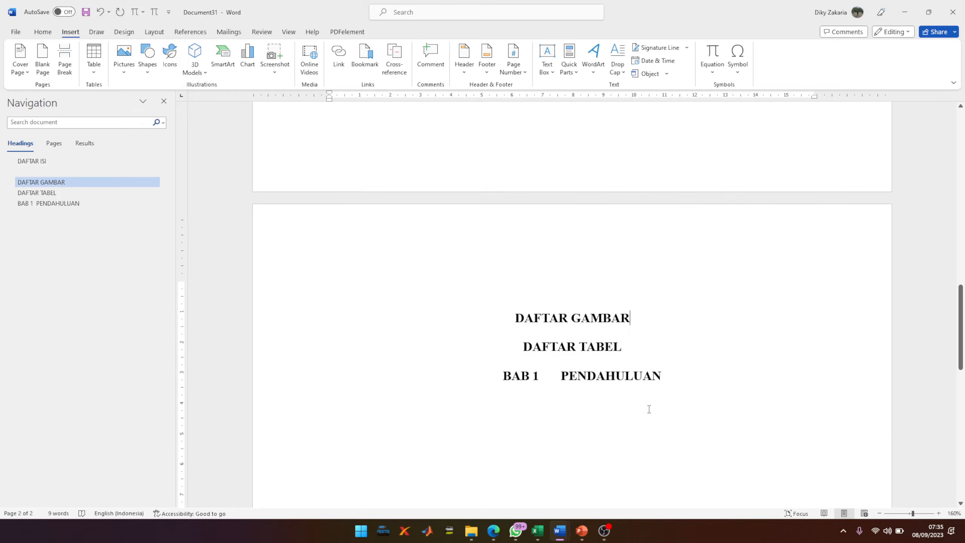
left_click(64, 60)
scroll(878, 458, "down", 3)
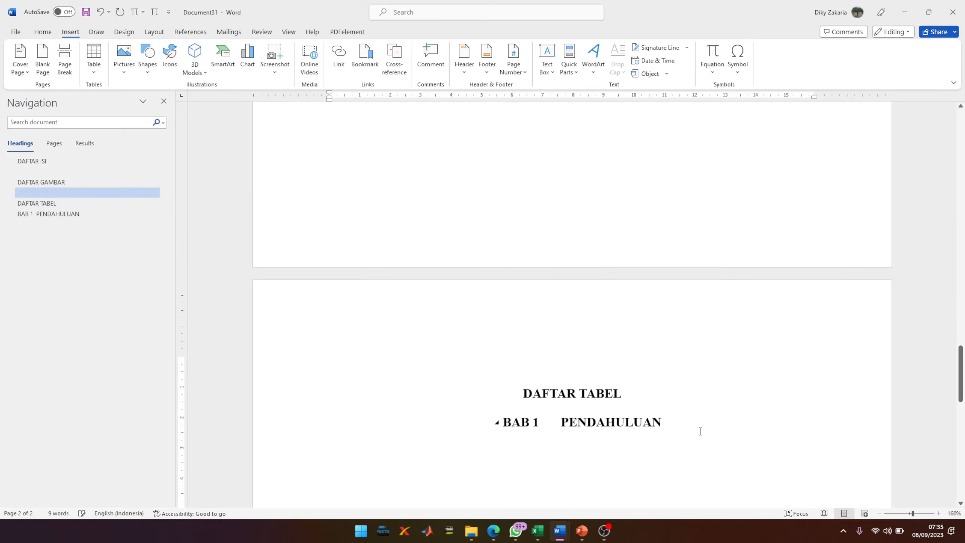
left_click(646, 393)
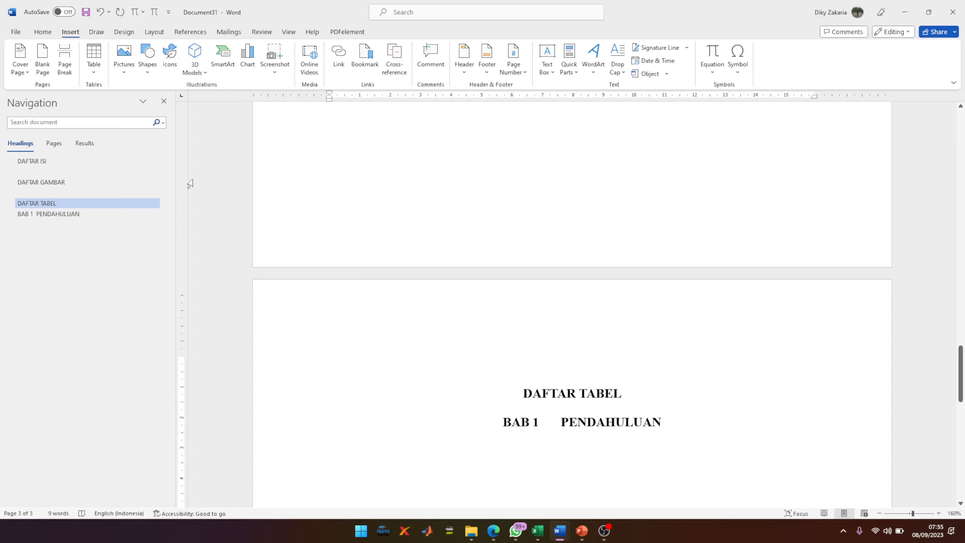
left_click(63, 65)
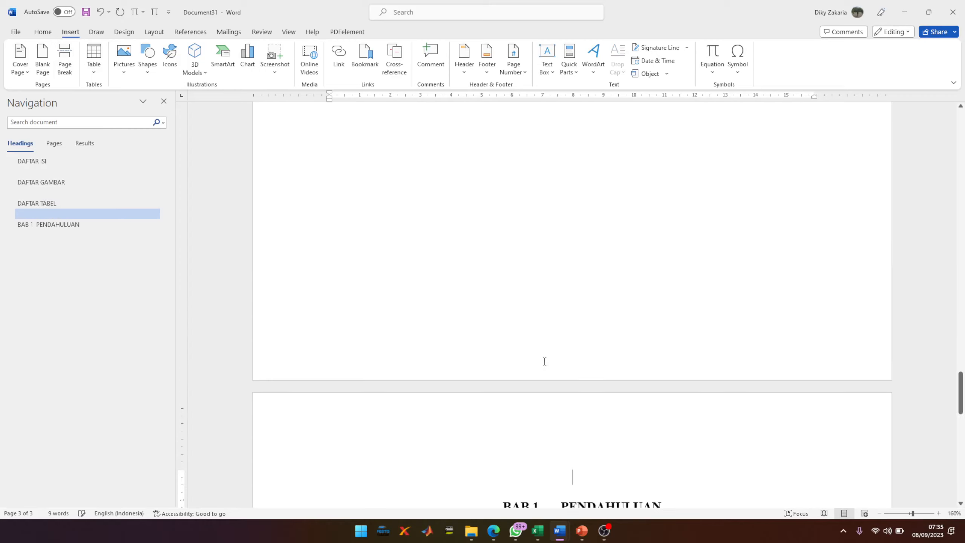
- Delete the empty heading line above DAFTAR GAMBAR
scroll(586, 414, "up", 3)
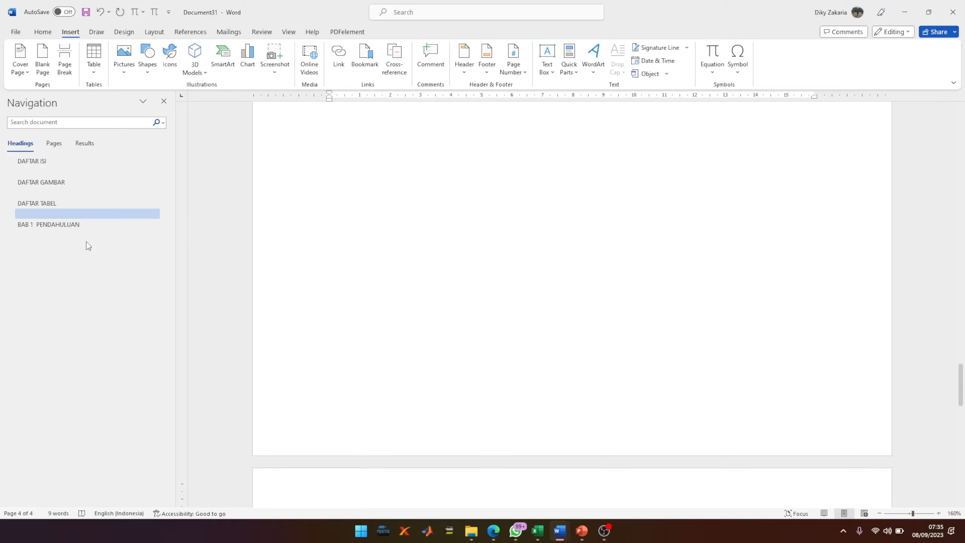
left_click(57, 171)
scroll(632, 272, "up", 3)
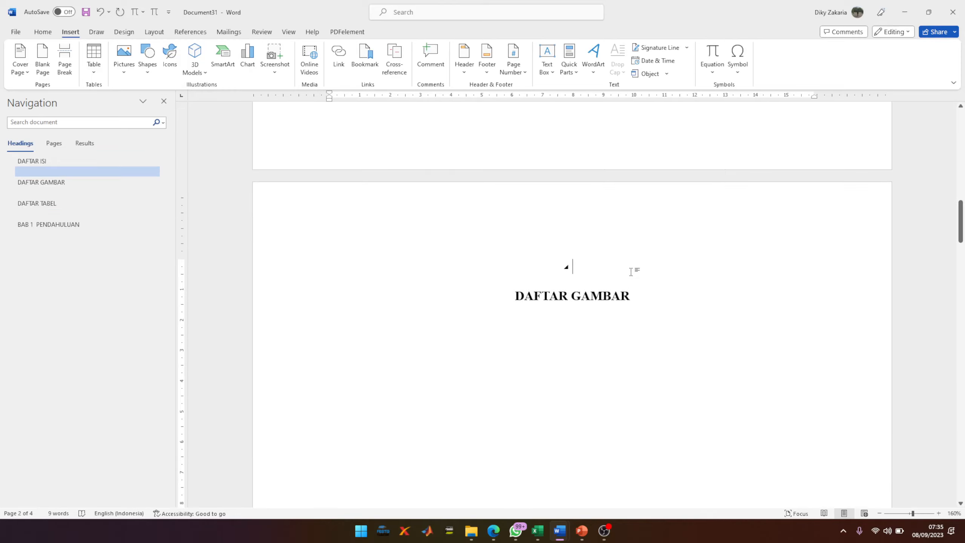
key("Delete")
scroll(658, 296, "up", 4)
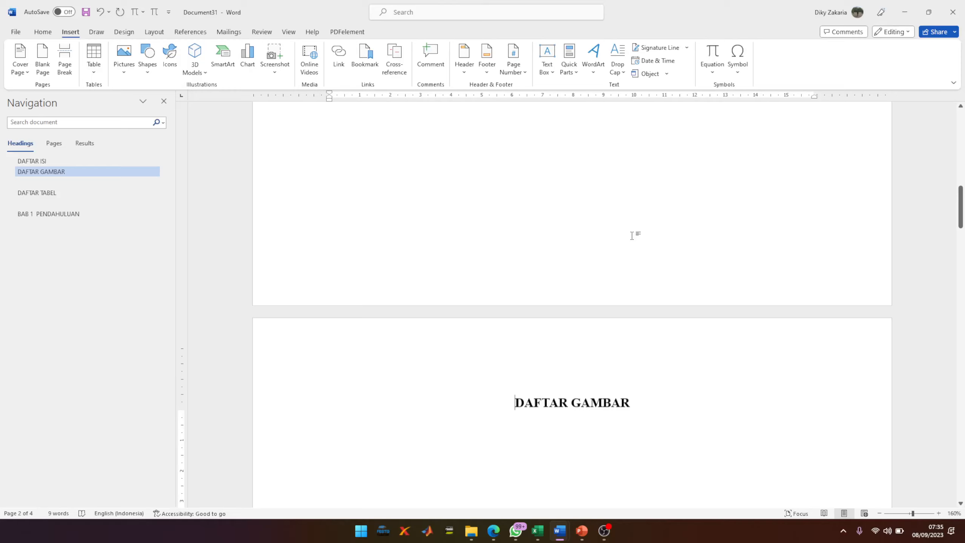
scroll(631, 238, "down", 1)
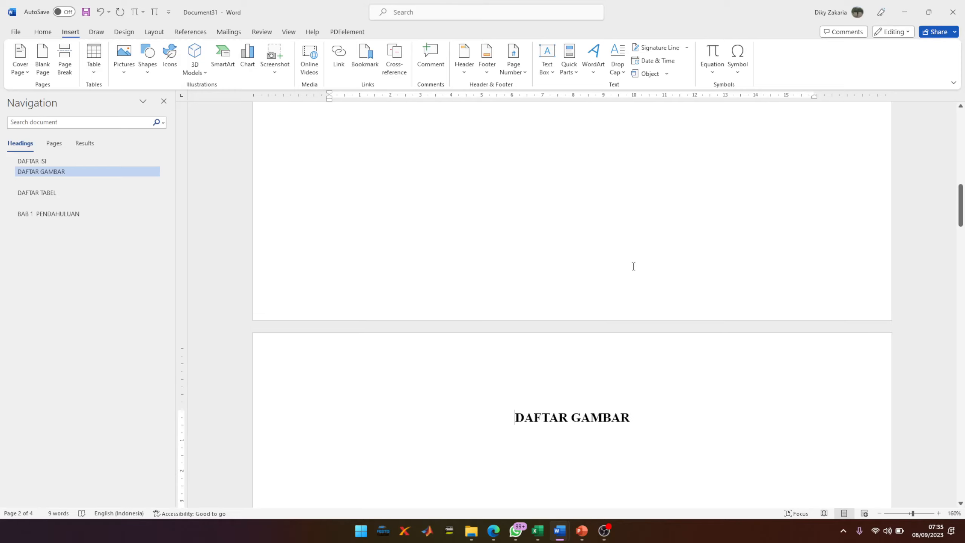
scroll(635, 266, "up", 4)
scroll(630, 288, "up", 5)
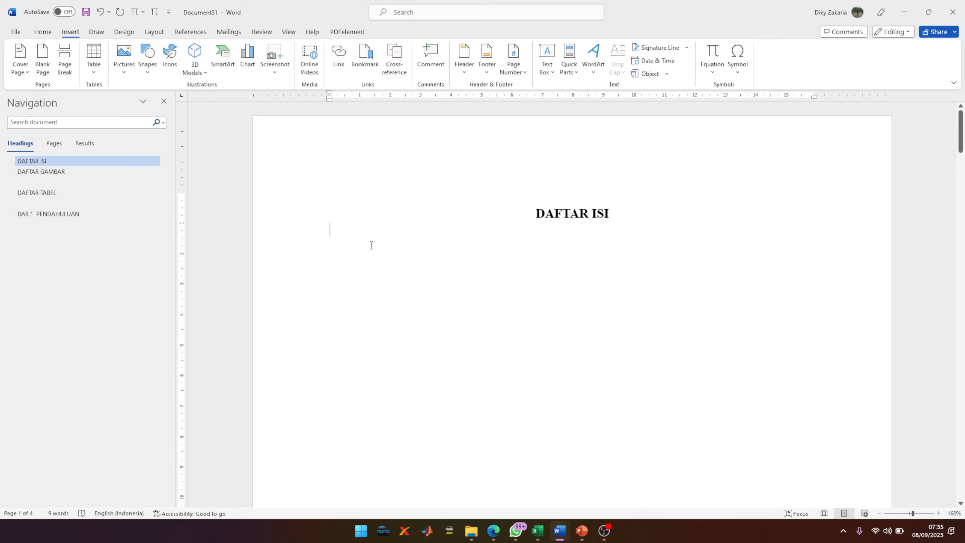
scroll(422, 332, "down", 8)
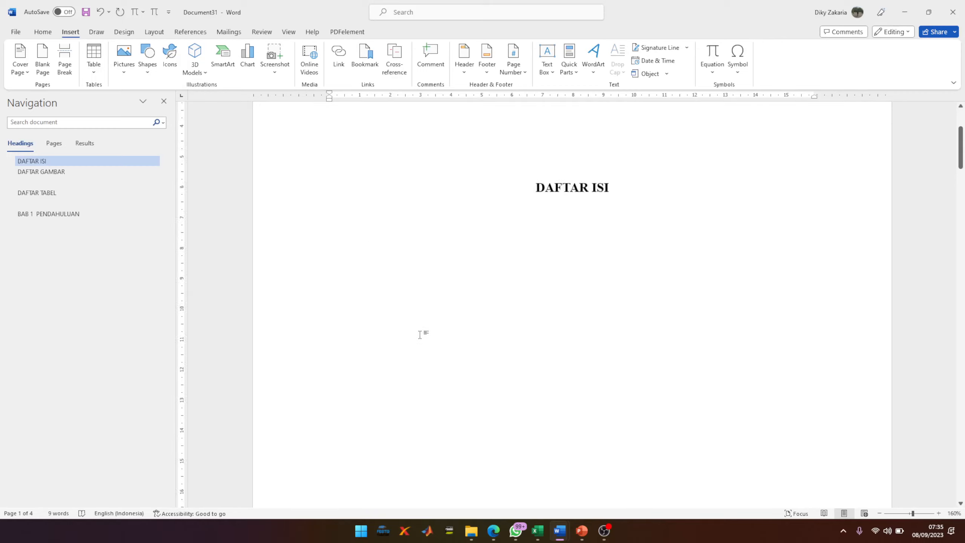
- Delete the empty heading lines above DAFTAR TABEL and BAB 1 PENDAHULUAN
left_click(56, 181)
scroll(632, 243, "up", 1)
key("Delete")
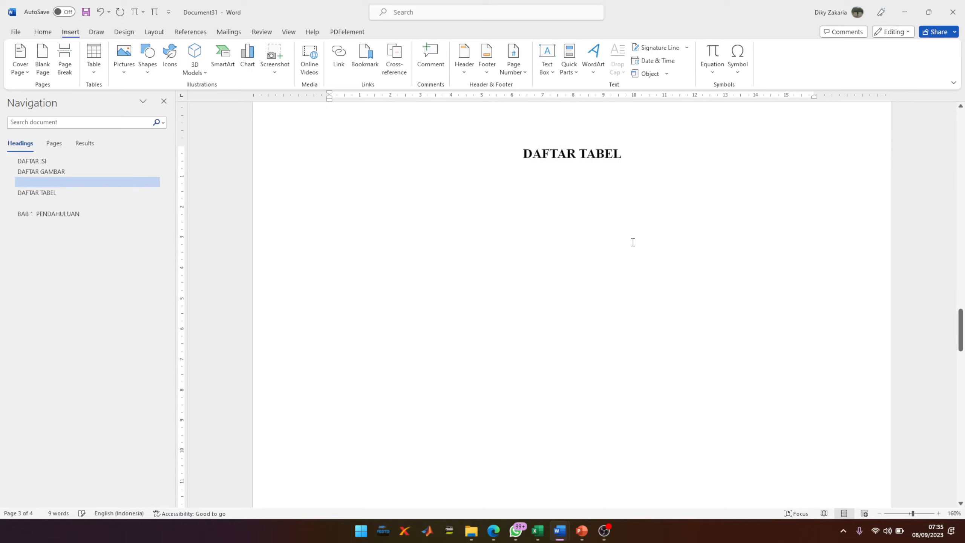
left_click(554, 265)
scroll(554, 265, "up", 1)
scroll(554, 265, "up", 5)
scroll(563, 288, "down", 1)
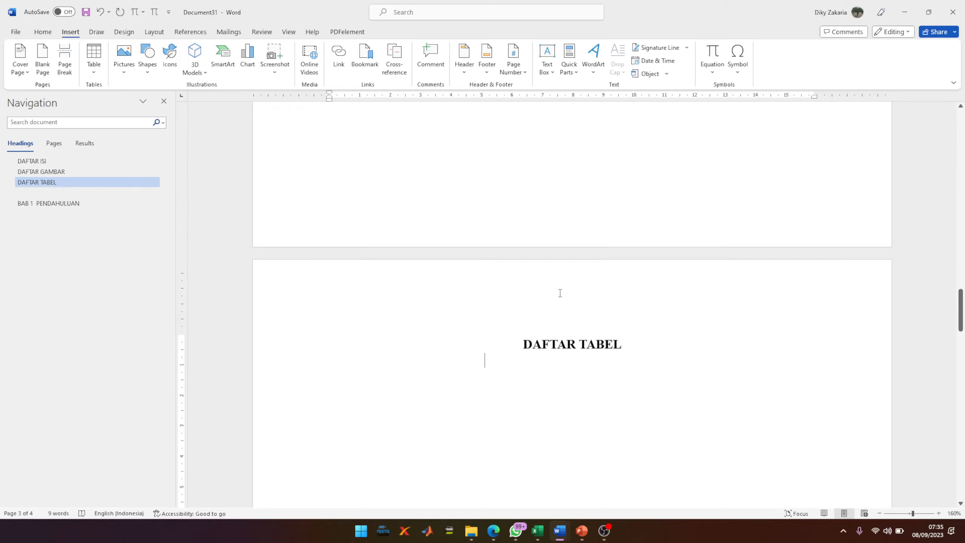
left_click(54, 187)
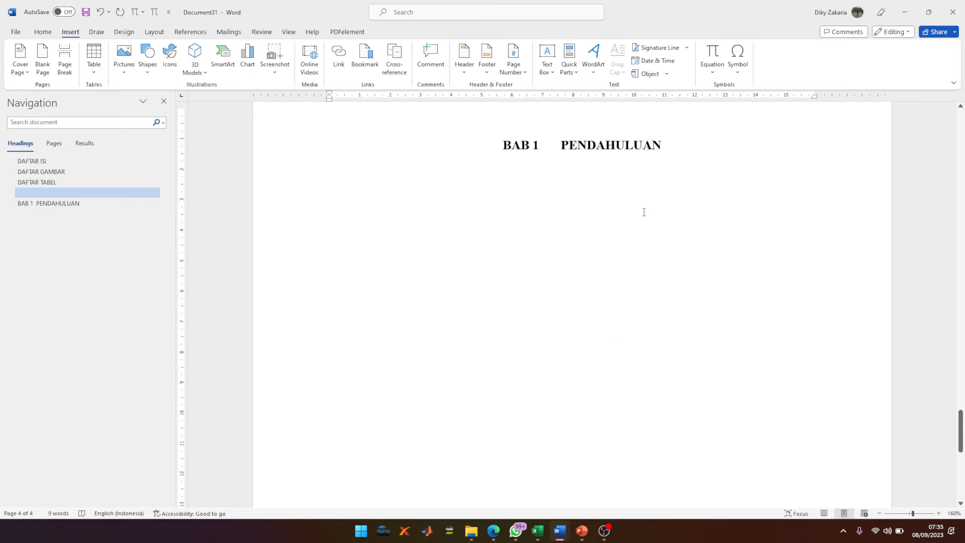
key("Delete")
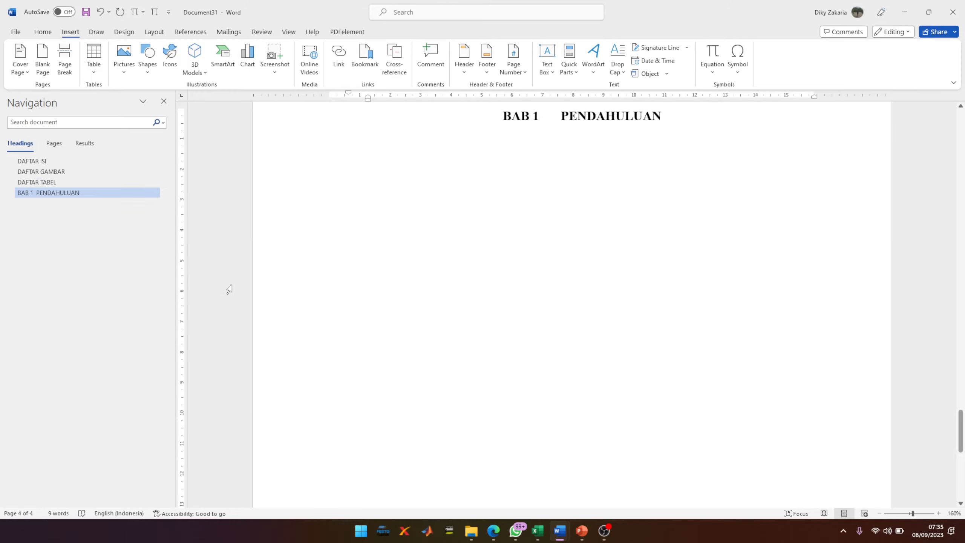
- Fill the DAFTAR TABEL page with lines of "1" until they run onto a new page, and check where BAB 1 PENDAHULUAN starts
scroll(582, 300, "up", 3)
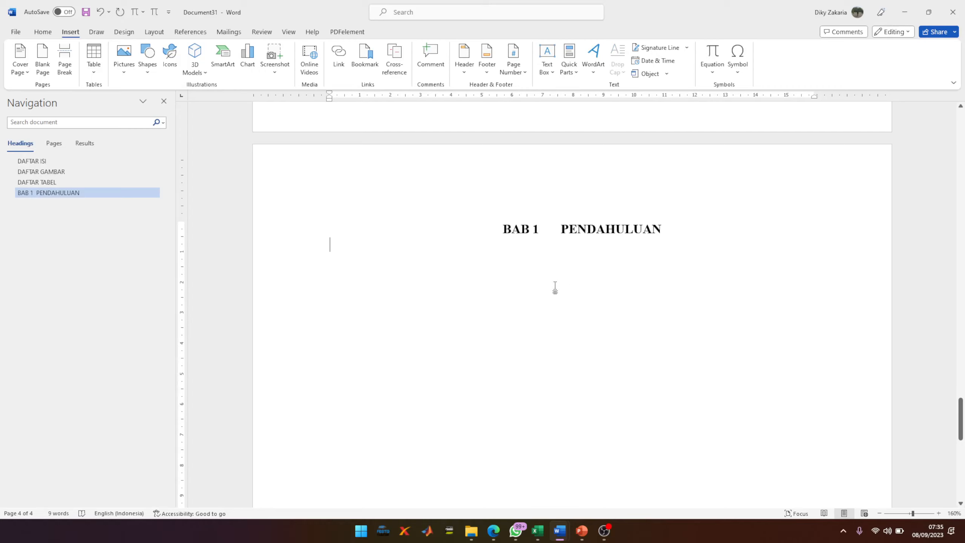
scroll(554, 290, "up", 5)
scroll(557, 297, "up", 5)
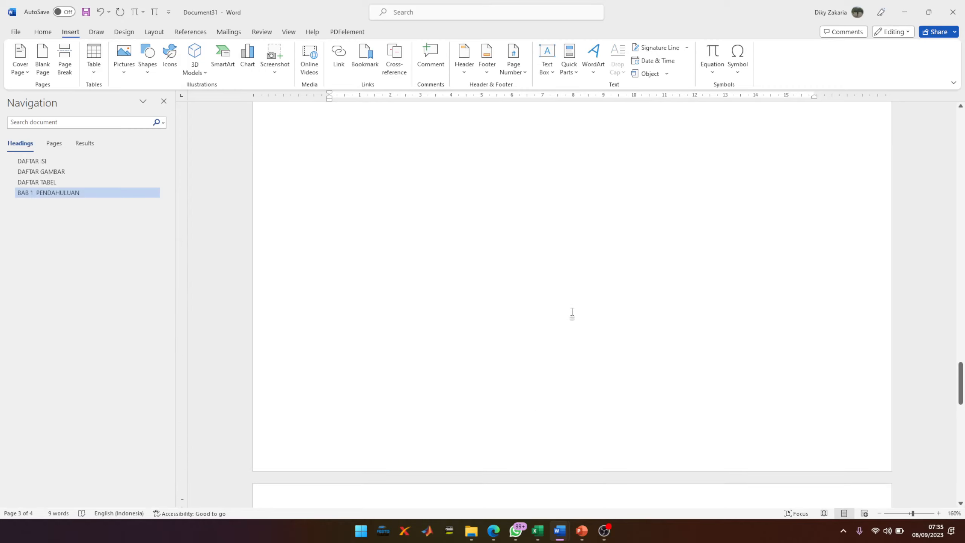
scroll(592, 327, "up", 5)
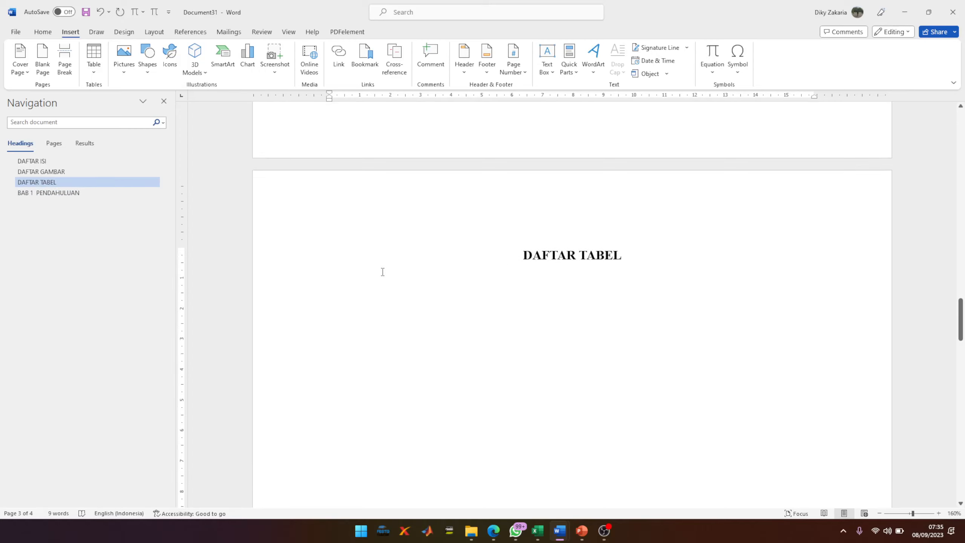
type("1 1 1 1 1 1 1 1 1 1 1 1")
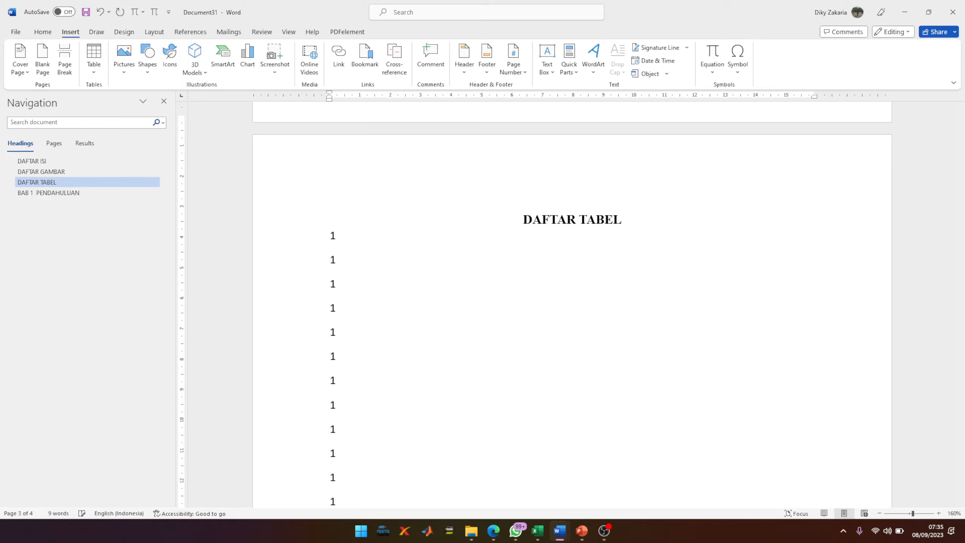
scroll(508, 360, "down", 10)
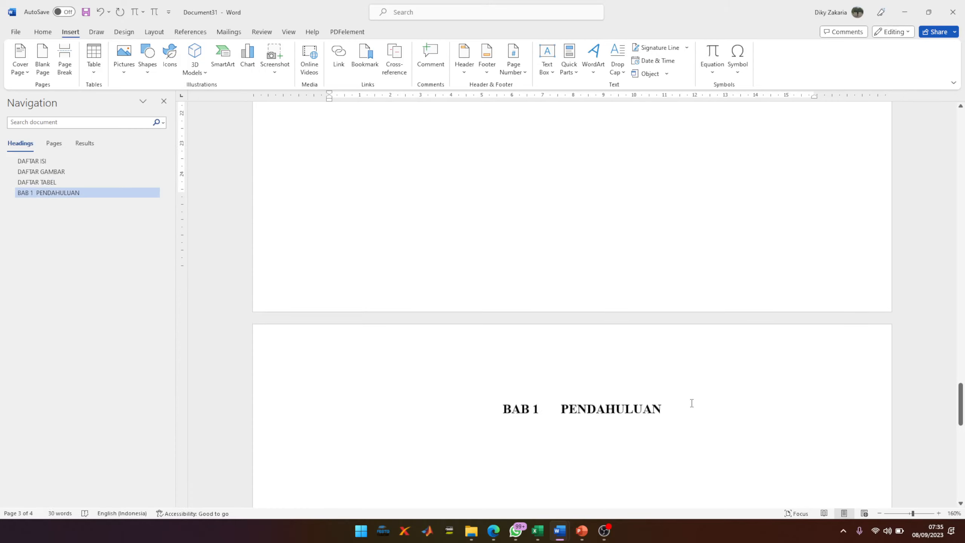
type("1")
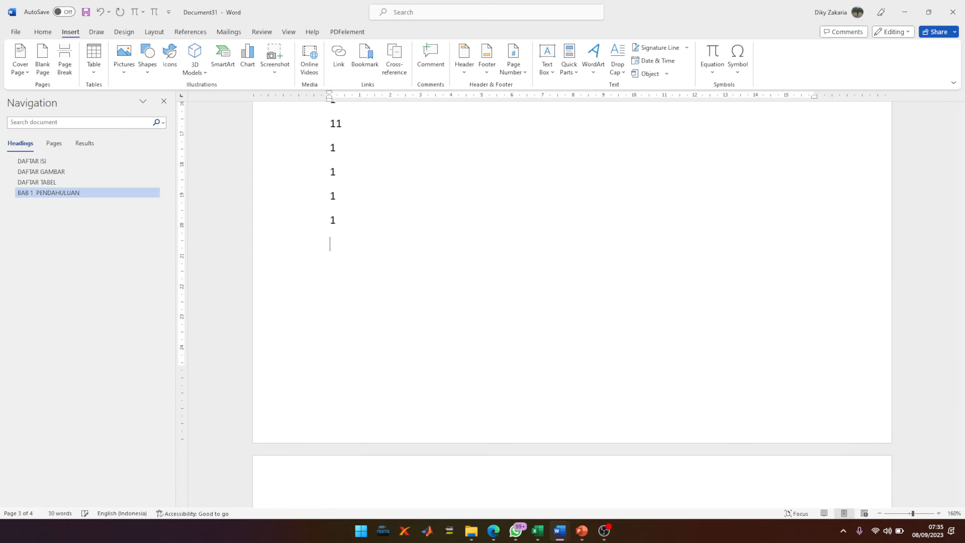
type(" 1 1 1 1 1 1 1 1 1 1")
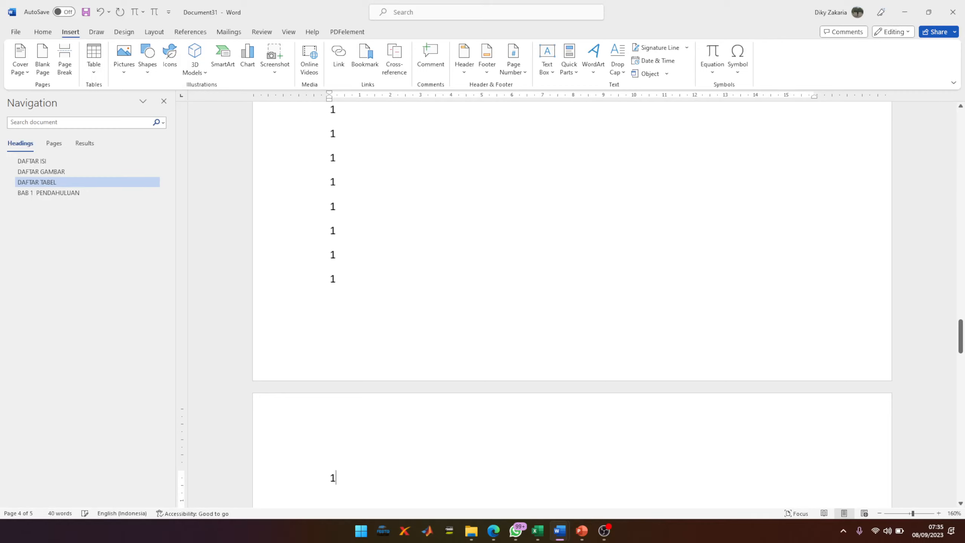
scroll(752, 425, "down", 15)
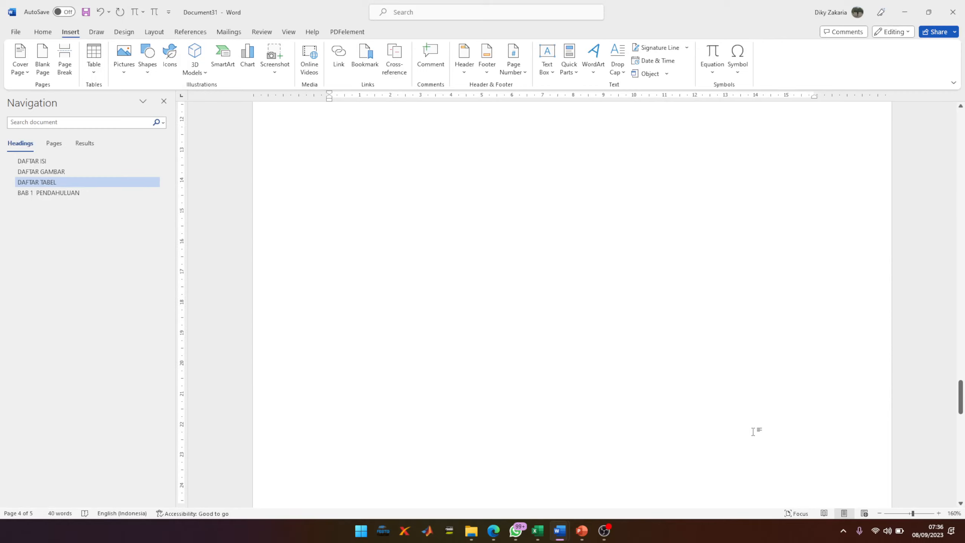
scroll(761, 433, "down", 5)
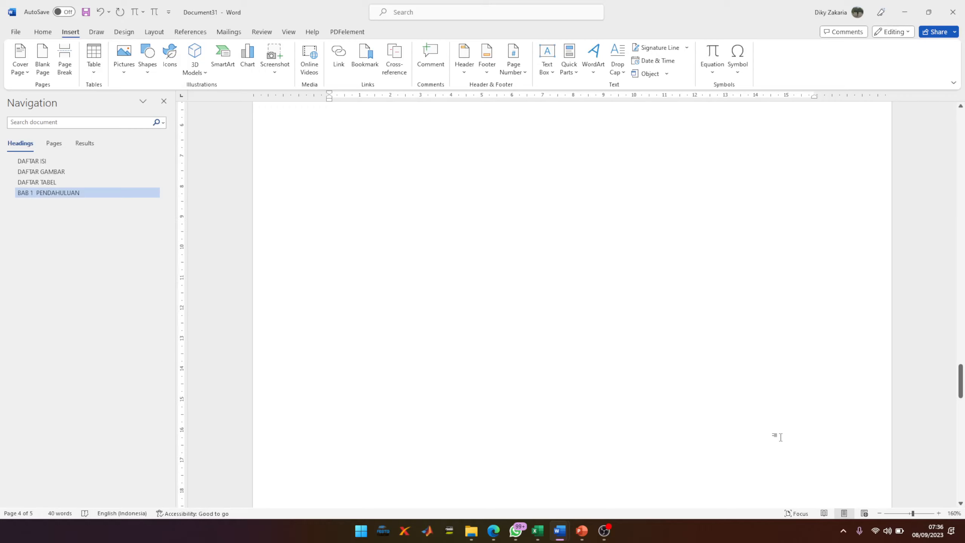
scroll(760, 434, "up", 5)
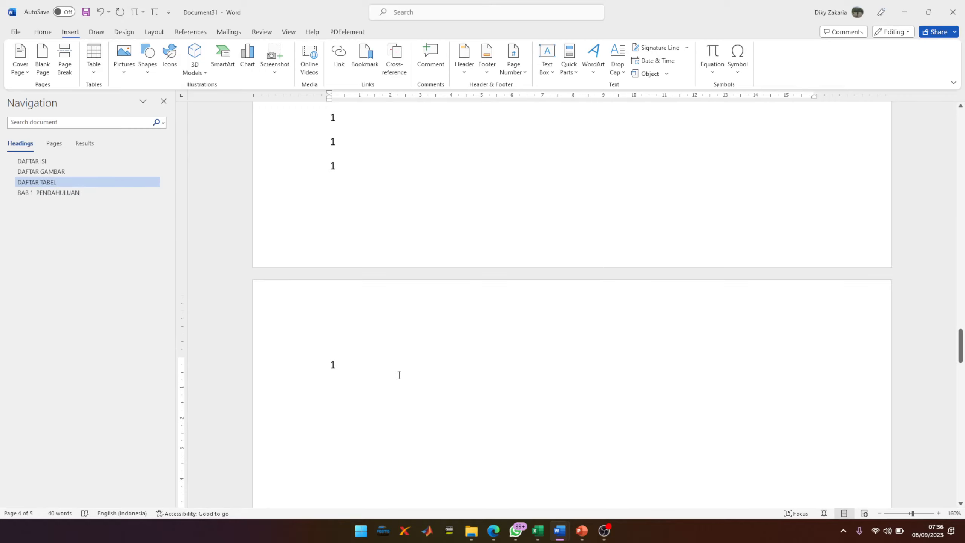
- Delete all the test lines of "1" under the DAFTAR TABEL heading
key("BackSpace")
key("BackSpace")
key("BackSpace")
key("BackSpace")
key("BackSpace")
key("BackSpace")
key("BackSpace")
key("BackSpace")
key("BackSpace")
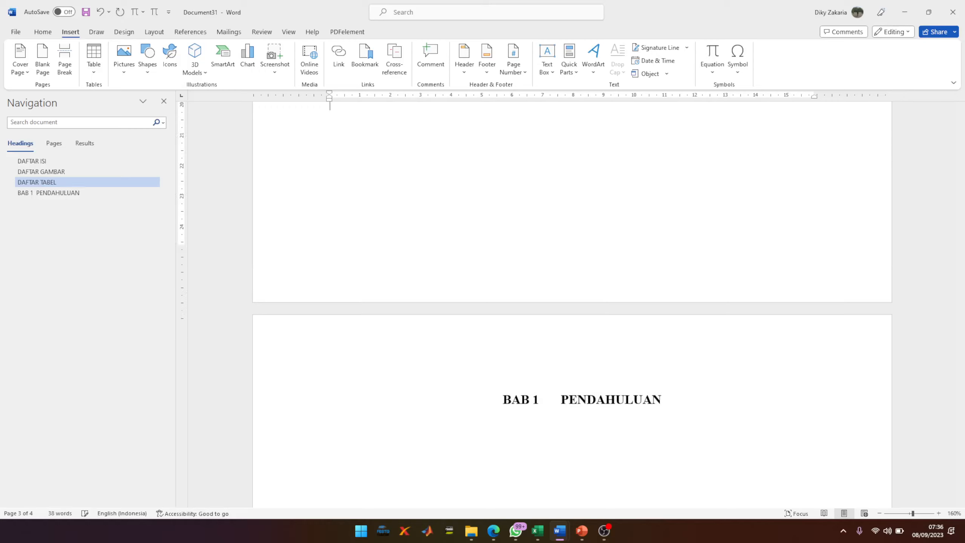
key("BackSpace")
key("BackSpace")
key("BackSpace")
key("BackSpace")
key("BackSpace")
key("BackSpace")
key("BackSpace")
key("BackSpace")
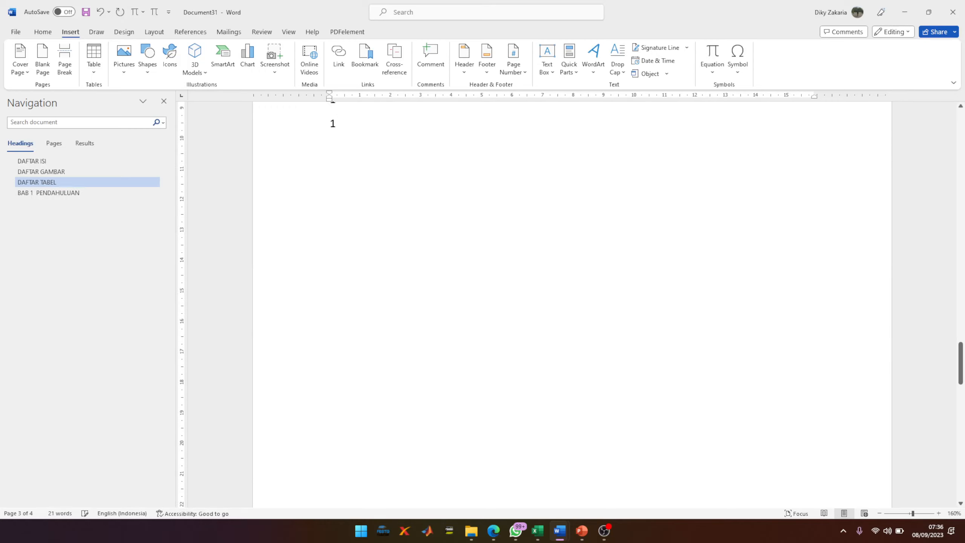
mouse_move(476, 529)
scroll(551, 289, "up", 3)
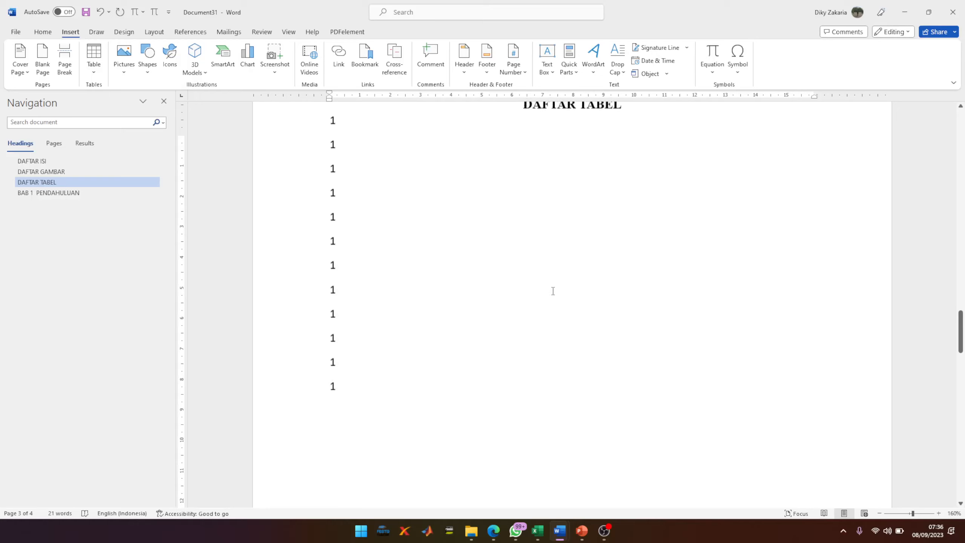
key("BackSpace")
key("BackSpace")
key("BackSpace")
key("BackSpace")
key("BackSpace")
key("BackSpace")
key("BackSpace")
key("BackSpace")
key("BackSpace")
key("BackSpace")
key("BackSpace")
key("BackSpace")
key("BackSpace")
key("BackSpace")
key("BackSpace")
key("BackSpace")
key("BackSpace")
key("BackSpace")
key("BackSpace")
key("BackSpace")
key("BackSpace")
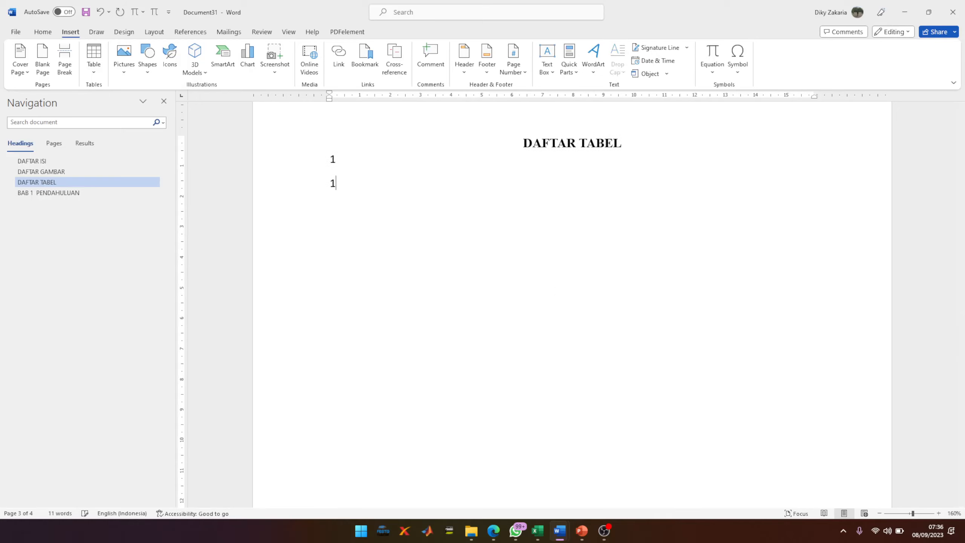
key("BackSpace")
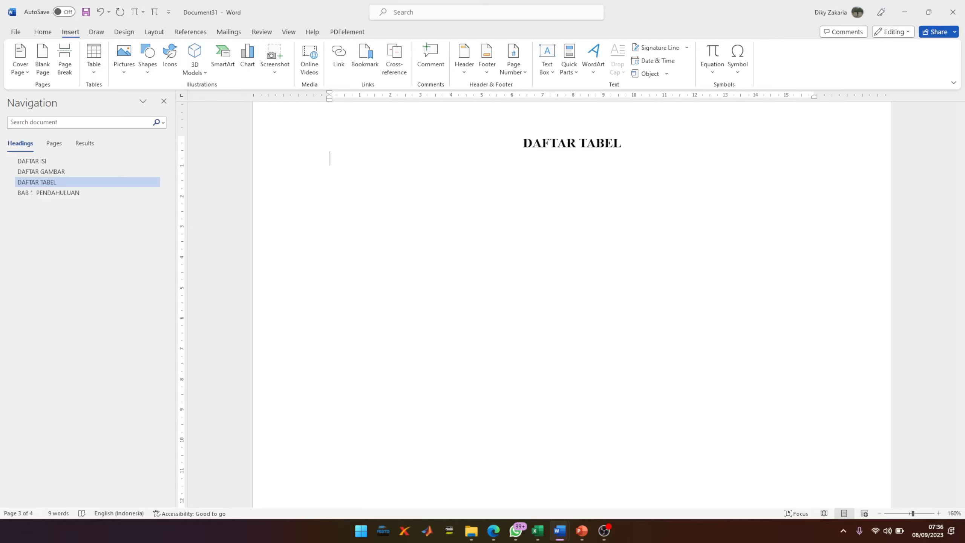
- Go to the DAFTAR ISI heading, then to BAB 1 PENDAHULUAN, and place the cursor on the empty line below it
left_click(45, 161)
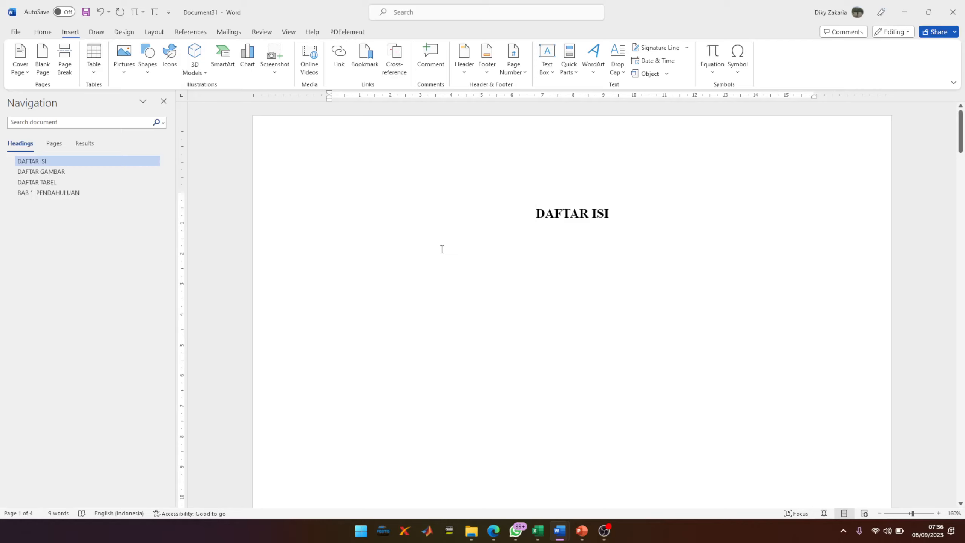
left_click(69, 193)
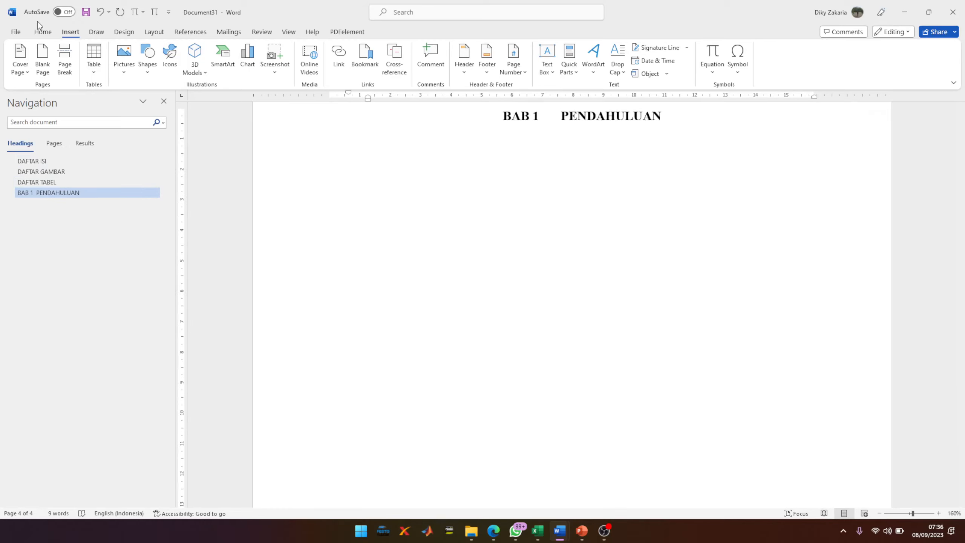
left_click(41, 34)
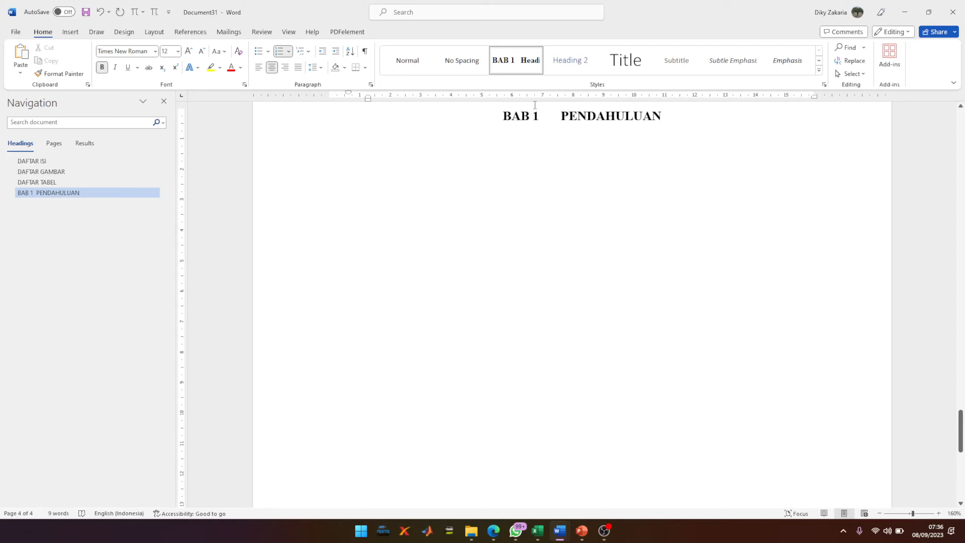
left_click(355, 148)
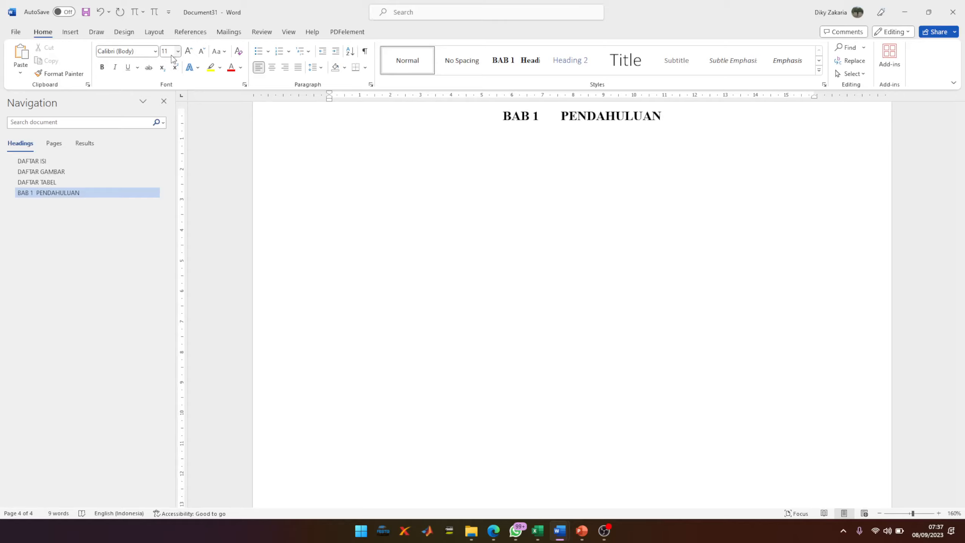
- Switch to the PowerPoint presentation, check the margin settings on the Overview Ms Word slide, and return to the Word document
key("alt+Tab")
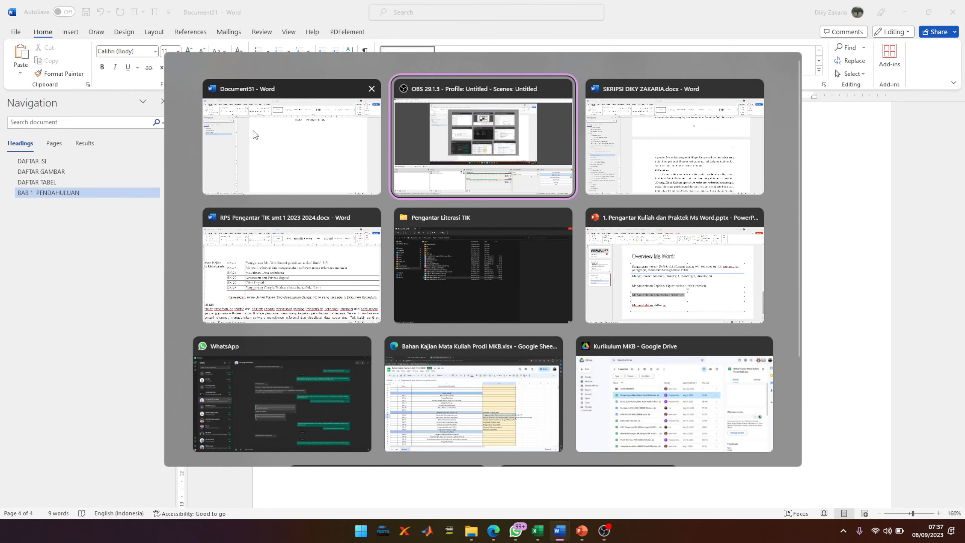
key("alt+Tab")
key("alt+Tab")
key("alt+Tab")
key("alt+Tab")
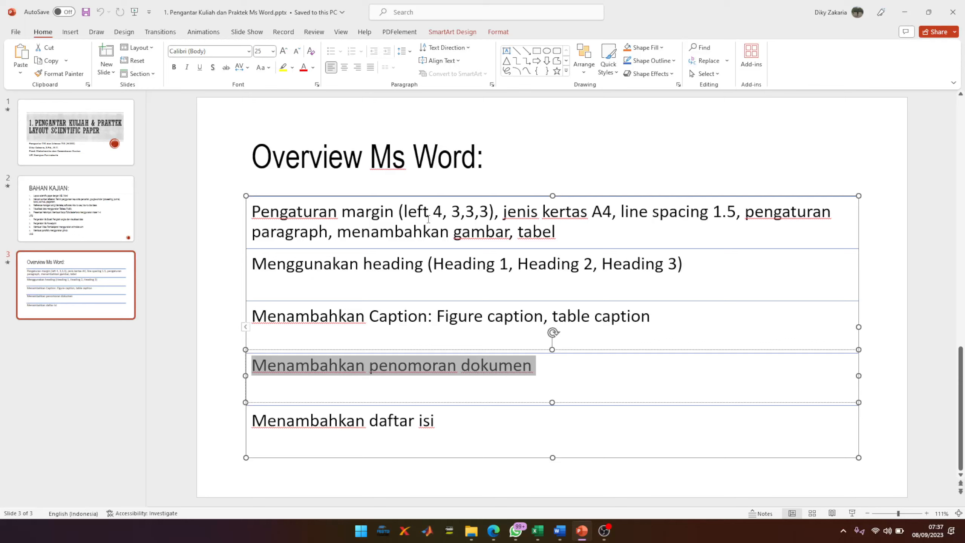
left_click(428, 219)
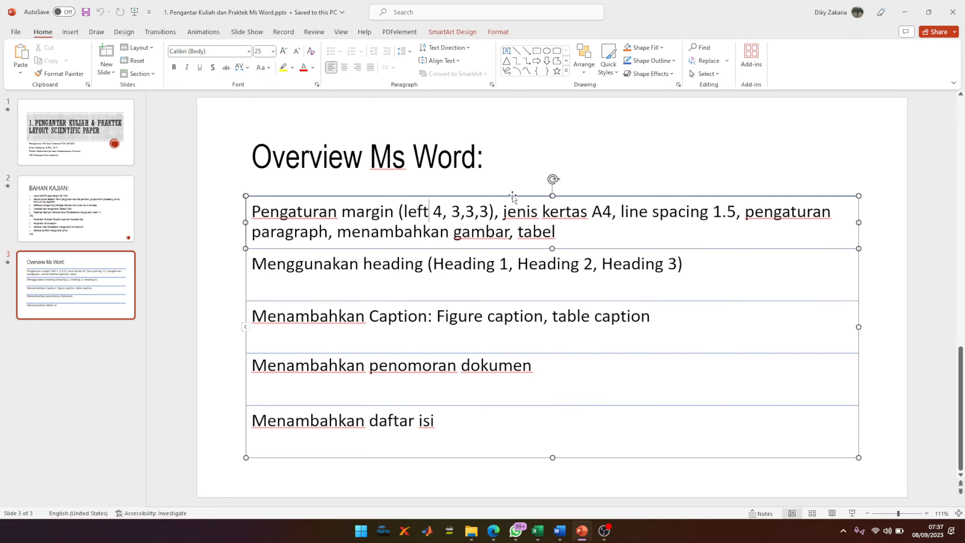
key("alt+Tab")
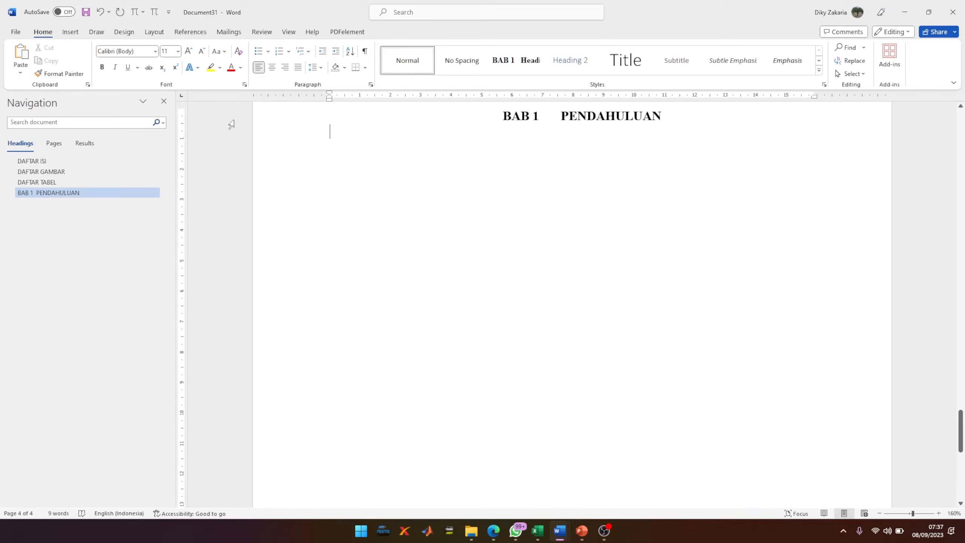
- Open the custom margin settings and set the top margin to 3 cm and the left margin to 4 cm
left_click(155, 33)
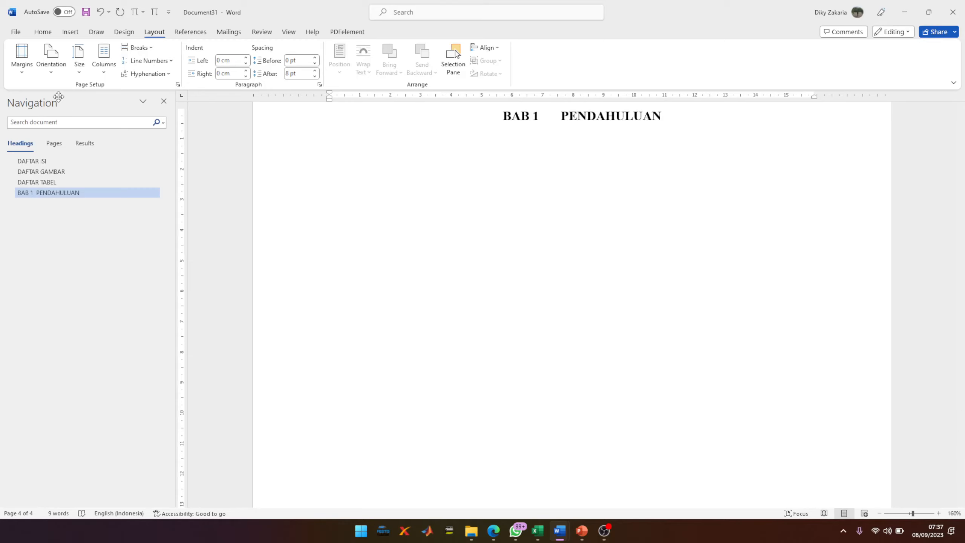
left_click(21, 72)
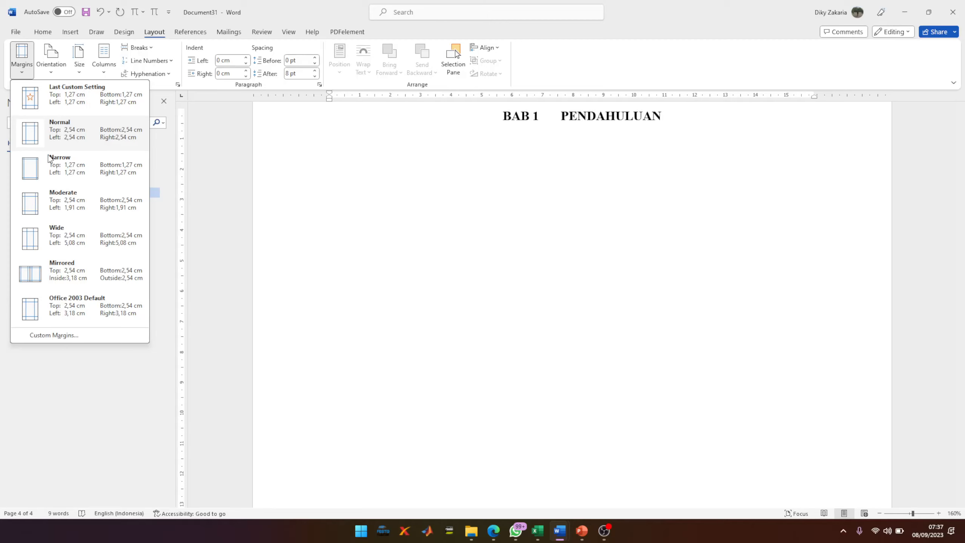
left_click(60, 334)
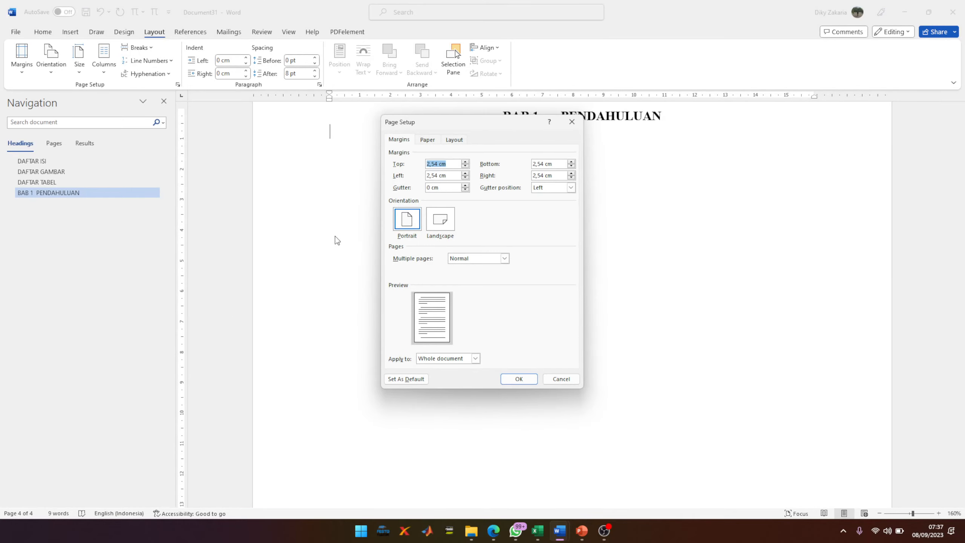
left_click(466, 162)
left_click(466, 162)
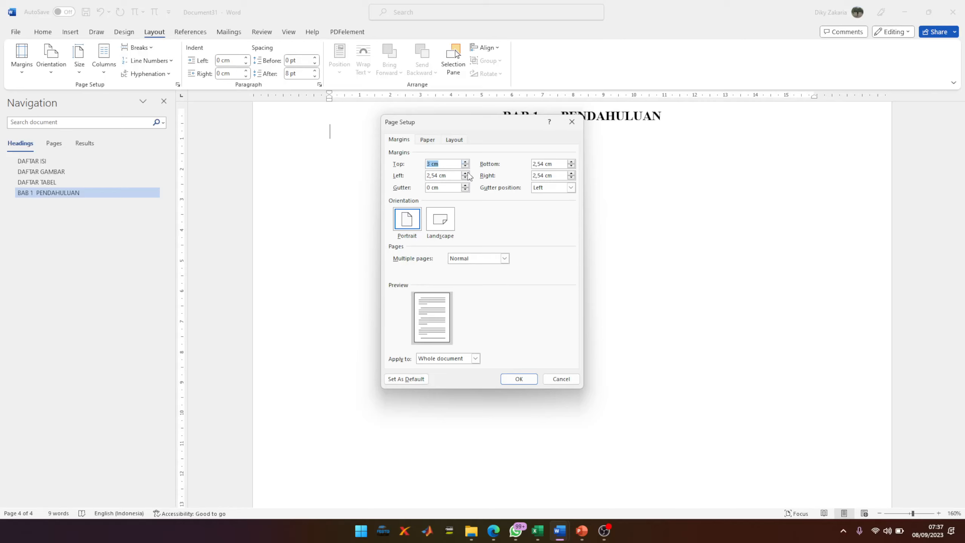
left_click(468, 173)
left_click(465, 178)
left_click(465, 179)
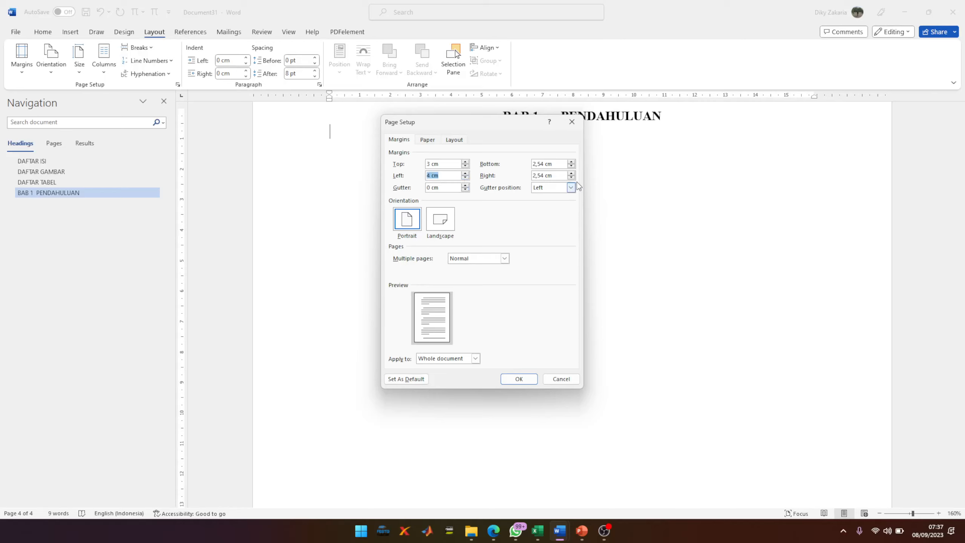
- Set the bottom and right margins to 3 cm and apply the margins to the whole document
left_click(572, 162)
left_click(573, 161)
left_click(572, 162)
left_click(572, 173)
left_click(572, 174)
left_click(519, 378)
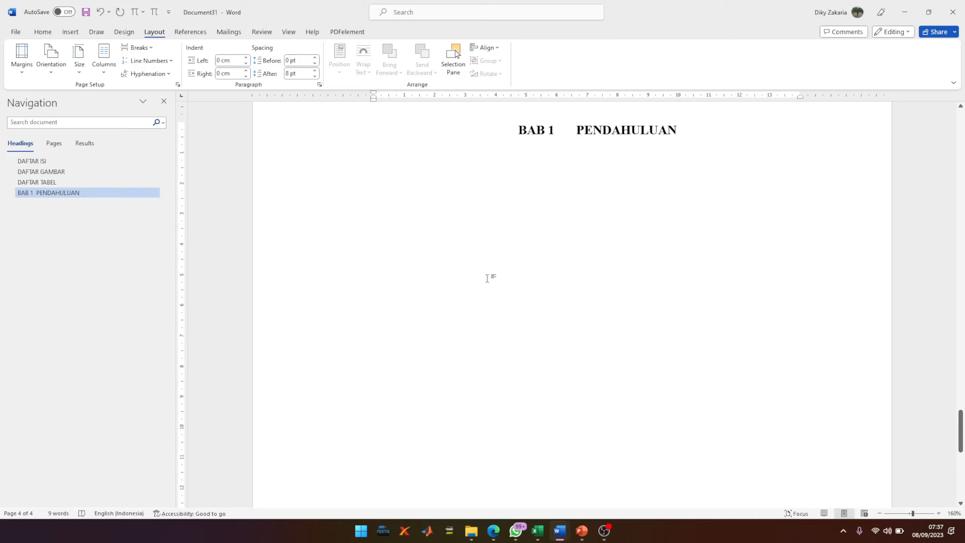
scroll(487, 278, "up", 2)
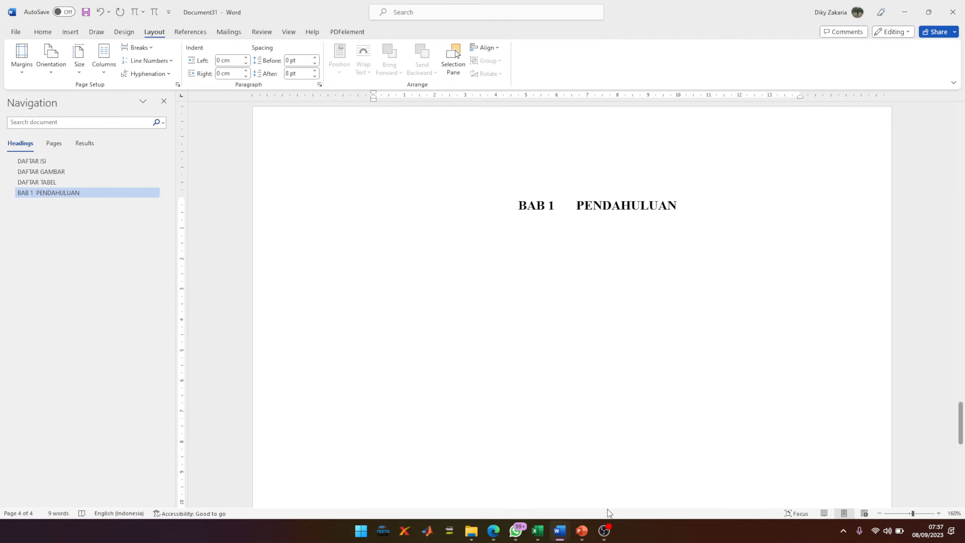
- Switch to the Edge browser, search for "INCH TO CM IN WORD" in a new tab and look through the results
left_click(494, 531)
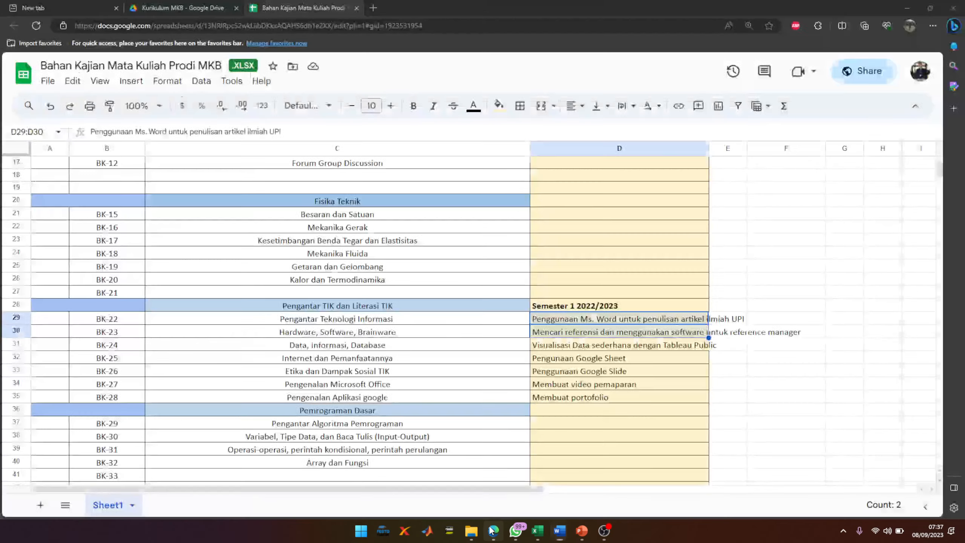
left_click(374, 8)
type("INCH")
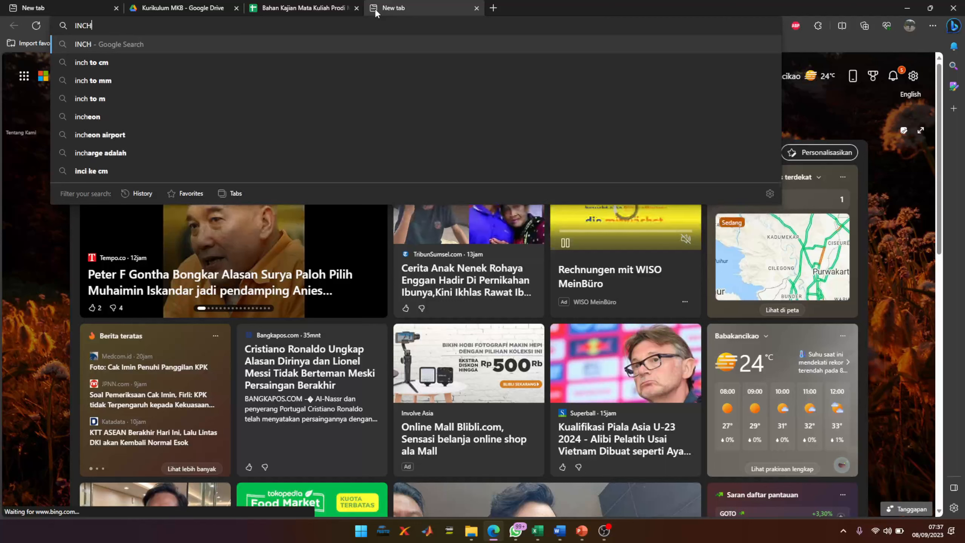
type(" TO CM IN")
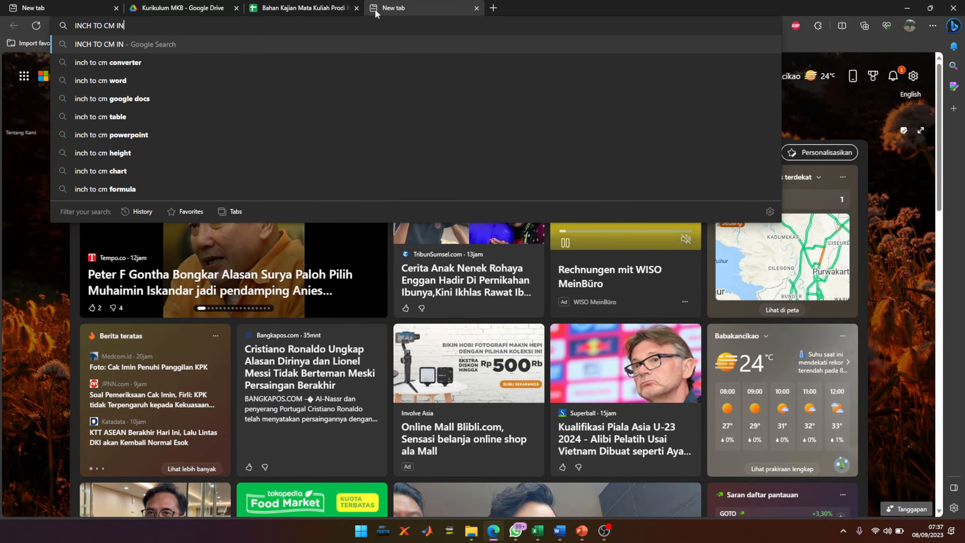
type(" WORD")
key("Return")
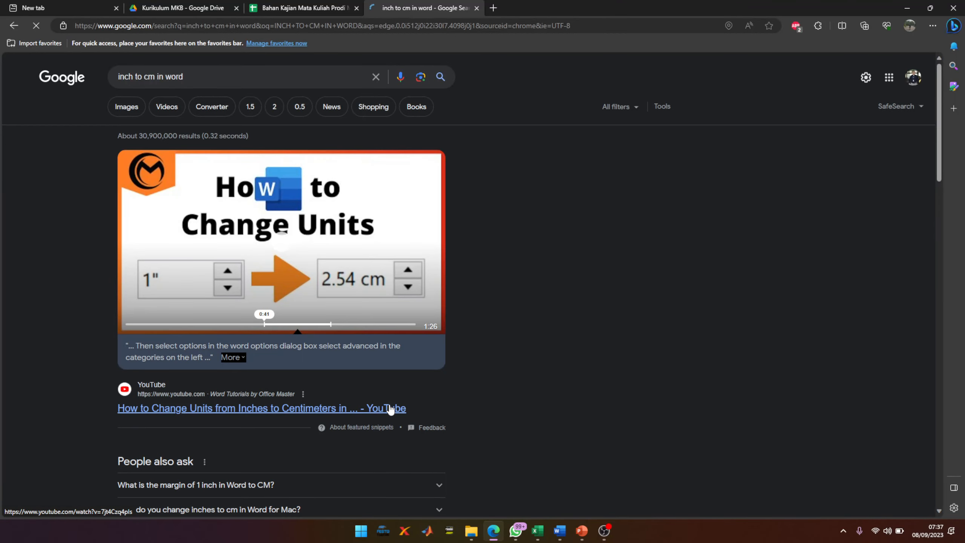
scroll(391, 411, "down", 4)
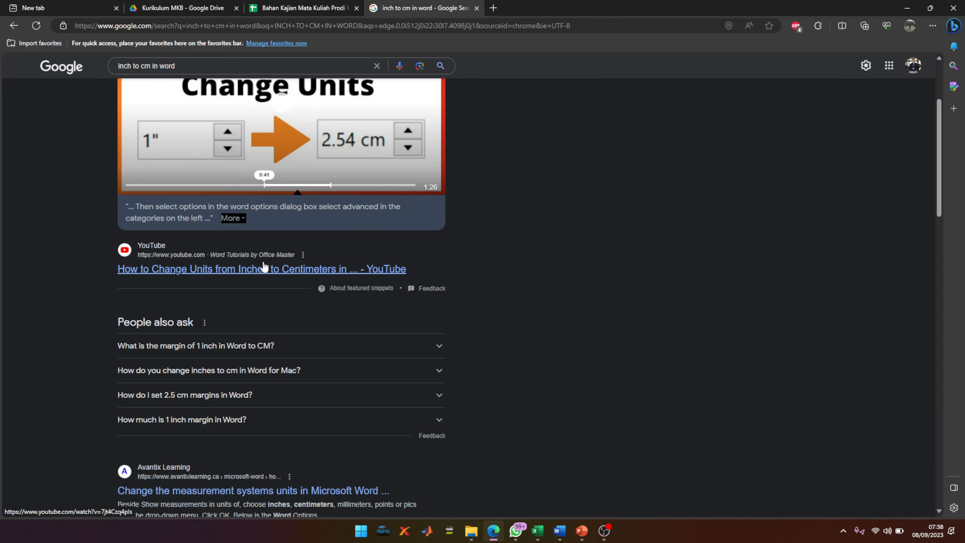
- Expand the related question "What is the margin of 1 inch in Word to CM?" and look through the remaining search results
left_click(270, 345)
scroll(314, 316, "down", 2)
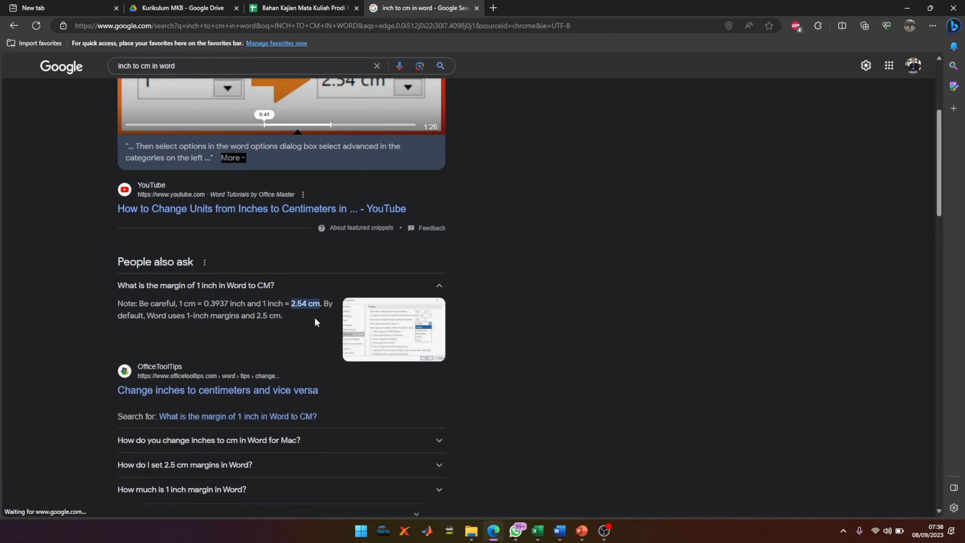
scroll(334, 325, "down", 4)
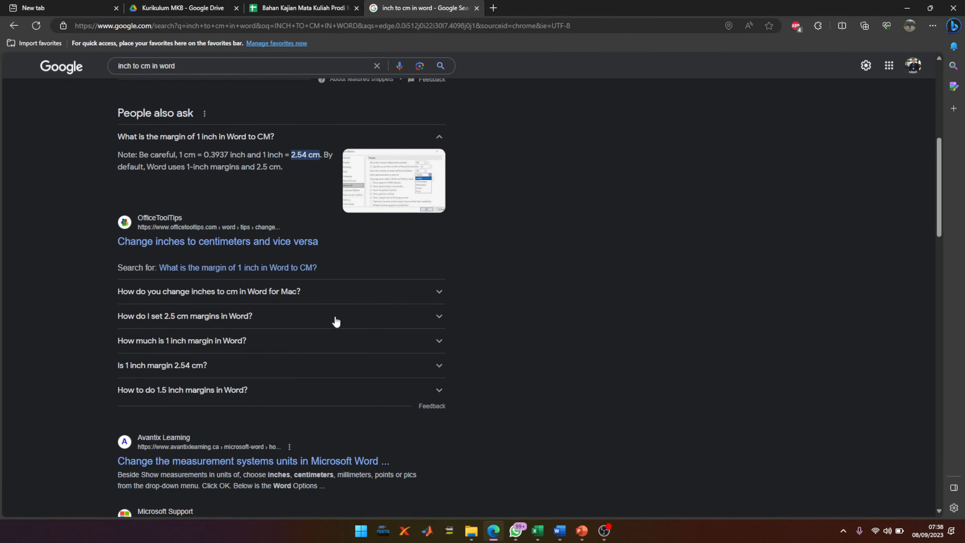
scroll(337, 319, "down", 2)
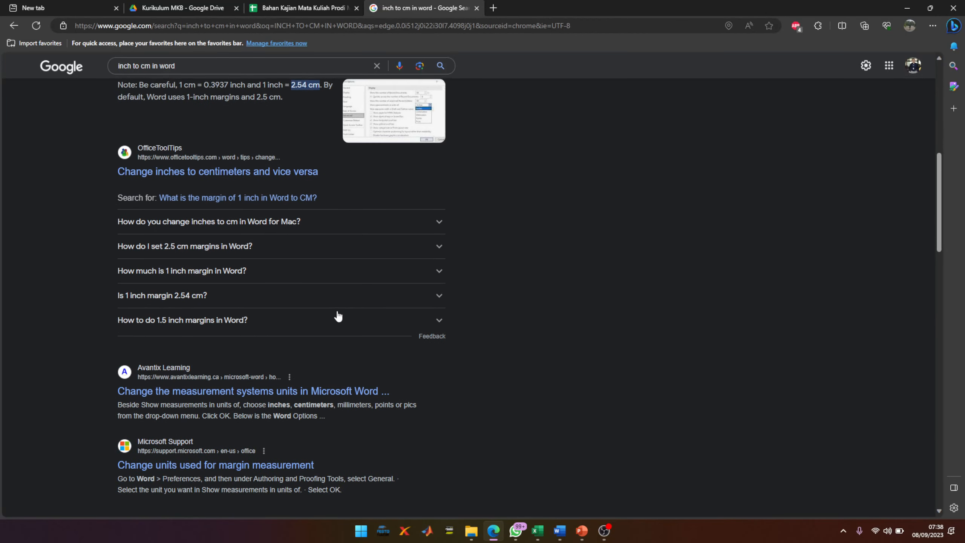
scroll(352, 300, "up", 10)
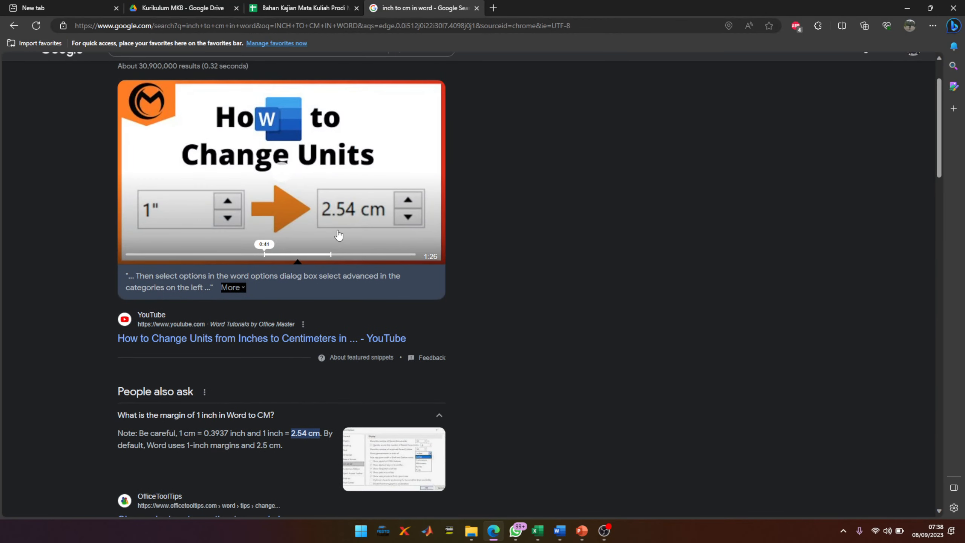
- Play the video on changing Word units from inches to centimeters, pausing it at the measurement unit choices
left_click(314, 215)
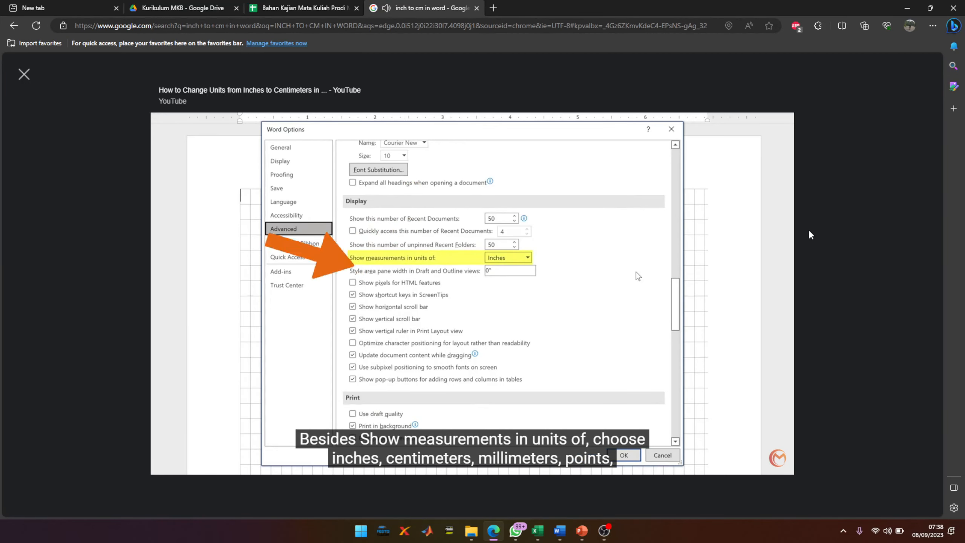
left_click(514, 300)
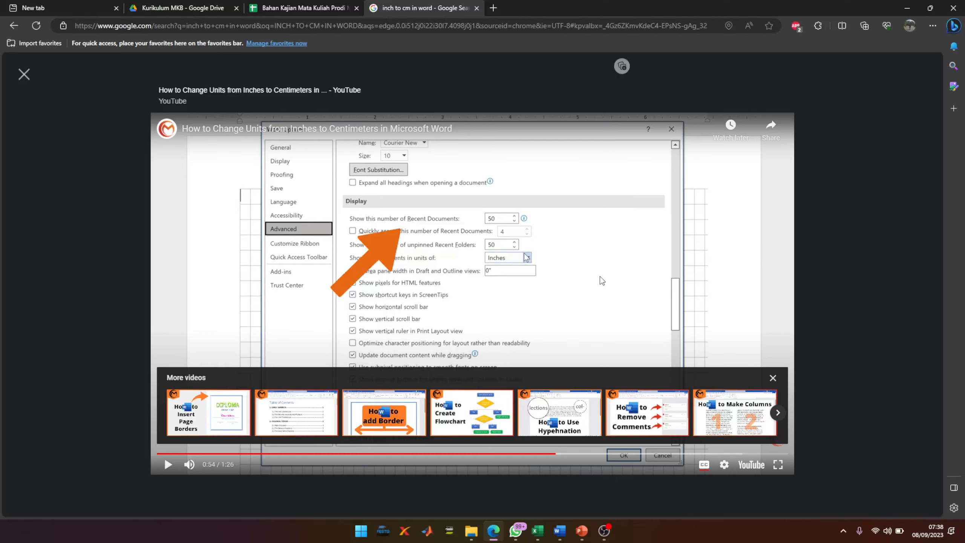
left_click(542, 292)
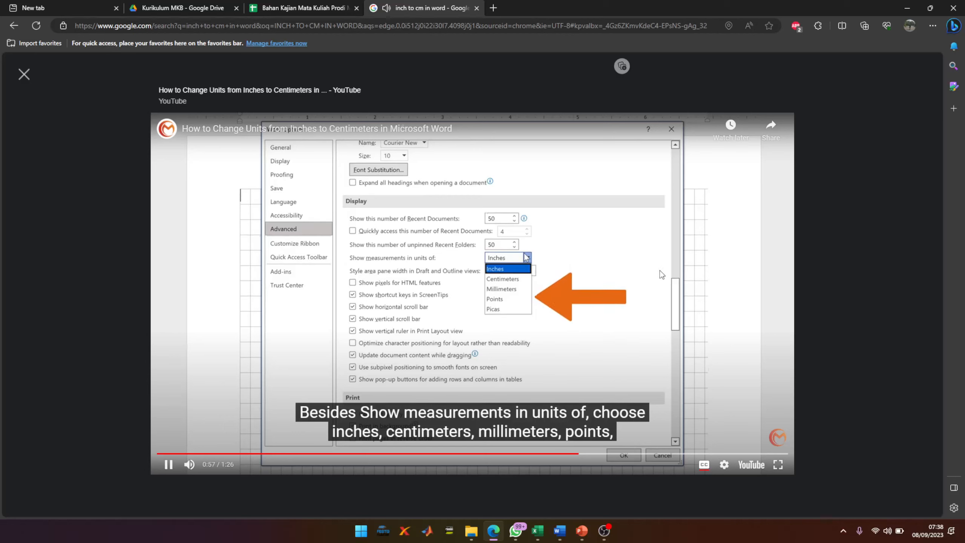
left_click(669, 282)
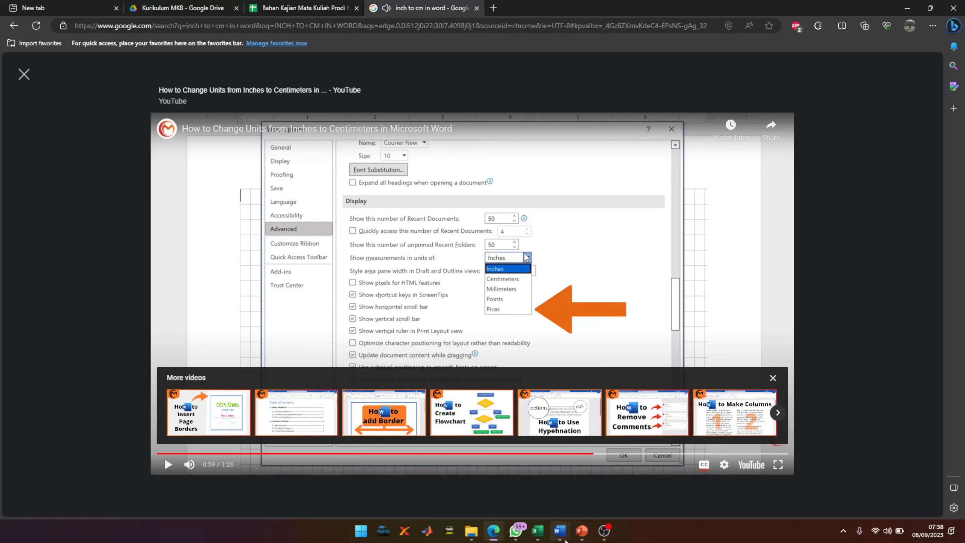
- Switch back to the Word document, examine the measurement unit setting in the advanced Word Options, and close them without changes
mouse_move(560, 530)
left_click(633, 507)
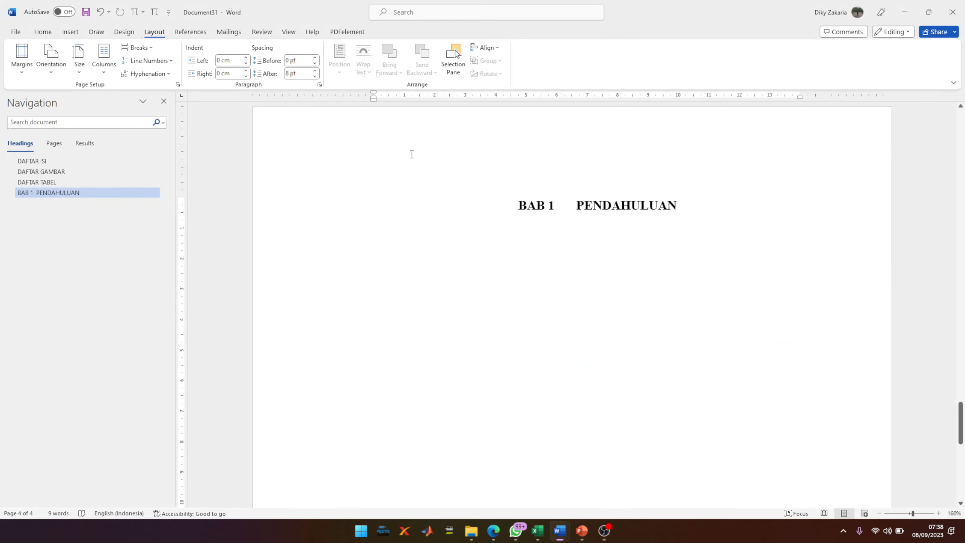
left_click(16, 38)
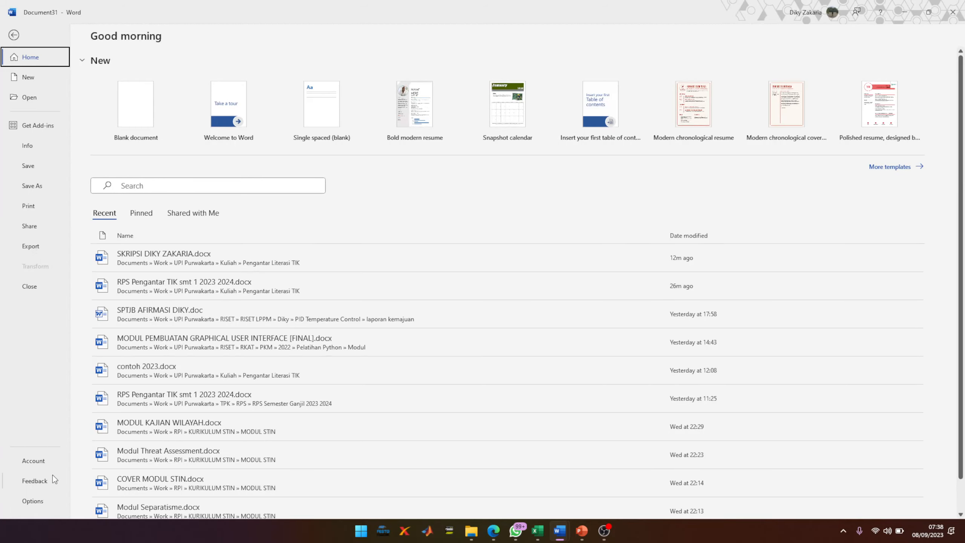
left_click(38, 501)
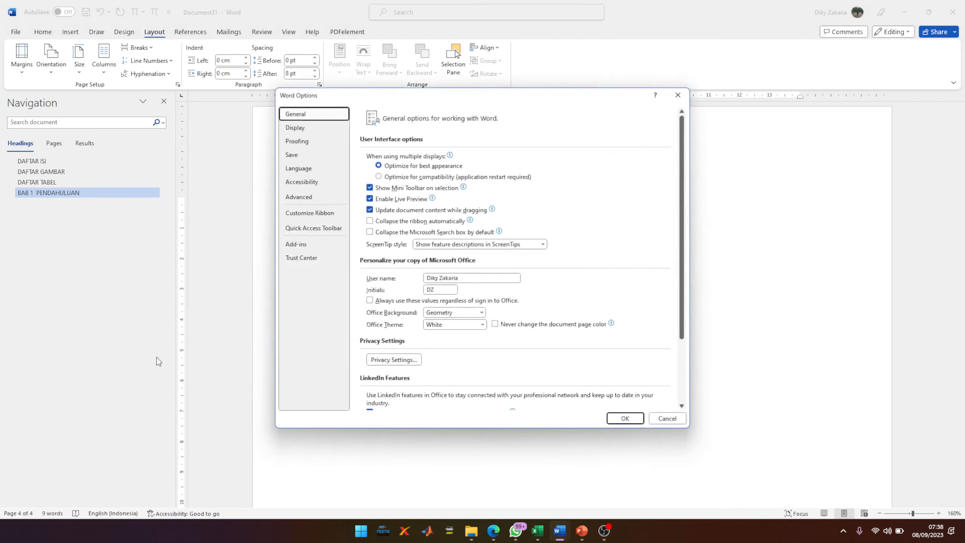
left_click(305, 199)
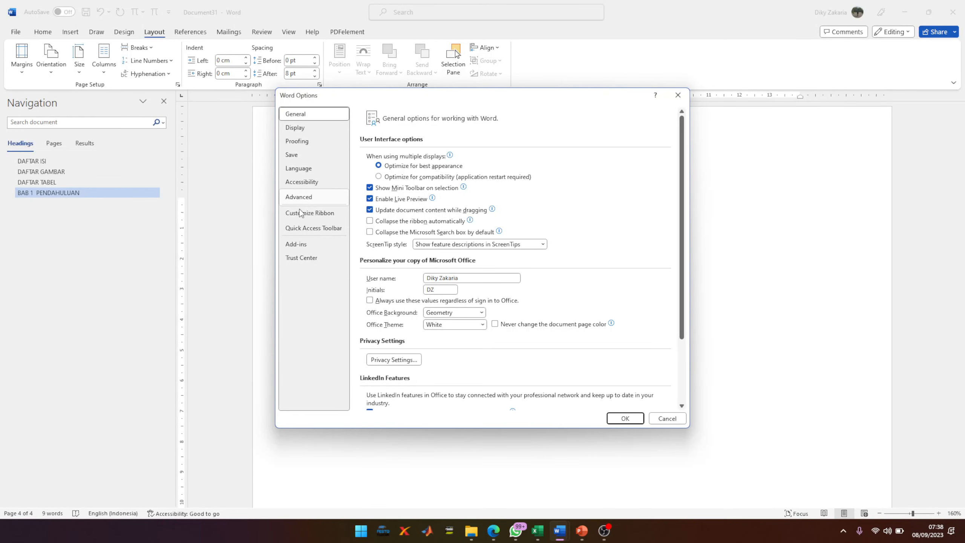
scroll(532, 358, "down", 6)
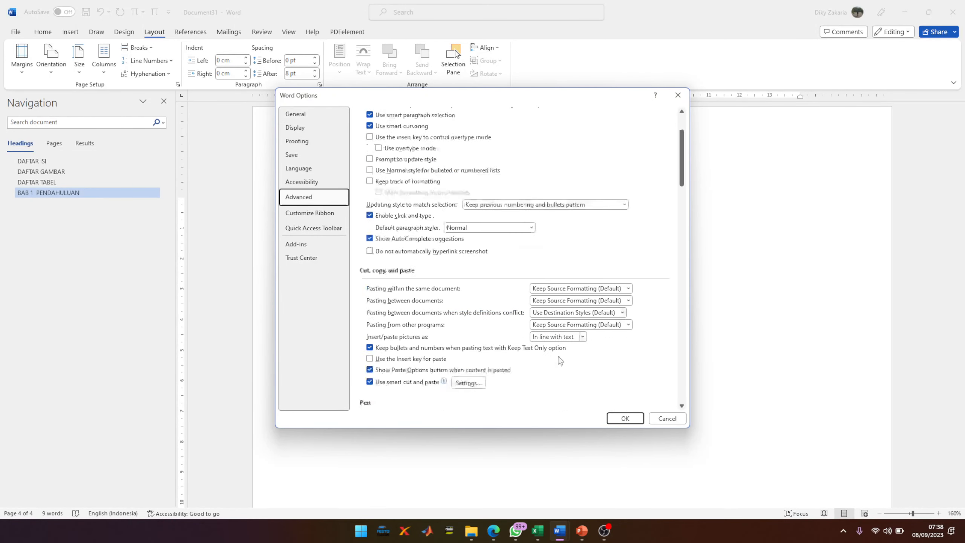
scroll(626, 300, "down", 5)
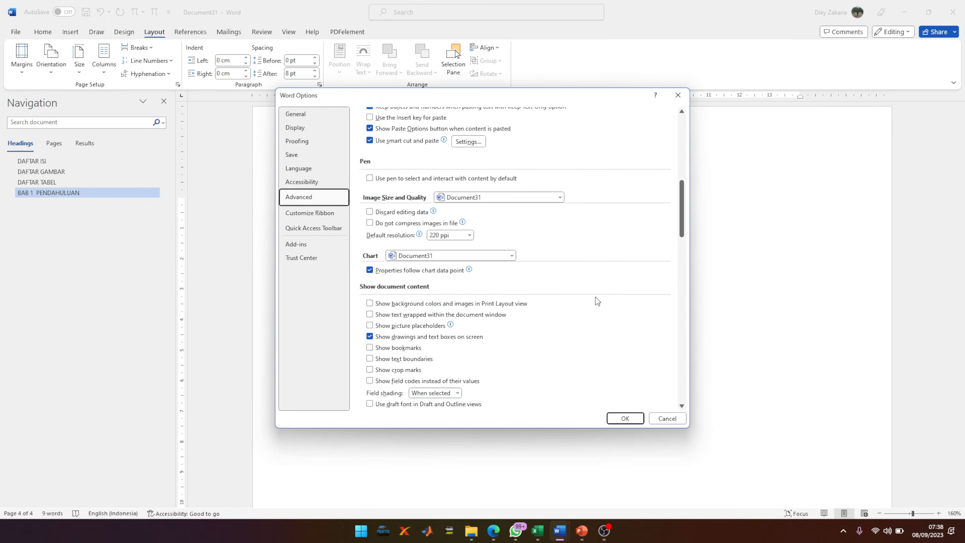
scroll(595, 297, "down", 5)
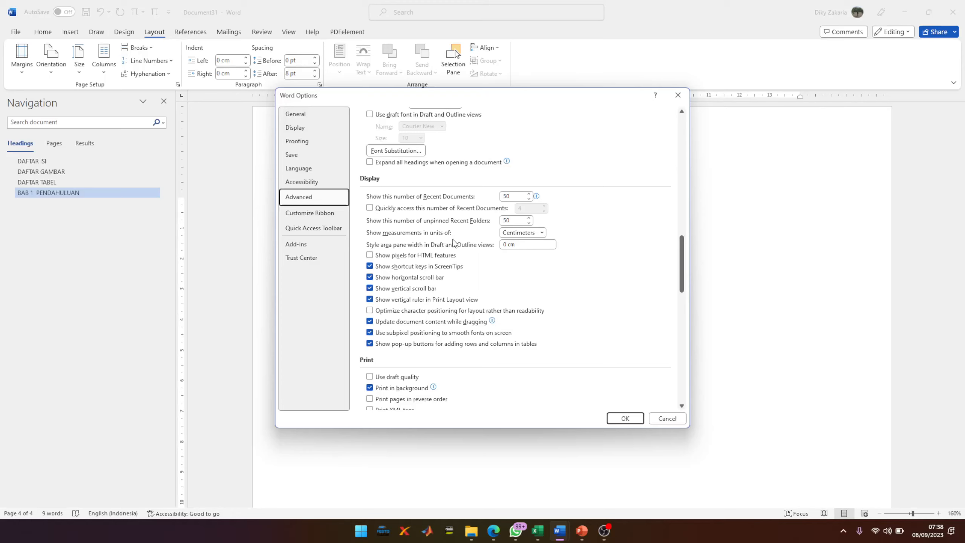
left_click(543, 233)
left_click(620, 252)
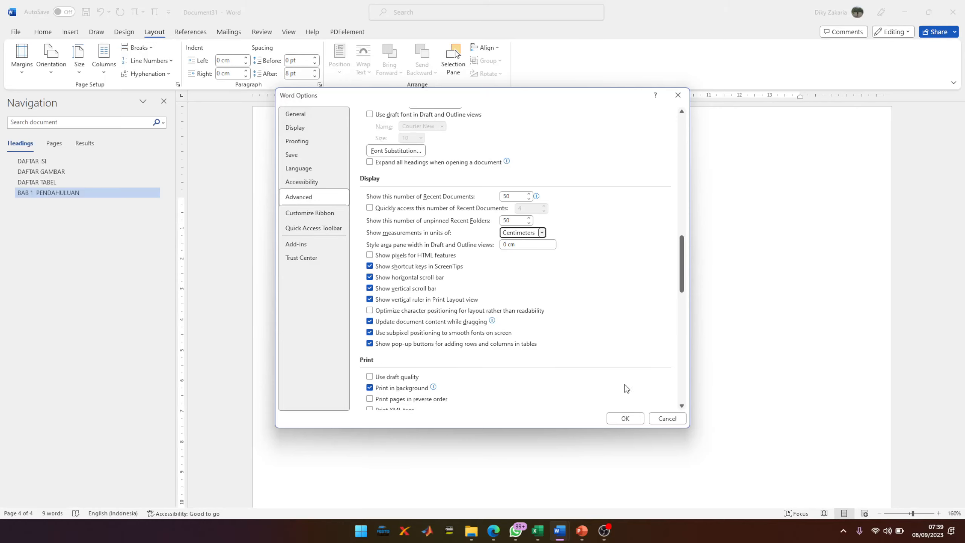
left_click(663, 419)
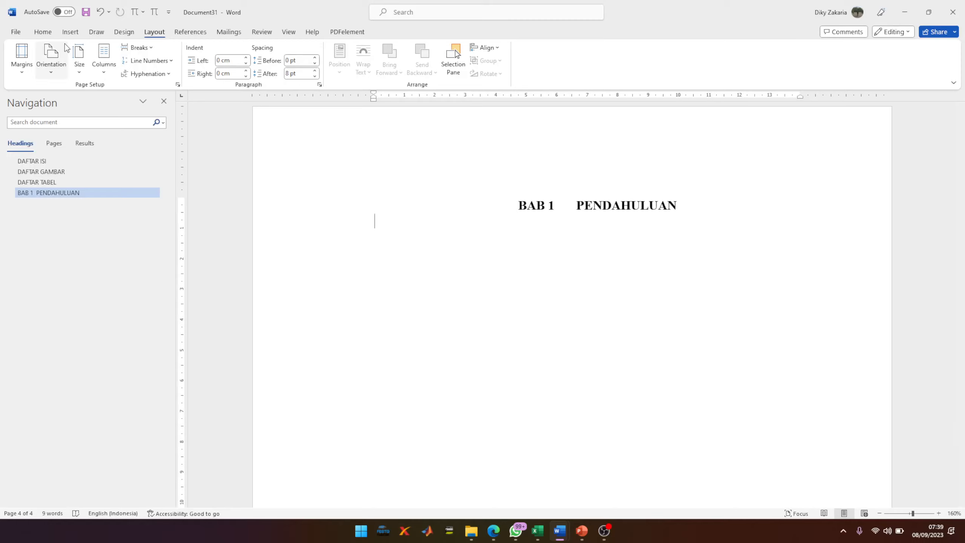
- Open the Heading 2 style for modification and set its font to Times New Roman at 12 pt
left_click(42, 32)
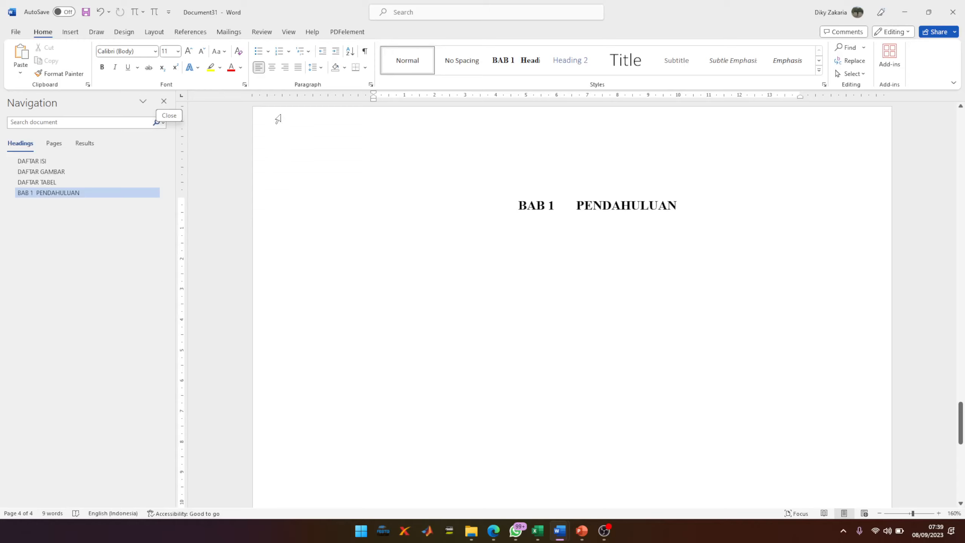
key("Num_Lock")
right_click(579, 66)
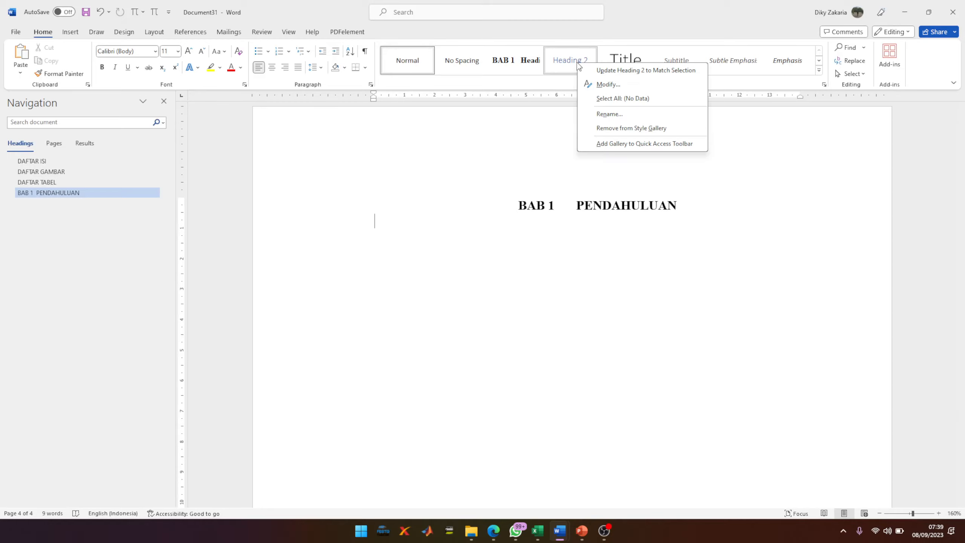
left_click(591, 85)
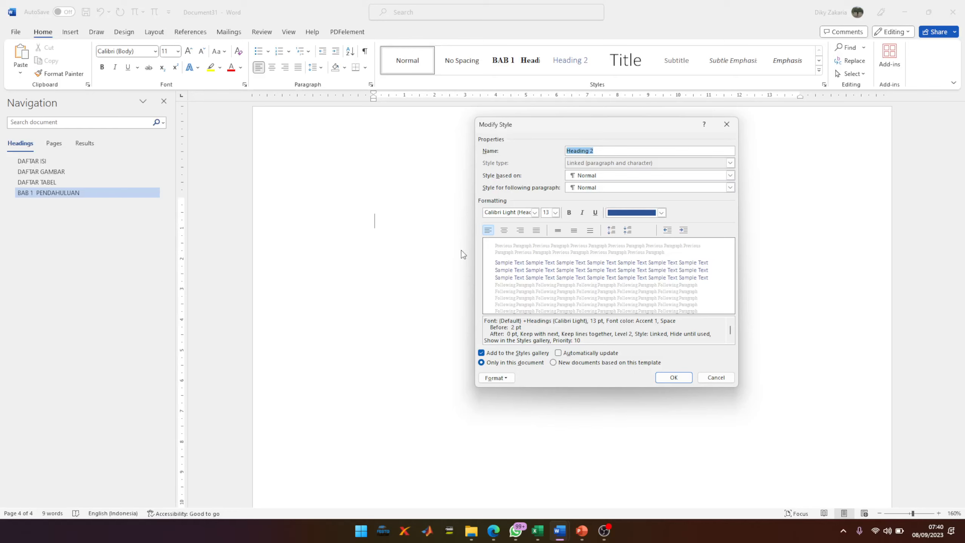
left_click(534, 212)
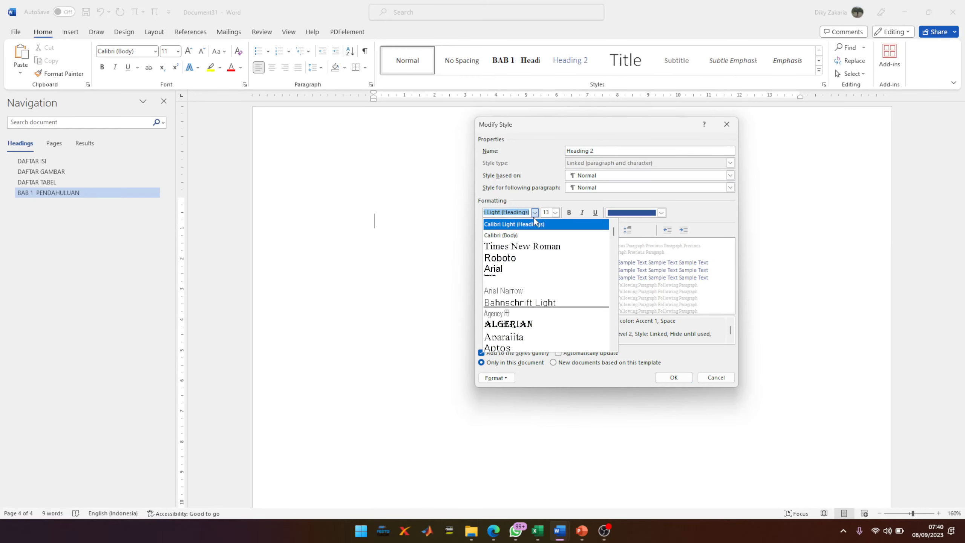
left_click(524, 246)
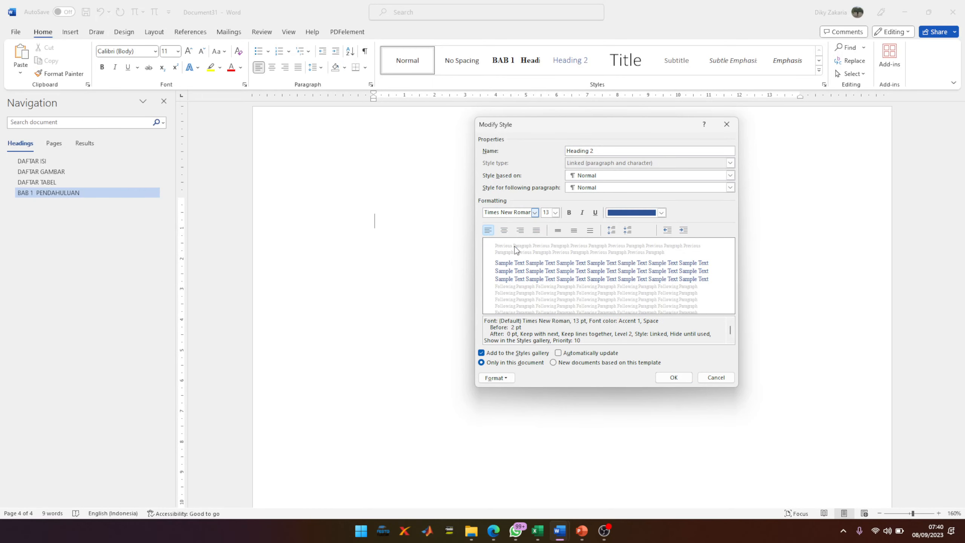
left_click(556, 213)
left_click(546, 248)
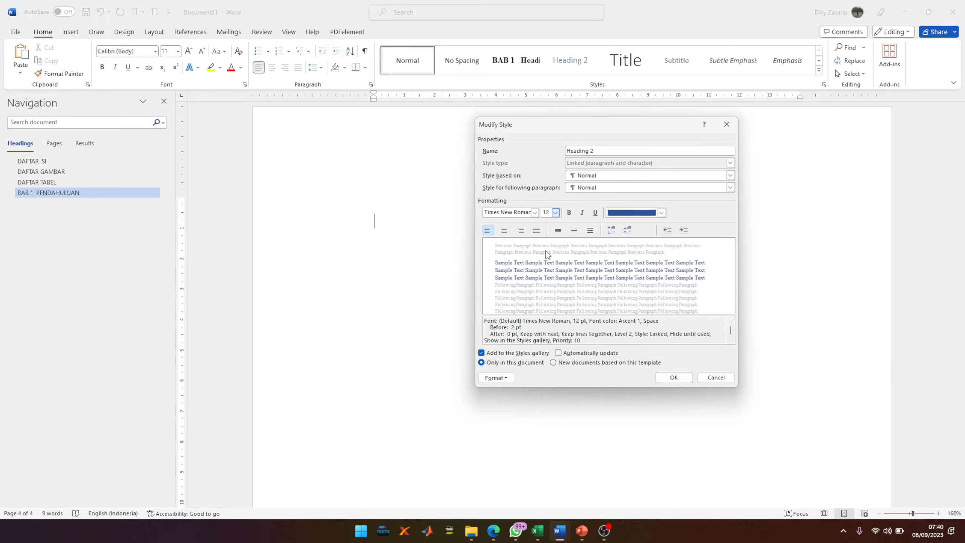
- Make the Heading 2 style bold with automatic font color and justified alignment
left_click(570, 213)
left_click(661, 212)
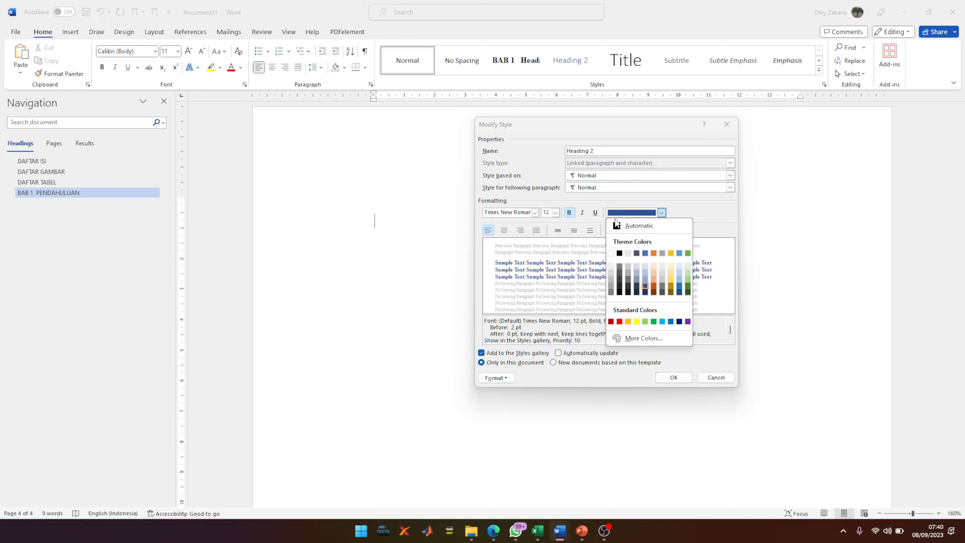
left_click(623, 226)
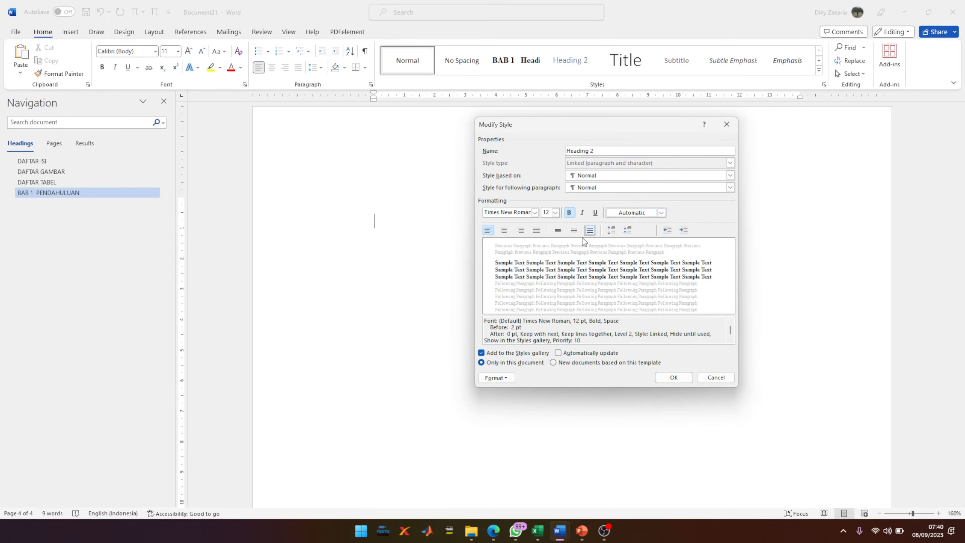
left_click(489, 230)
left_click(535, 233)
left_click(536, 233)
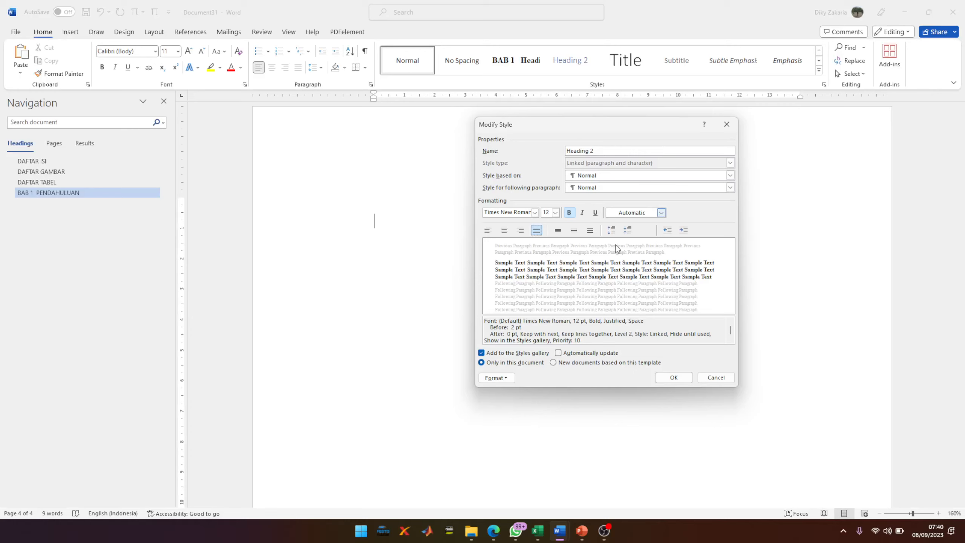
left_click(496, 379)
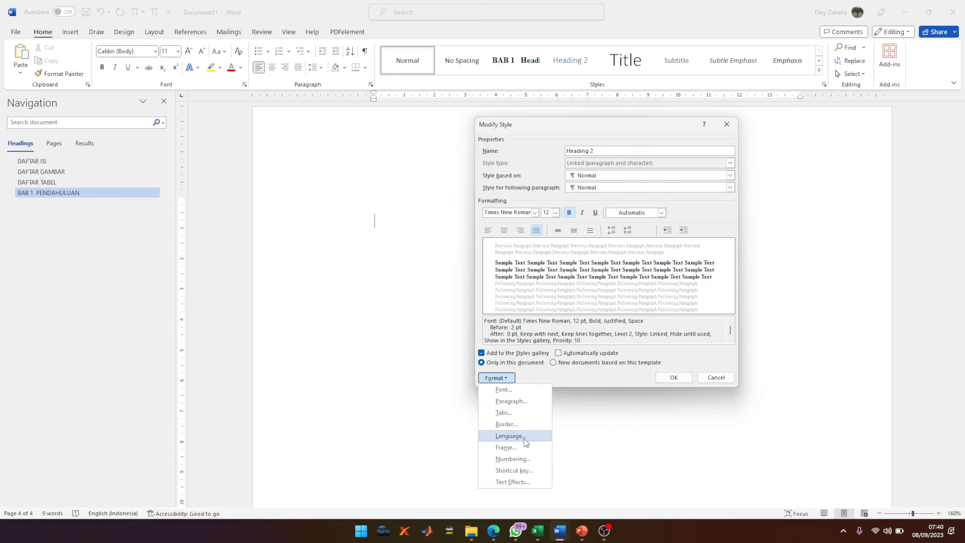
left_click(526, 460)
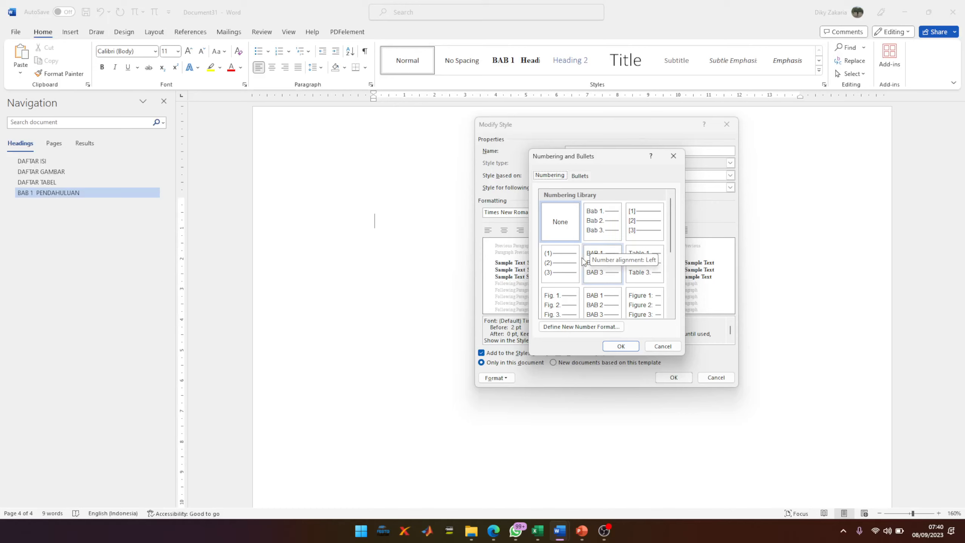
left_click(575, 327)
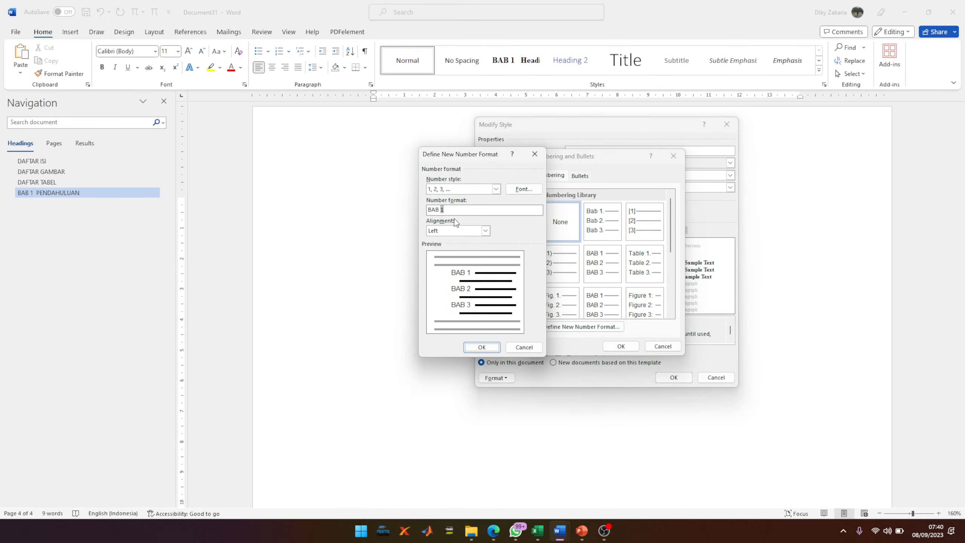
left_click_drag(443, 210, 419, 210)
type("1")
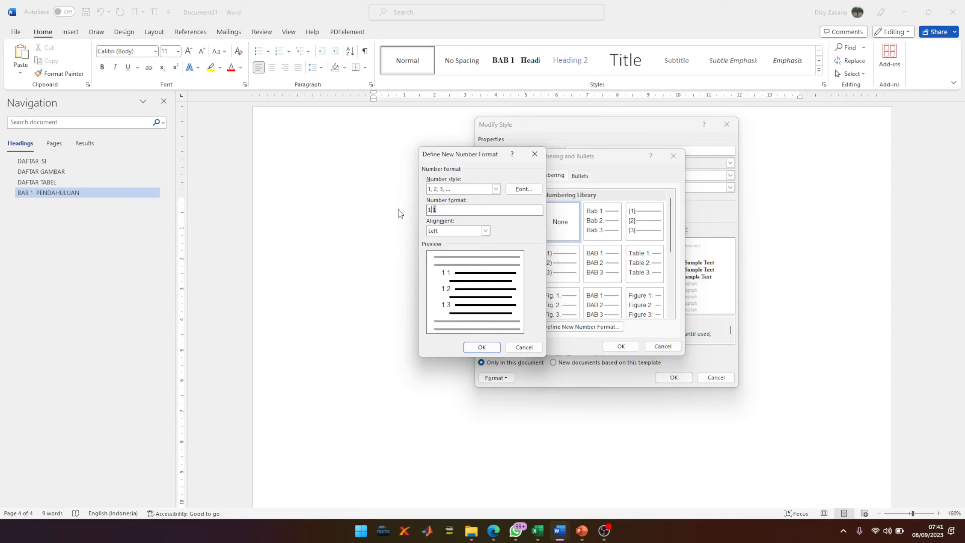
key("BackSpace")
left_click(525, 347)
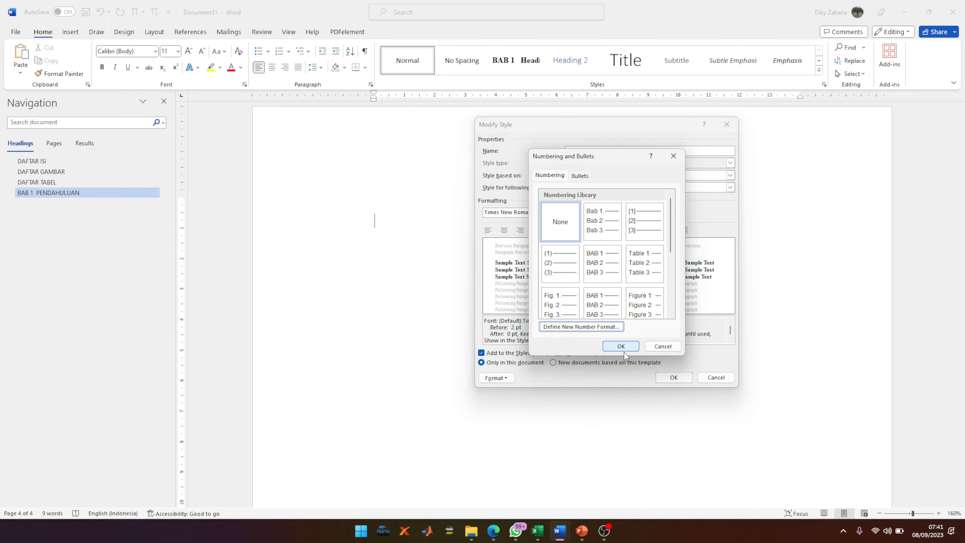
left_click(664, 347)
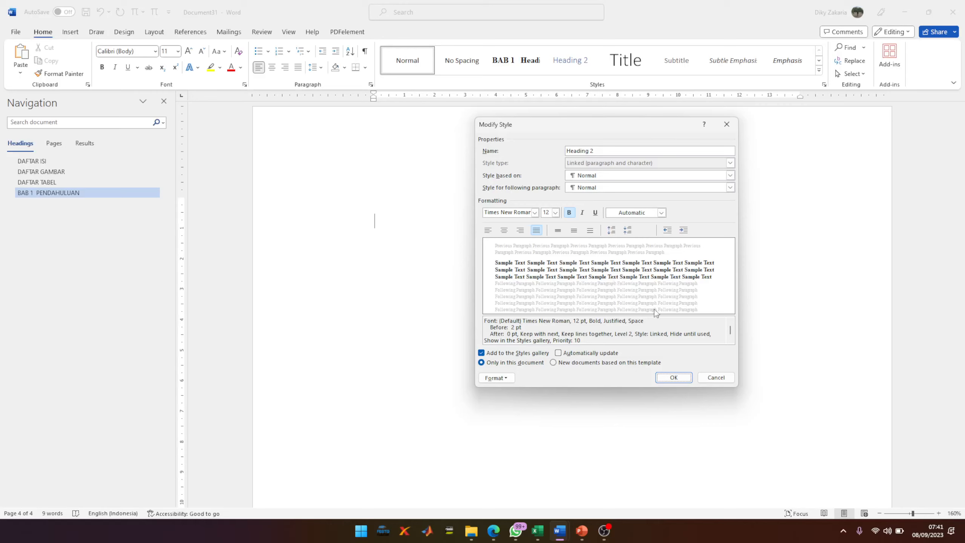
- Apply the Heading 2 style changes and add the Heading 2 subheading "1.1 Latar Belakang" below the BAB 1 title, followed by a new paragraph
left_click(674, 377)
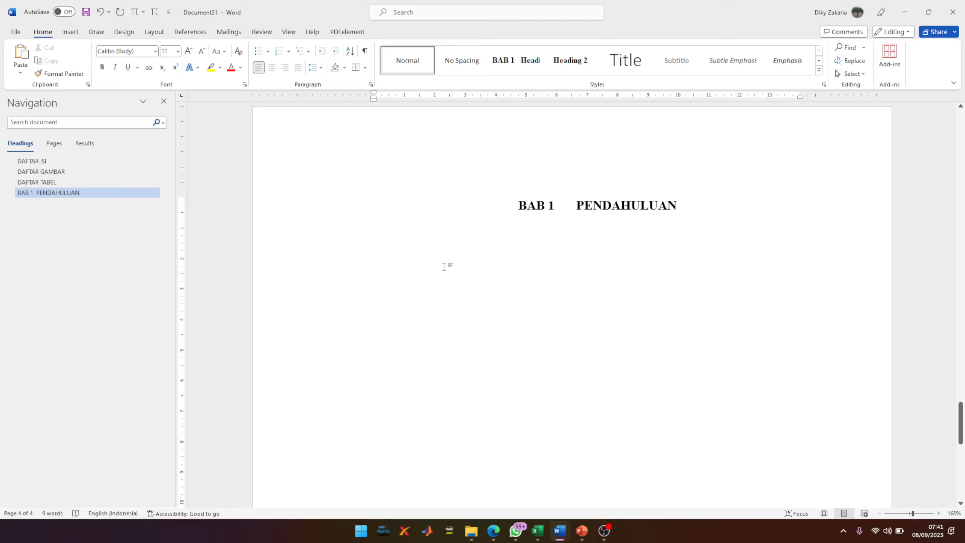
left_click(568, 66)
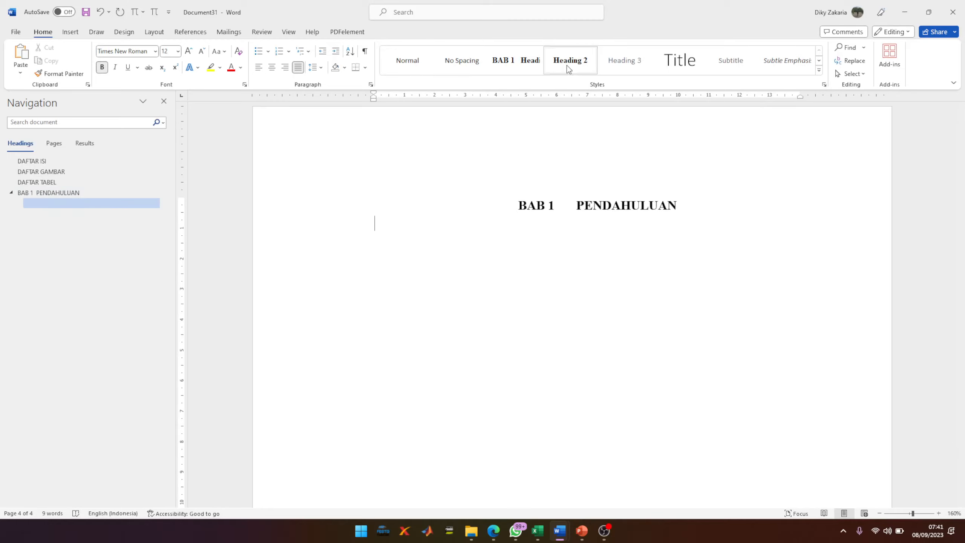
type("1.1")
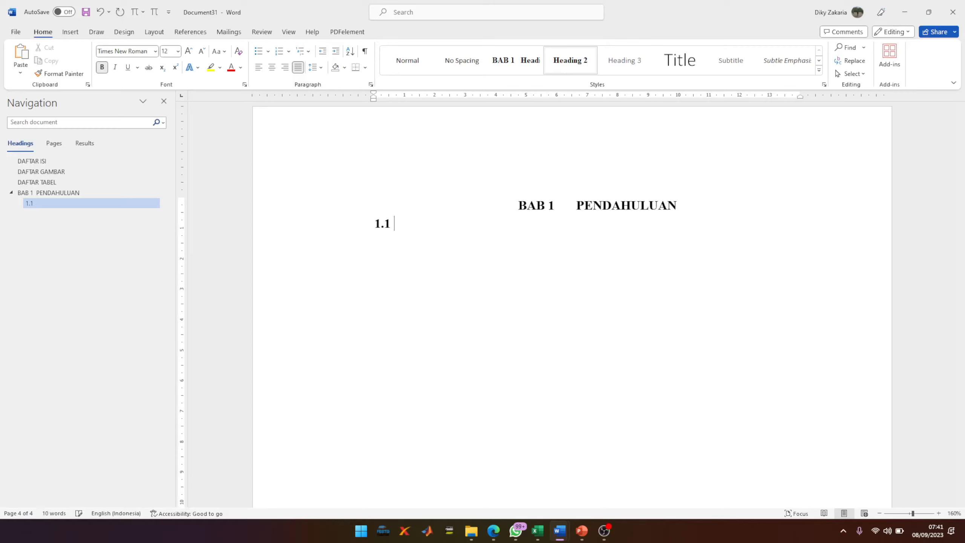
key("Caps_Lock")
type("lA")
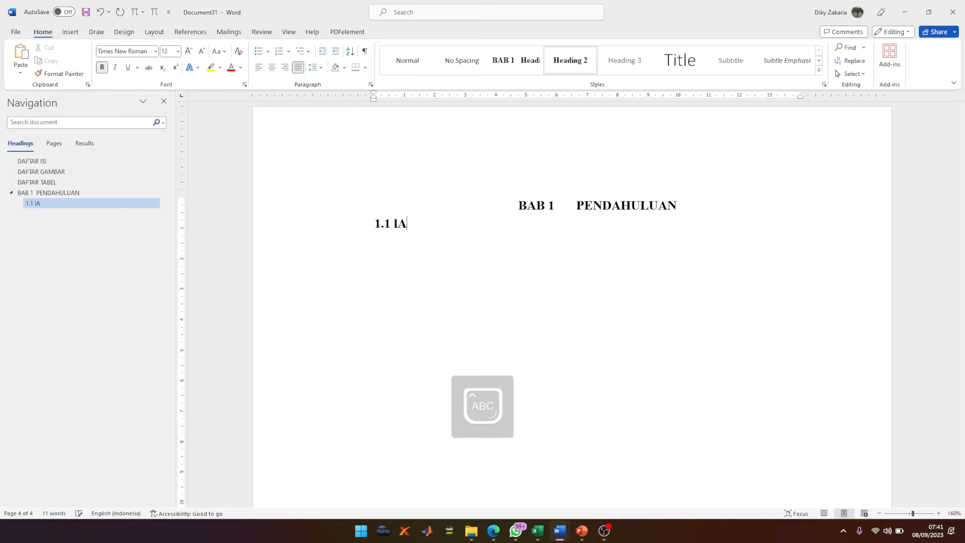
type("TAR Belakang")
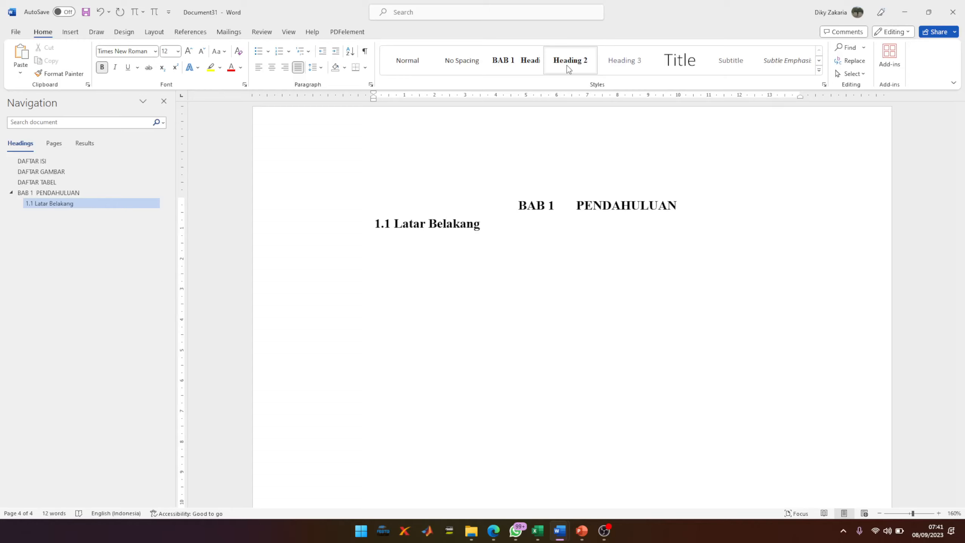
key("Return")
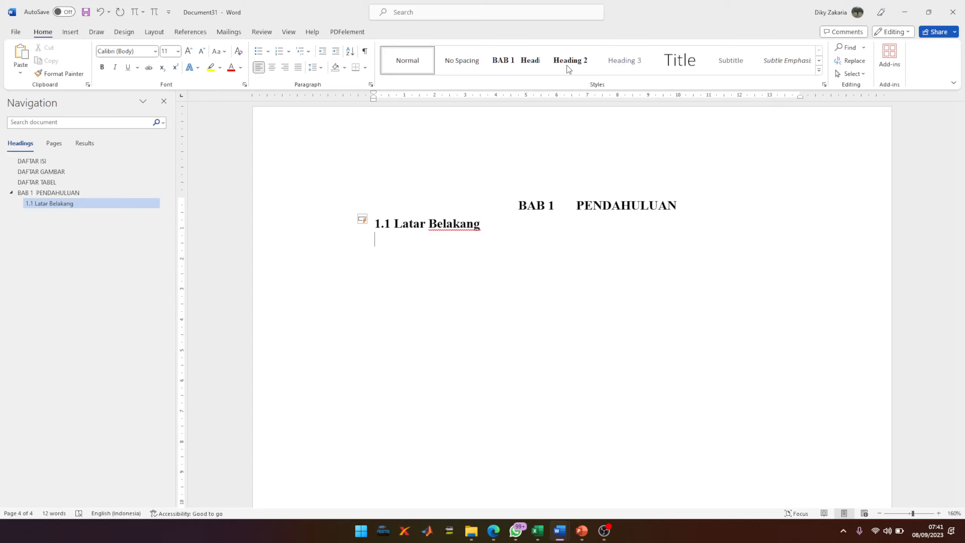
- Open the Normal style for modification and set it to Times New Roman, 12 pt, with justified alignment
right_click(417, 63)
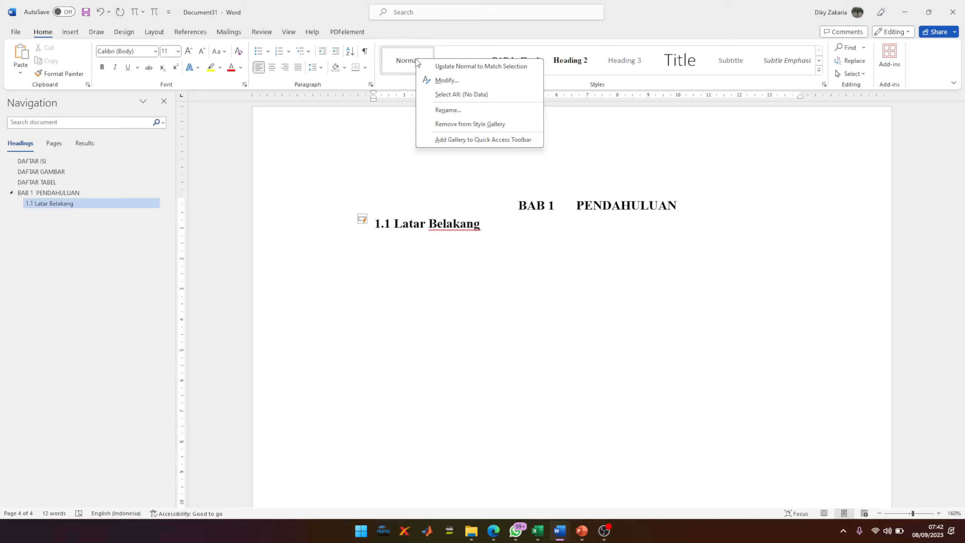
left_click(447, 81)
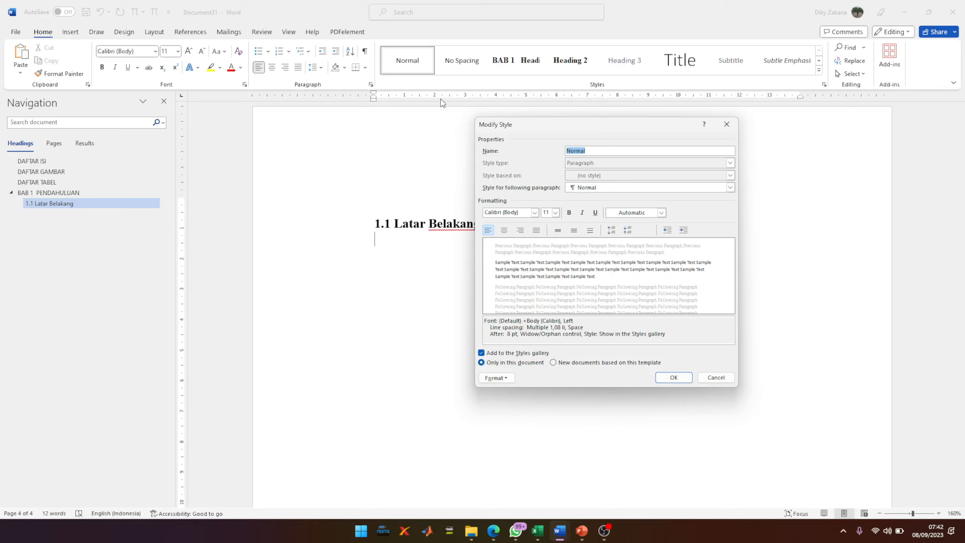
left_click(496, 211)
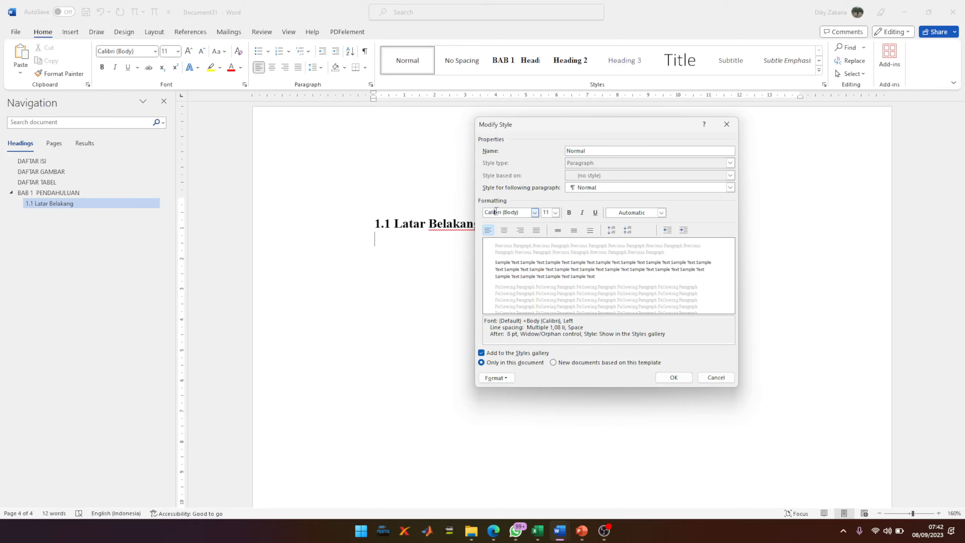
left_click(532, 212)
left_click(532, 248)
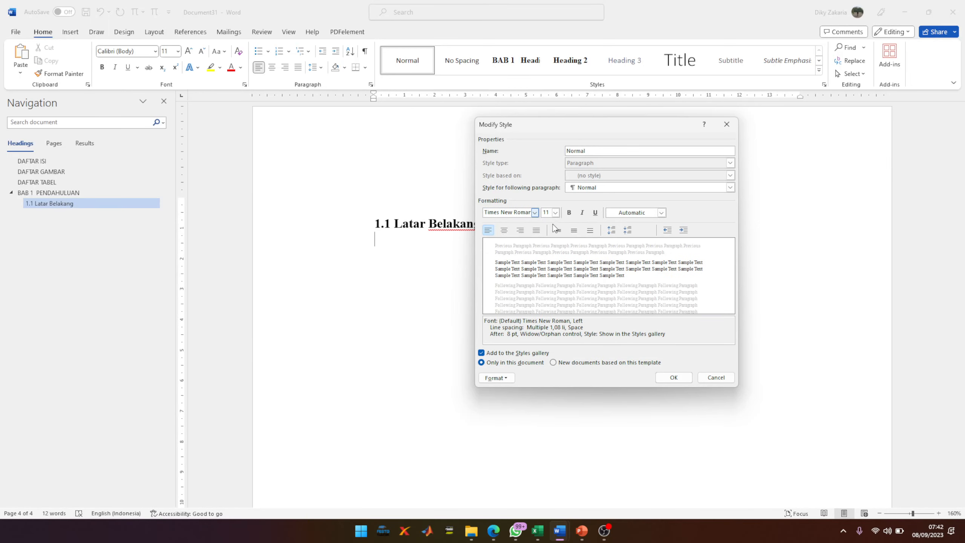
left_click(557, 213)
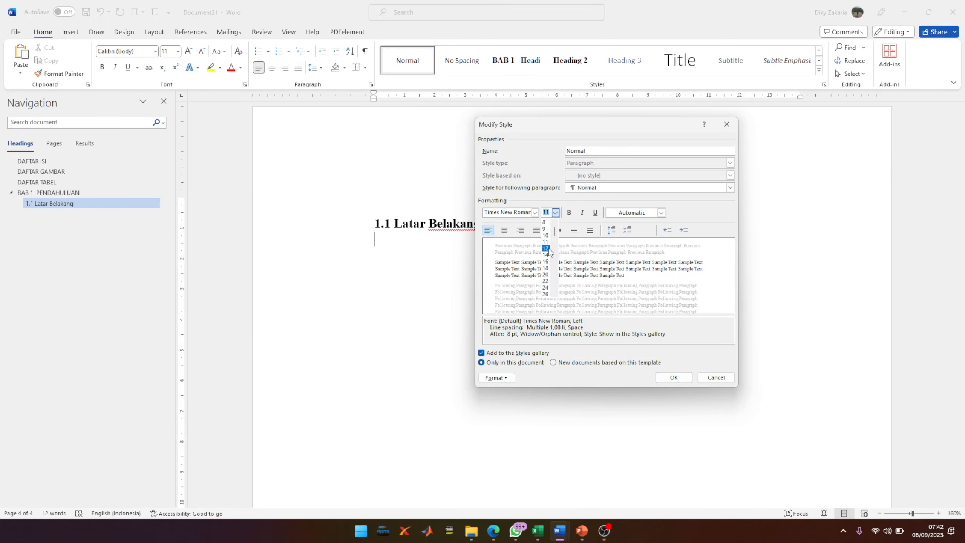
left_click(546, 248)
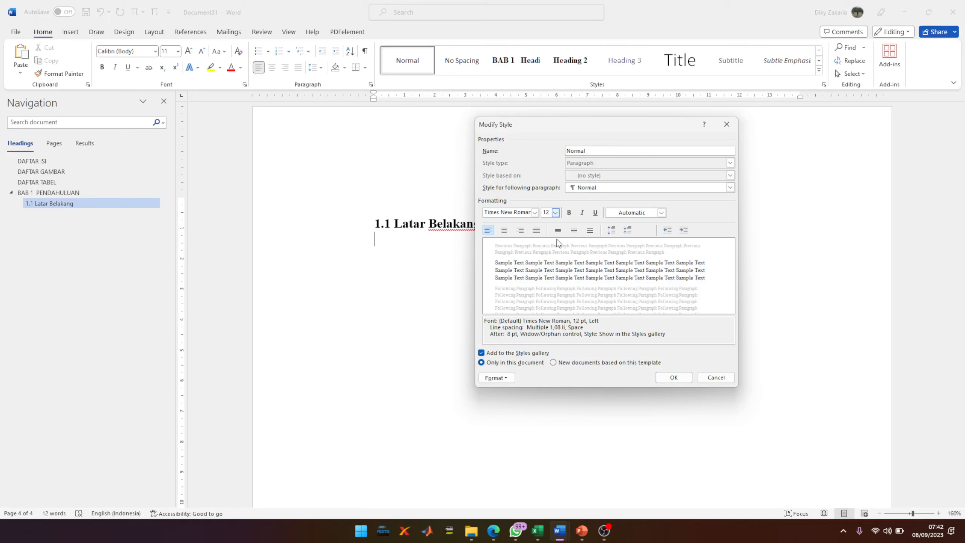
left_click(537, 231)
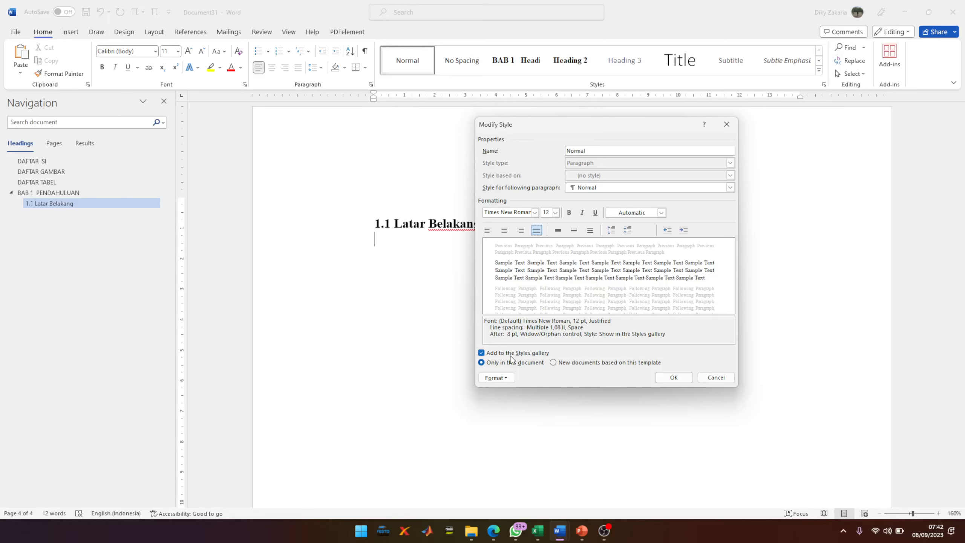
- Give the Normal style 1,5 lines spacing and a first line indent of 1,27 cm, and apply the style changes
left_click(508, 379)
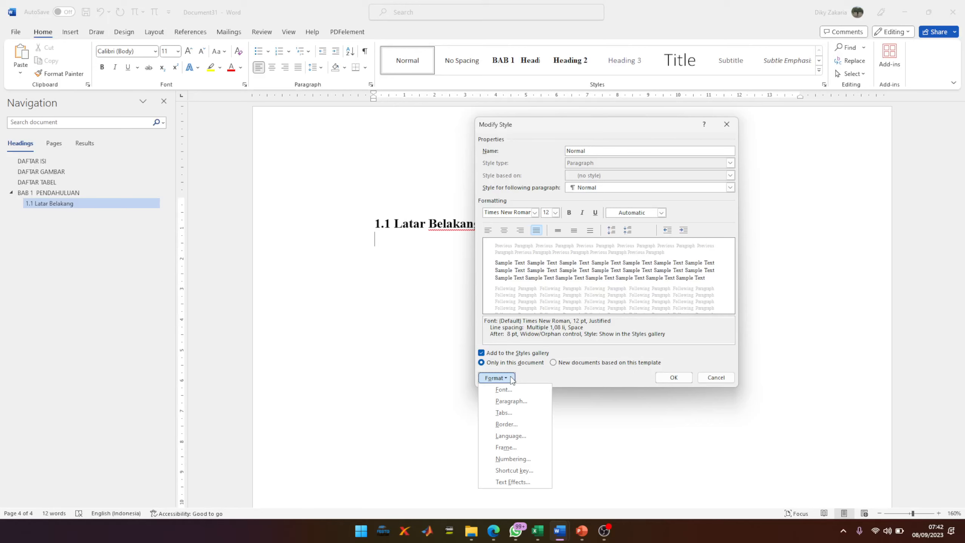
left_click(511, 401)
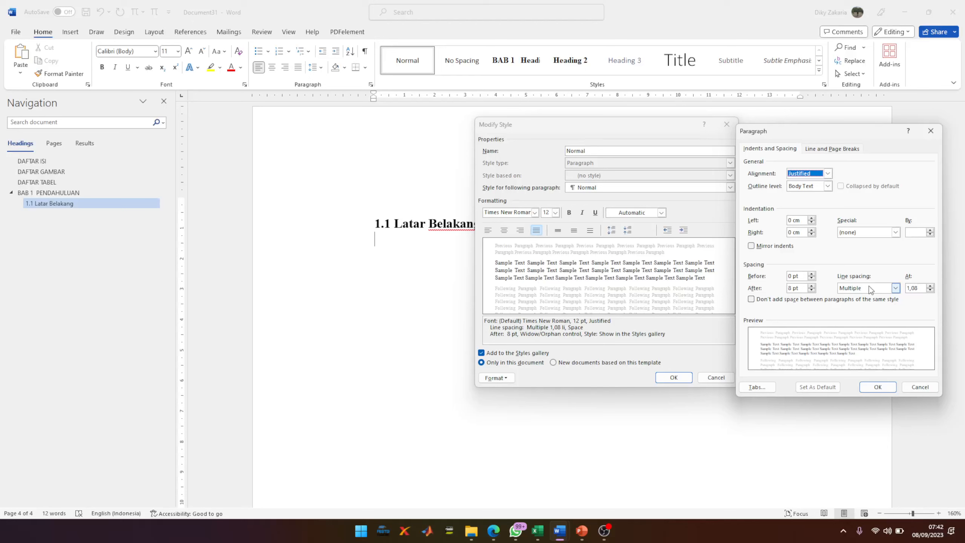
left_click(871, 290)
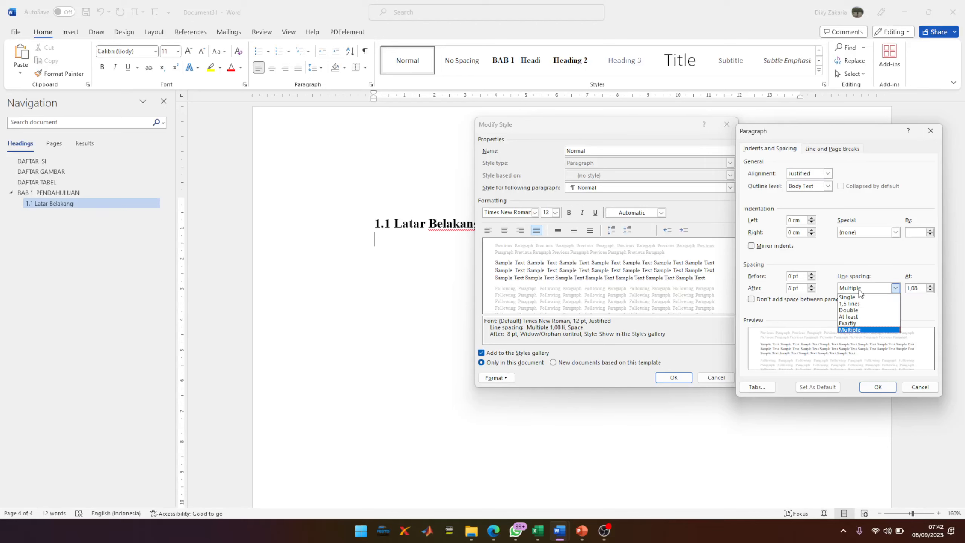
left_click(845, 304)
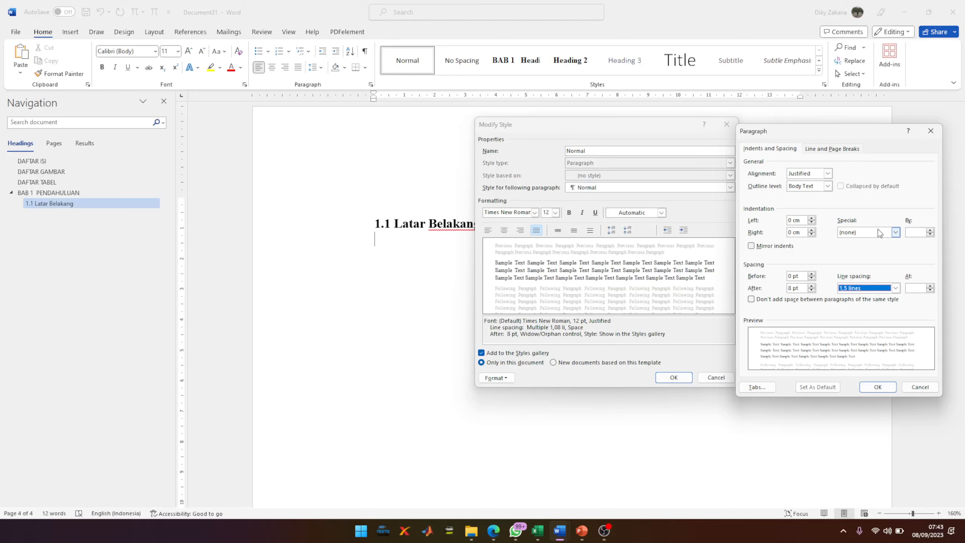
left_click(880, 234)
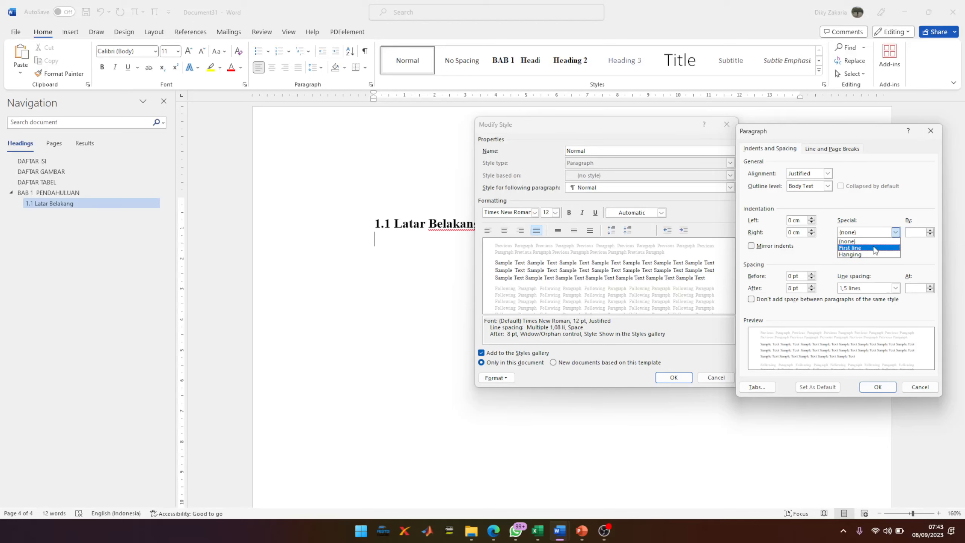
left_click(875, 250)
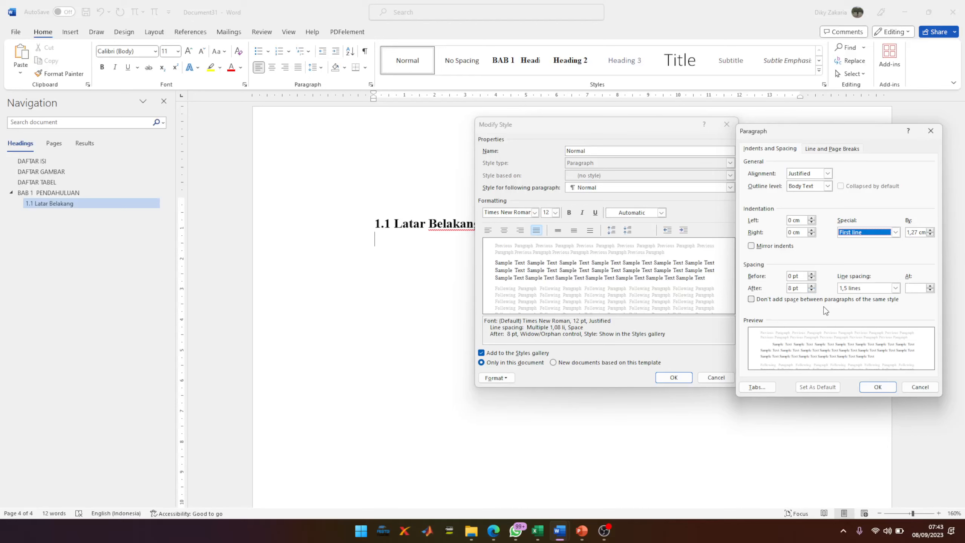
left_click(878, 387)
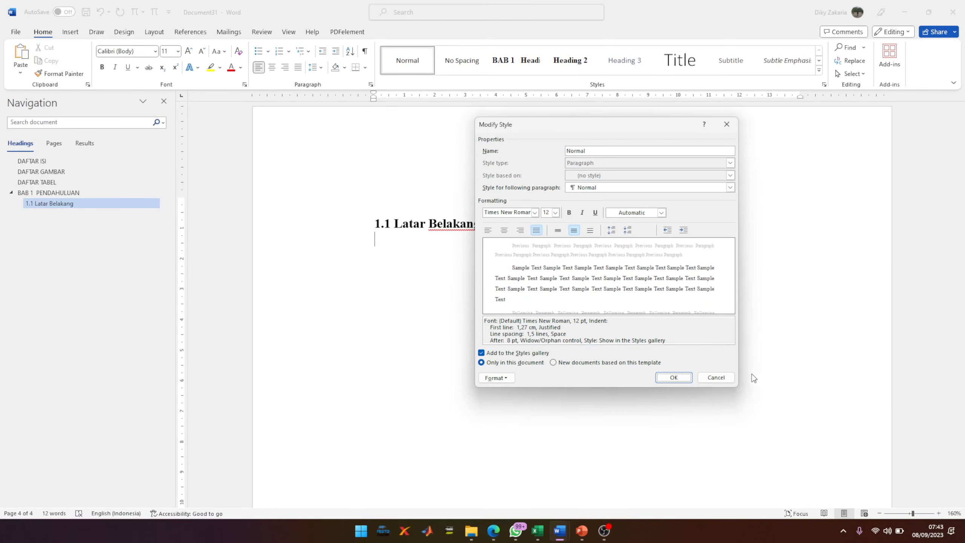
left_click(673, 378)
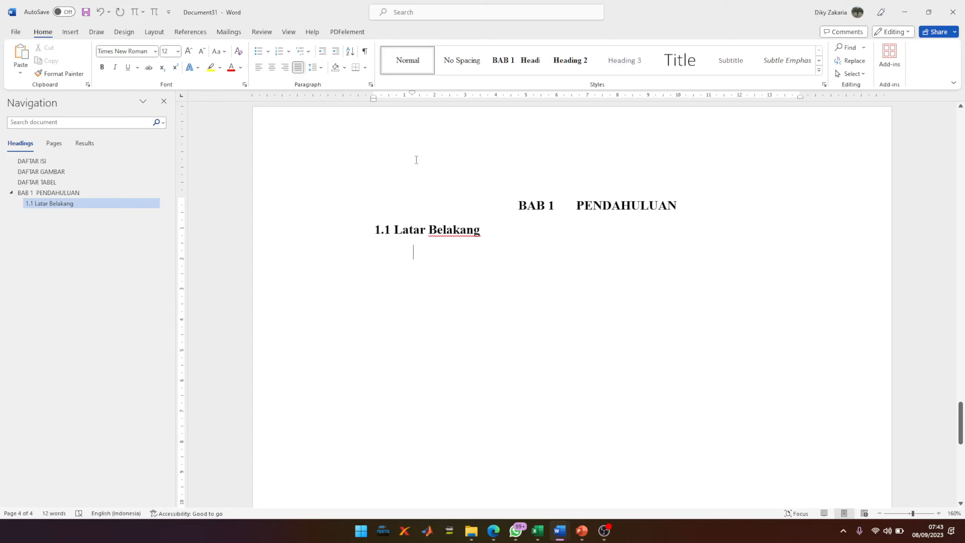
- Write "Prodi Mekatronika dan Kecerdasan Buatan adalah prodi yang didirikan pada tahun 2020 di UPI kampus Purwakarta." as body text under 1.1 Latar Belakang
type("Prodi ")
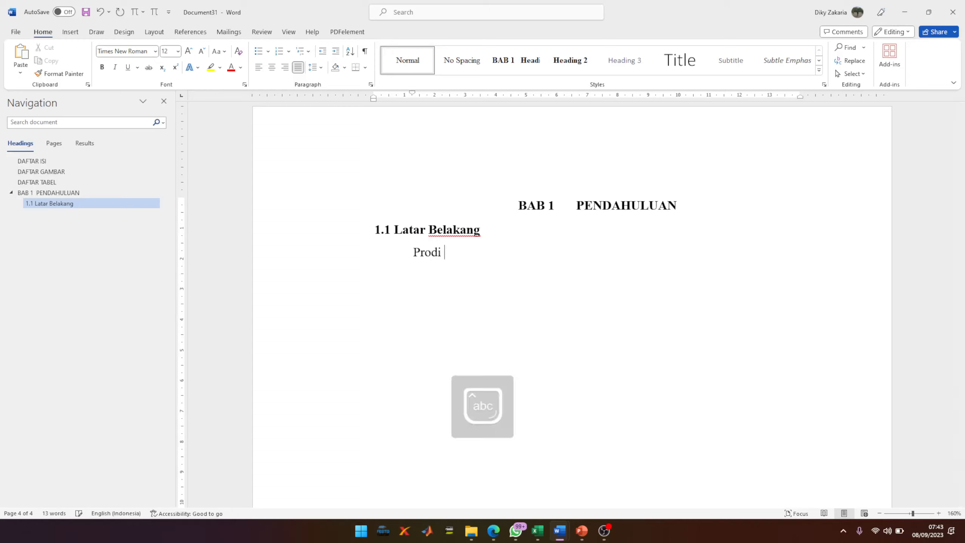
type("Mekator")
key("BackSpace")
type("ronika dan Ko")
key("BackSpace")
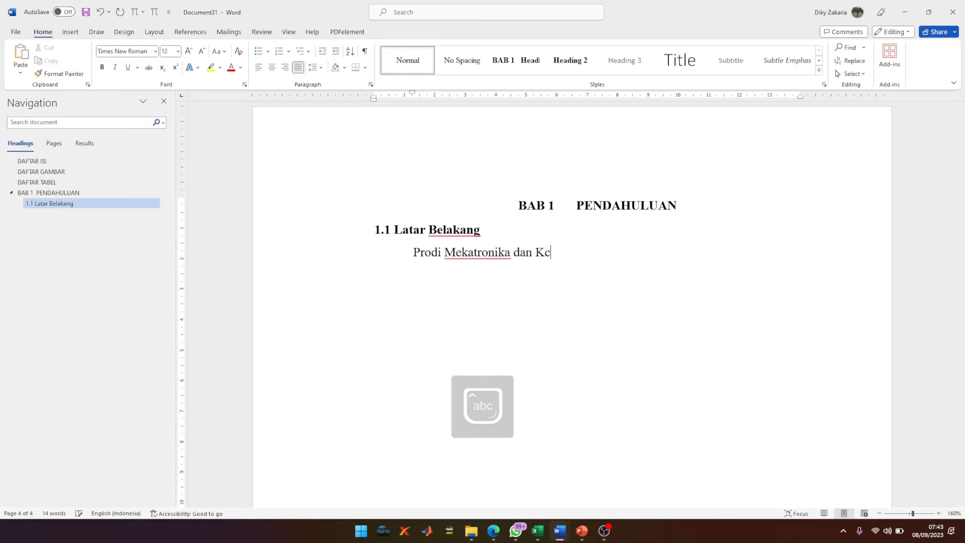
type("ecerdasan Bua")
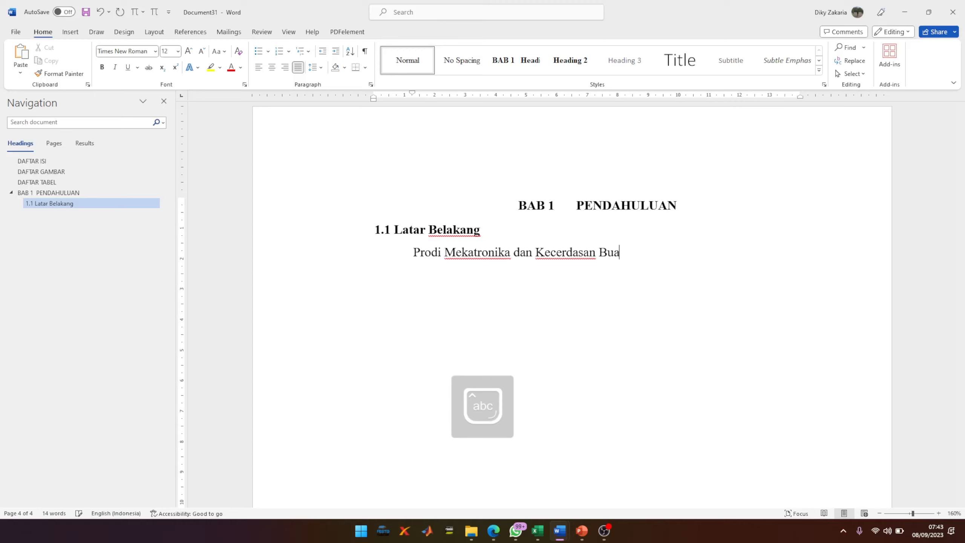
type("tan adalah prodi yang didirik")
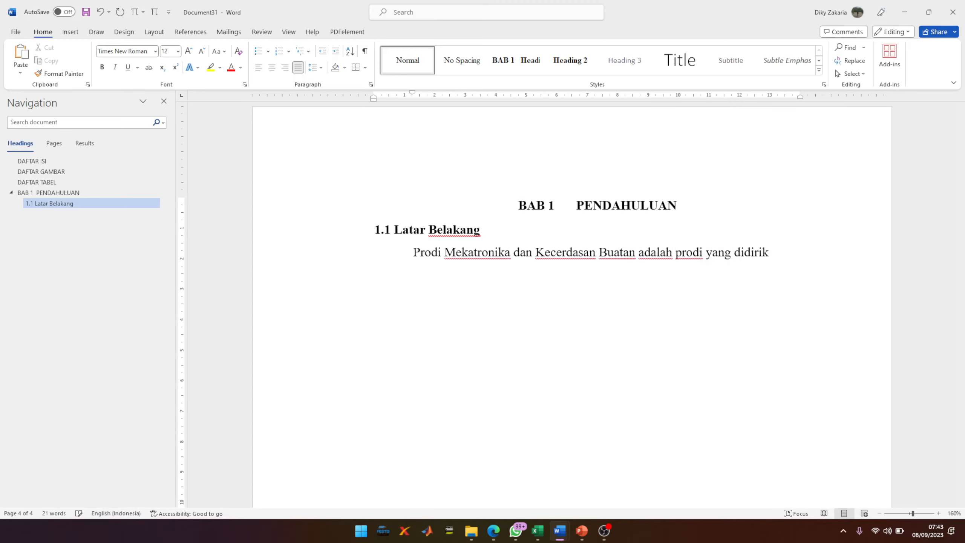
type("an pada tahun ")
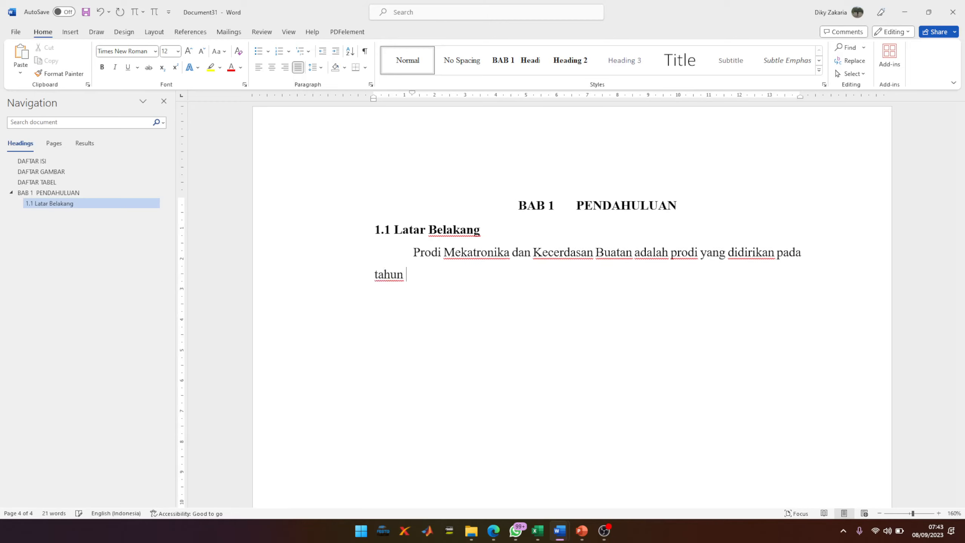
type("2020 di")
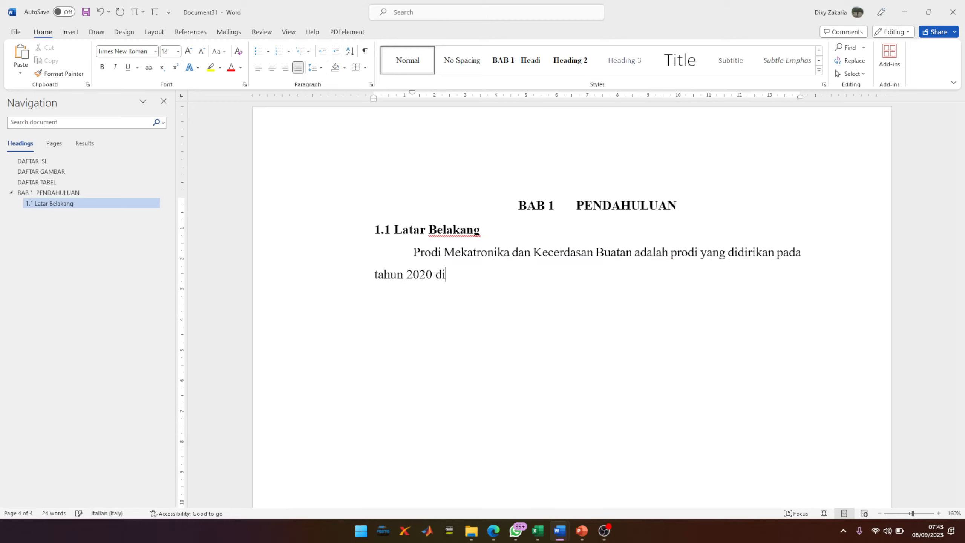
type(" UPI k")
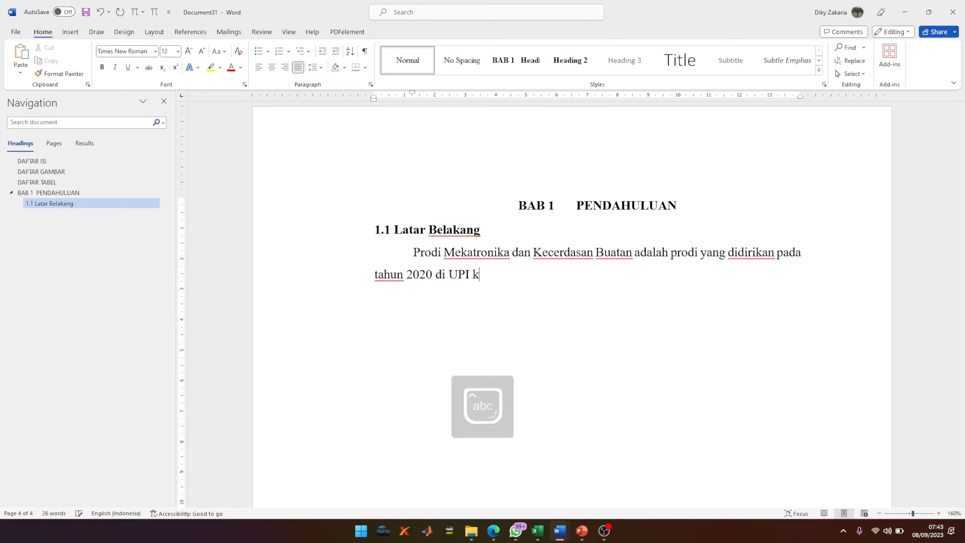
type("ampus Purwakarta.")
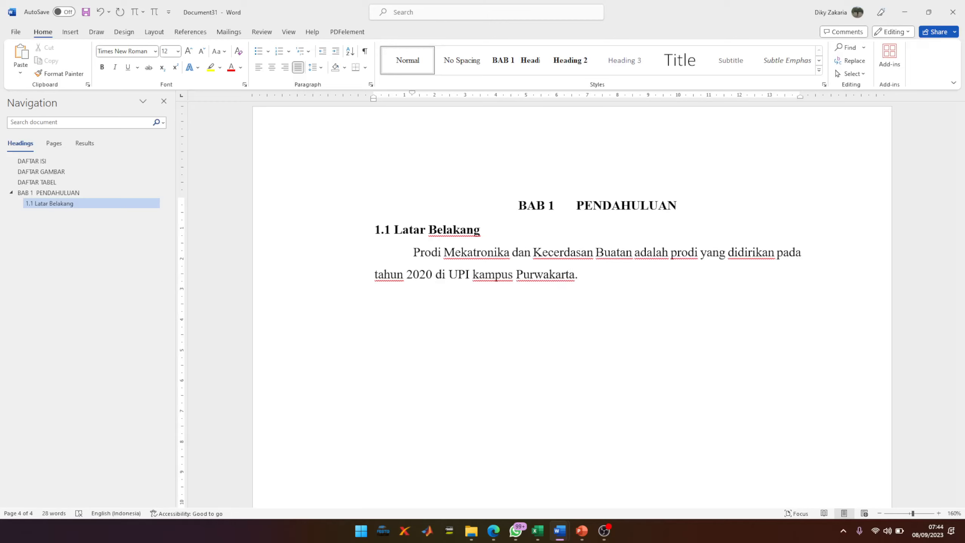
- Append the filler sentence "Dkdksk dkddkd ekek kfek kerfke." to the body paragraph and start a new paragraph
type(" Dkdksk dkddkd ekek ")
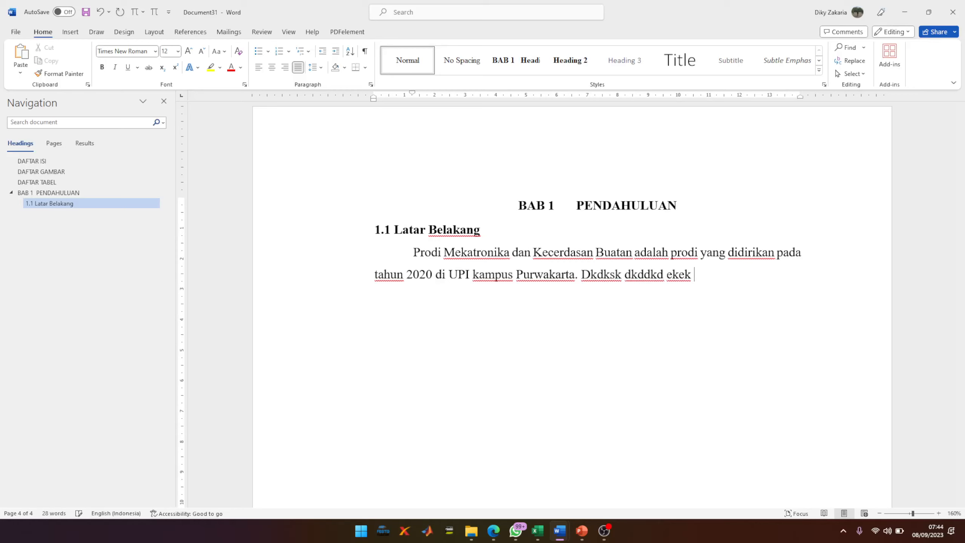
type("kfek kerfke.")
key("Return")
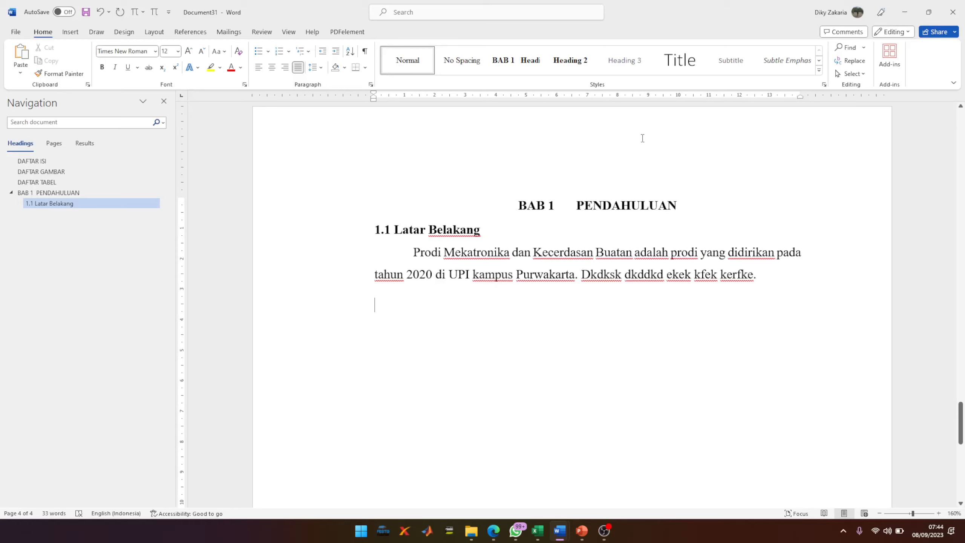
- Modify the Heading 3 style to use bold Times New Roman with the Automatic font color, and apply the changes
right_click(630, 66)
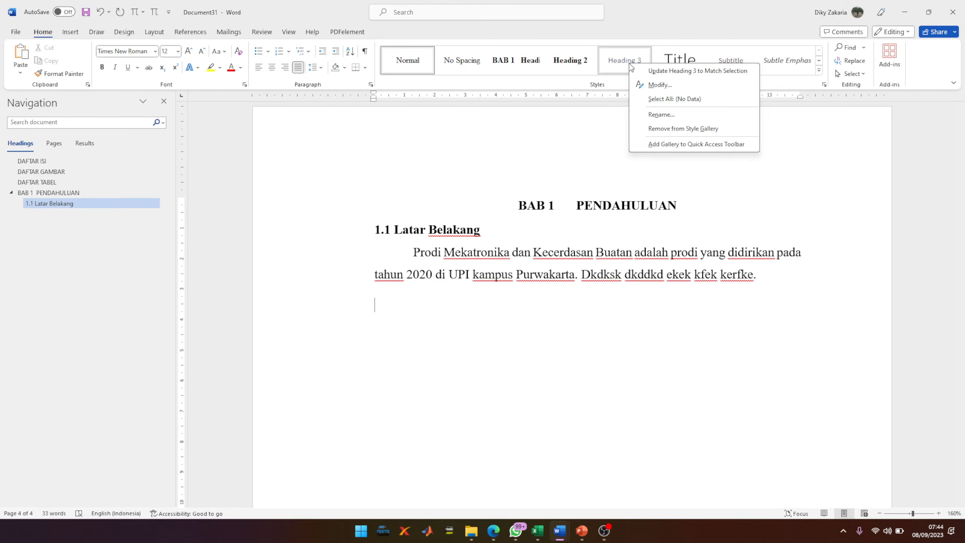
left_click(658, 85)
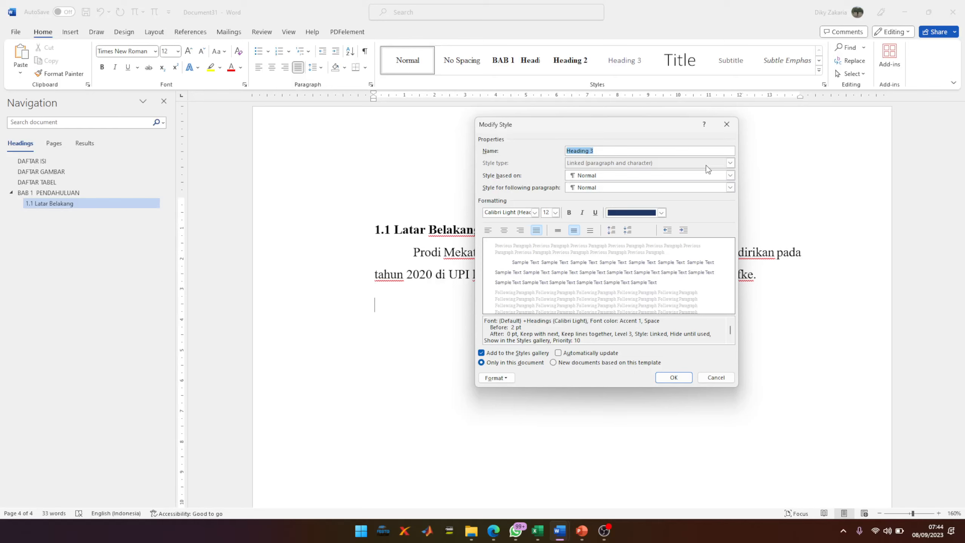
left_click(535, 212)
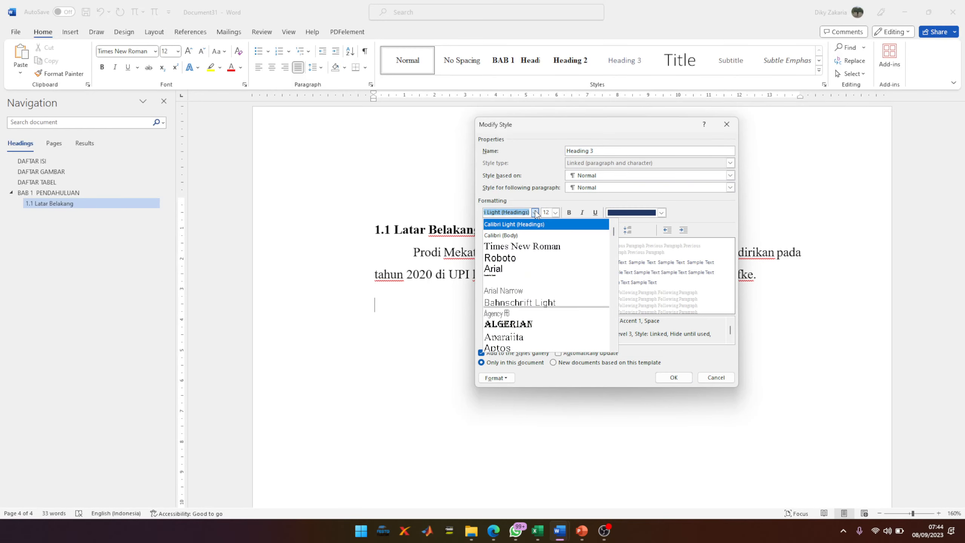
left_click(534, 247)
left_click(661, 213)
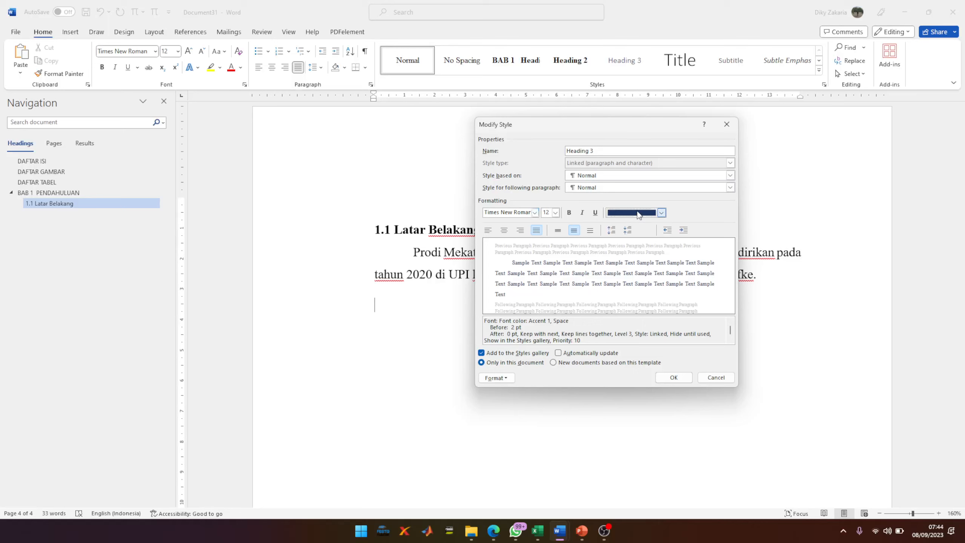
left_click(633, 224)
left_click(570, 213)
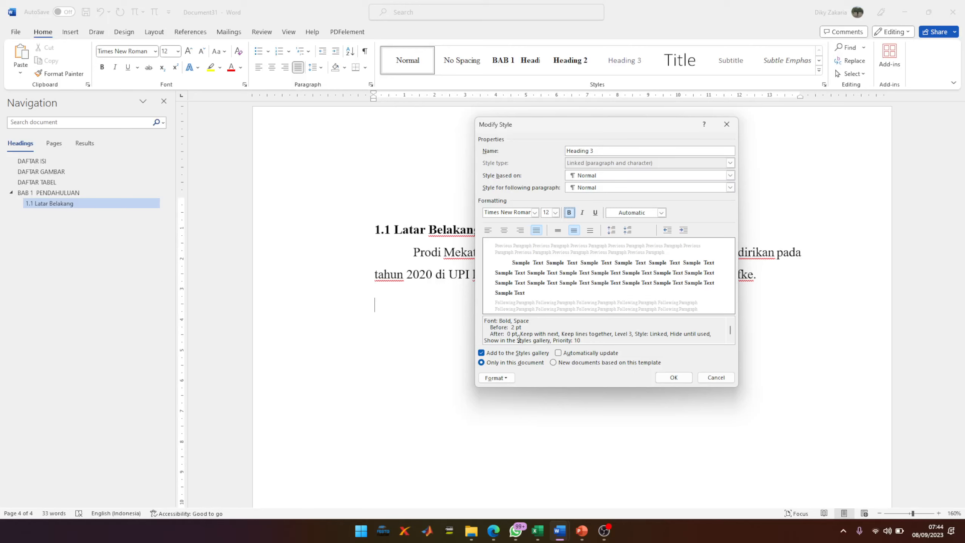
left_click(674, 378)
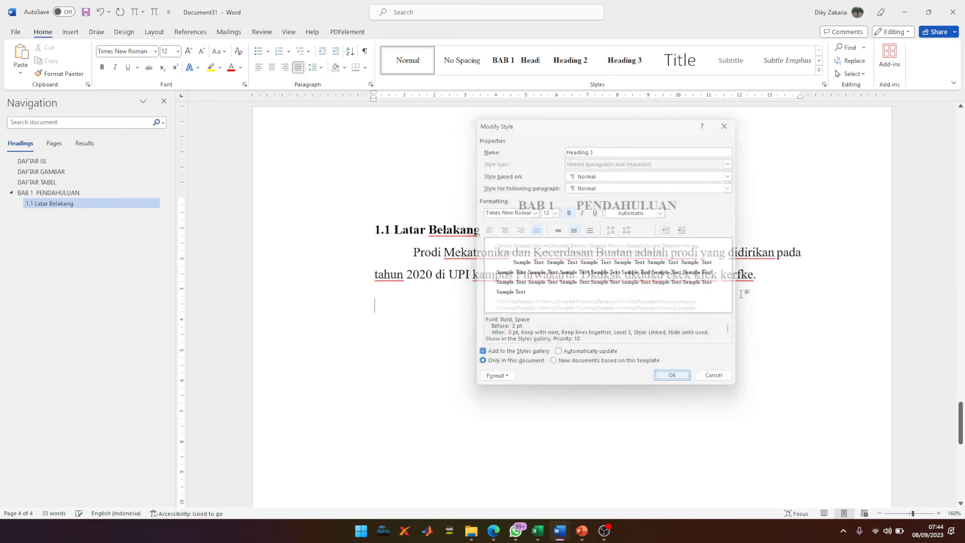
left_click(627, 67)
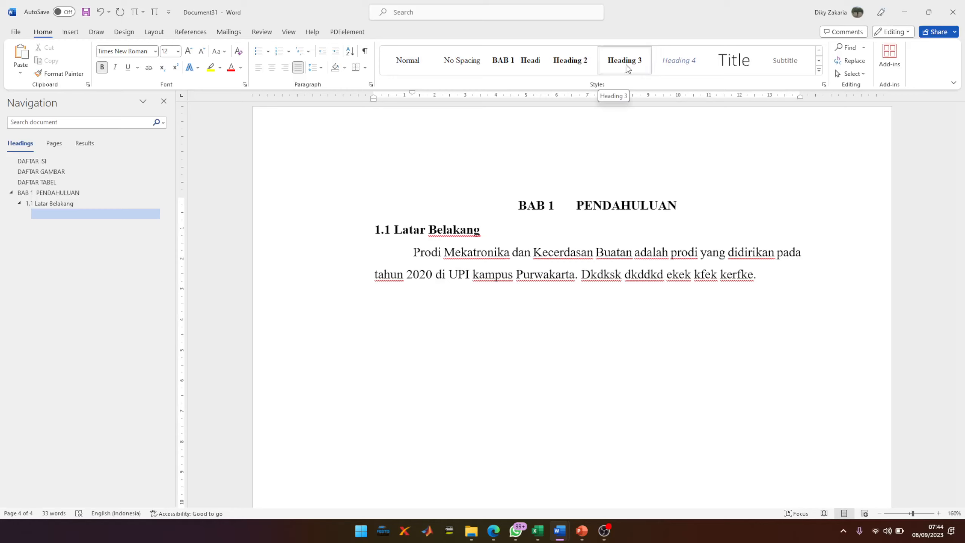
key("ctrl+z")
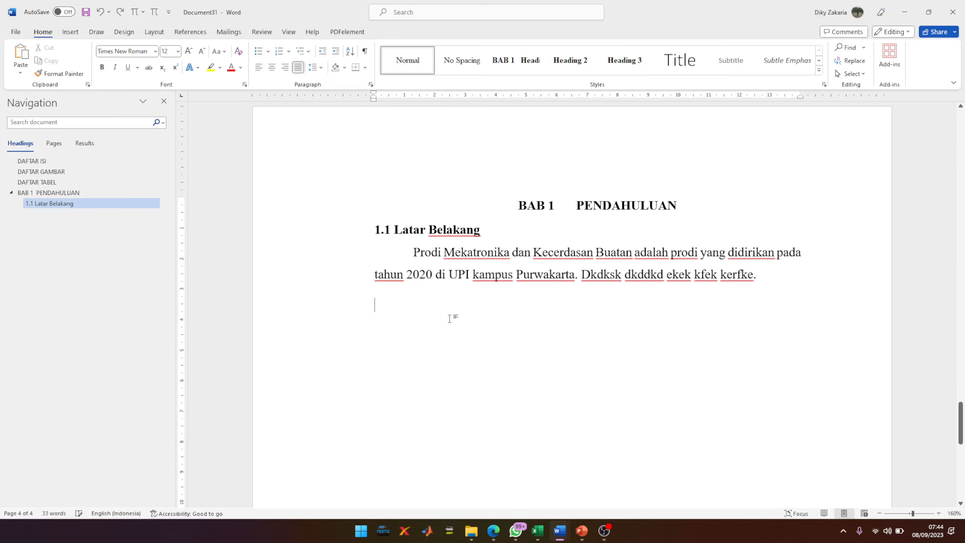
right_click(629, 67)
left_click(380, 310)
- Remove the first line indent from the Heading 3 style by setting its special indentation to (none)
right_click(627, 68)
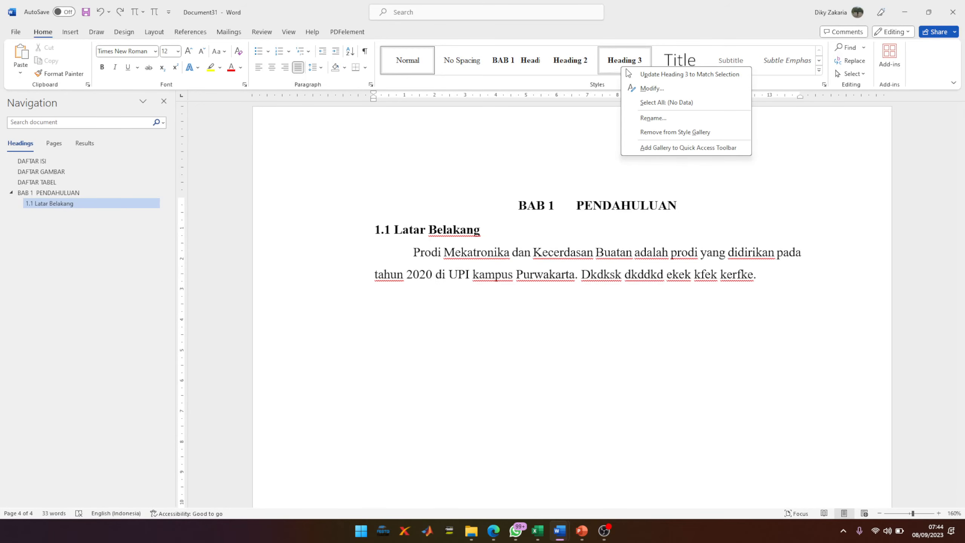
left_click(641, 88)
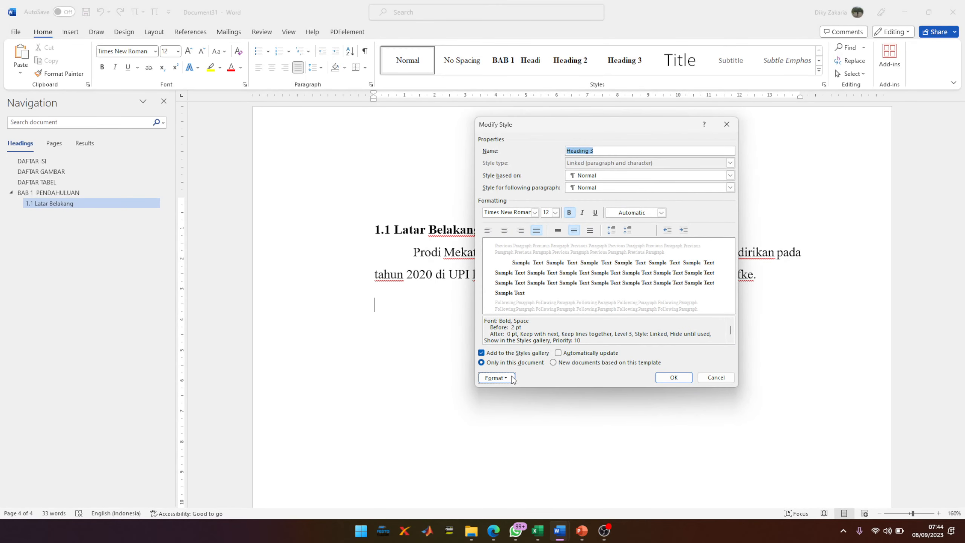
left_click(501, 378)
left_click(511, 401)
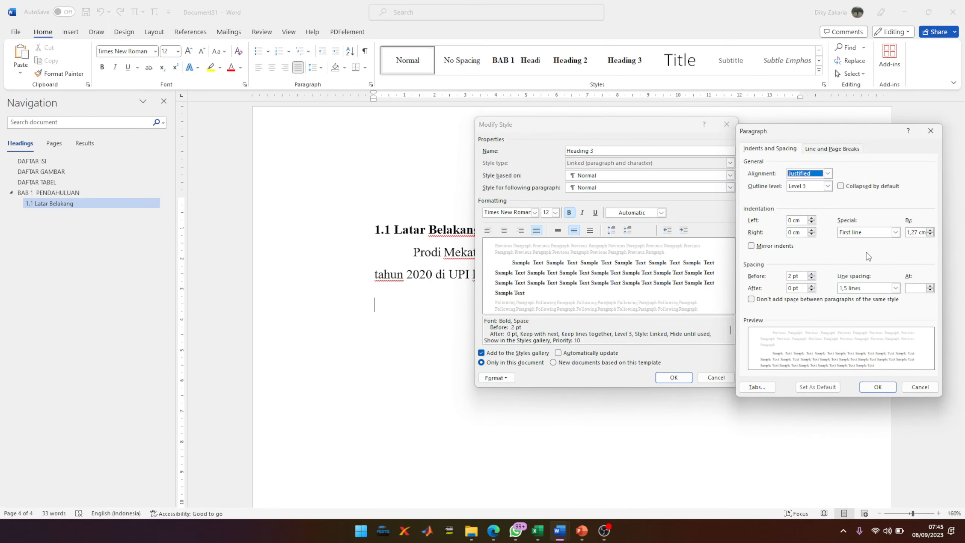
left_click(877, 232)
left_click(851, 240)
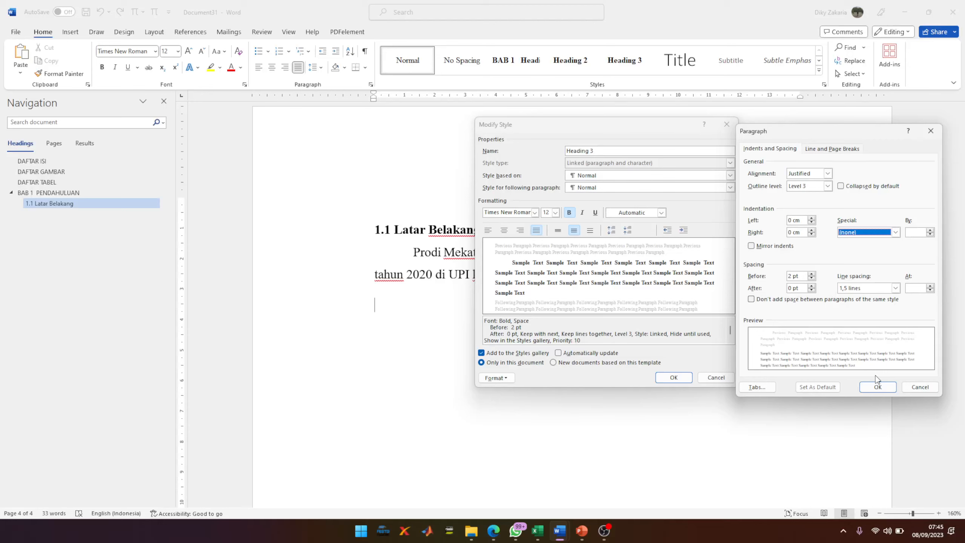
left_click(878, 387)
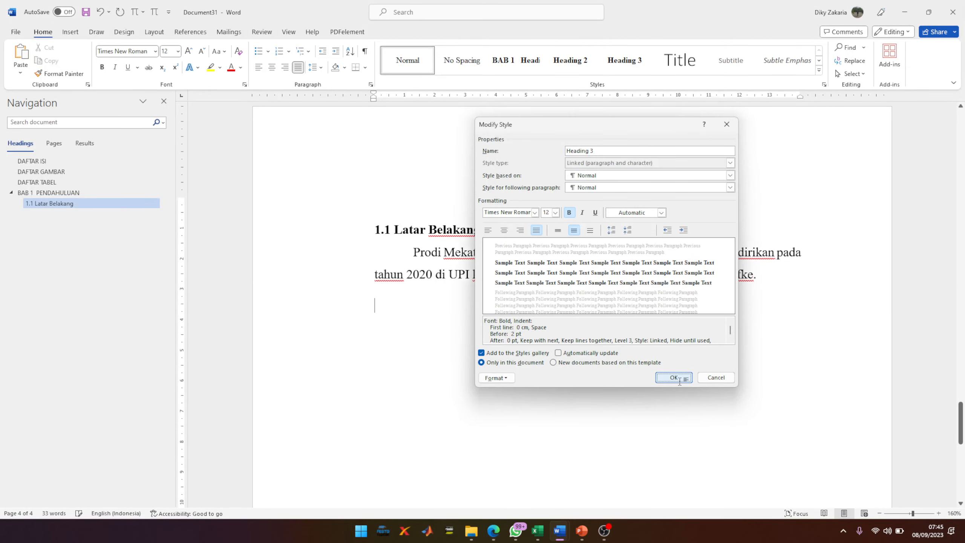
left_click(678, 379)
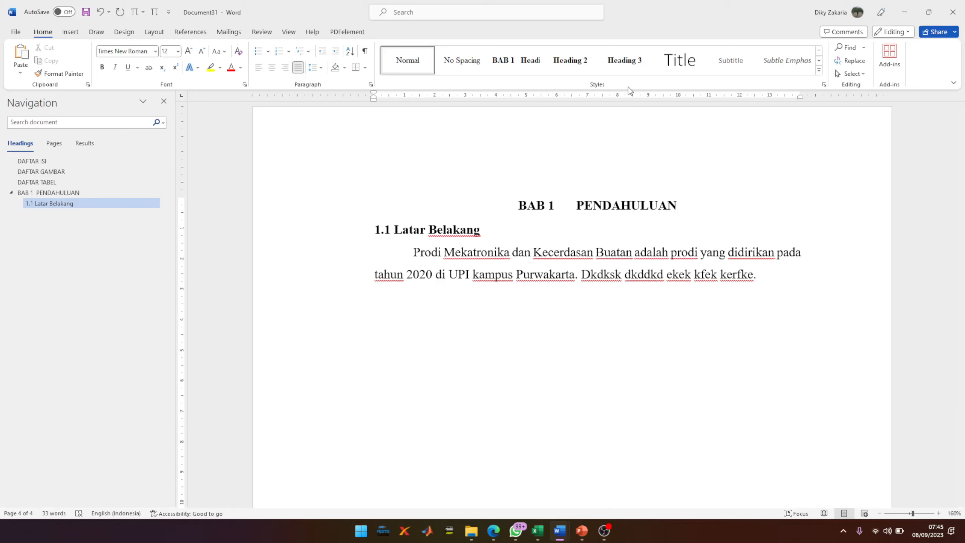
- Add the subheading "1.1.1 Rumusan Masalah" in the Heading 3 style below the Latar Belakang paragraph and start a new line
left_click(634, 67)
type("1.")
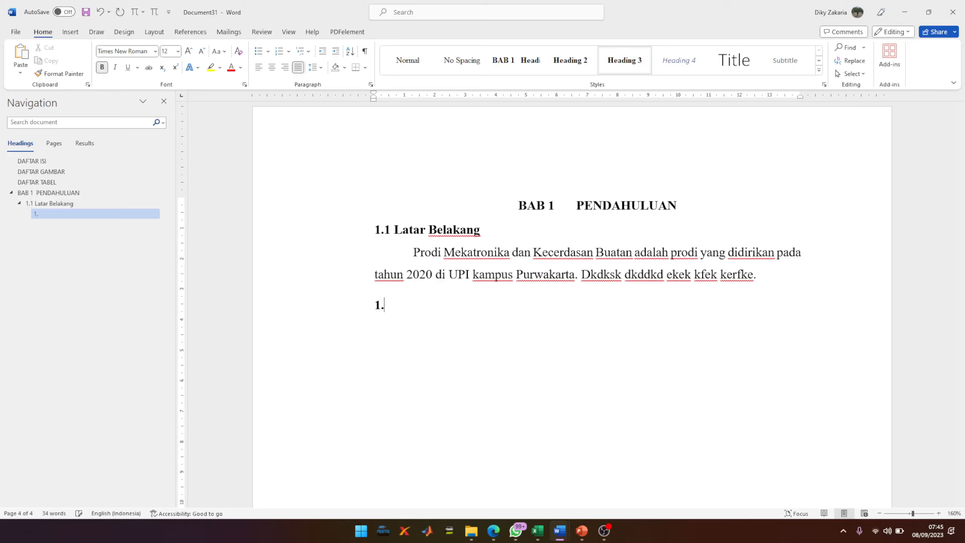
type("1.1 Rumusan")
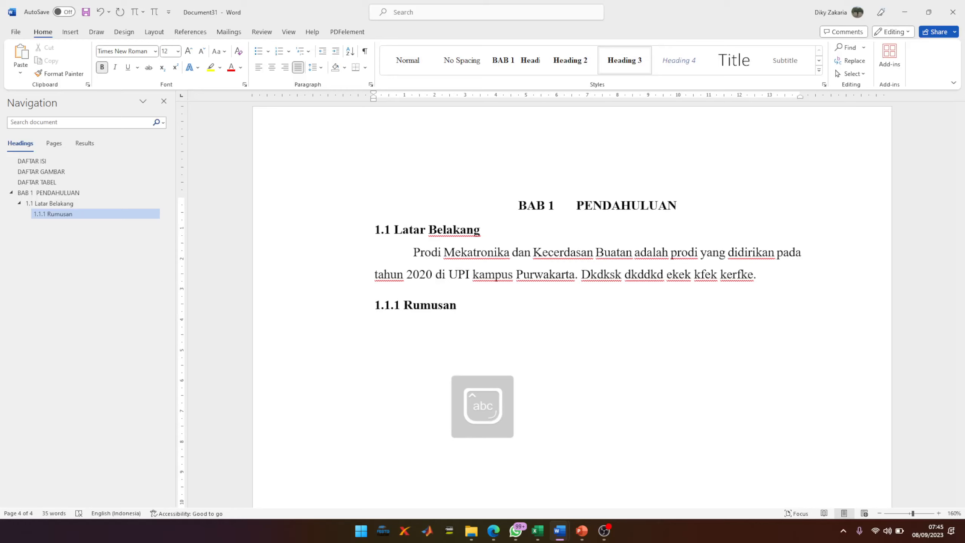
type(" Masalah")
key("Return")
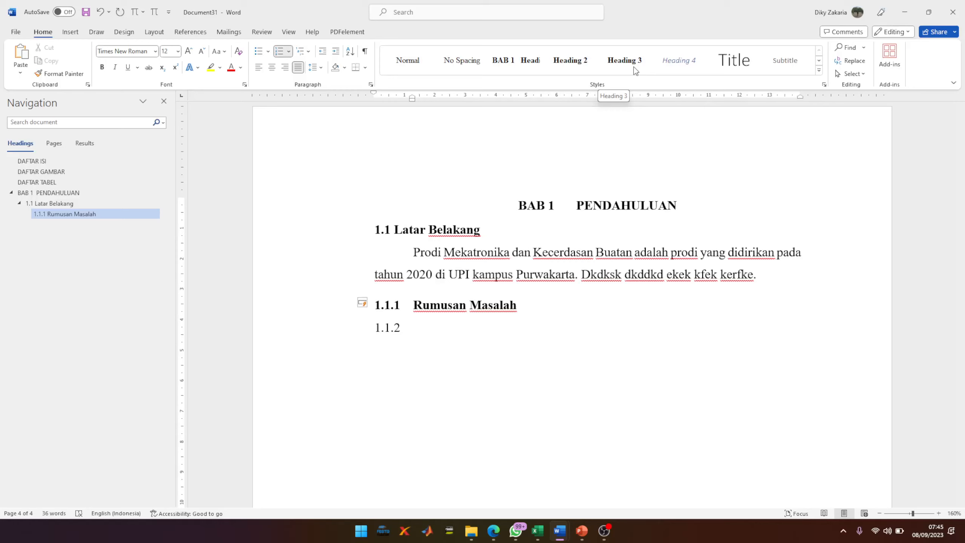
- Under 1.1.1, write the unnumbered Normal-style filler paragraph "Dkedek dkdekde kedek ekdek ekek mdmmdm kadkfk adlfaskle. Jaekdfae kaefe kefase wekfwe kemfkmwe."
key("BackSpace")
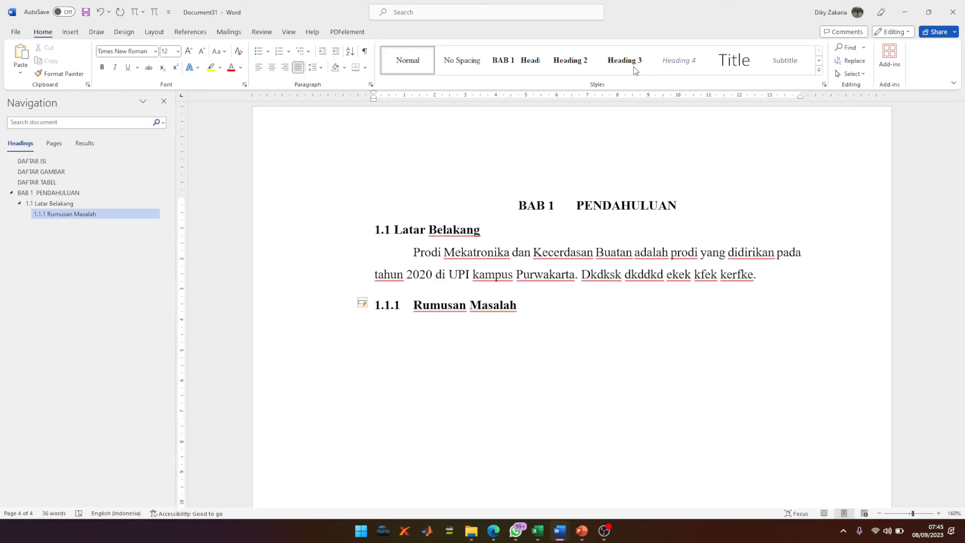
left_click(398, 69)
type("Dkedek dkdekde ")
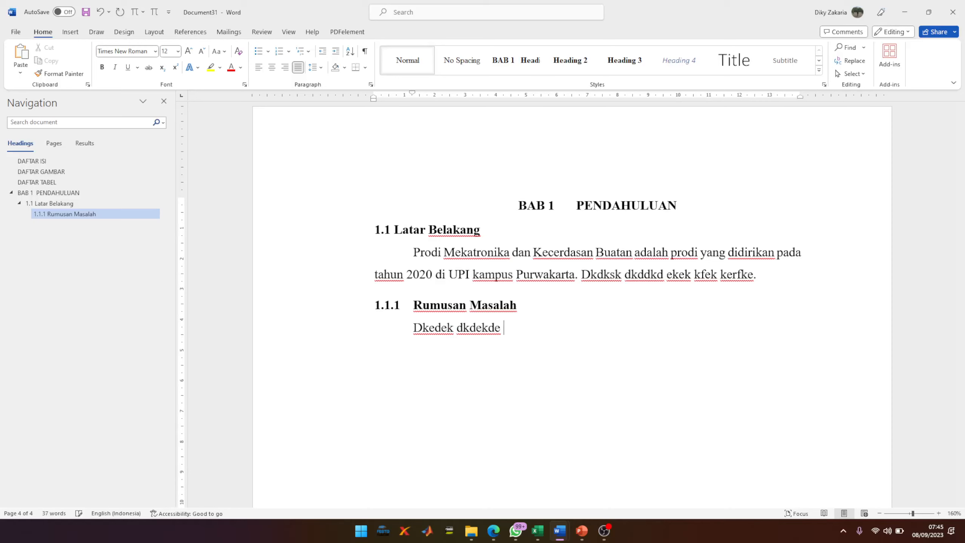
type("kedek ekdek ekek mdm")
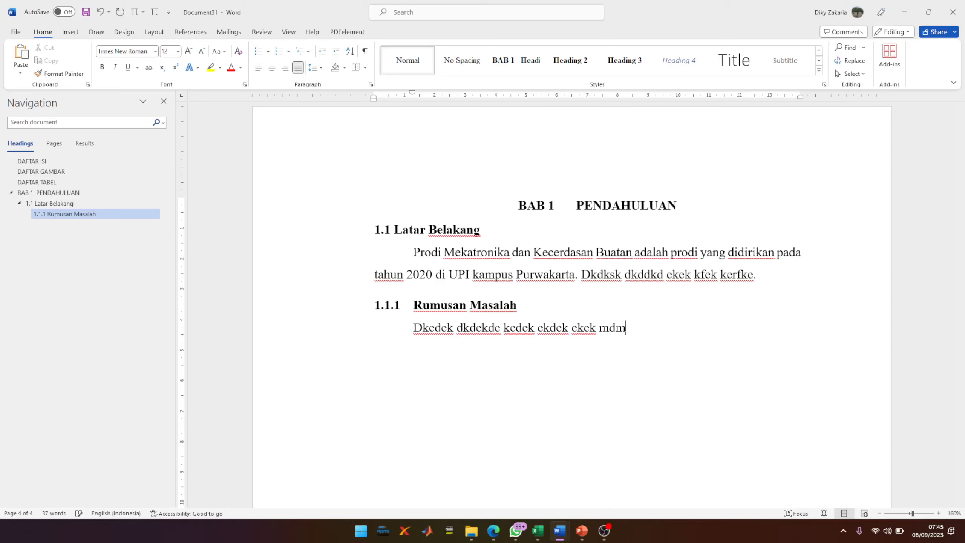
type("mdm kadkfk ")
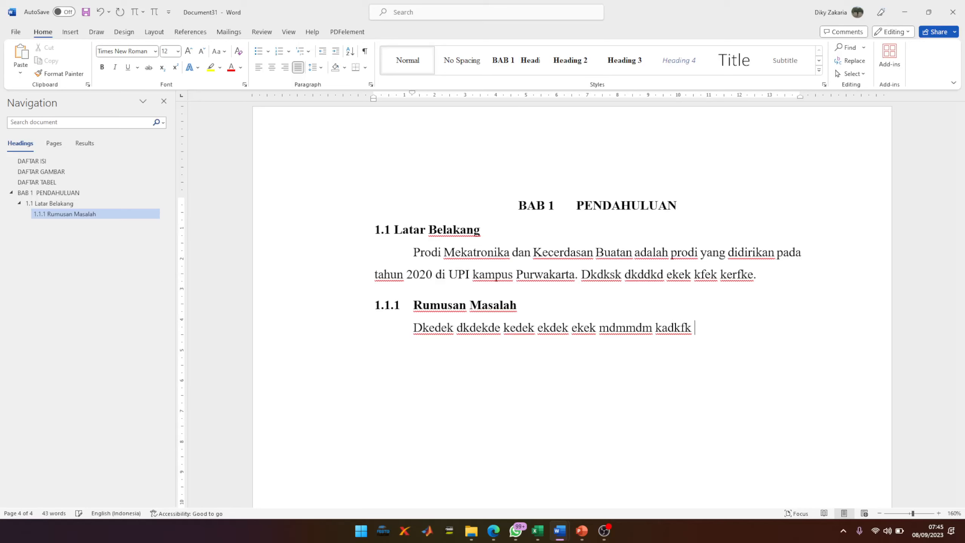
type("adlfaskle. Jaekdfae ")
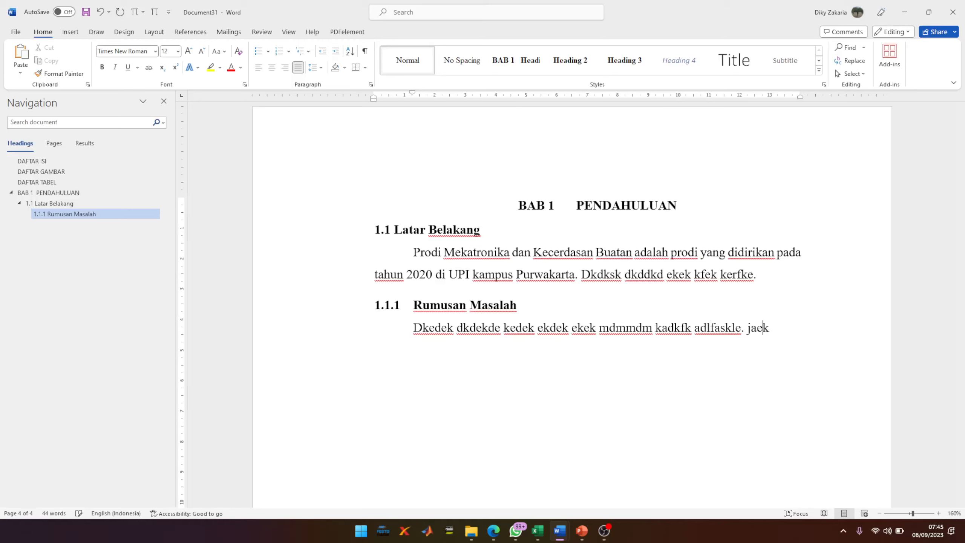
type("kaefe kefase ")
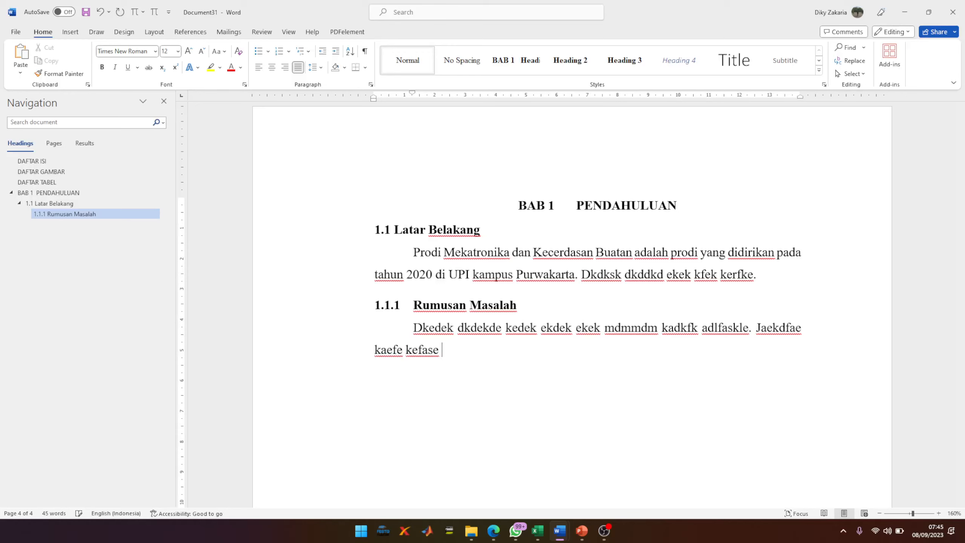
type("wekfwe kemfkmwe.")
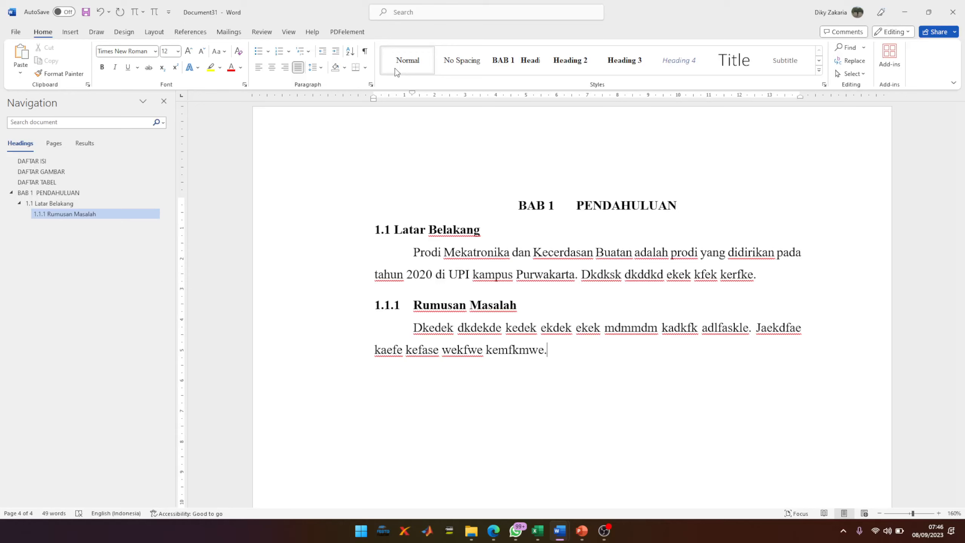
- Compare the numbering and applied styles of the 1.1 Latar Belakang and 1.1.1 Rumusan Masalah headings and the body text
left_click(421, 232)
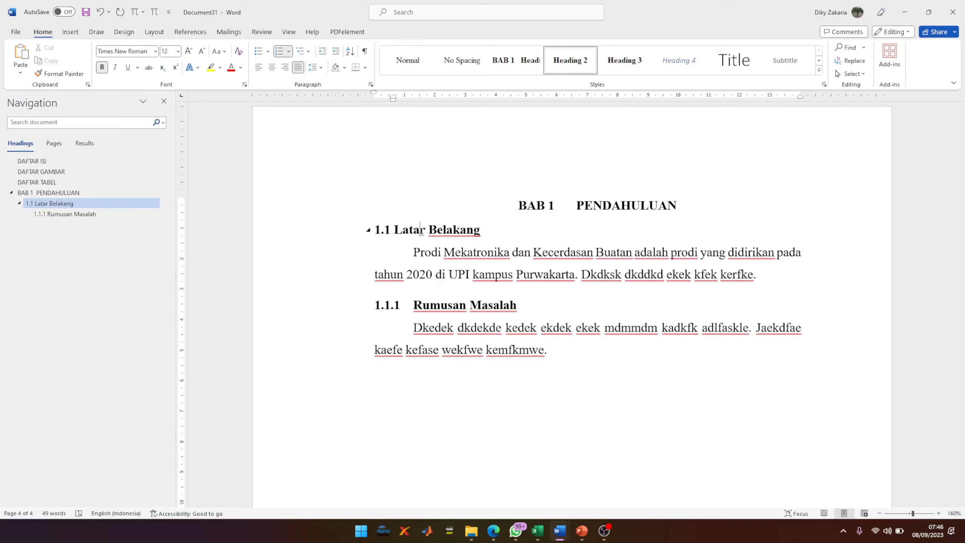
left_click(389, 311)
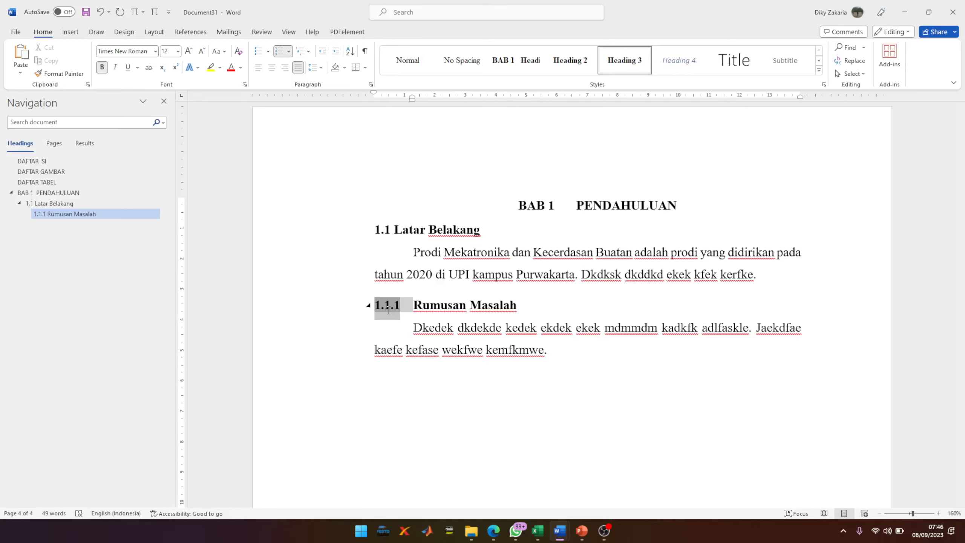
left_click(461, 262)
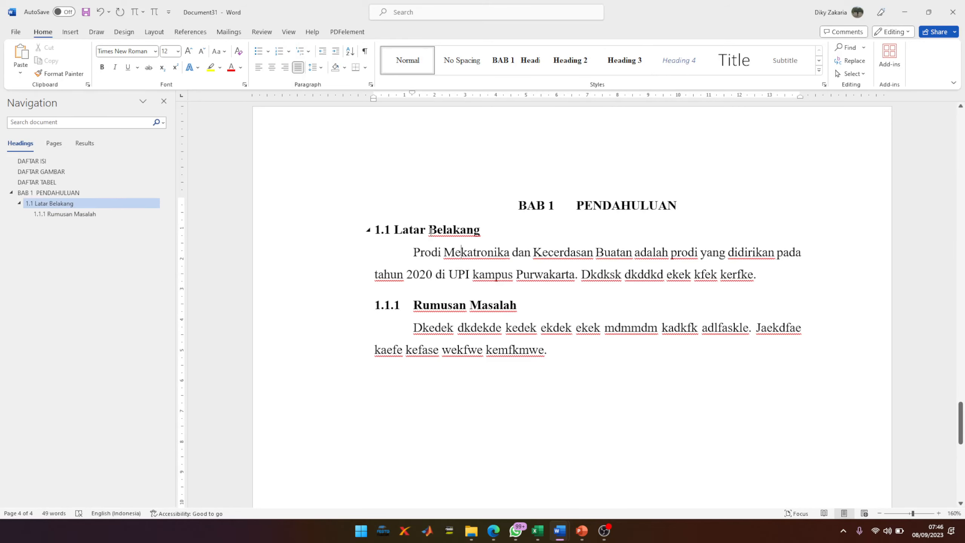
left_click(381, 230)
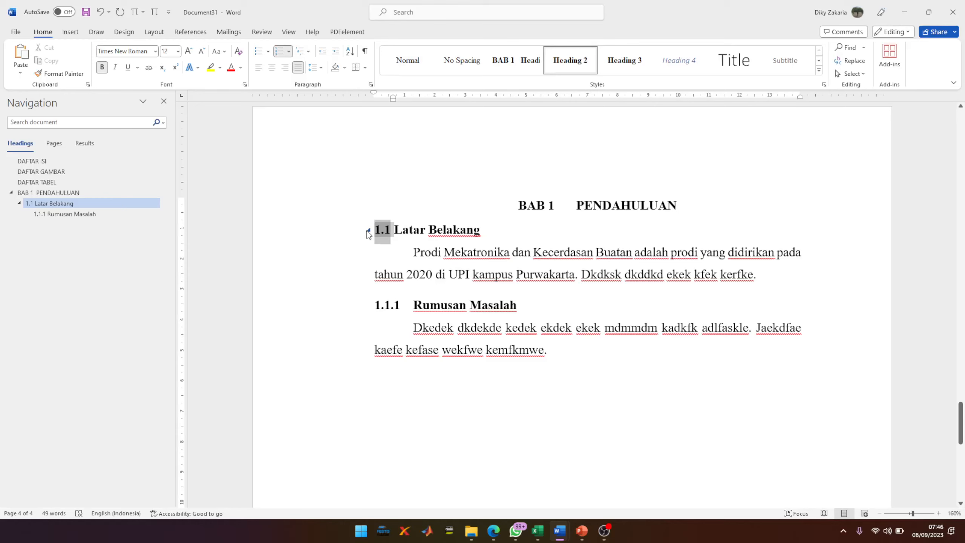
- Try demoting the numbering of the Rumusan Masalah heading by one list level, and restore the 1.1.1 level
left_click(378, 306)
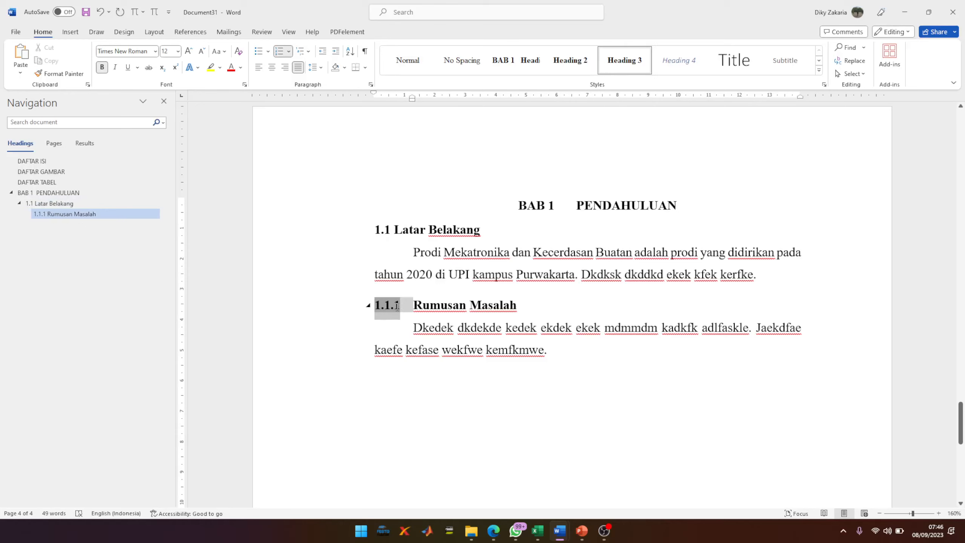
key("Tab")
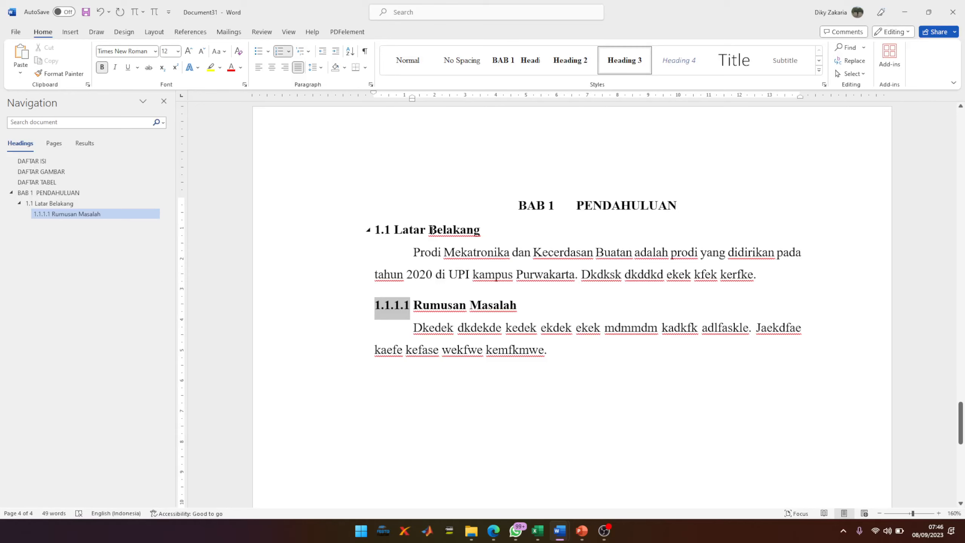
key("shift+Tab")
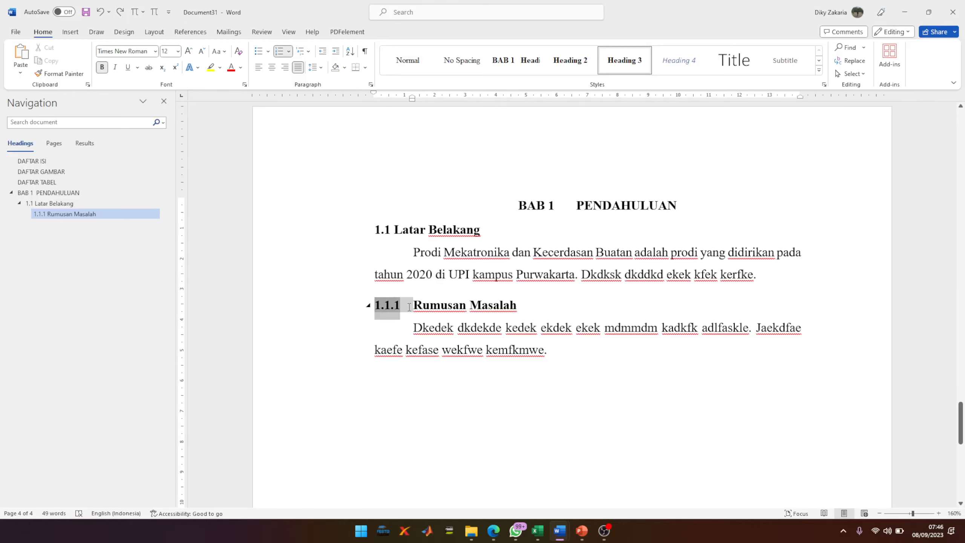
key("Tab")
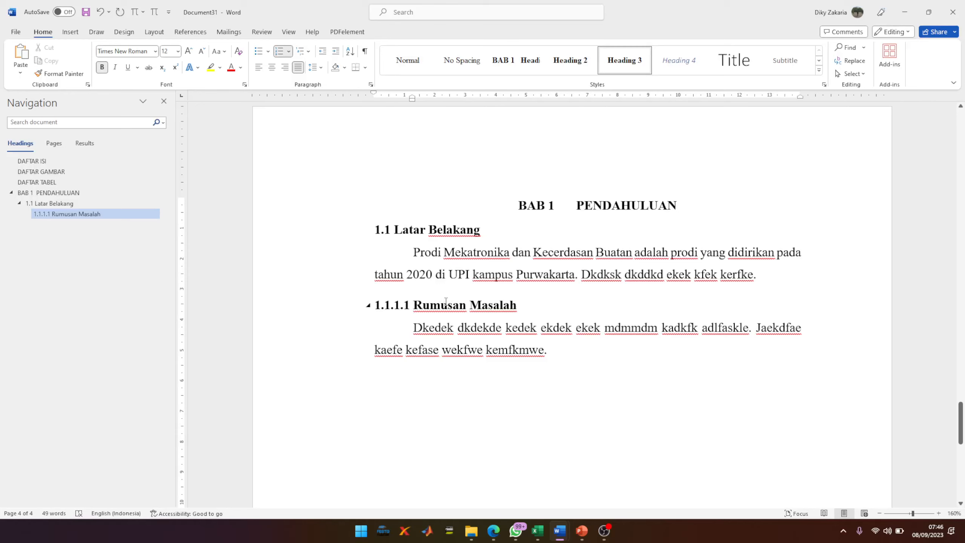
key("ctrl+z")
- Try moving the first line indent of the 1.1.1 Rumusan Masalah heading inward by about 0,5 cm, and undo it
left_click_drag(375, 92, 390, 90)
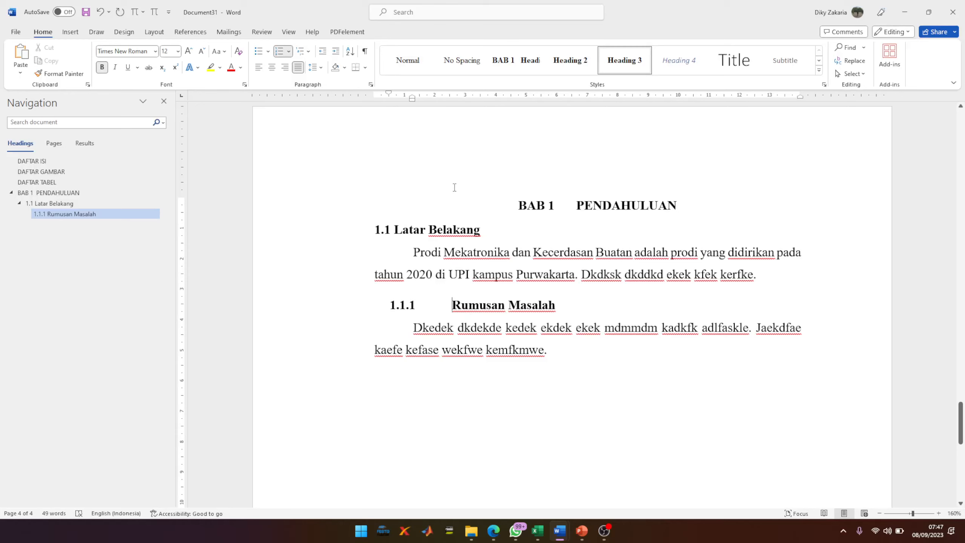
key("ctrl+z")
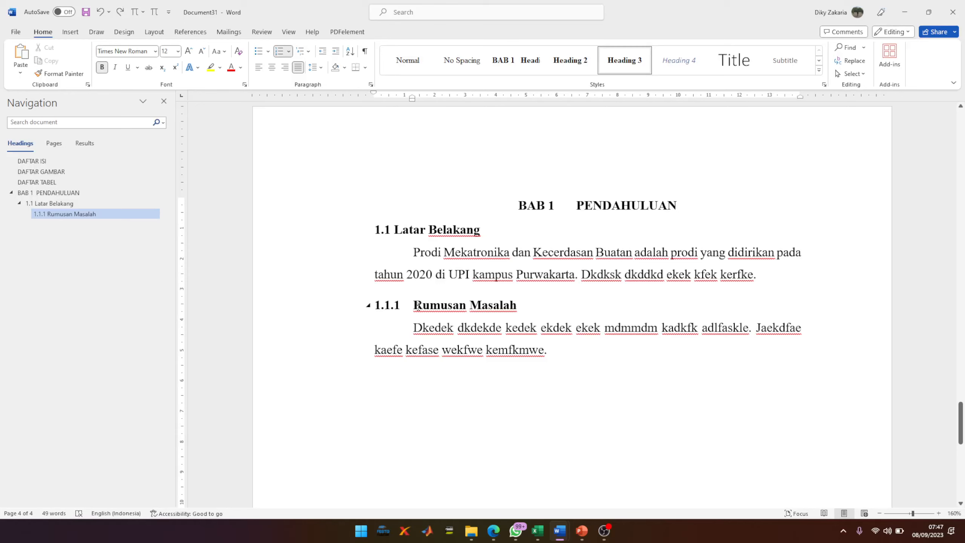
left_click(376, 305)
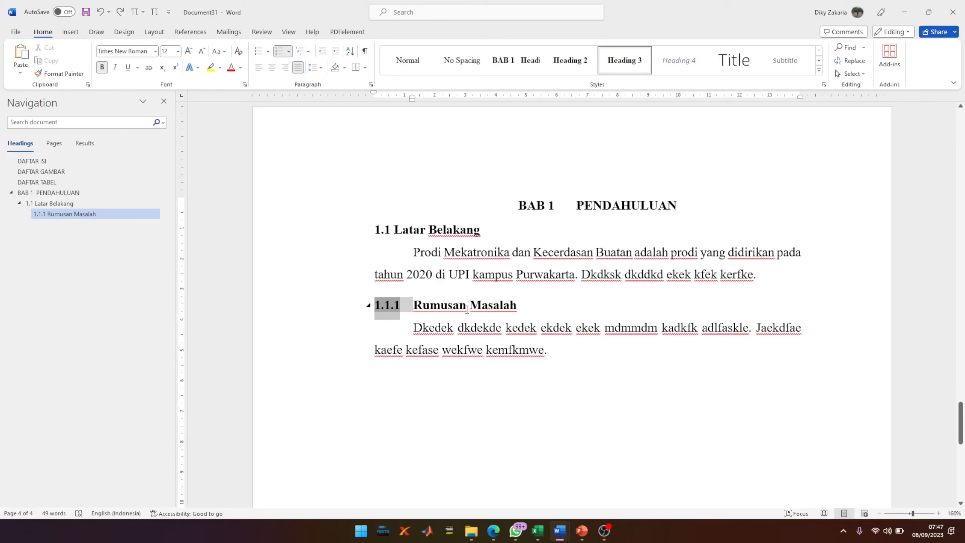
left_click(464, 231)
left_click(489, 306)
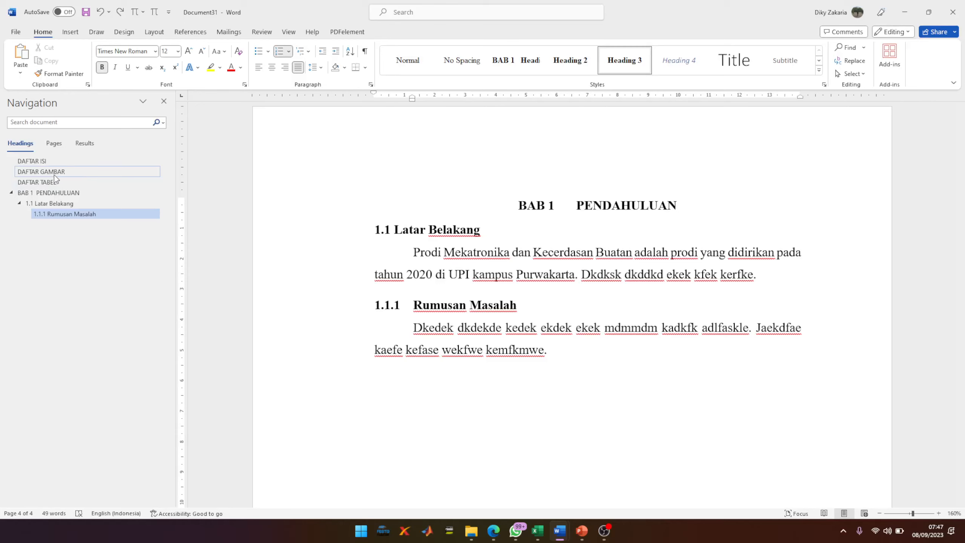
scroll(728, 388, "down", 5)
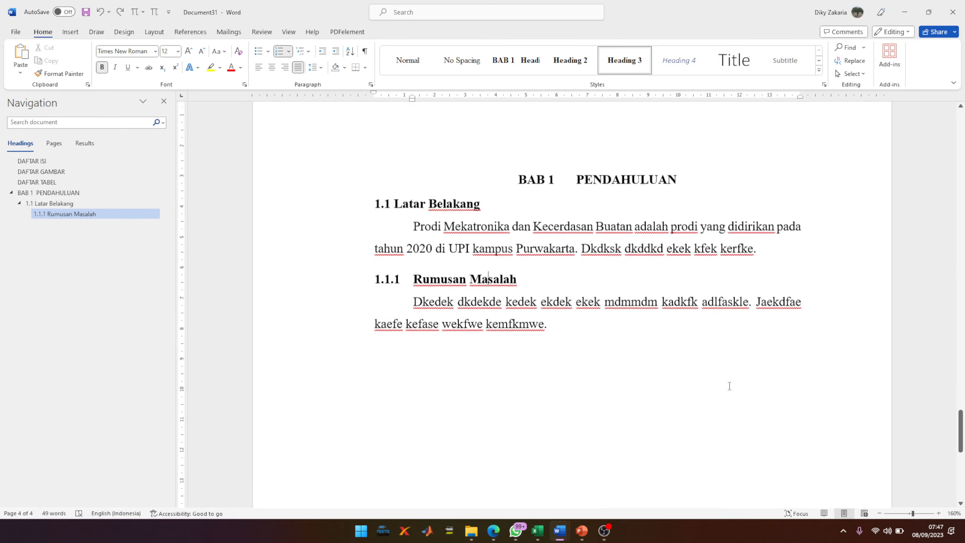
scroll(720, 375, "up", 5)
scroll(719, 369, "up", 5)
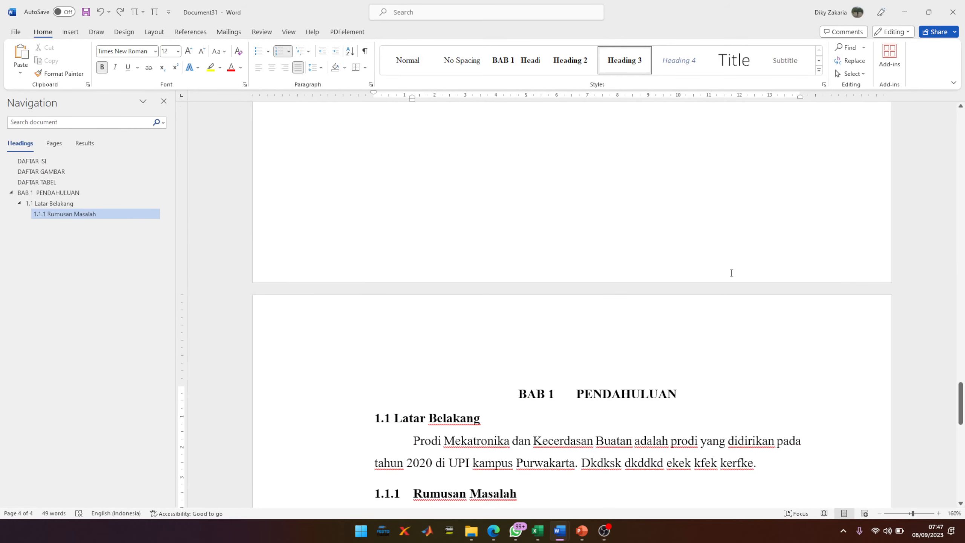
scroll(702, 239, "down", 4)
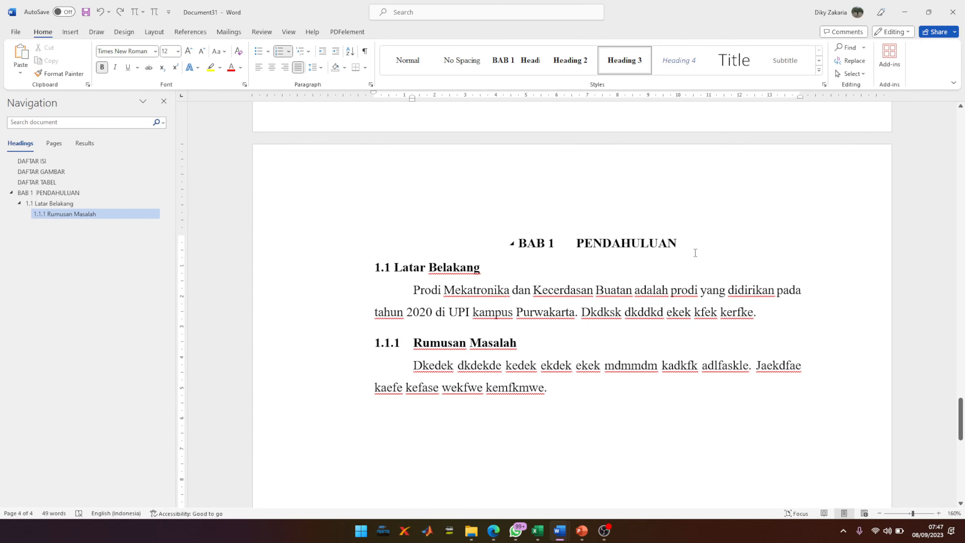
scroll(695, 253, "down", 2)
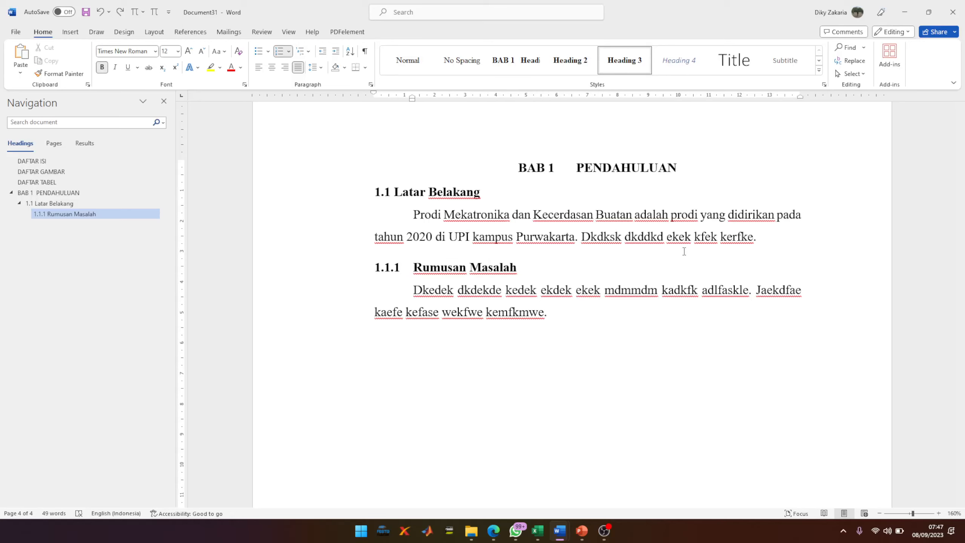
- Below the 1.1.1 paragraph, add Normal-style filler lines containing only "1" until they run well onto the following page
left_click(602, 318)
key("Return")
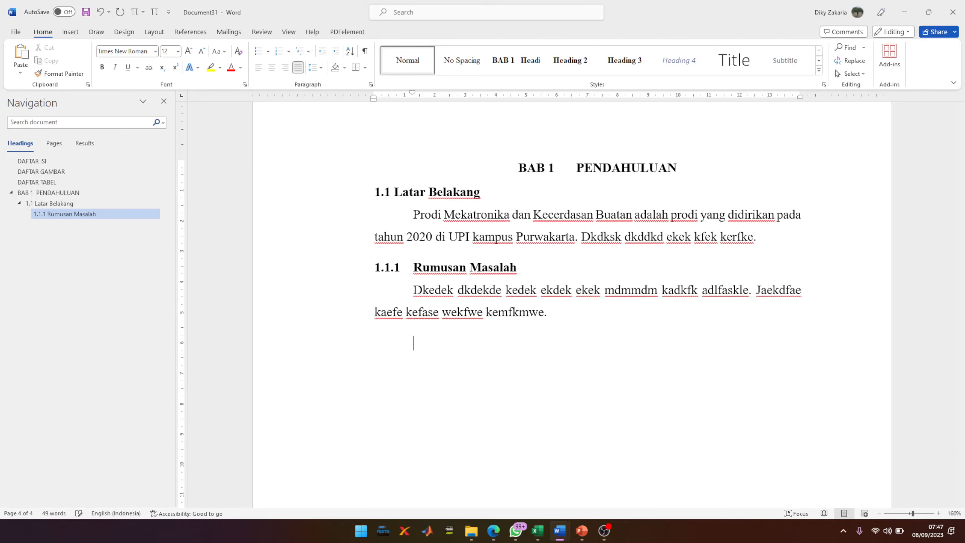
type("1 1 1 1 1 1 1")
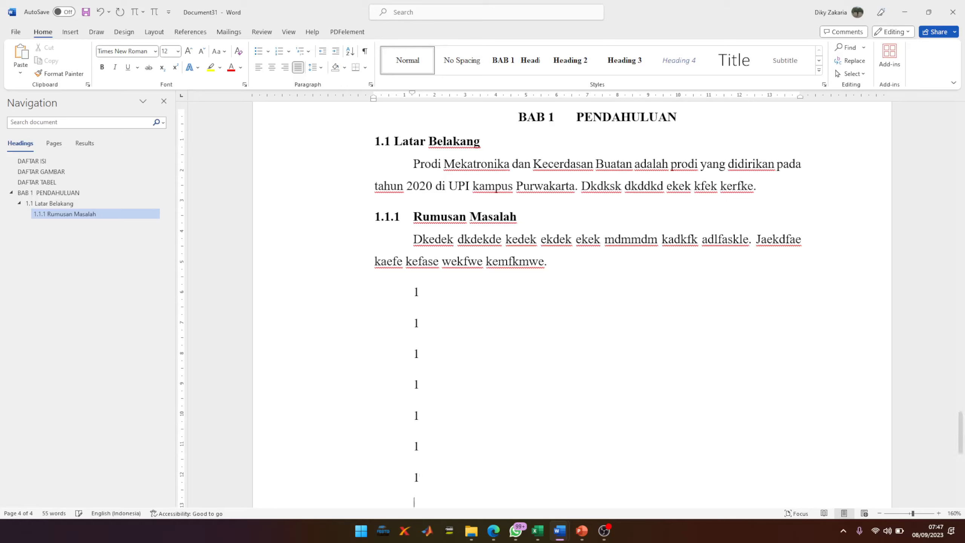
type(" 1 1 1 1 1 1 1 1 1 ")
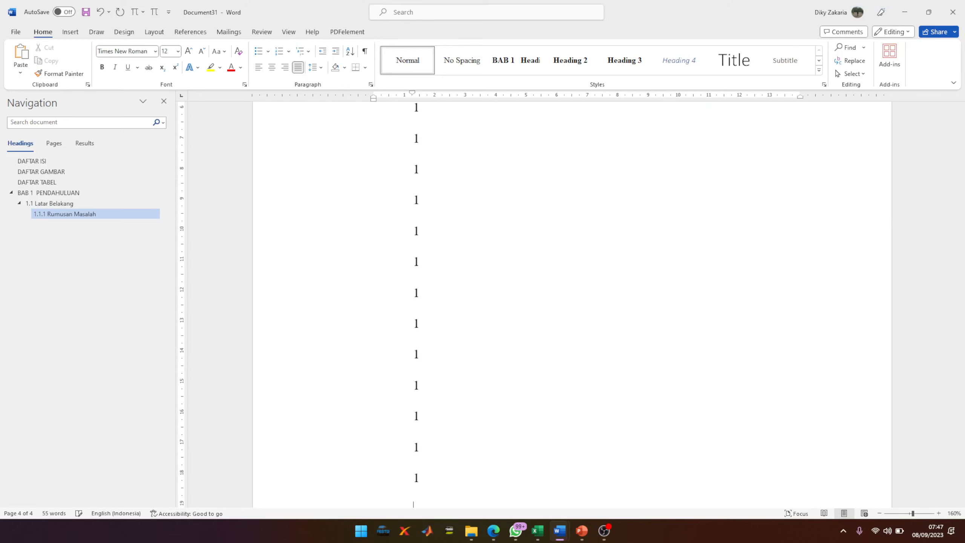
type("1 1 1 1 1 1 1 1 1 1 1 1 1 1 1 1 1")
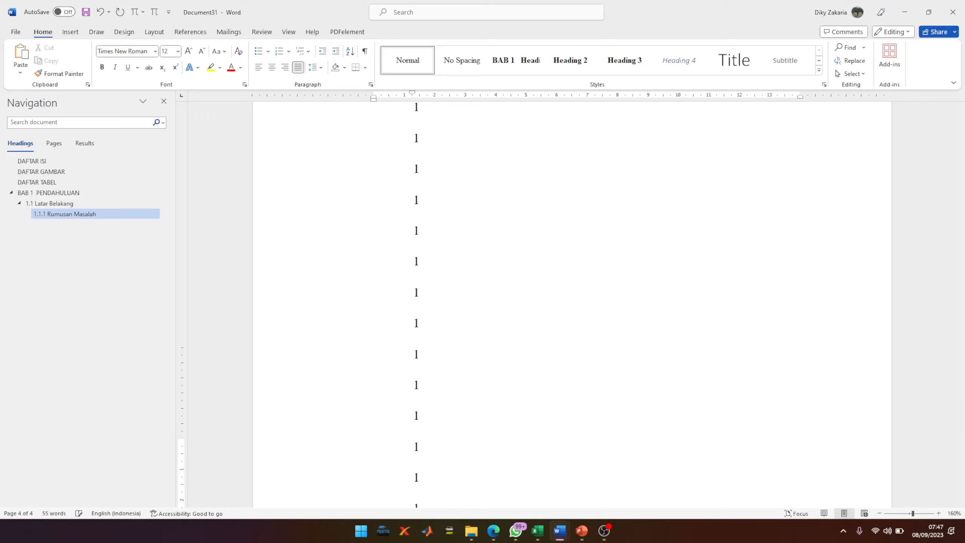
scroll(556, 314, "down", 3)
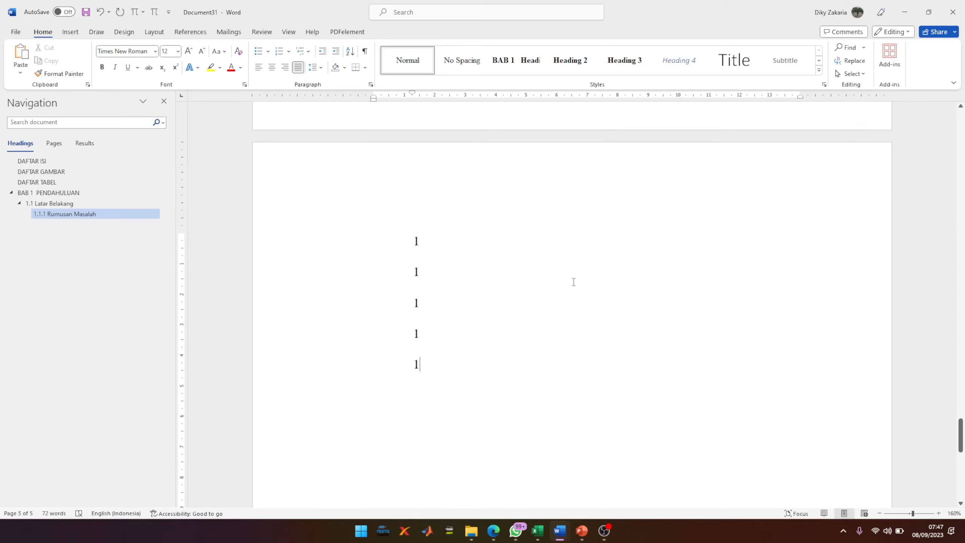
type("1 1 1 1 11 1")
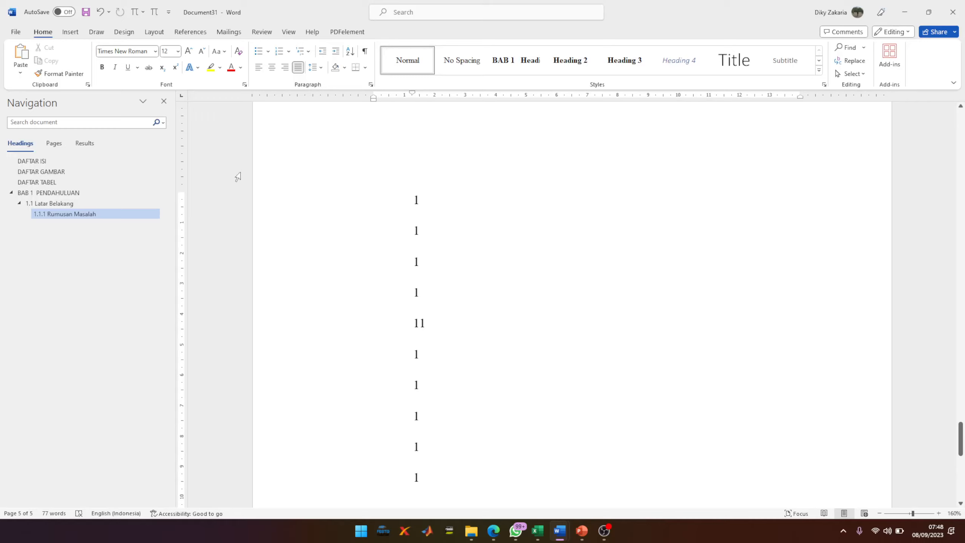
- Insert a page break after the last filler line to start a new page
left_click(74, 33)
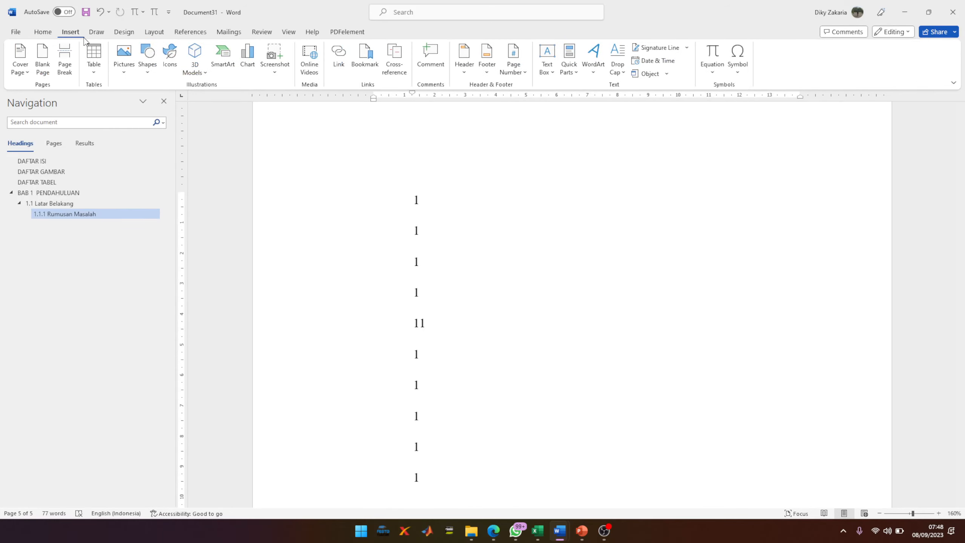
left_click(69, 69)
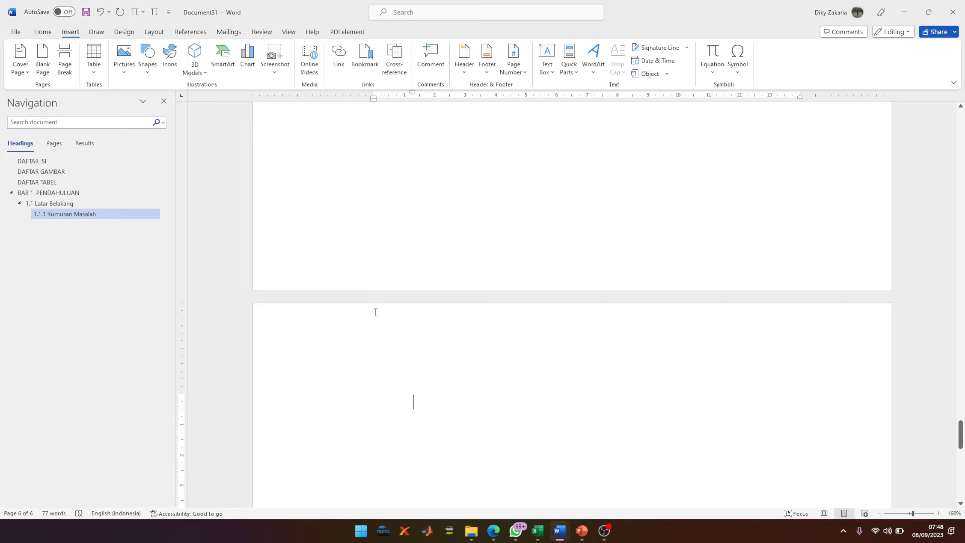
- Try the BAB Heading 1 style on the empty first line of the new page, and undo it
left_click(43, 33)
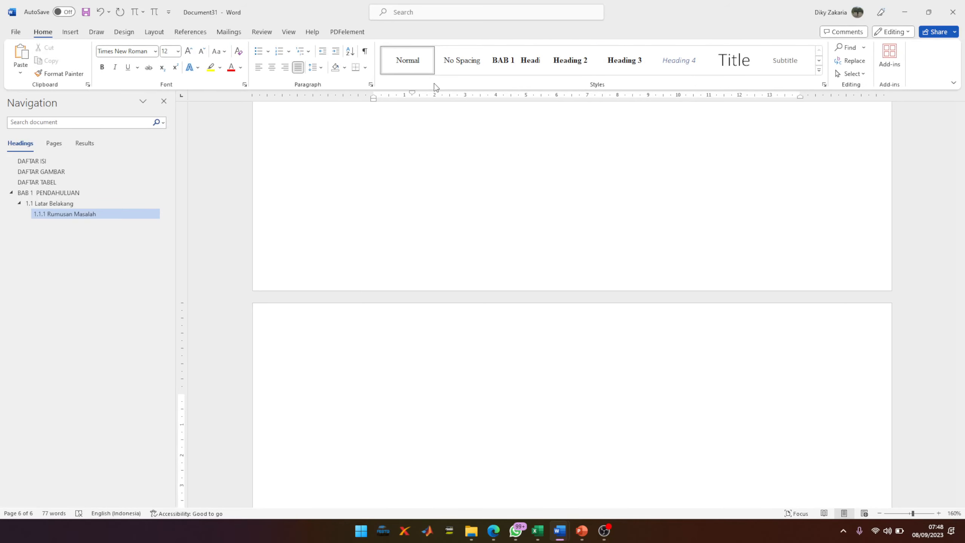
left_click(517, 64)
left_click(517, 64)
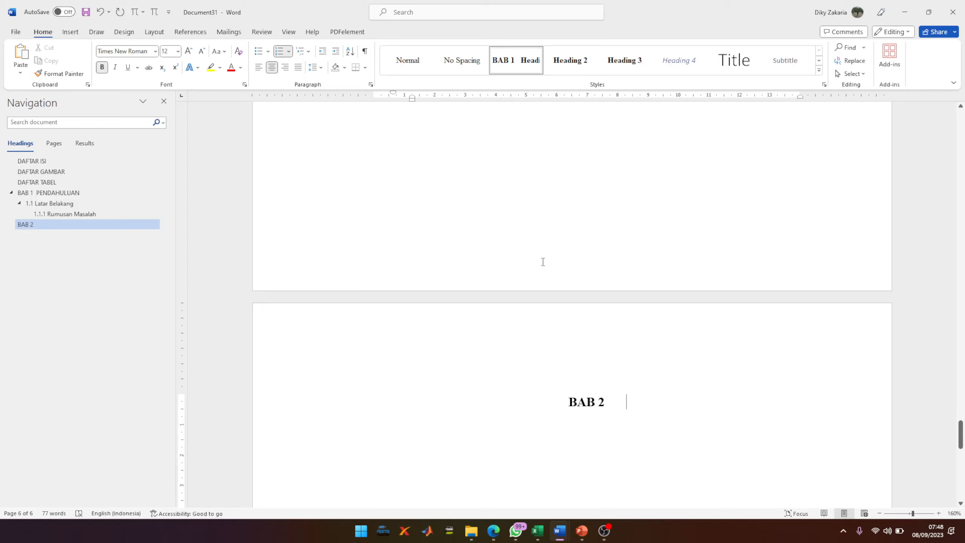
key("ctrl+z")
scroll(431, 341, "down", 1)
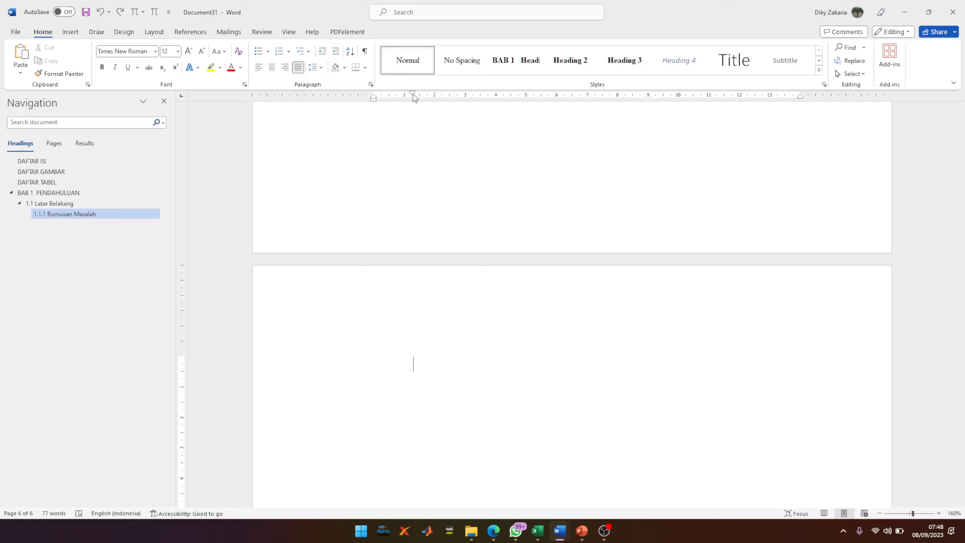
key("BackSpace")
- Apply the BAB Heading 1 style to the new page's first line, title it "Kajian Pustaka", and start a new line below
left_click(532, 62)
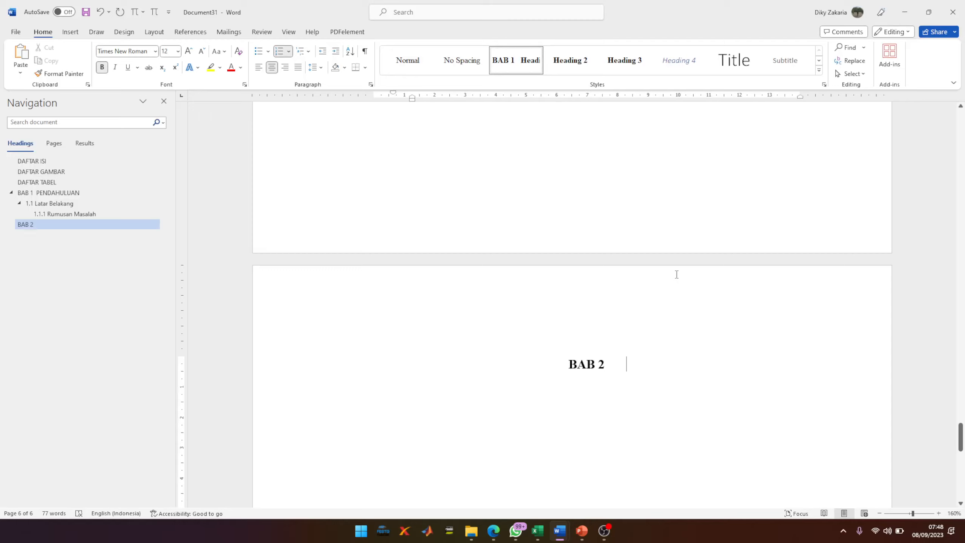
type("K")
key("Caps_Lock")
type("aji")
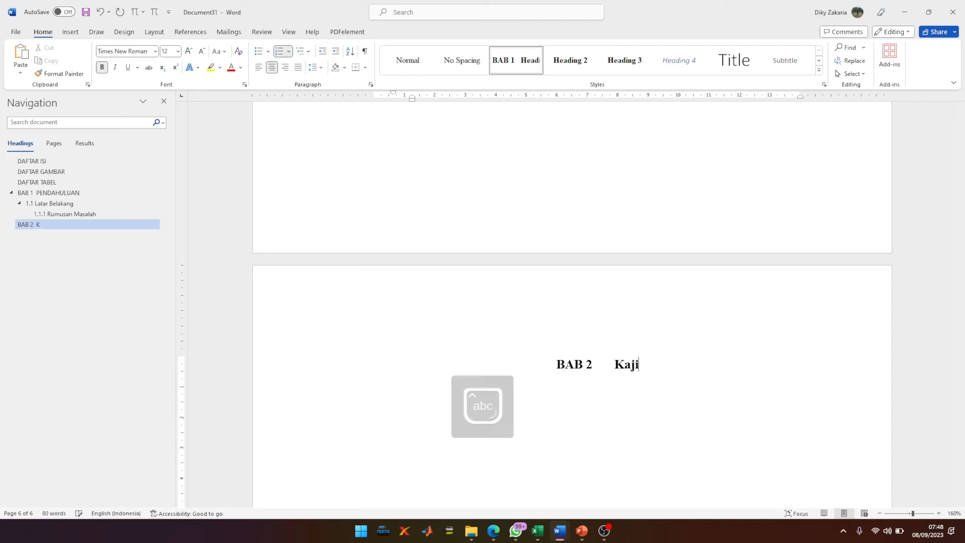
type("an Pustaka")
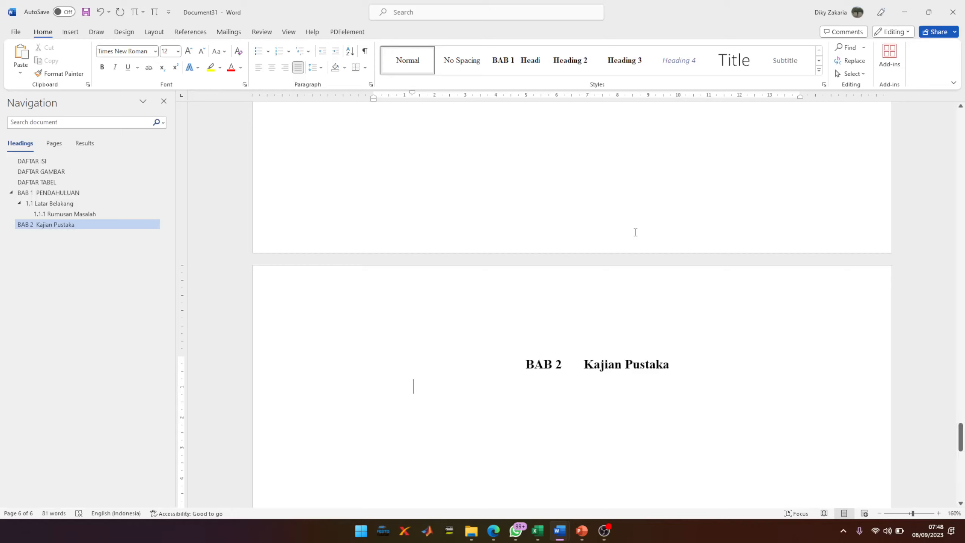
- Apply the Heading 2 style to the empty line under Kajian Pustaka and remove its first line indent
left_click(569, 69)
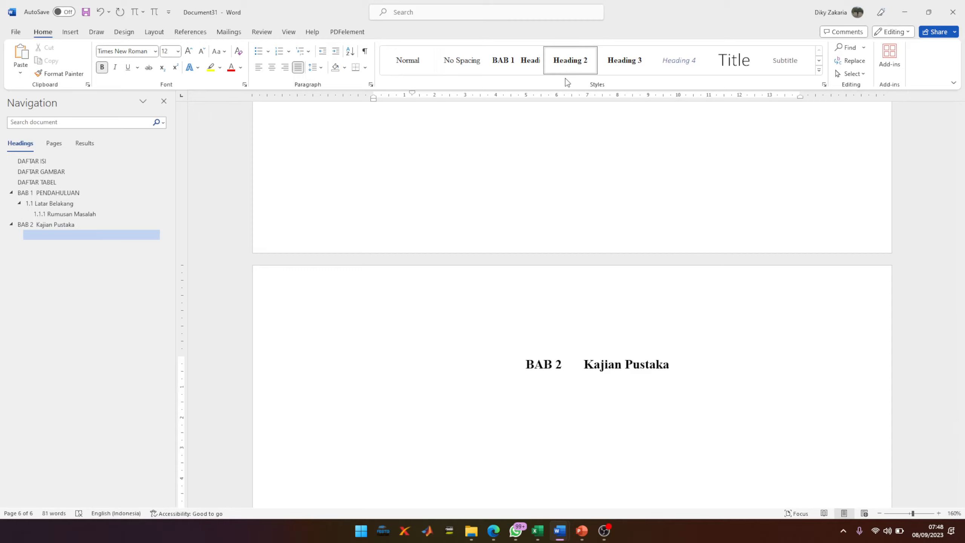
type("ddjd")
key("BackSpace")
key("BackSpace")
key("BackSpace")
key("BackSpace")
- Check the indentation in the Heading 2 style's paragraph settings, keeping First line as the special indent, and look back over the preceding pages
right_click(574, 66)
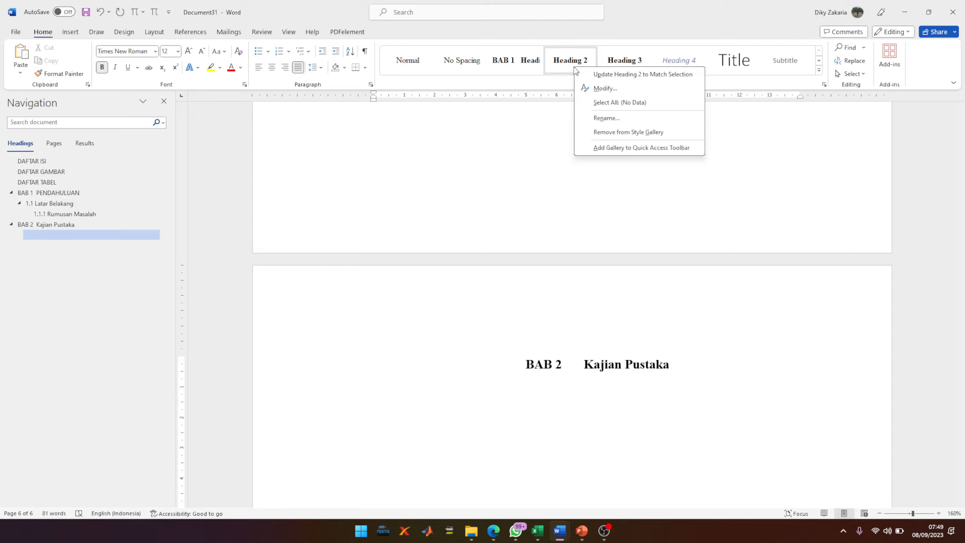
left_click(605, 88)
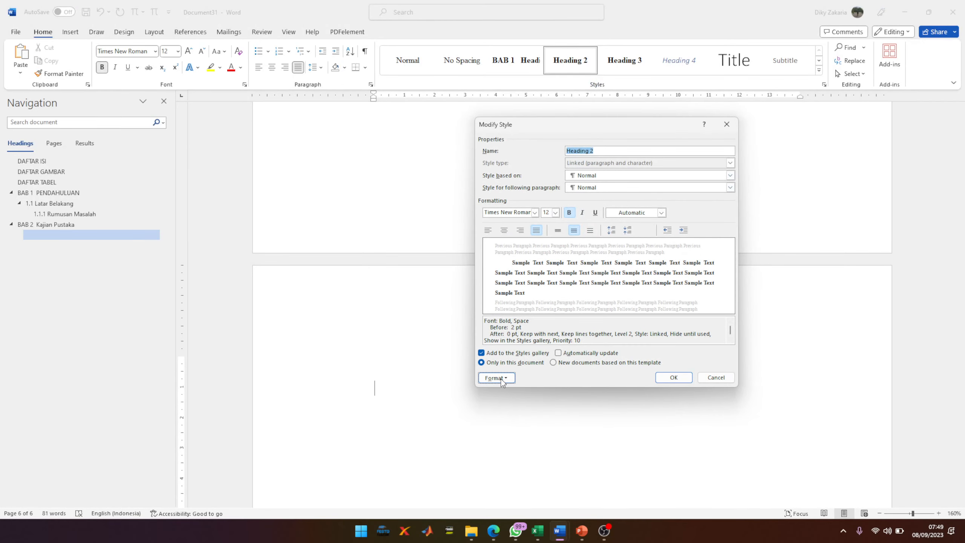
left_click(496, 378)
left_click(507, 400)
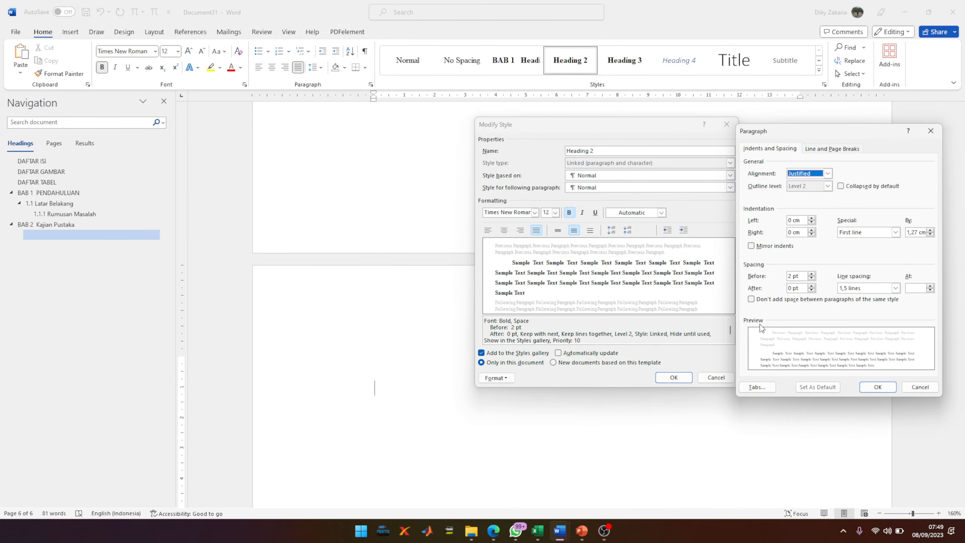
left_click(864, 232)
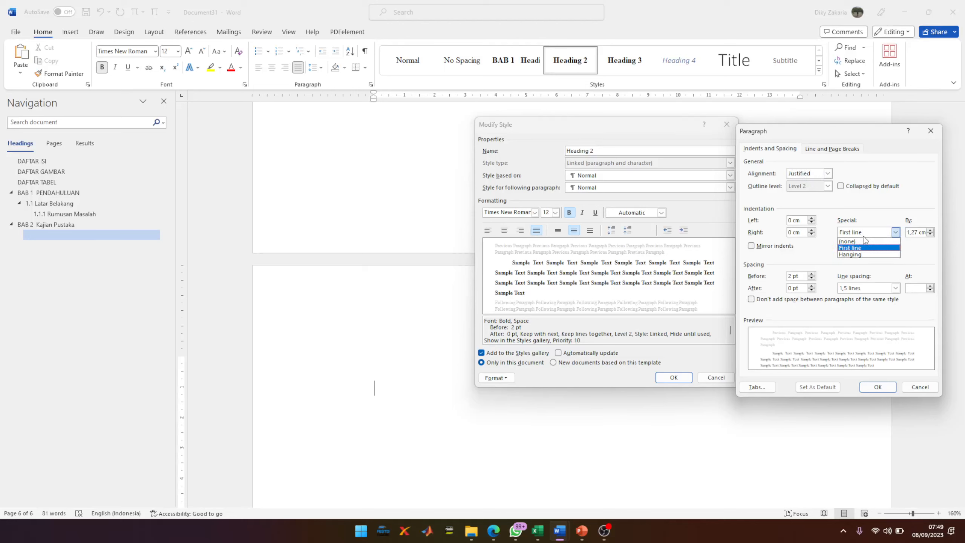
left_click(863, 236)
left_click(865, 236)
left_click(858, 247)
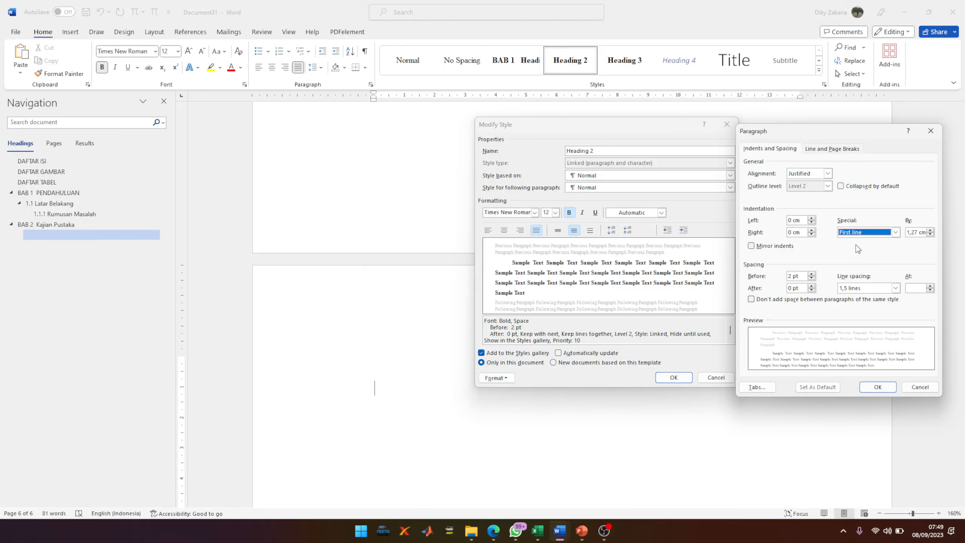
left_click(867, 389)
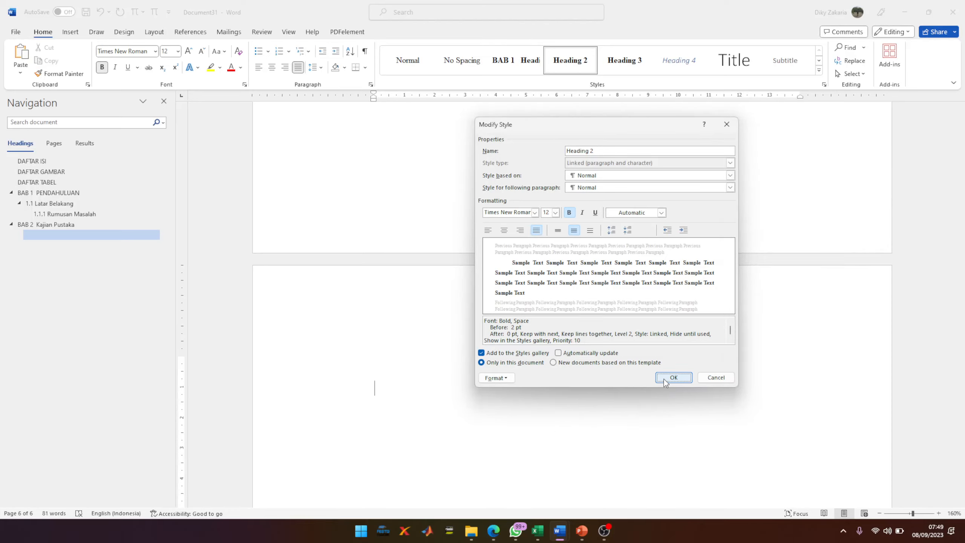
left_click(674, 377)
scroll(440, 407, "up", 15)
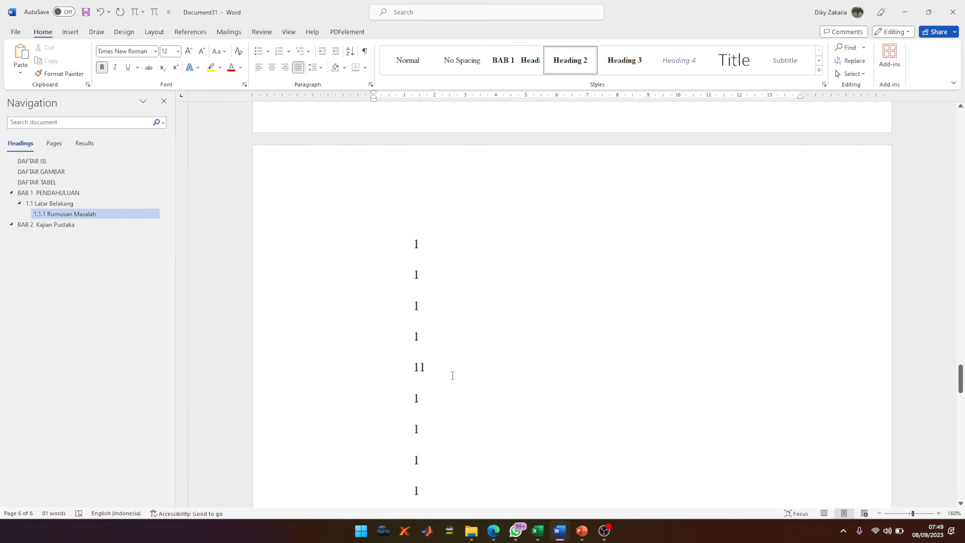
scroll(454, 373, "down", 8)
scroll(461, 380, "down", 5)
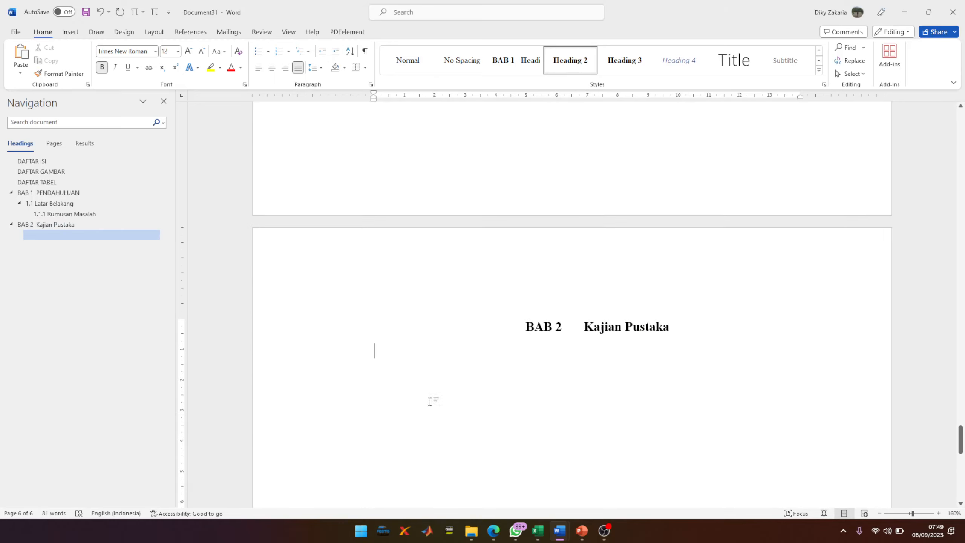
type("Miktro")
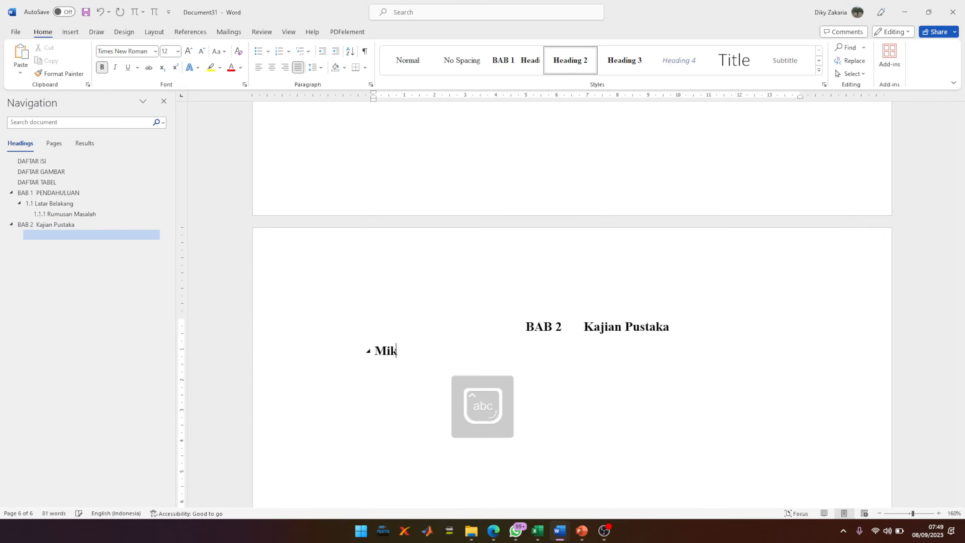
key("BackSpace")
key("BackSpace")
key("BackSpace")
key("BackSpace")
key("BackSpace")
key("BackSpace")
- Write the Heading 2 subheading "2.1 Mikrokontroller" under the Kajian Pustaka chapter title and start a new body line
type("2.1 Miktro")
key("BackSpace")
key("BackSpace")
key("BackSpace")
type("ro")
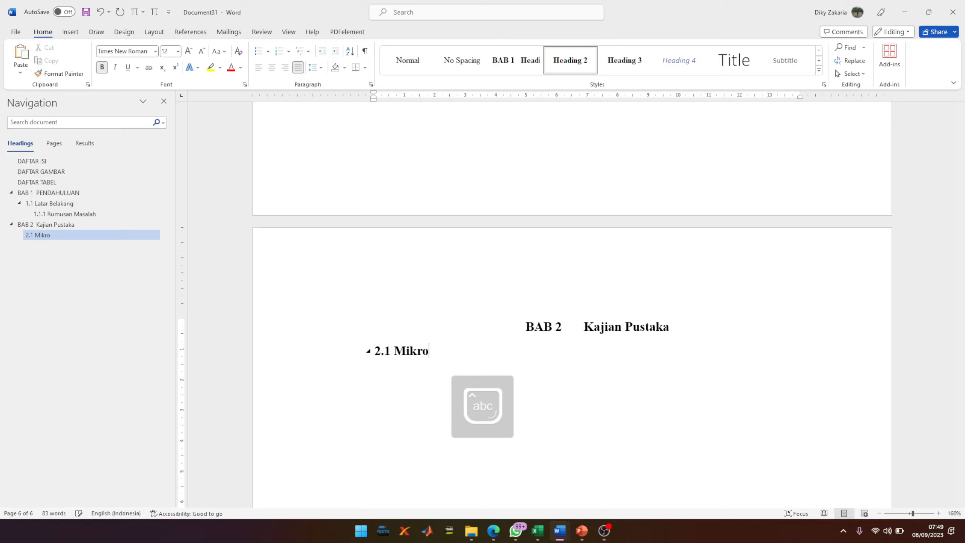
type("kontroller")
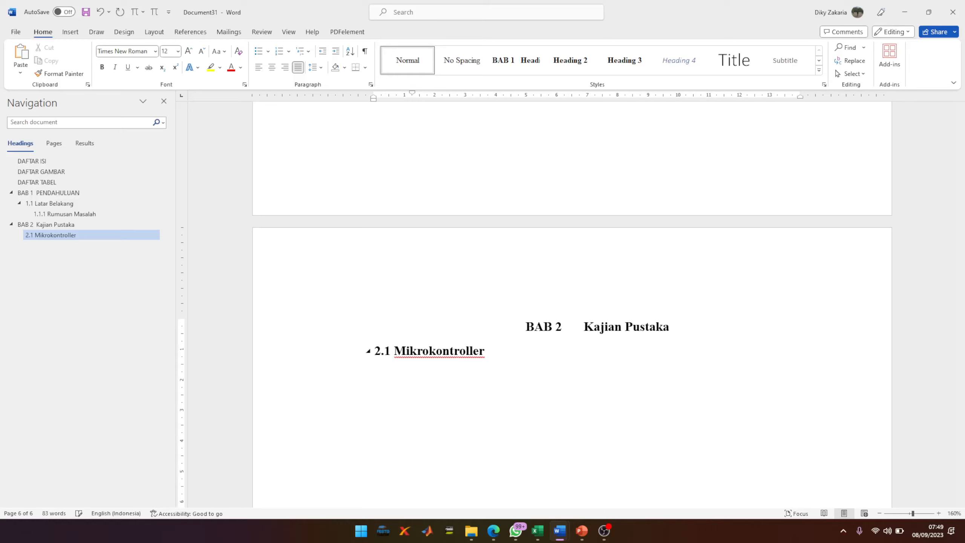
- Under 2.1 Mikrokontroller, write the Normal-style filler paragraph "Kdkd skdks msdms mdmd msdms msdms msdms msdms mdsmds mdsmds msdms dsmdms."
type("kdkd skdks msdms m")
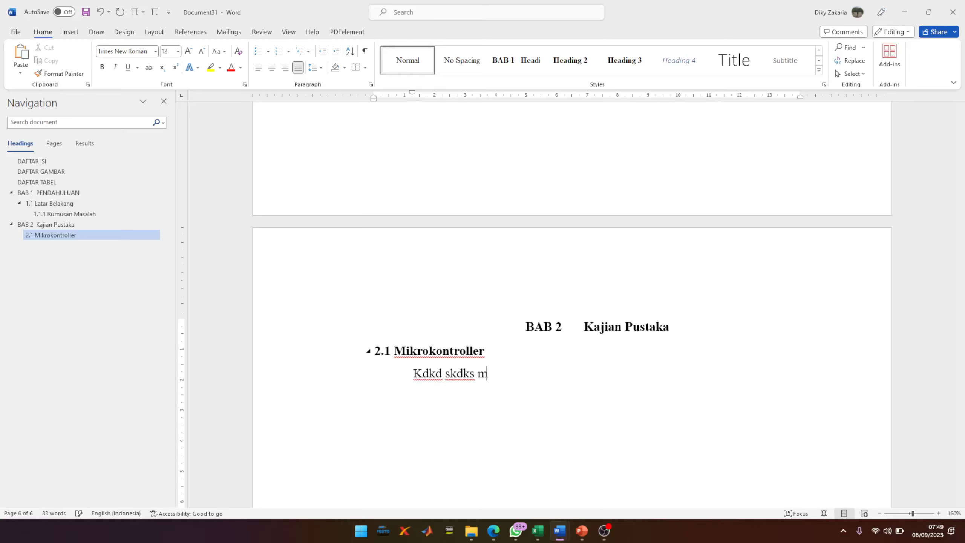
type("dmd msdms msdms")
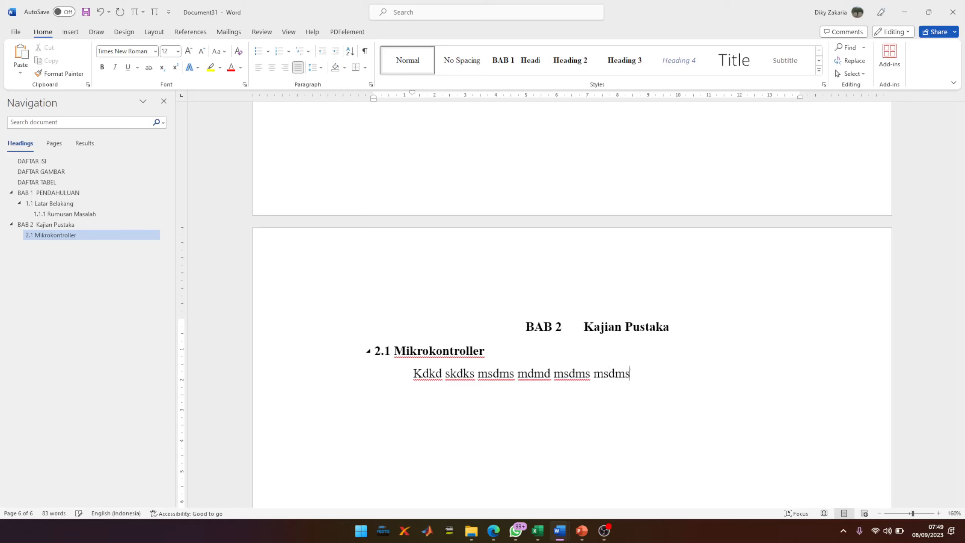
type(" msdms msdms mdsmds ")
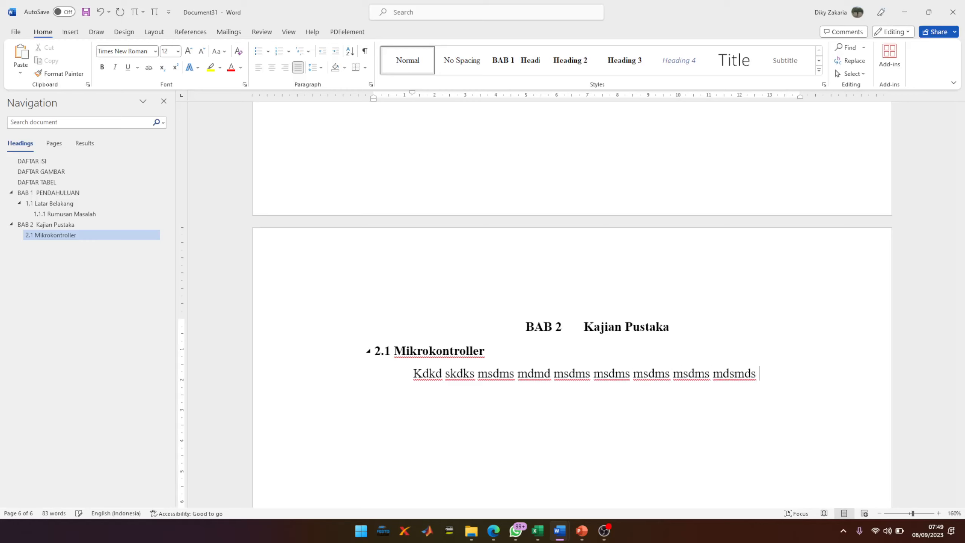
type("mdsmds msdms dsmdms.")
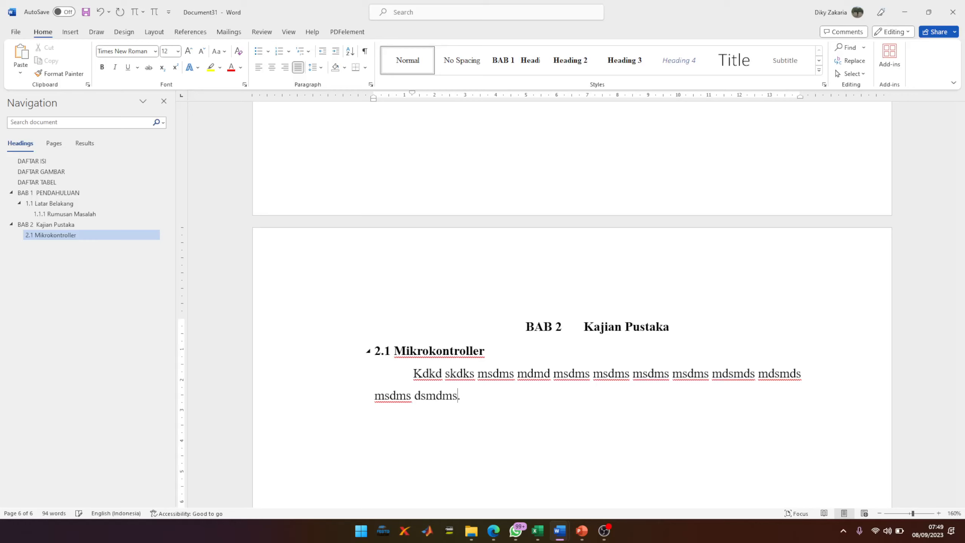
- Insert the long-necked dinosaur stock icon on a new line below the filler paragraph in 2.1 Mikrokontroller
key("Return")
left_click(72, 32)
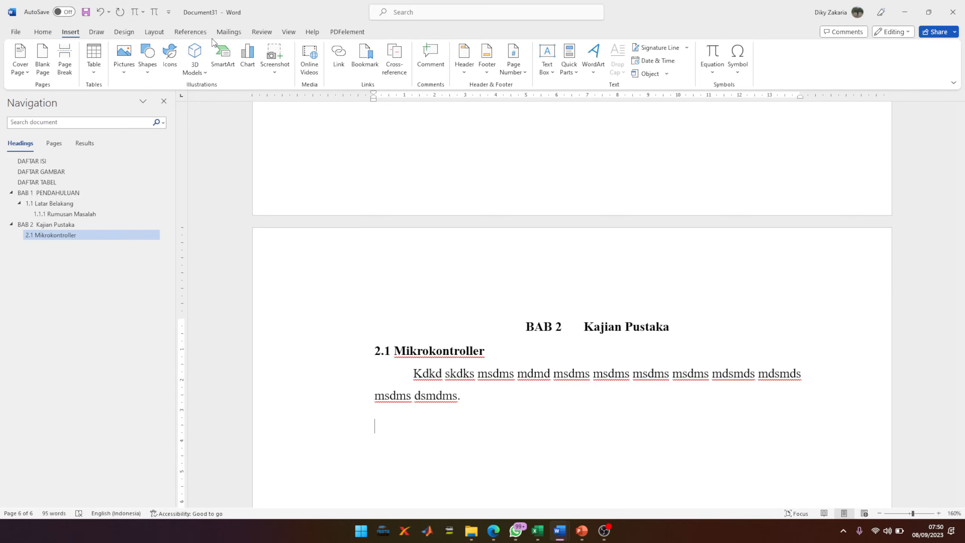
left_click(147, 72)
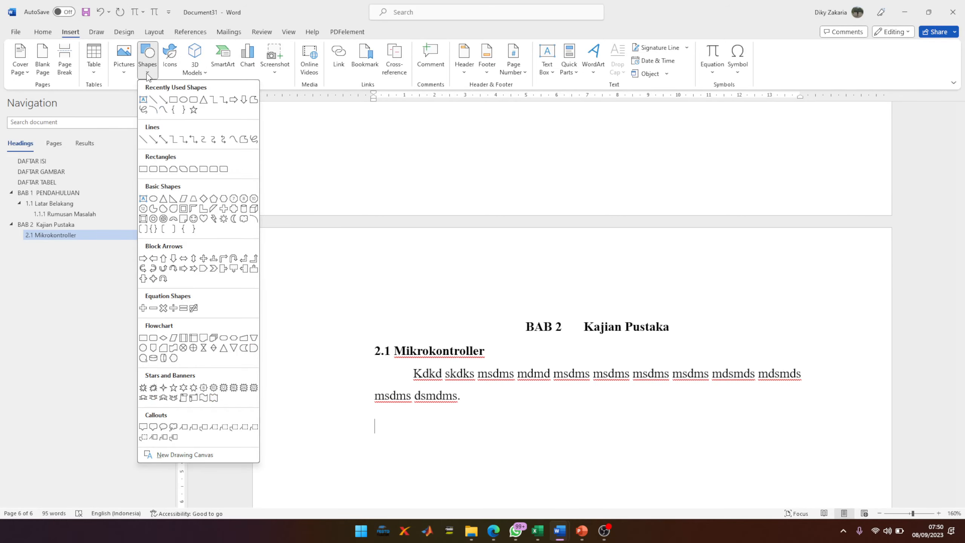
left_click(172, 57)
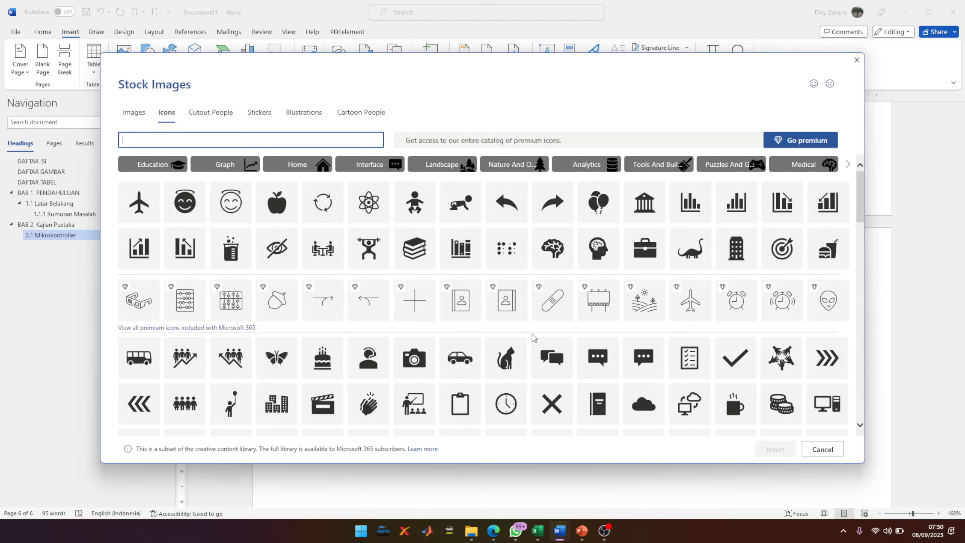
double_click(699, 251)
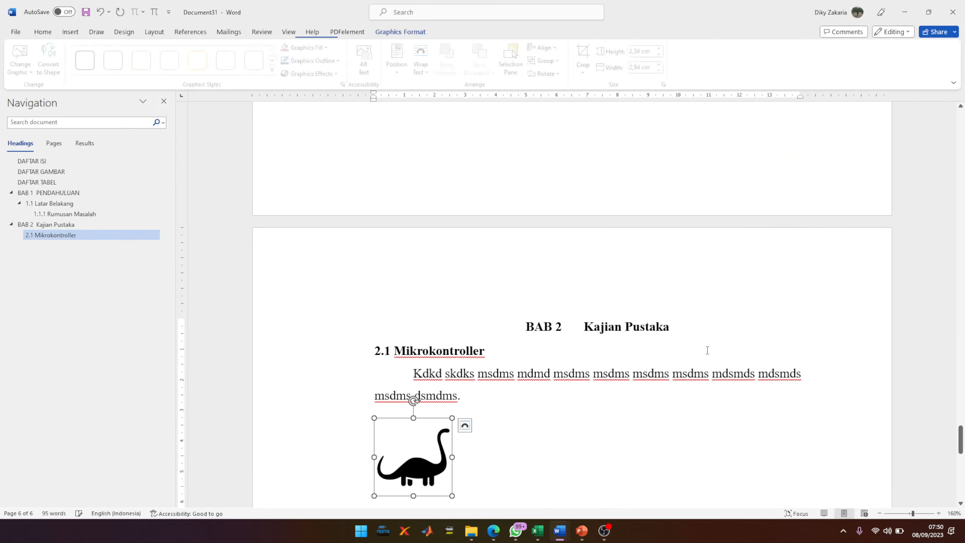
- Center the dinosaur icon on the page and start a new line below it
left_click(44, 37)
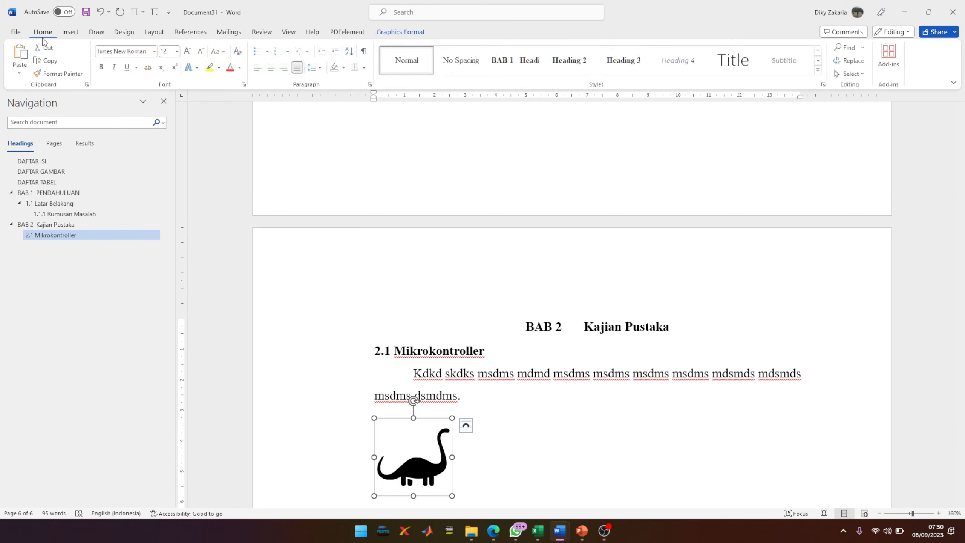
left_click(272, 67)
scroll(757, 397, "down", 2)
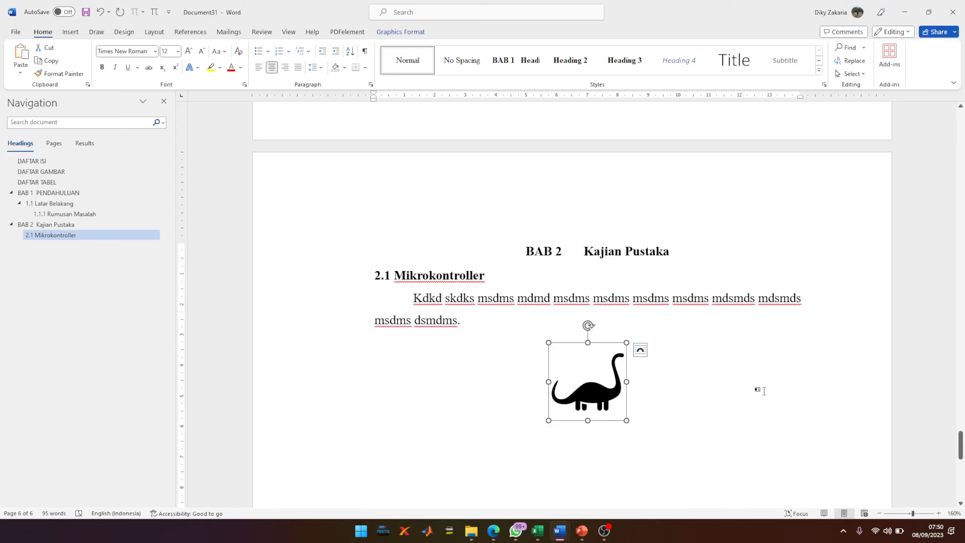
left_click(676, 396)
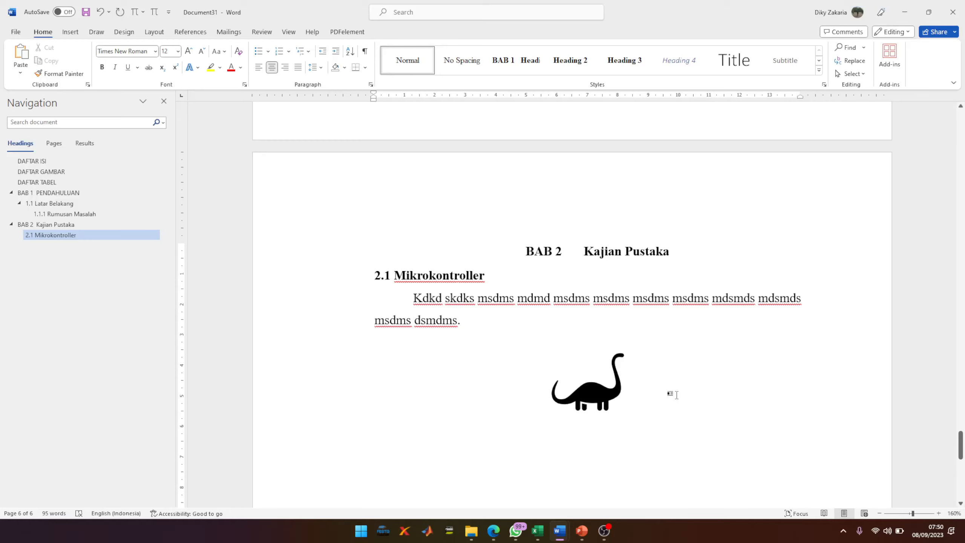
key("Return")
- Write the plain-text caption "Gambar 1. Brontosaurus." under the dinosaur icon
type("G")
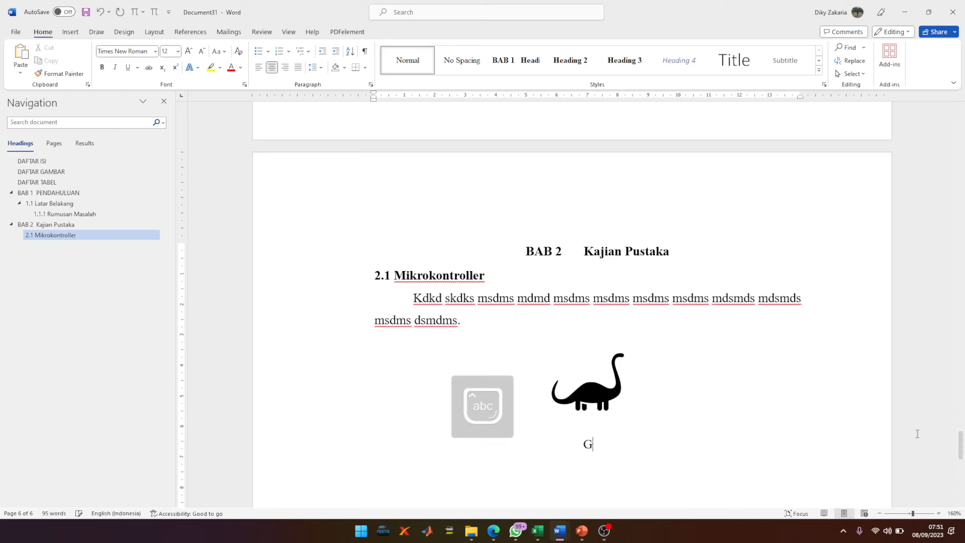
type("ambar 1.")
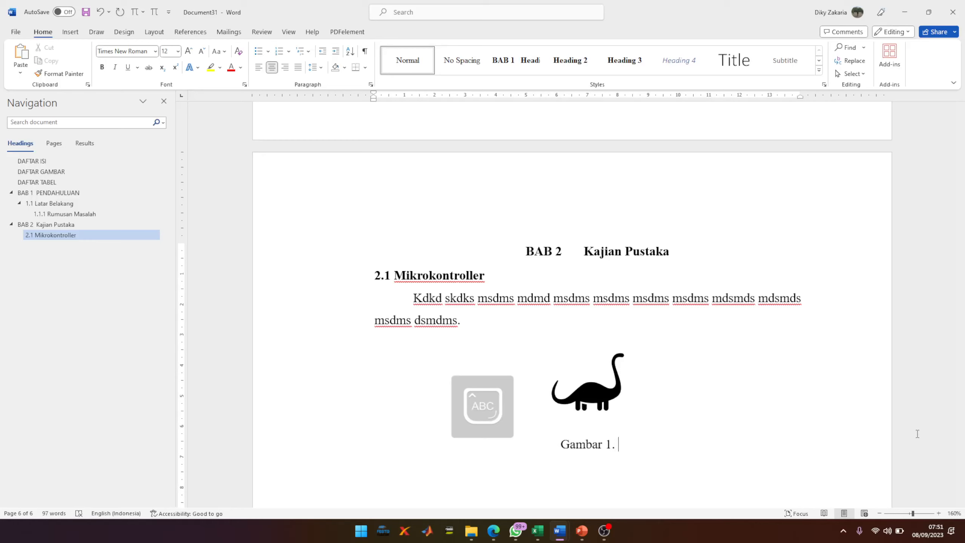
type(" Brontosairis")
key("BackSpace")
key("BackSpace")
key("BackSpace")
key("BackSpace")
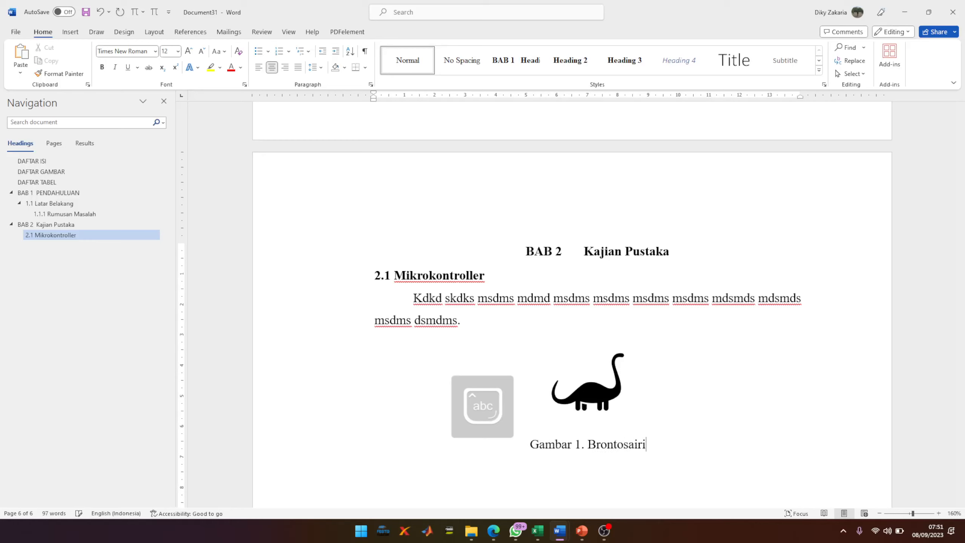
type("urus.")
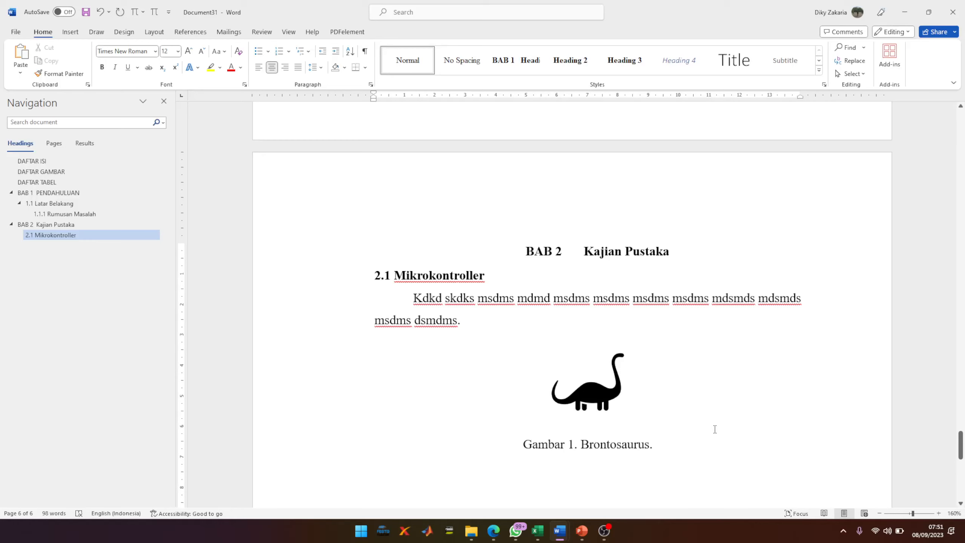
- Delete the whole plain-text caption under the dinosaur icon, leaving its line empty
left_click_drag(674, 443, 582, 444)
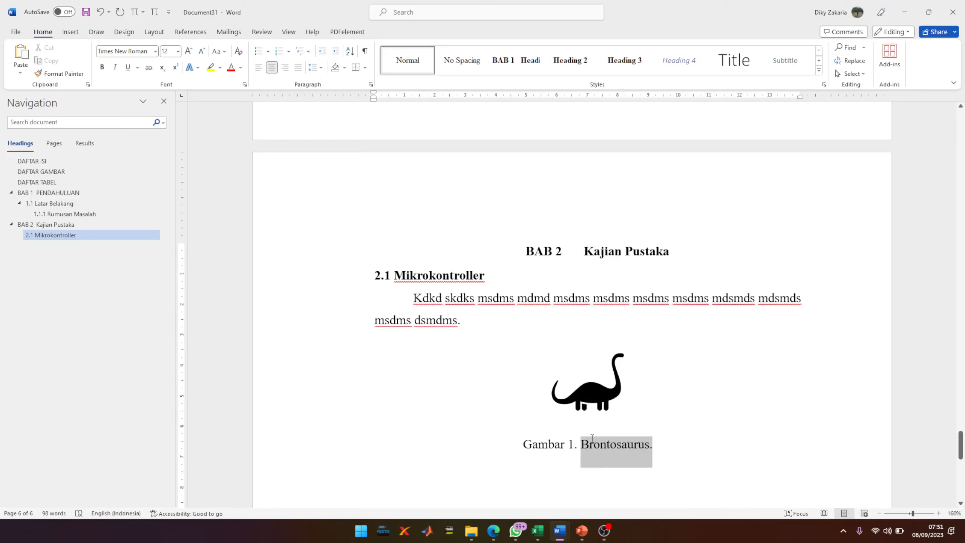
key("BackSpace")
key("BackSpace")
key("BackSpace")
key("BackSpace")
key("BackSpace")
key("BackSpace")
key("BackSpace")
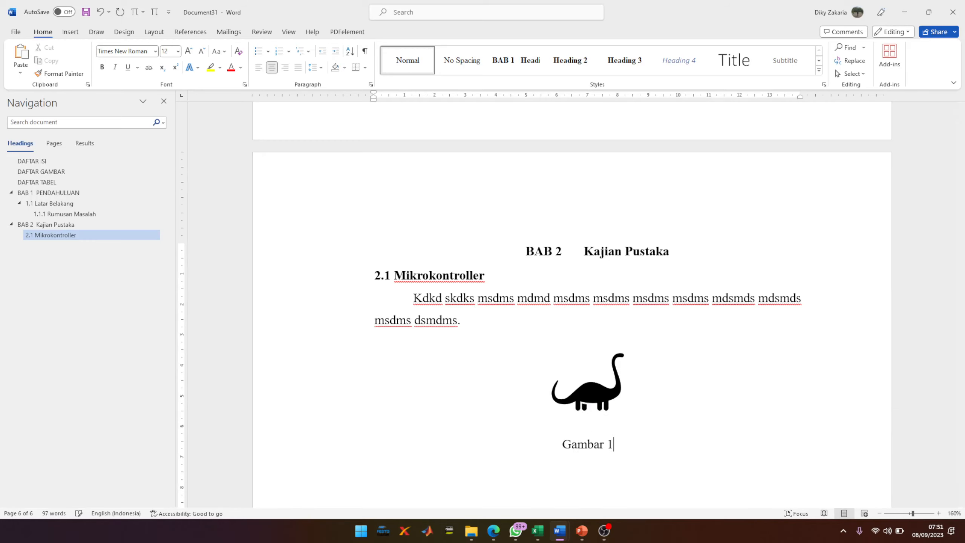
key("BackSpace")
key("BackSpace")
key("BackSpace")
key("BackSpace")
key("BackSpace")
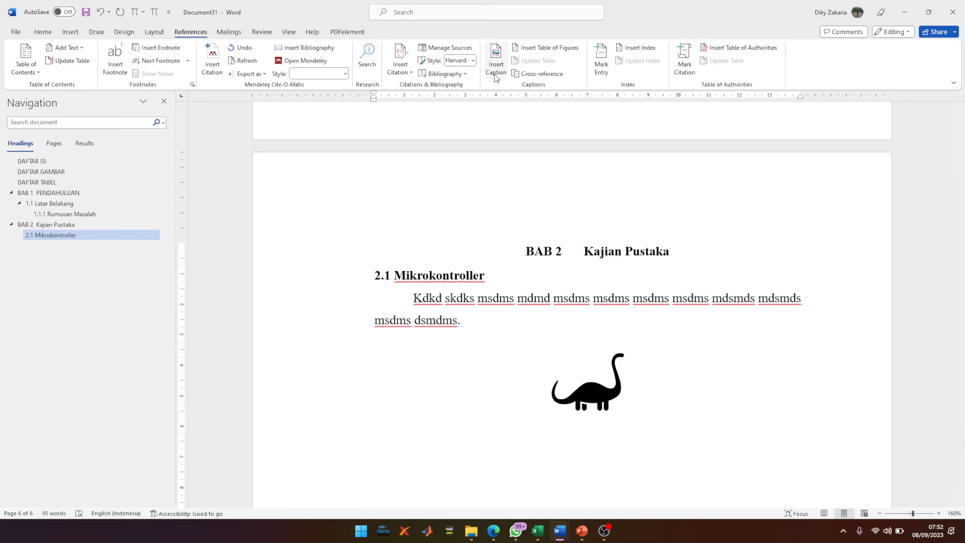
- Start an automatic caption on the empty line under the icon and create the new caption label "Gambar"
left_click(496, 60)
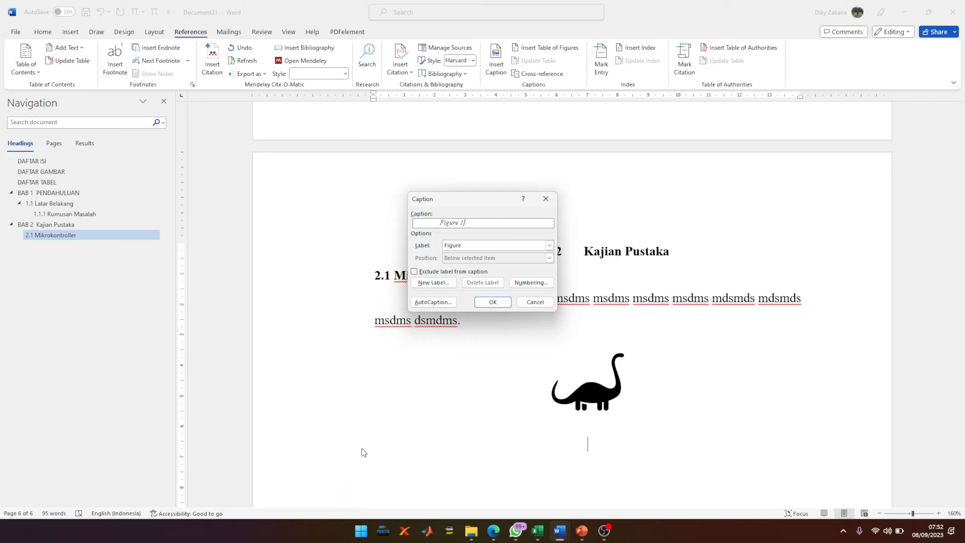
left_click(496, 246)
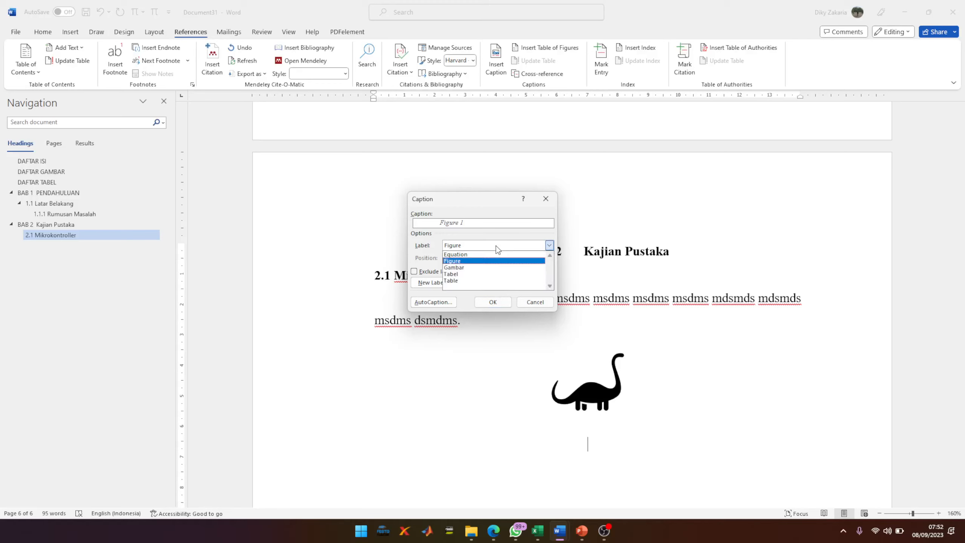
left_click(496, 246)
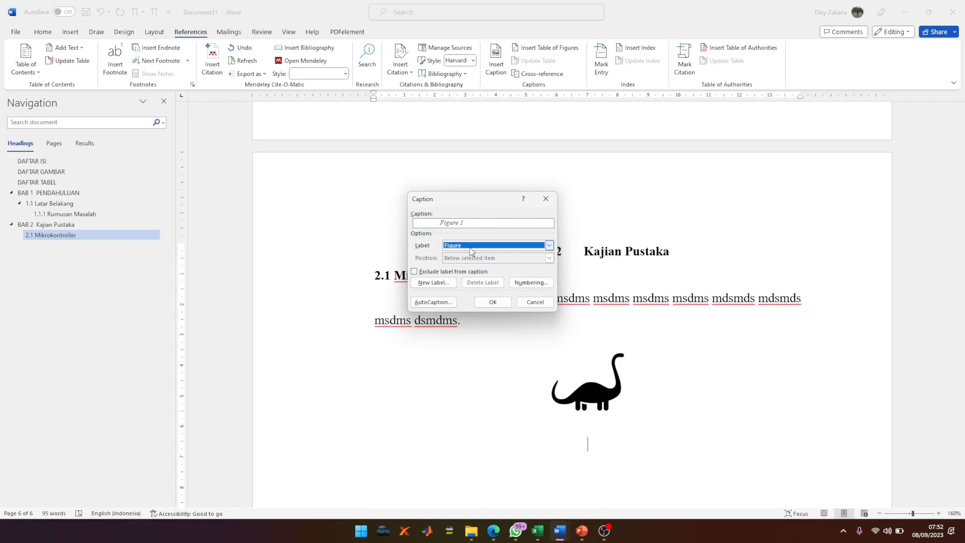
left_click(439, 284)
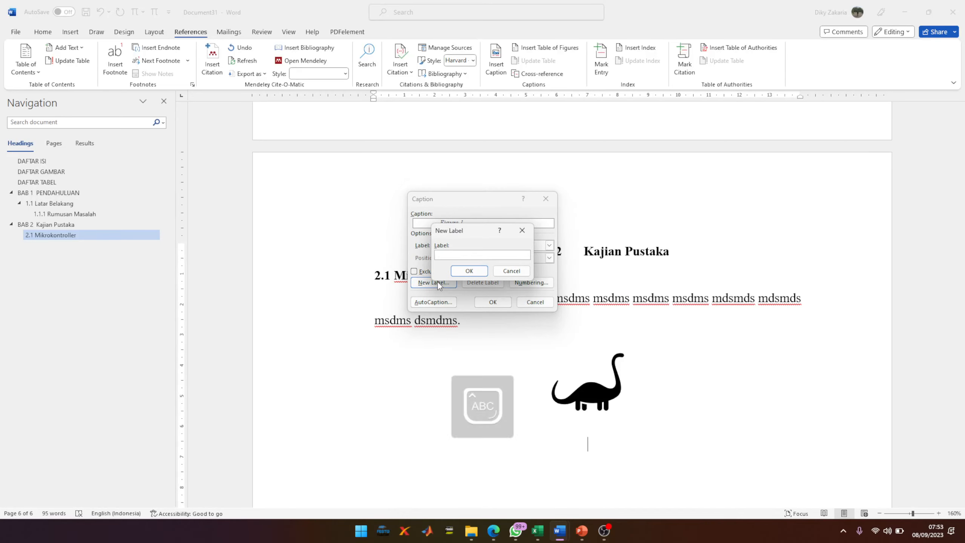
type("Gambar")
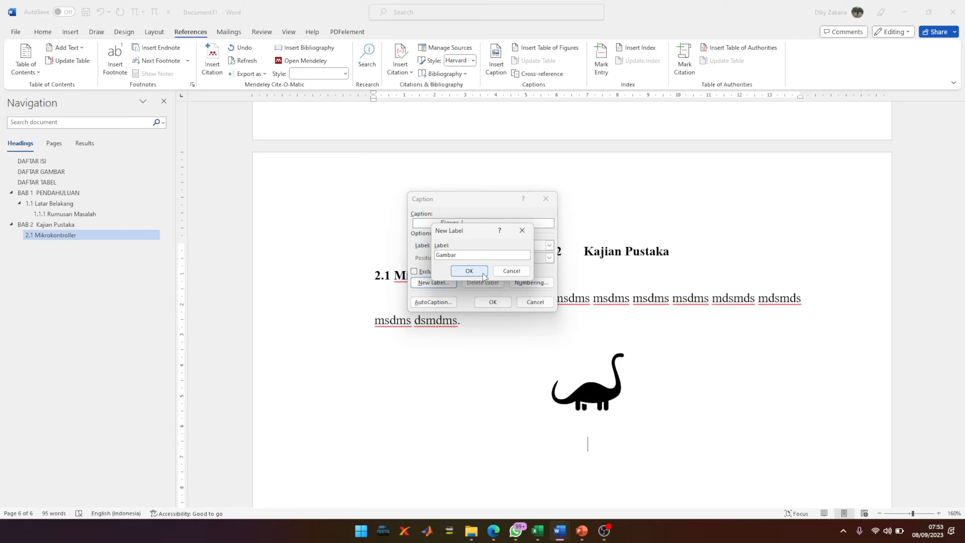
left_click(470, 271)
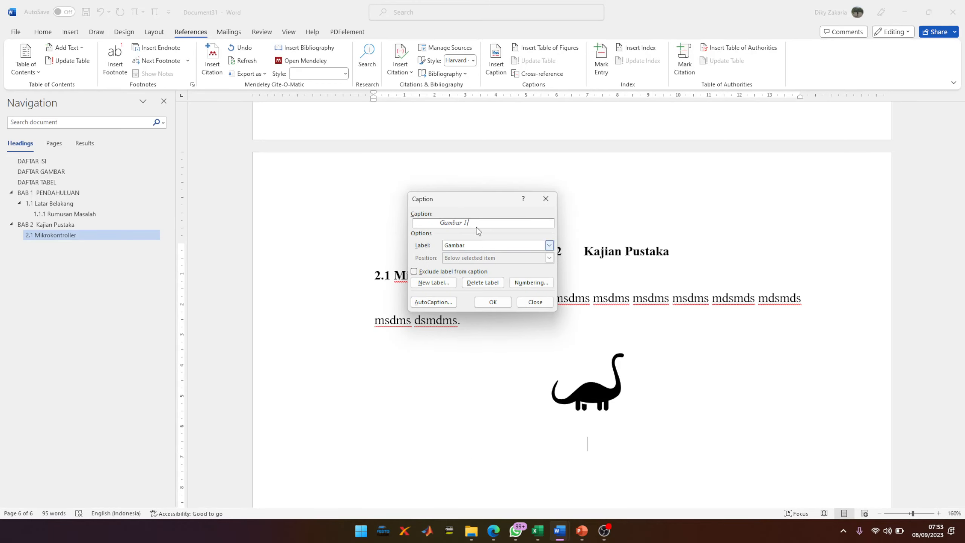
- Choose the Gambar label and insert the automatic caption "Gambar 1. Brontosaurus." under the icon
left_click(467, 247)
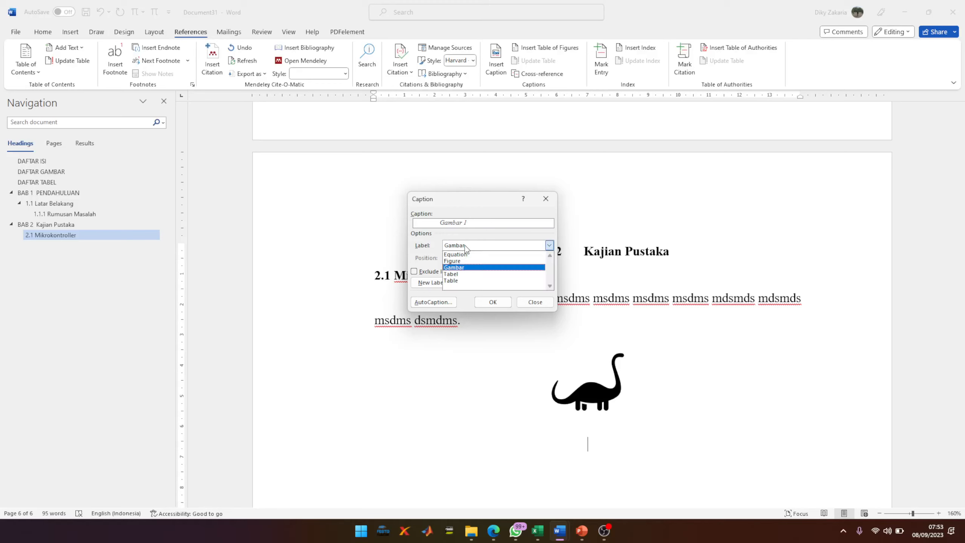
left_click(458, 265)
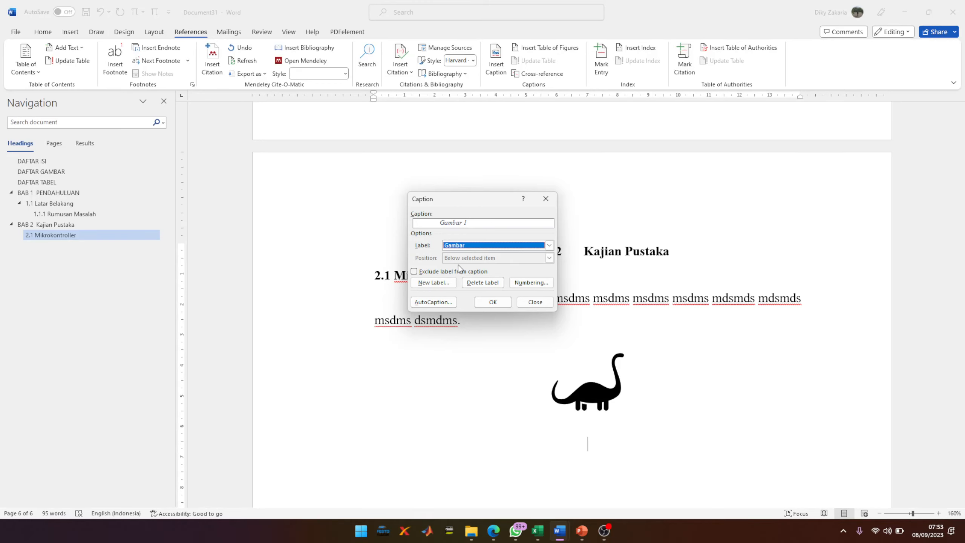
left_click(473, 224)
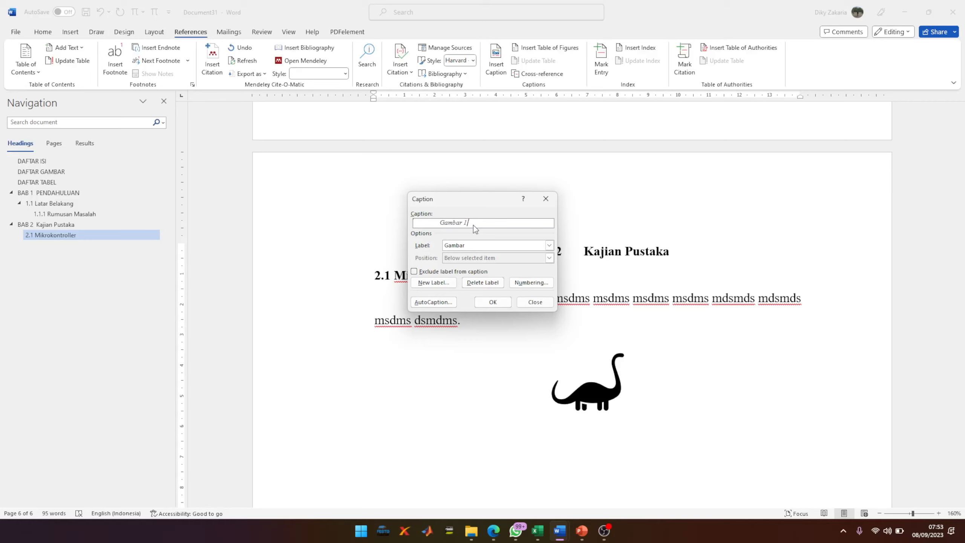
type(". Brontosaurus.")
left_click(492, 302)
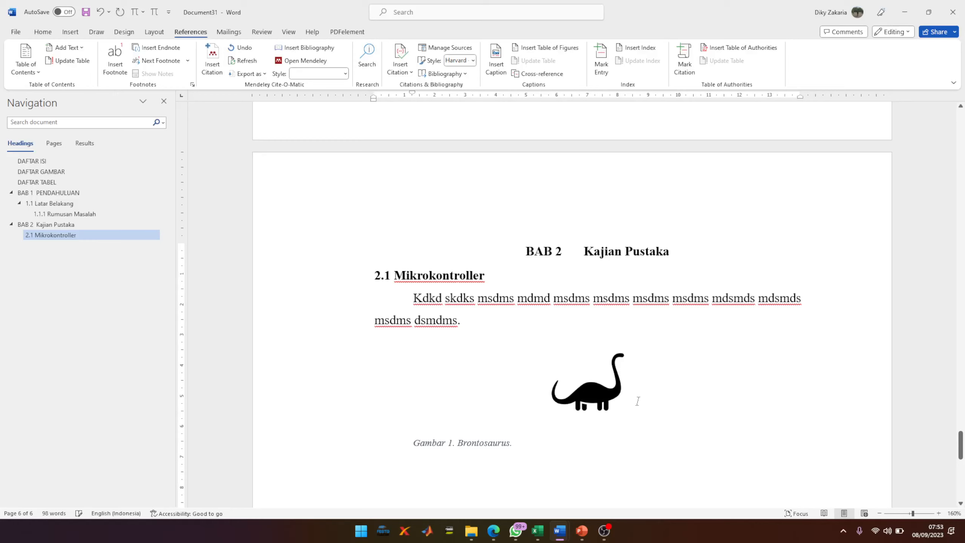
- Remove the first line indent from the Gambar 1 caption and center it under the icon
left_click(397, 442)
key("BackSpace")
left_click(38, 33)
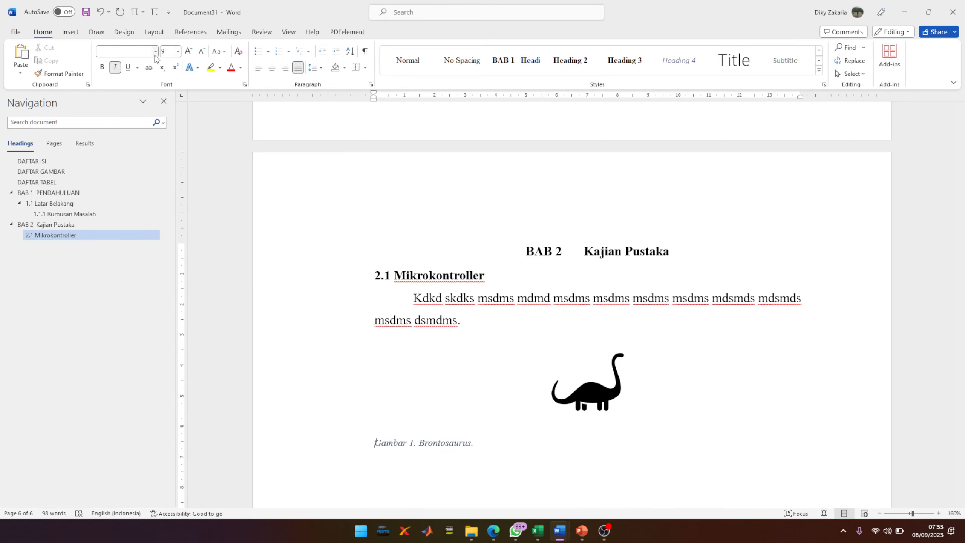
left_click(272, 66)
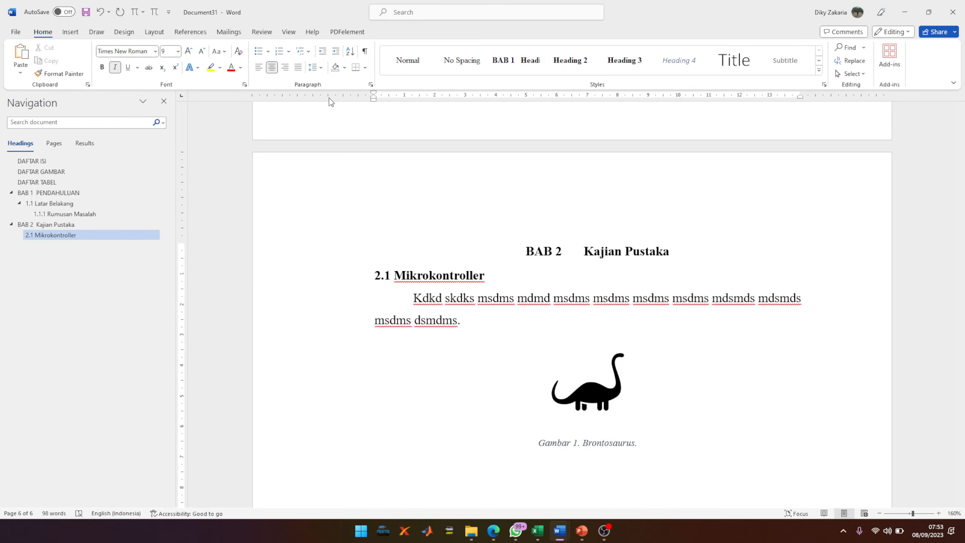
scroll(418, 126, "down", 2)
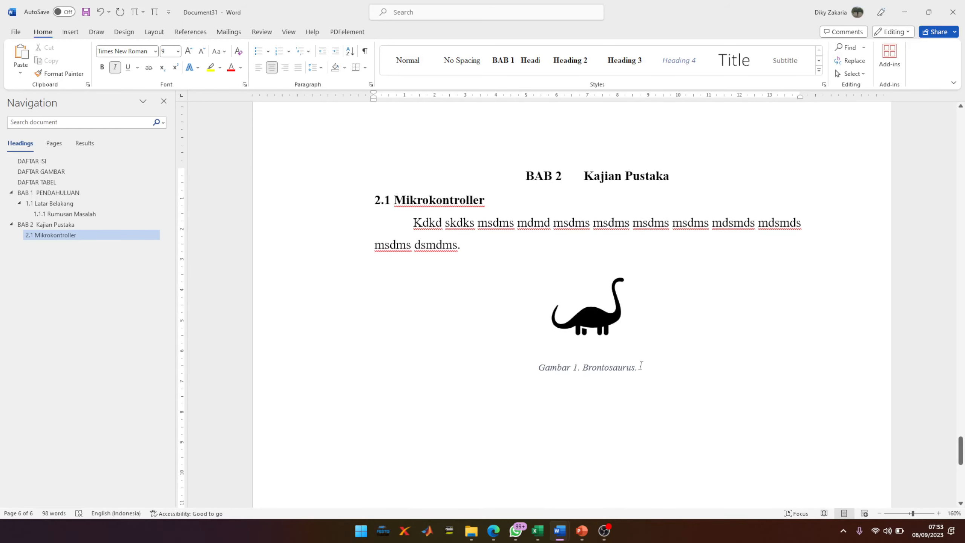
- Remove the italics from the entire Gambar 1 caption and enlarge its font to 12 pt
left_click_drag(639, 366, 544, 363)
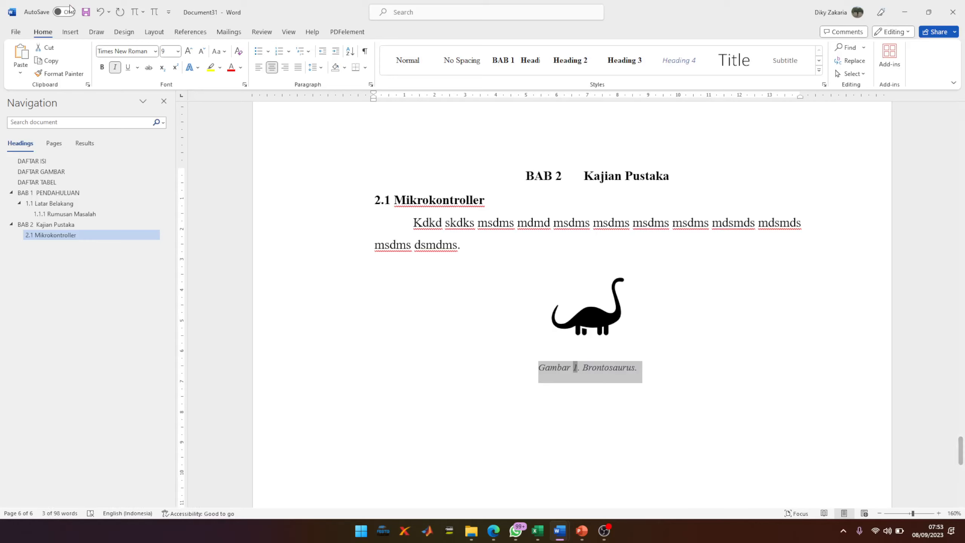
left_click(115, 68)
left_click(189, 51)
left_click(189, 50)
left_click(189, 51)
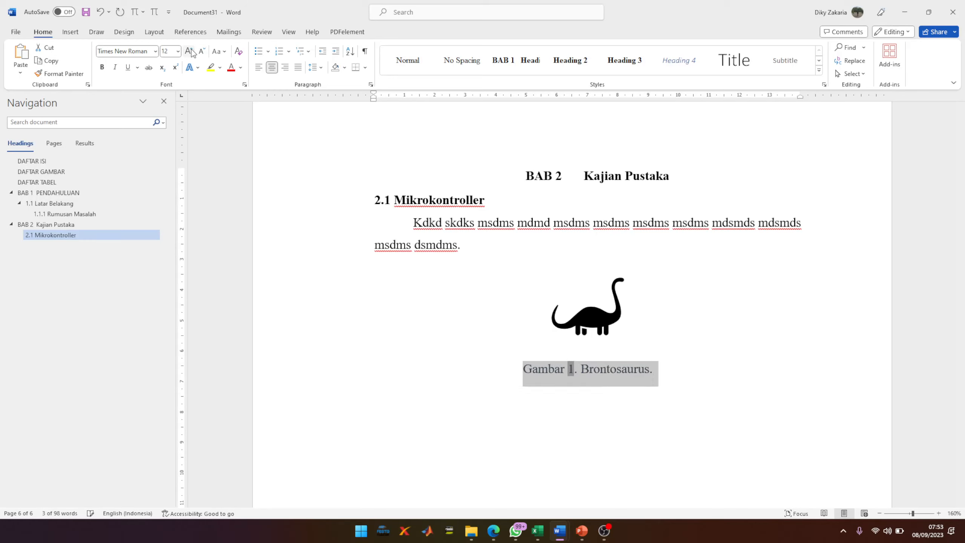
- Set the font color of the whole Gambar 1 caption to black and start a new line below it
left_click(606, 368)
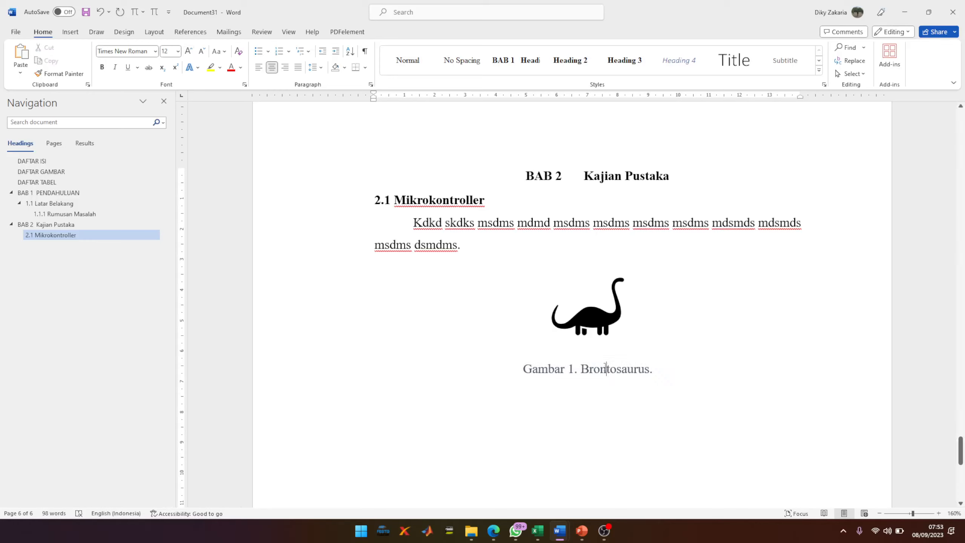
triple_click(605, 367)
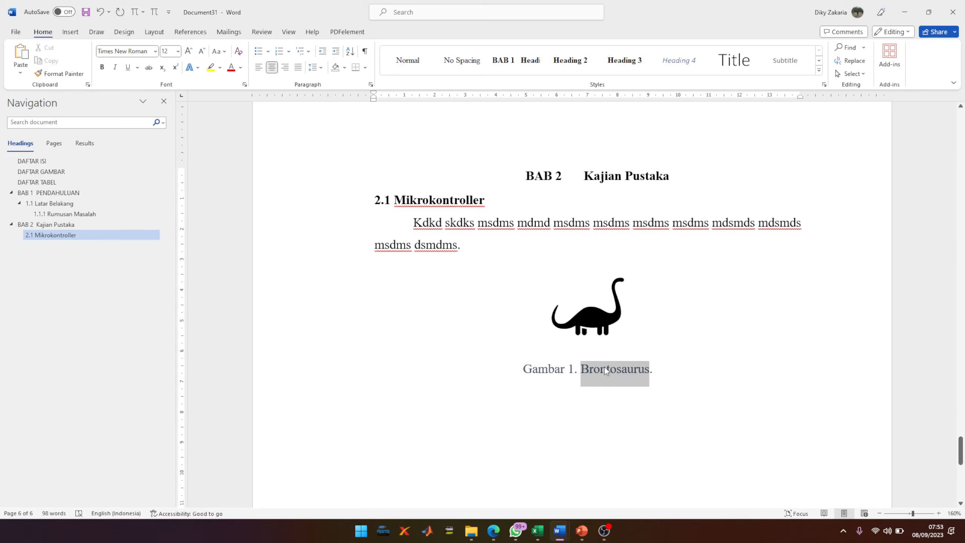
left_click(240, 69)
left_click(247, 80)
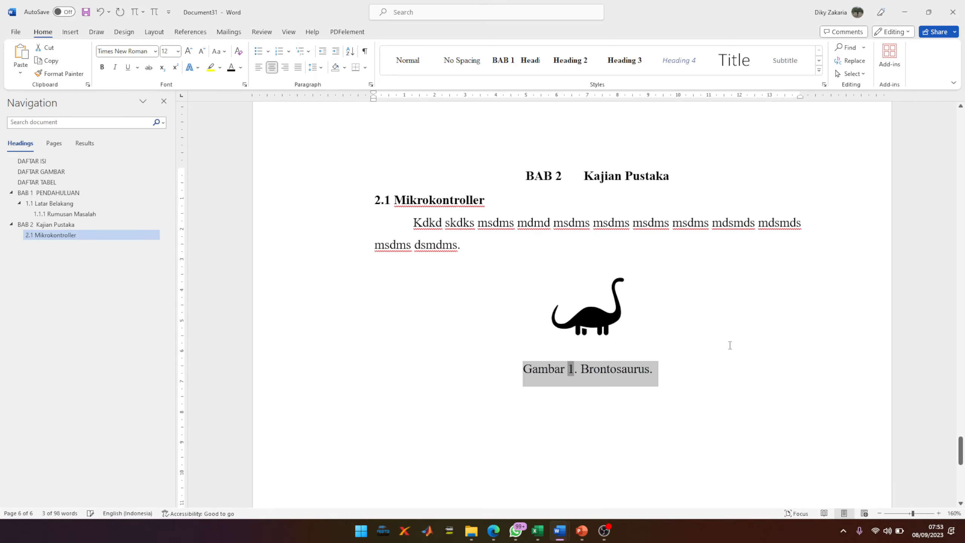
left_click(702, 359)
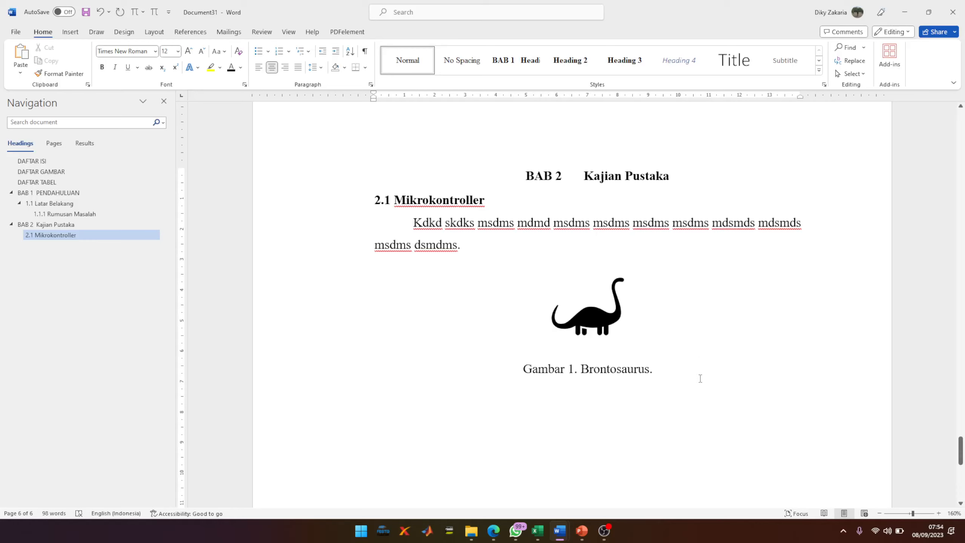
left_click(704, 378)
key("Return")
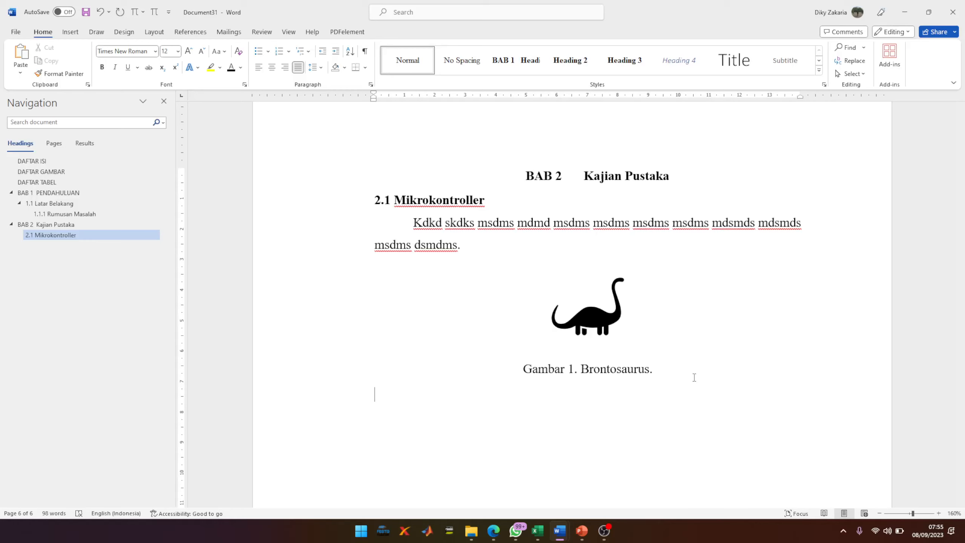
- Switch to the Edge browser, search Google for "spot", open the SPOT UPI site and log in through its single sign-on
left_click(494, 531)
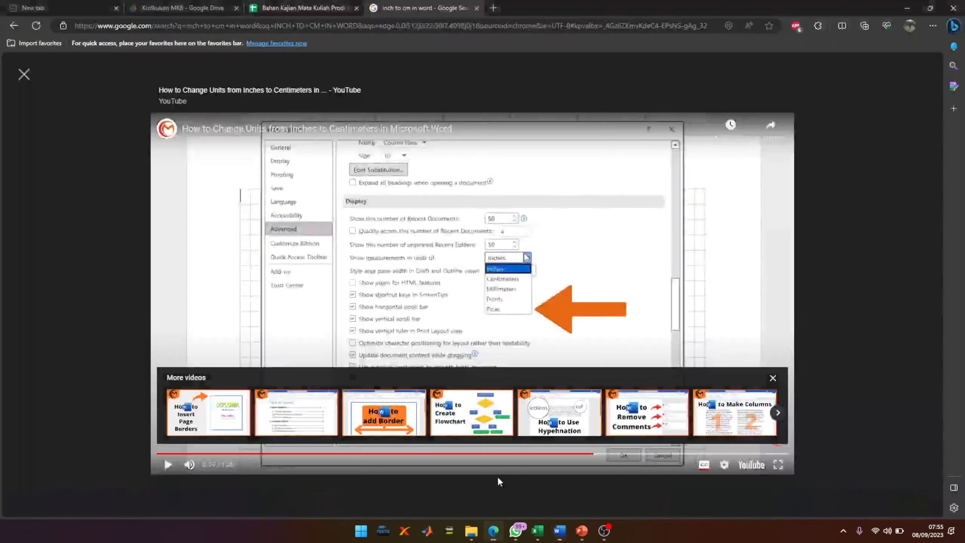
left_click(437, 25)
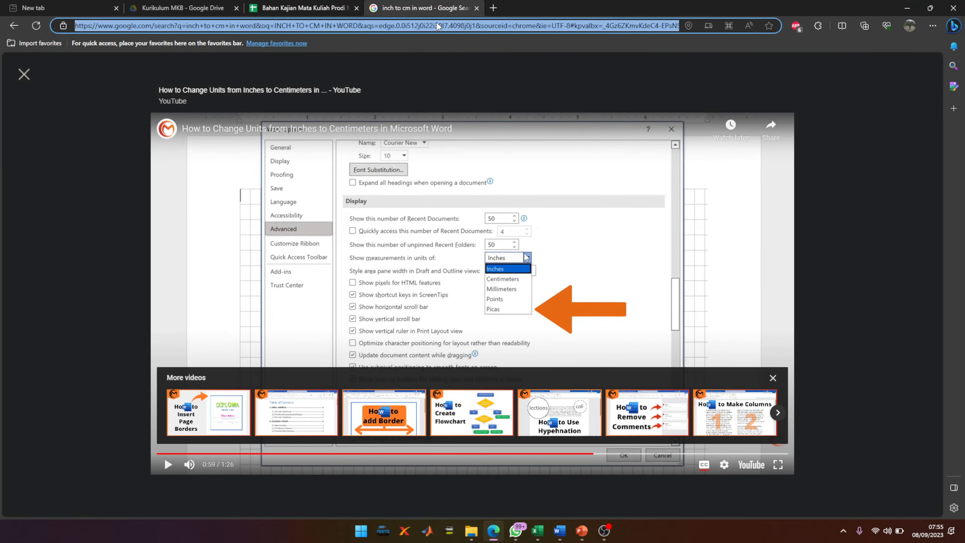
type("spot")
key("Return")
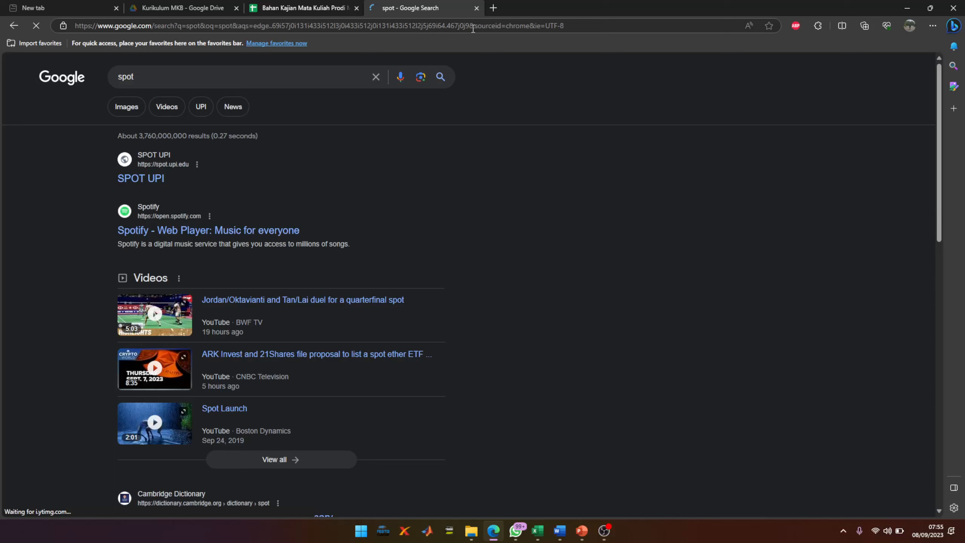
left_click(140, 179)
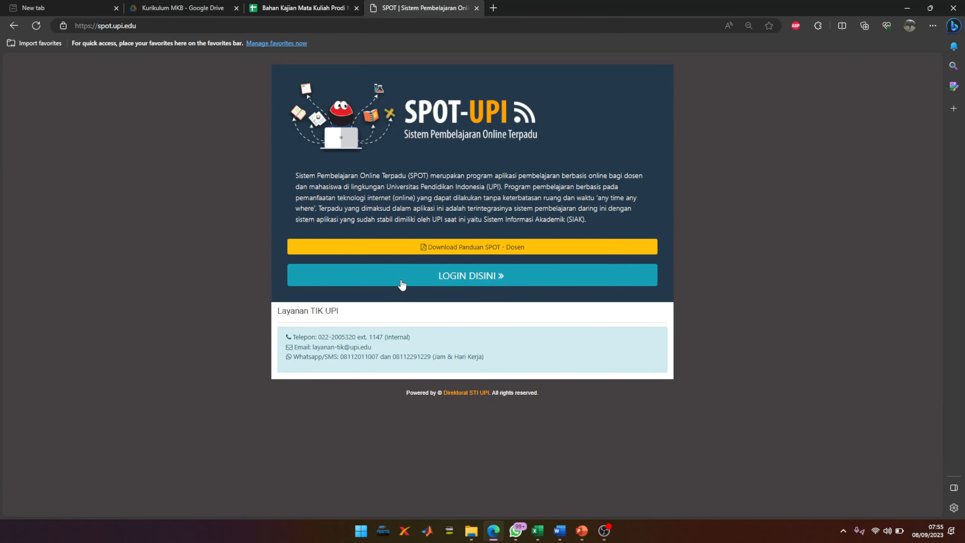
left_click(403, 282)
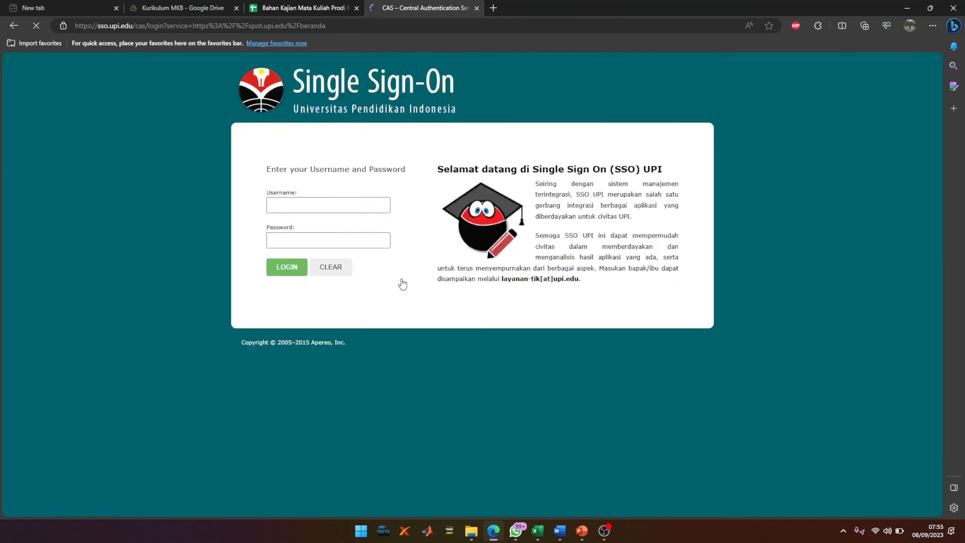
left_click(288, 270)
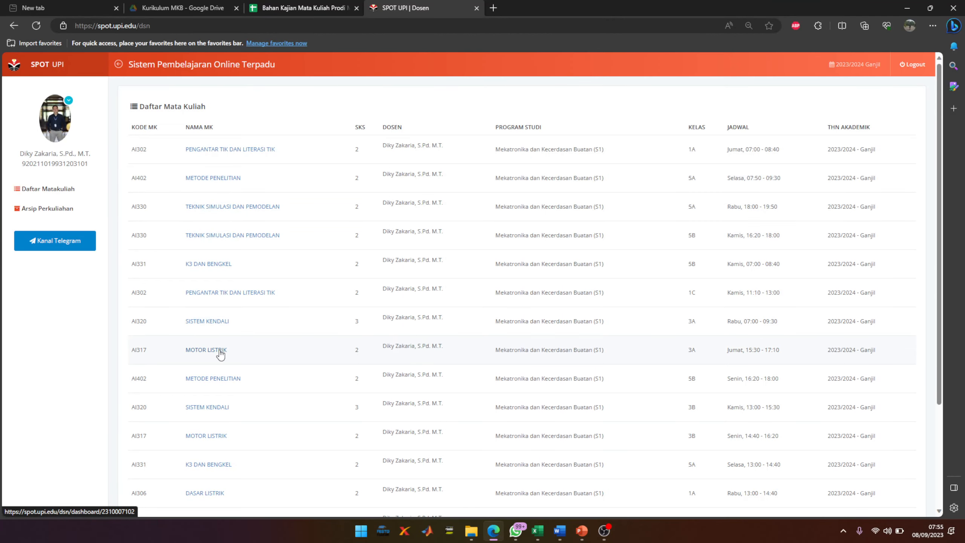
- Look through the full course list with its classes and schedules, close the SPOT UPI page and switch back to Word
scroll(221, 348, "down", 3)
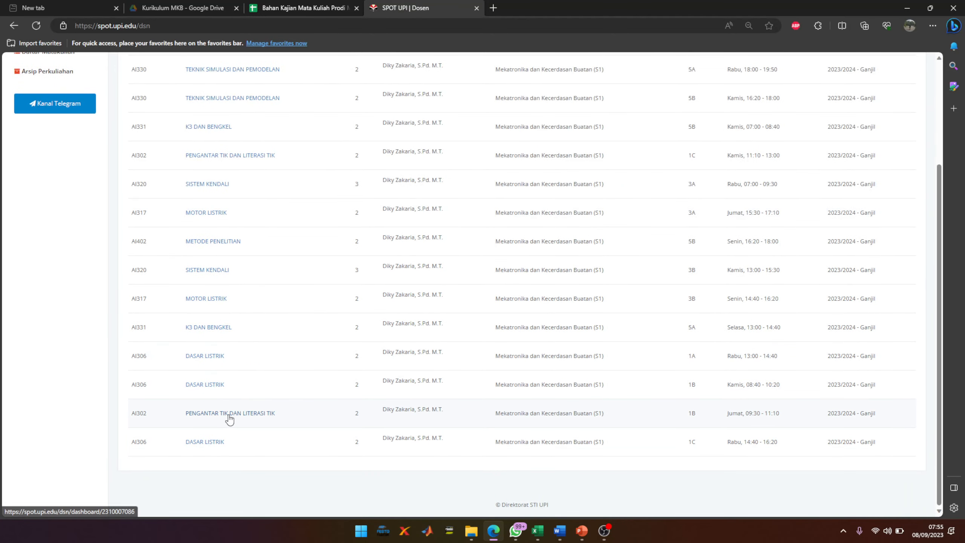
scroll(230, 417, "up", 2)
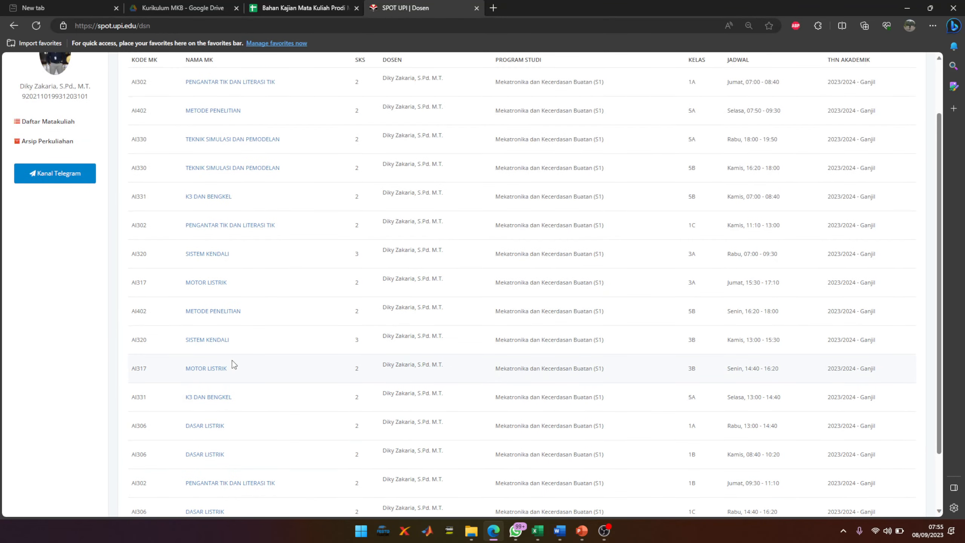
scroll(241, 323, "up", 2)
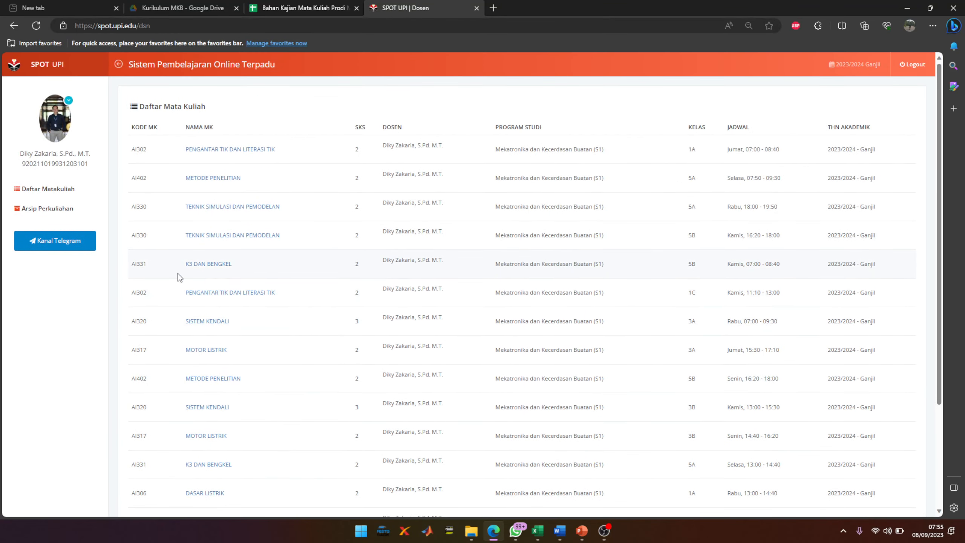
scroll(293, 319, "down", 4)
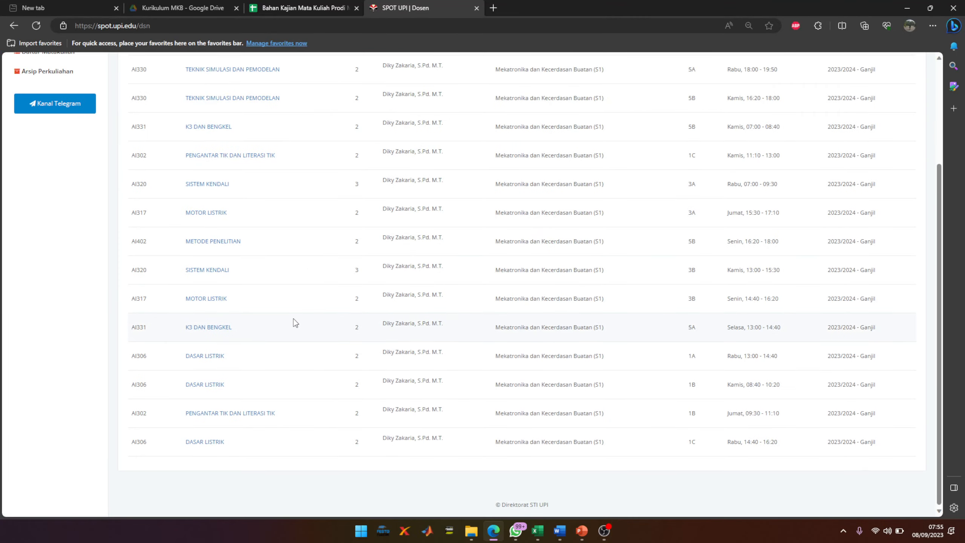
scroll(294, 319, "up", 2)
scroll(299, 314, "down", 2)
scroll(296, 312, "up", 5)
scroll(297, 312, "down", 5)
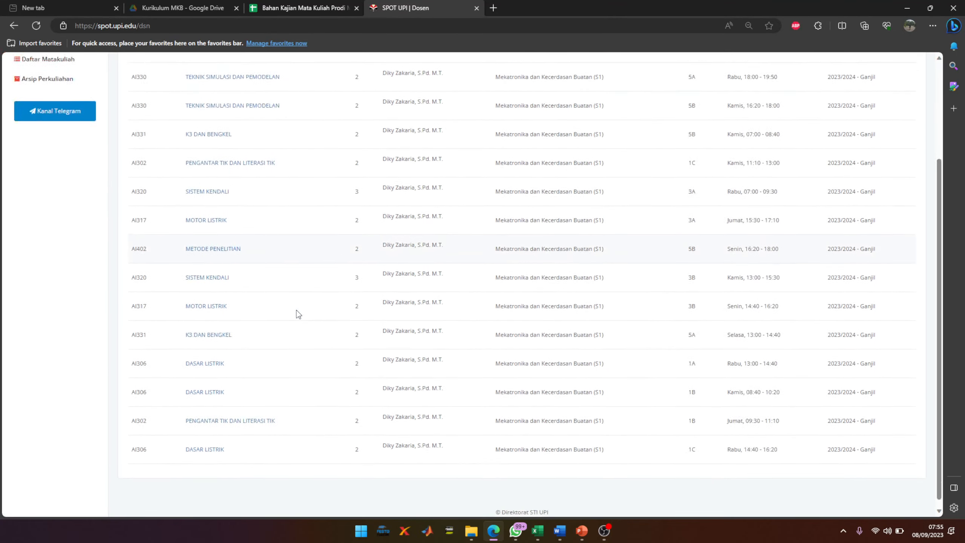
scroll(297, 312, "up", 3)
scroll(296, 312, "down", 2)
scroll(314, 317, "up", 5)
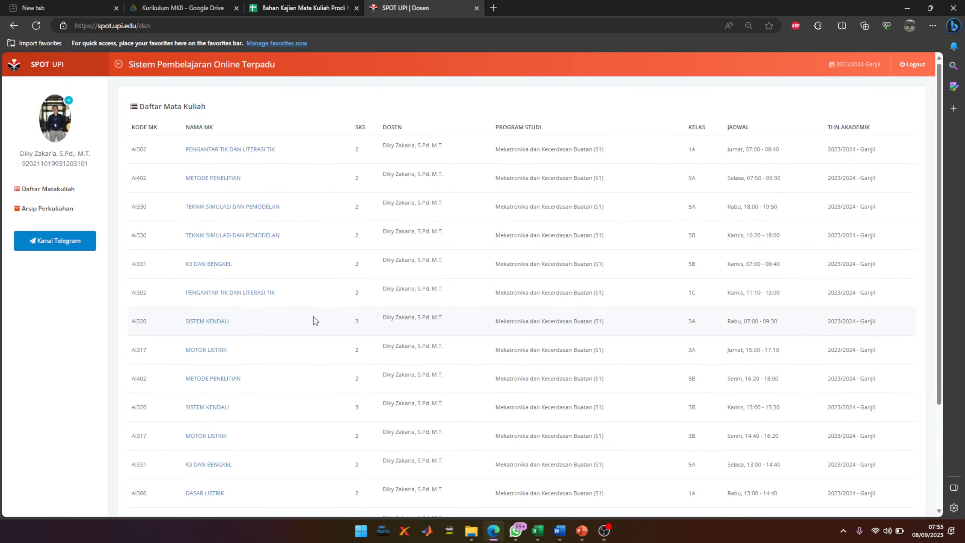
scroll(314, 317, "down", 5)
scroll(314, 317, "up", 2)
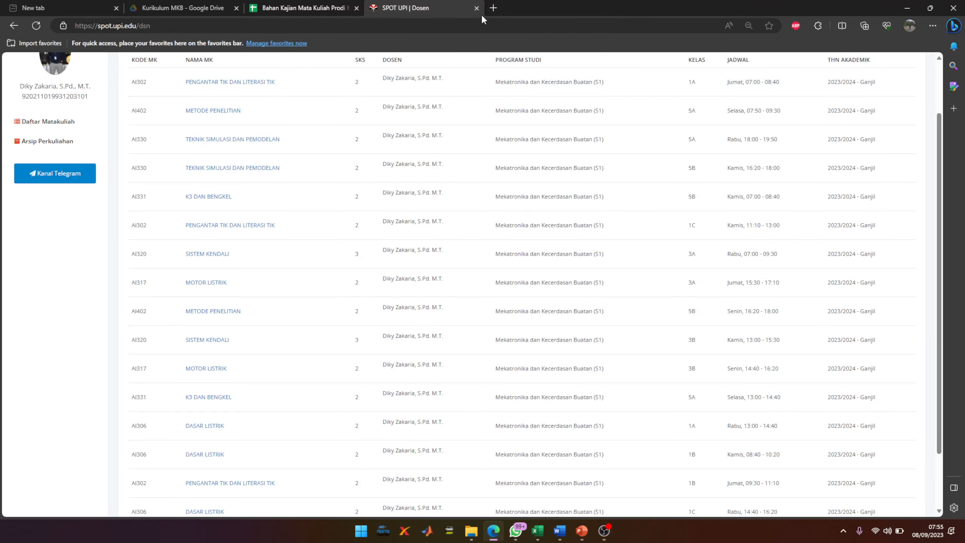
left_click(477, 8)
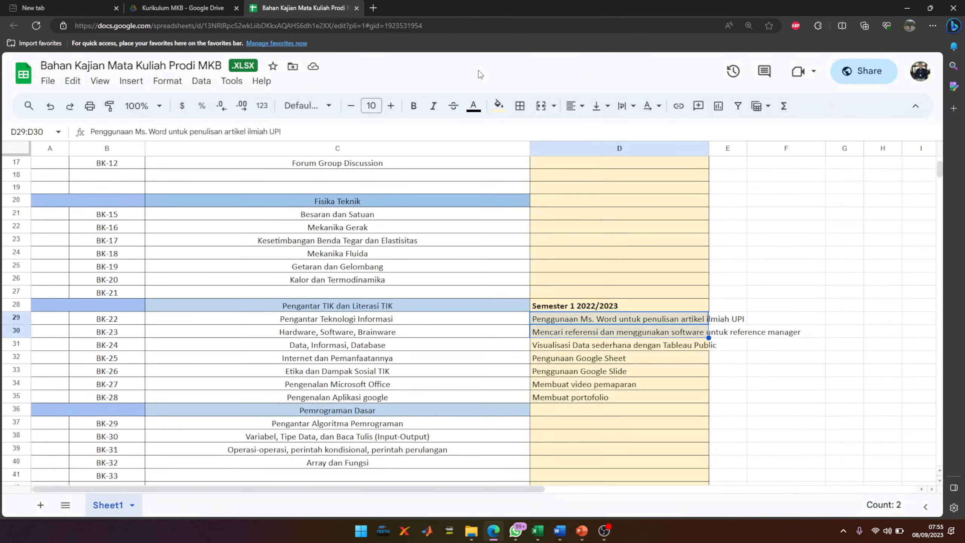
key("alt+Tab")
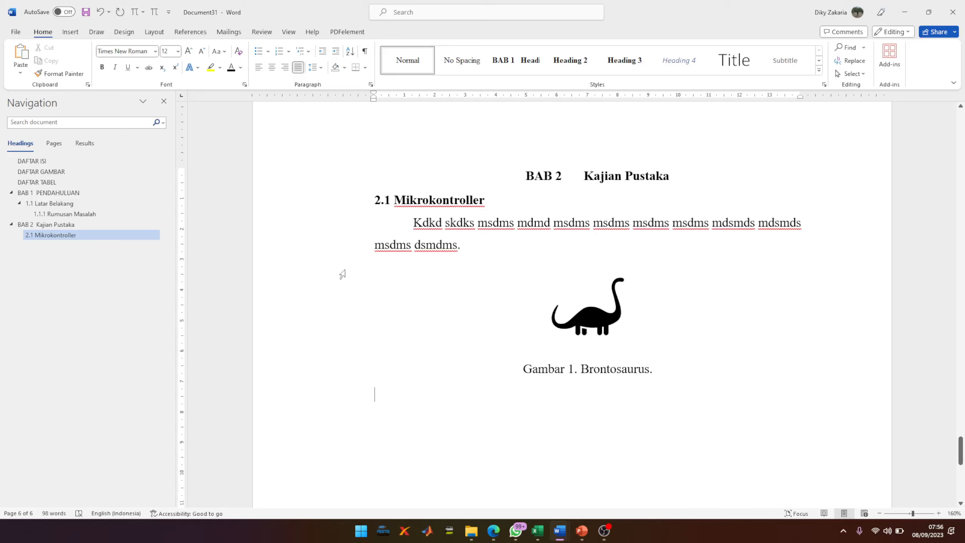
- Place the cursor on the empty justified line below the Gambar 1 caption and open the stock icon library
left_click(593, 321)
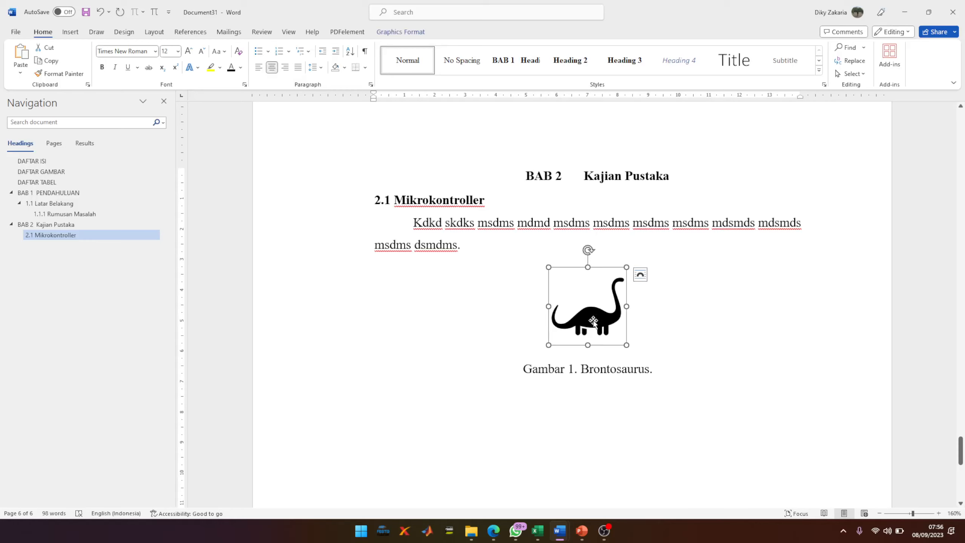
left_click(544, 400)
key("ctrl+j")
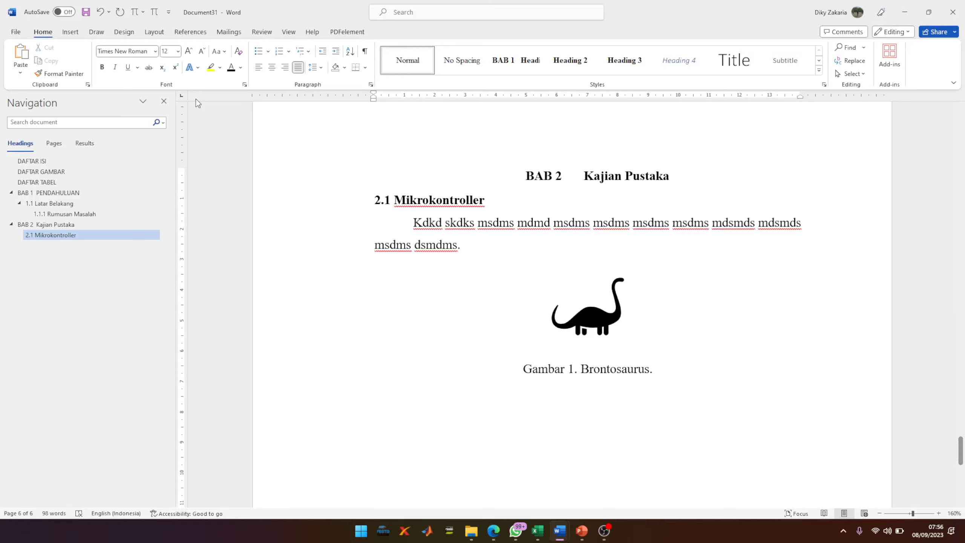
left_click(71, 33)
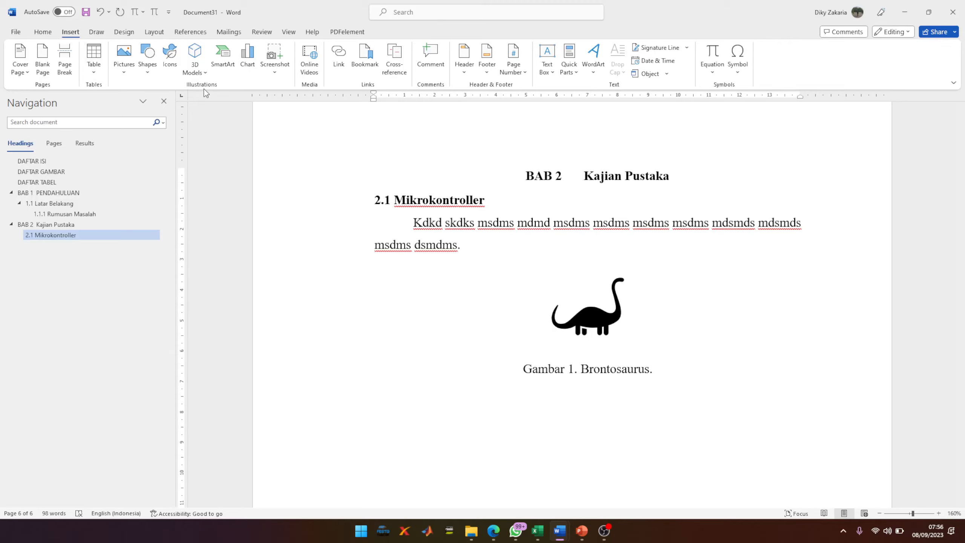
left_click(179, 65)
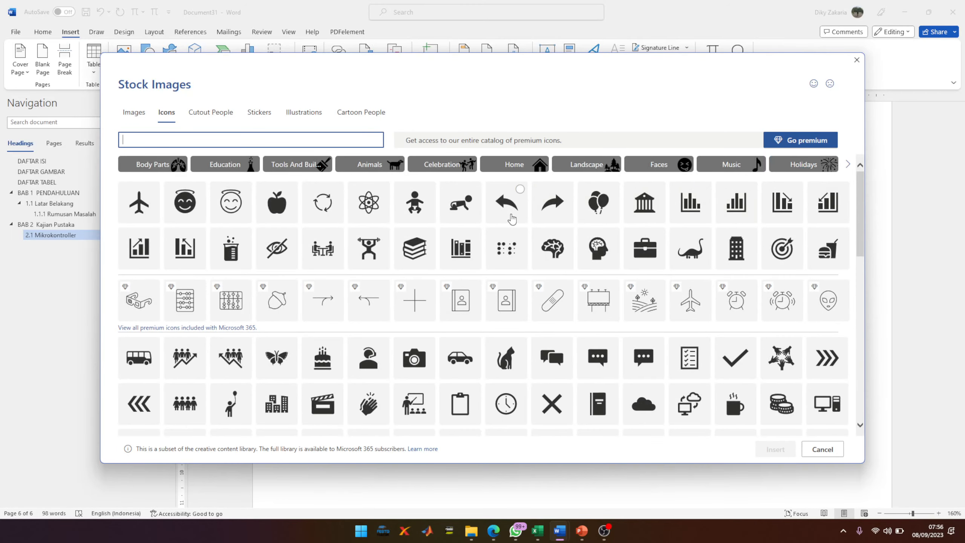
- Try searching the icon library for "trex" and "dino", and clear the search
type("trex")
key("BackSpace")
key("BackSpace")
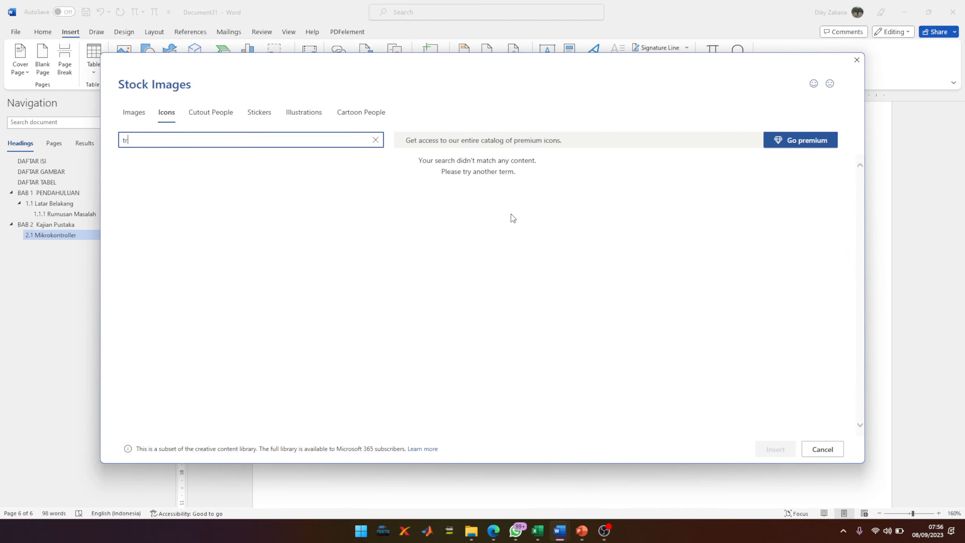
key("BackSpace")
type("dino")
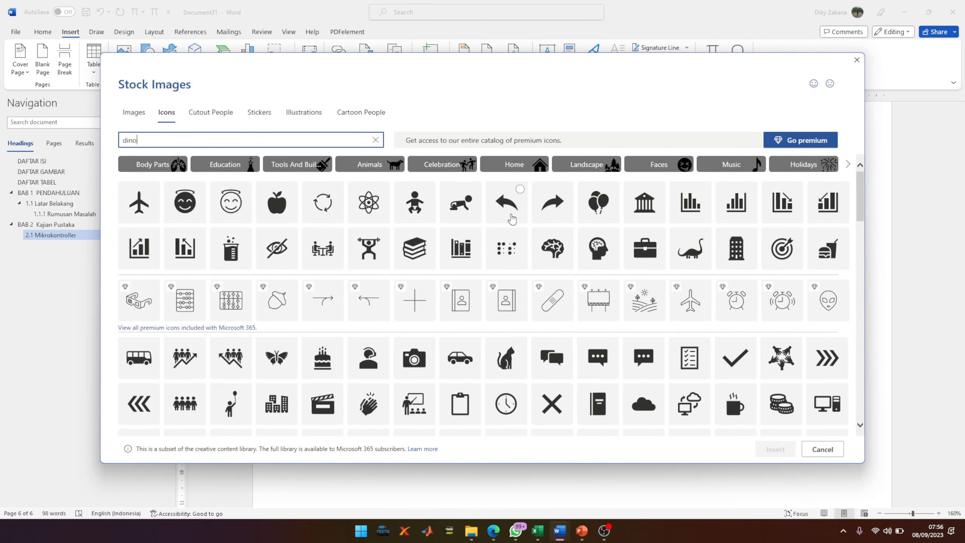
key("BackSpace")
key("BackSpace")
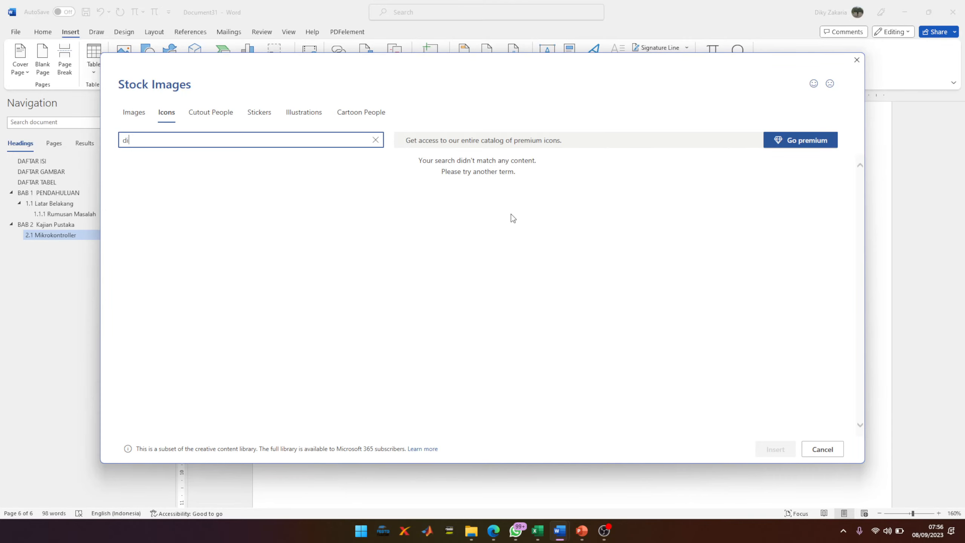
key("BackSpace")
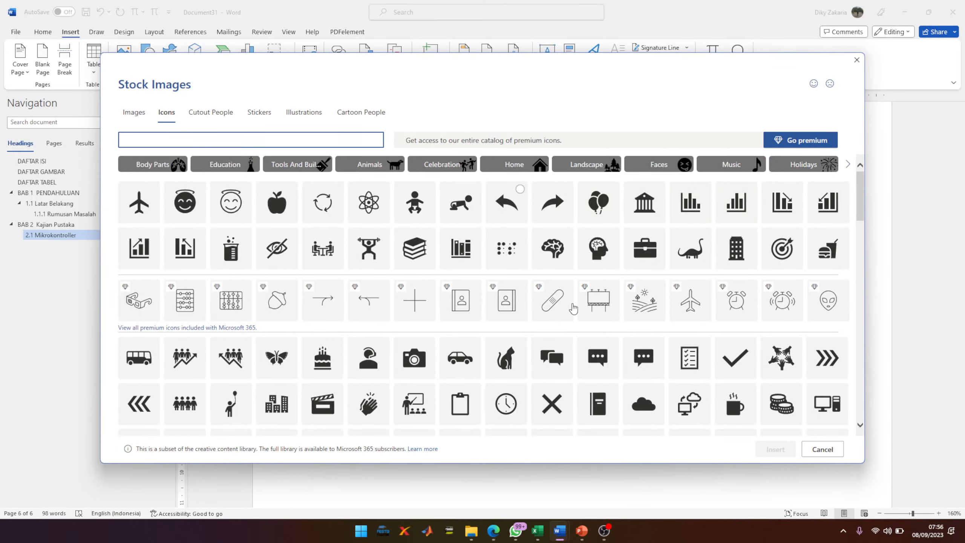
- Select the cat icon, browse the Animals icon category and clear the category filter
scroll(606, 329, "down", 1)
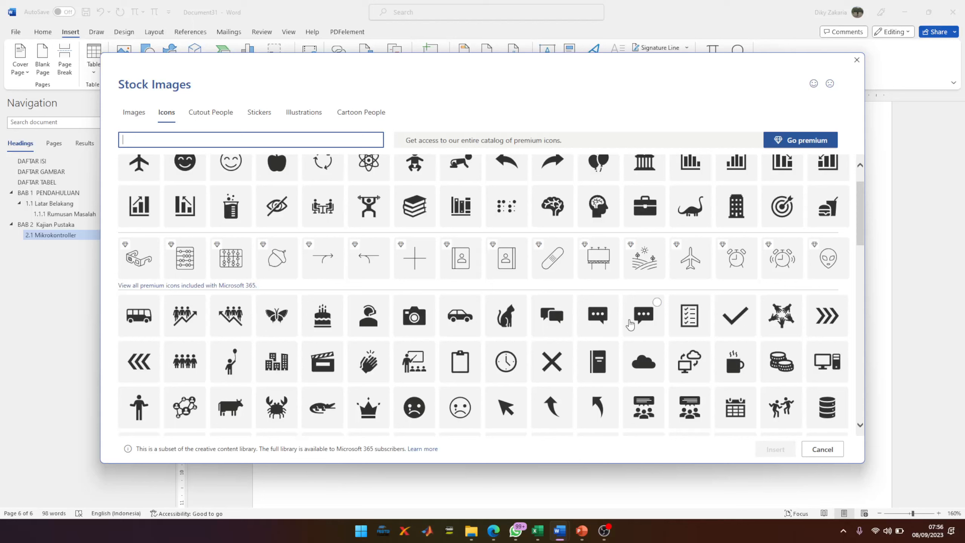
left_click(510, 329)
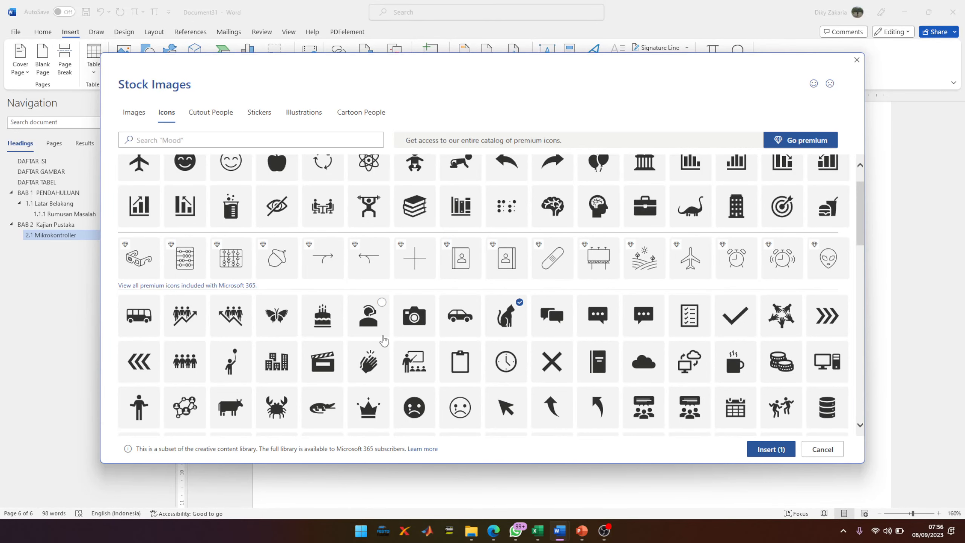
scroll(376, 325, "up", 1)
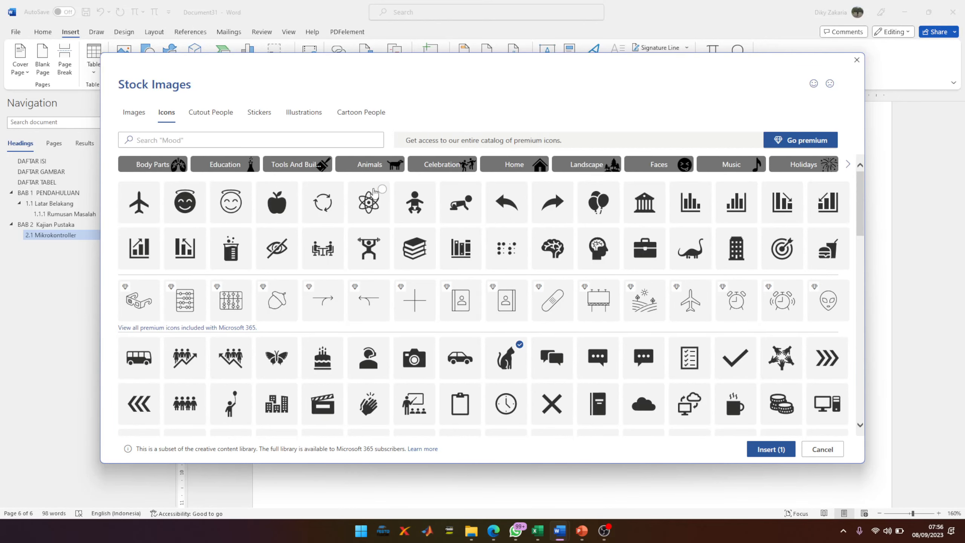
left_click(368, 167)
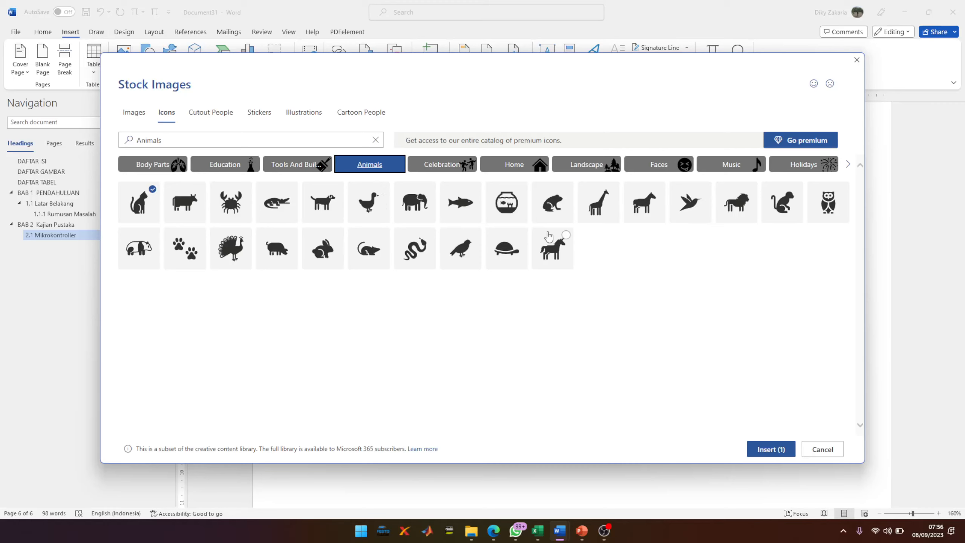
left_click(209, 140)
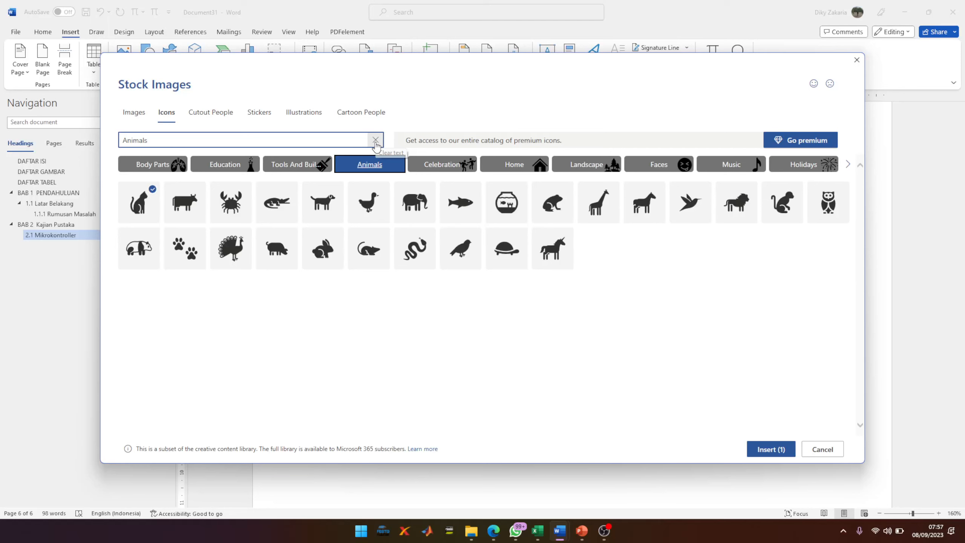
left_click(375, 140)
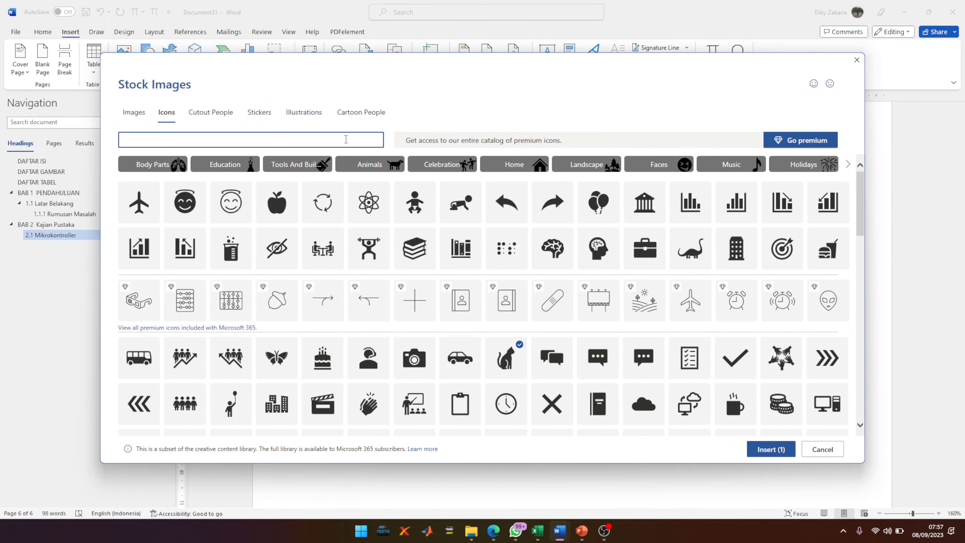
- Search the icons for "t rex", insert the matching dinosaur icon below the Gambar 1 caption and delete the cat icon inserted with it
type("t")
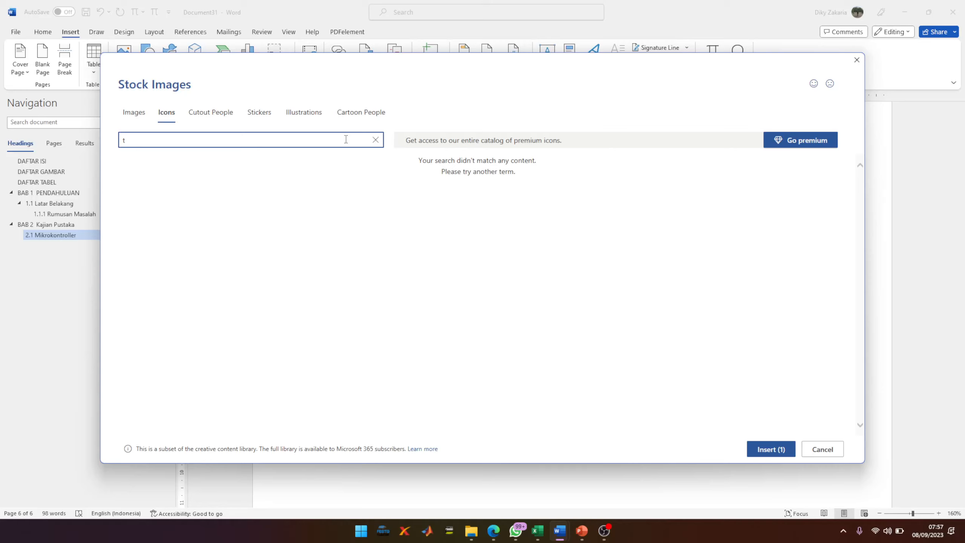
type("yre")
key("BackSpace")
key("BackSpace")
key("BackSpace")
type("rex")
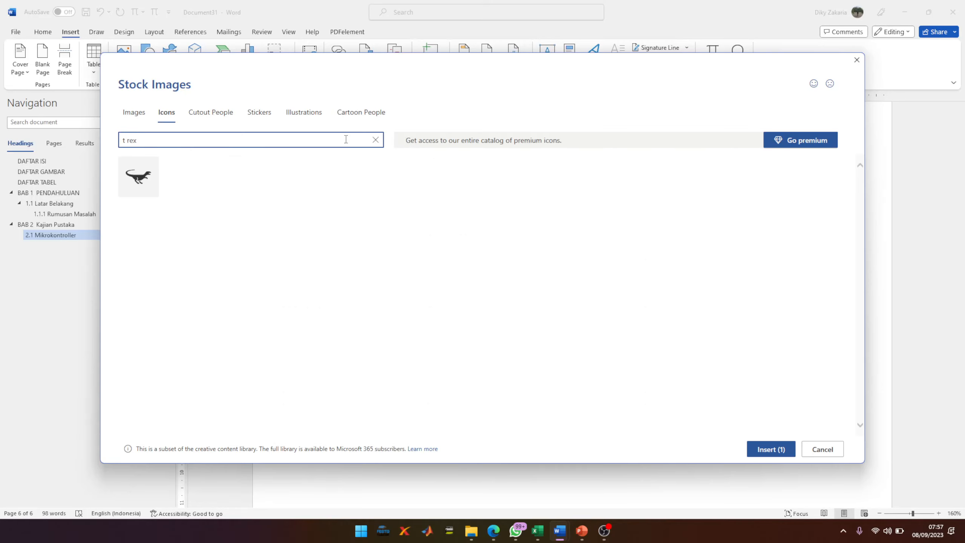
left_click(152, 182)
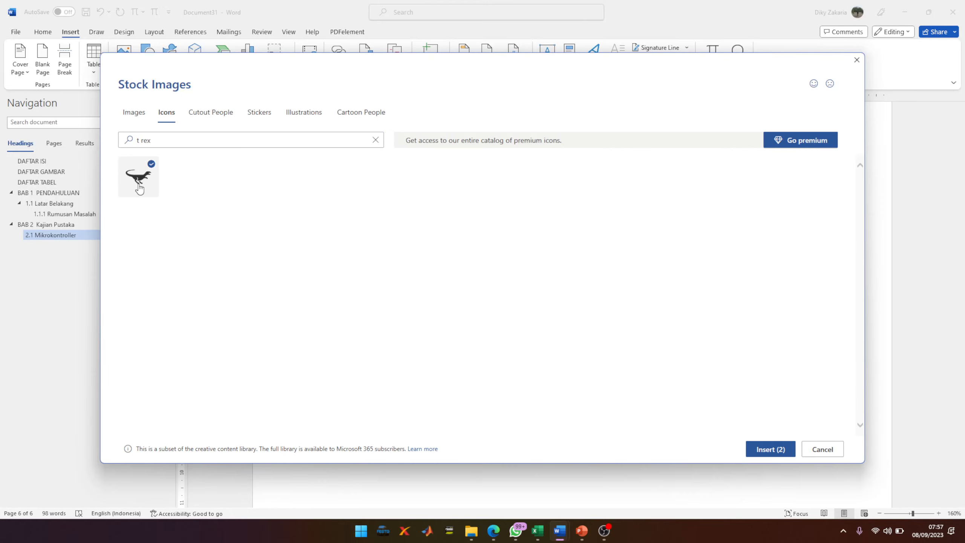
key("Return")
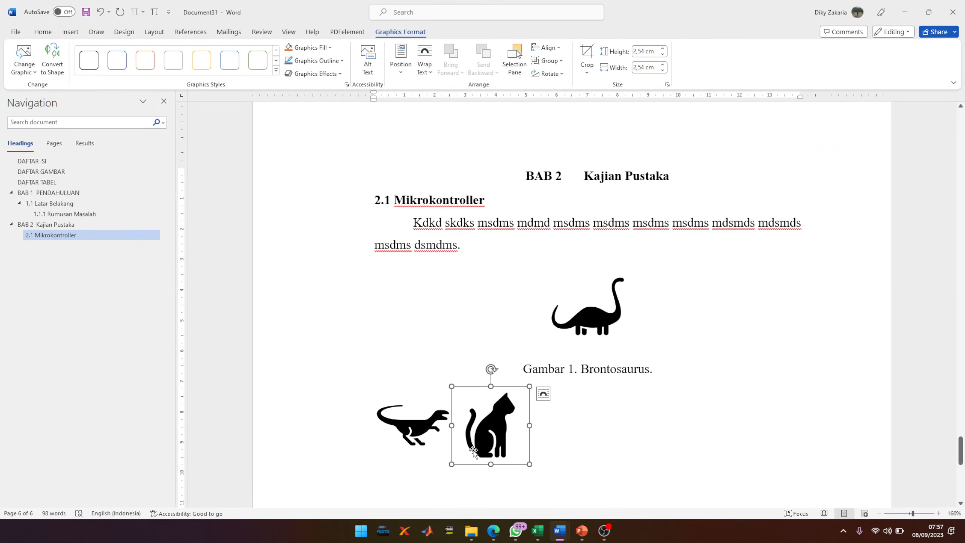
key("Delete")
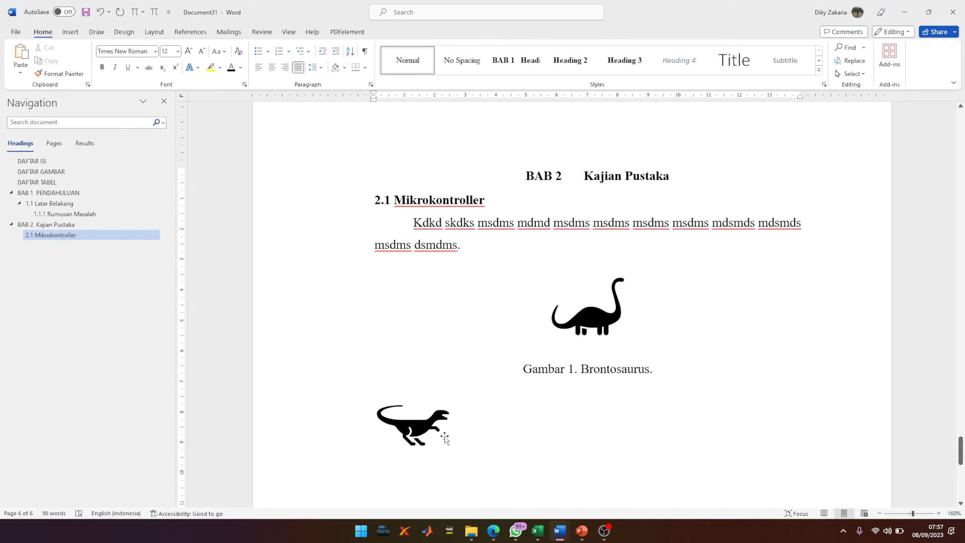
- Center the T. rex icon horizontally below the Gambar 1 caption
left_click(443, 433)
left_click(43, 32)
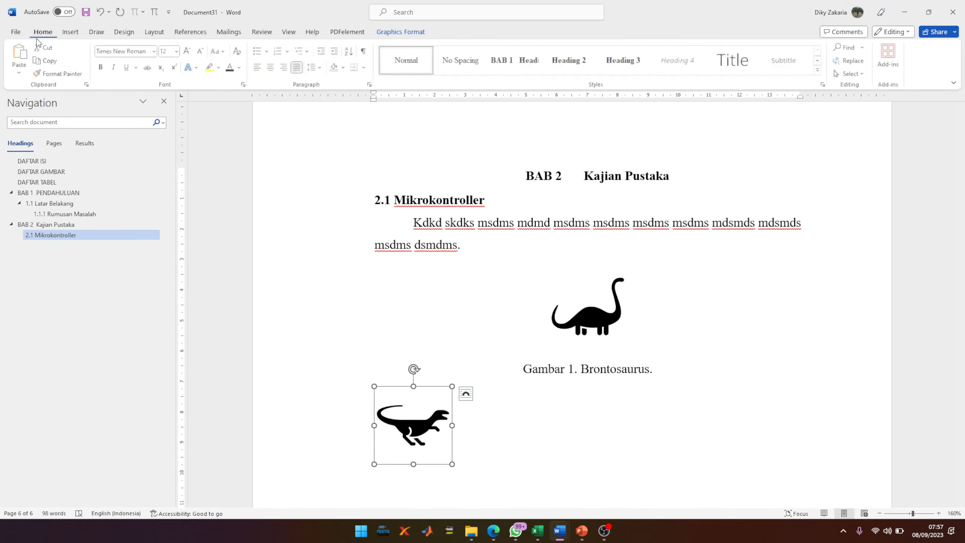
left_click(272, 67)
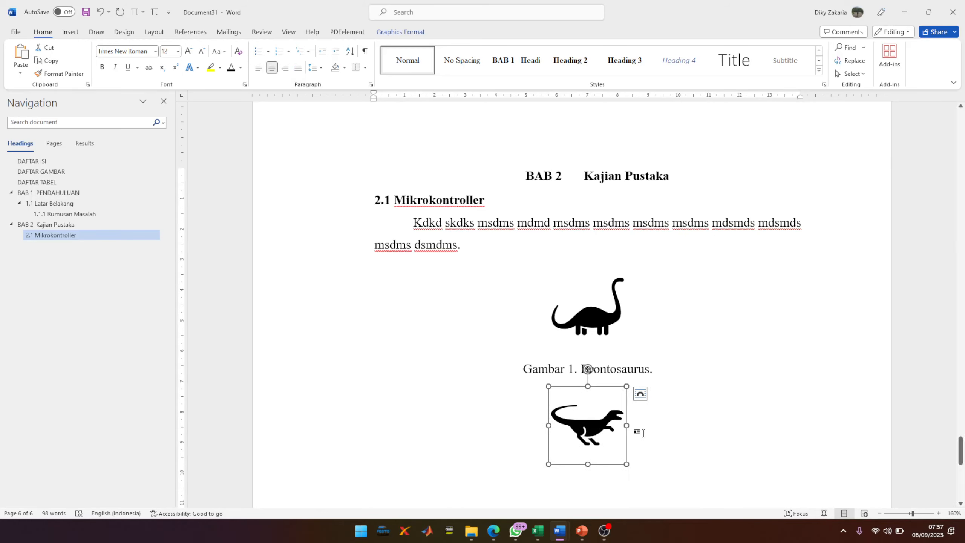
left_click(857, 420)
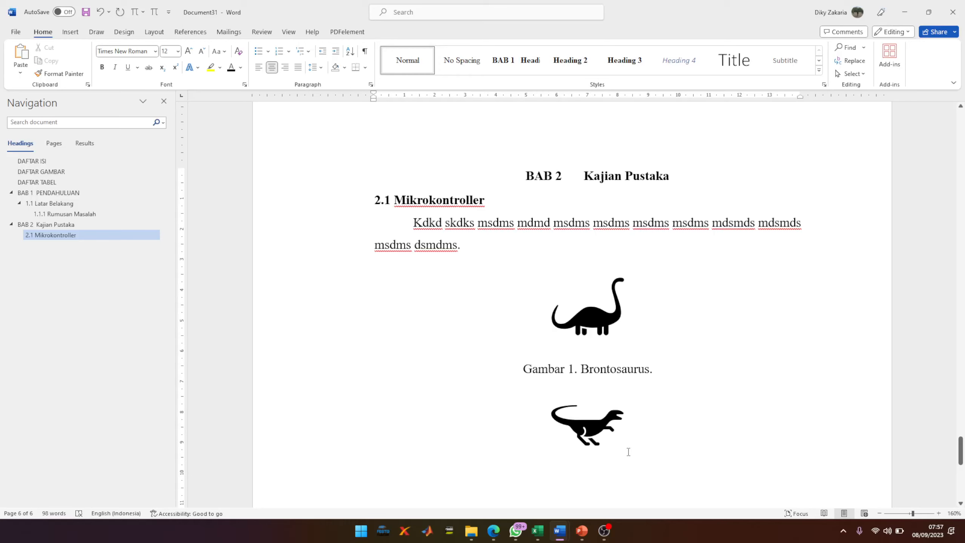
- Select the centered T. rex icon and bring up its available commands
left_click(596, 430)
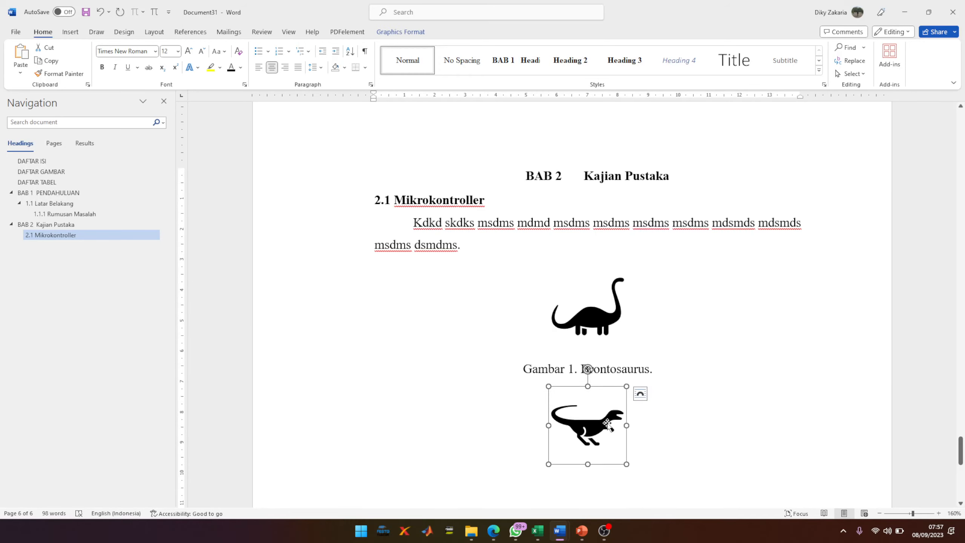
right_click(608, 423)
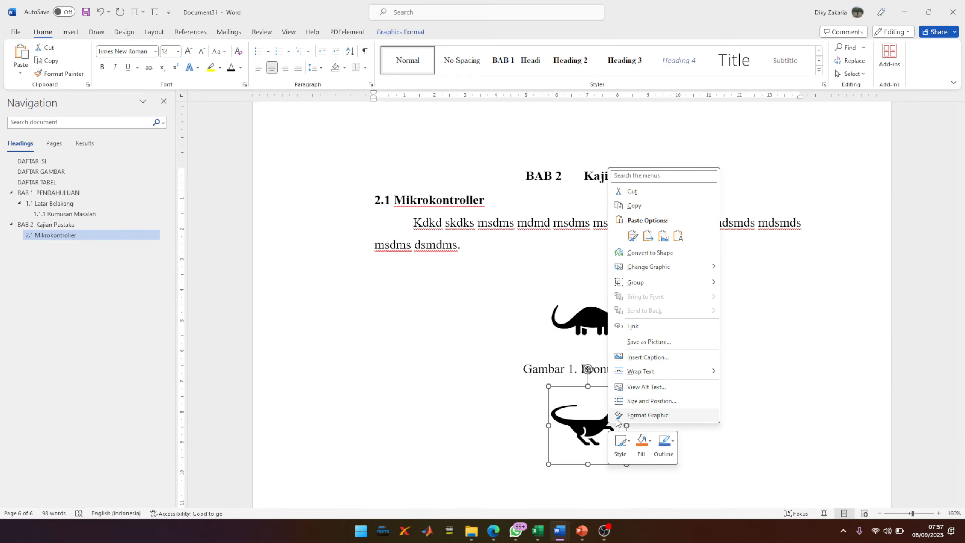
- Insert the caption "Gambar 2. T-rex" below the second dinosaur picture, using the Gambar label
left_click(648, 357)
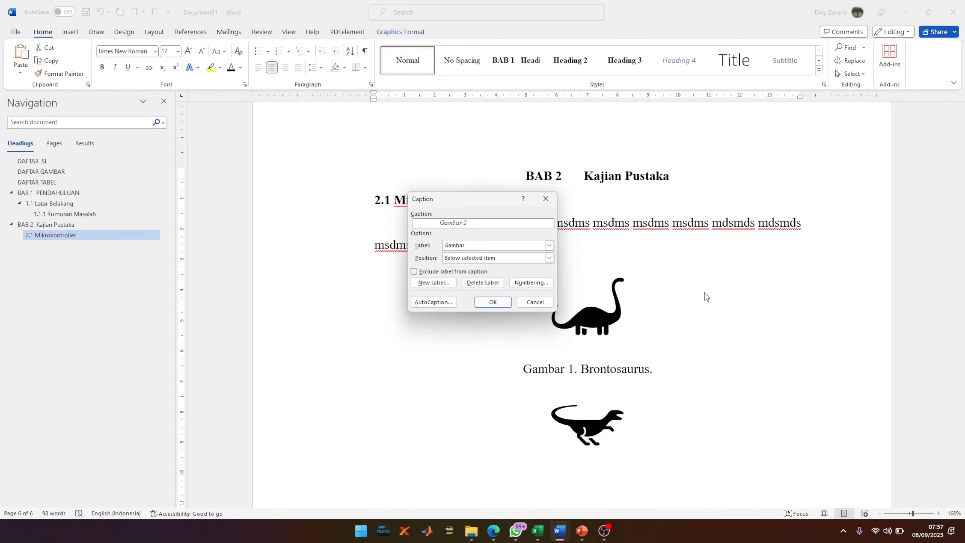
type(". T")
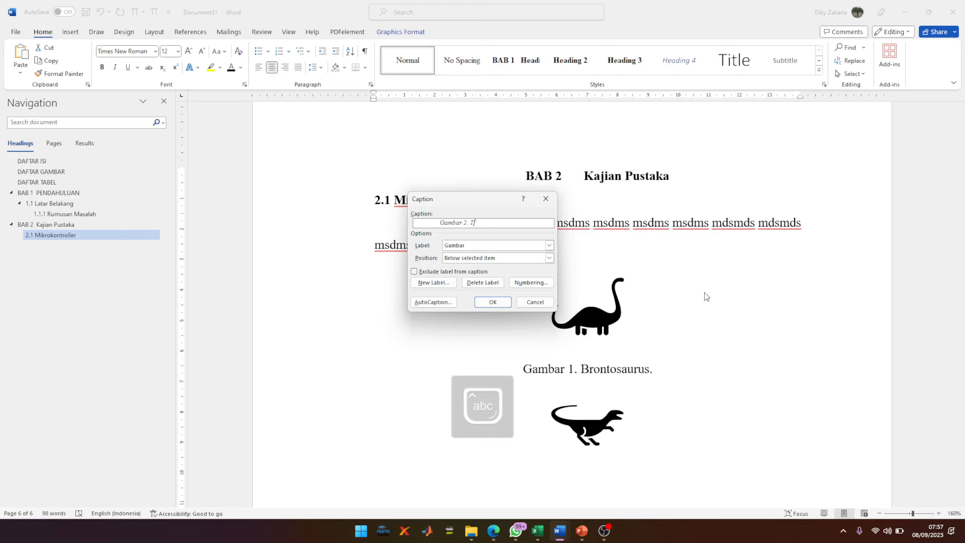
type("-rex")
key("Return")
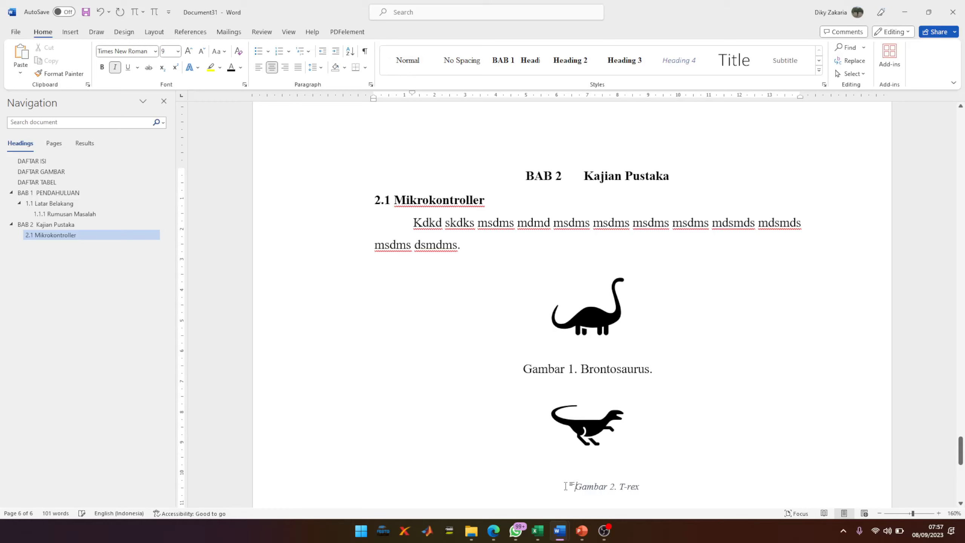
- Center the T-rex caption without indent and format it as black, non-italic 12 pt text
key("ctrl+j")
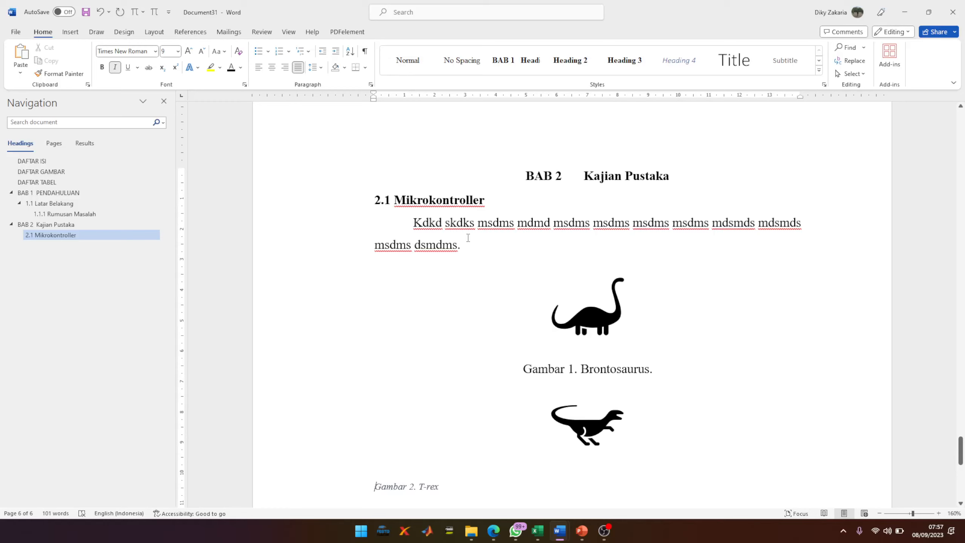
left_click(273, 66)
scroll(506, 272, "down", 3)
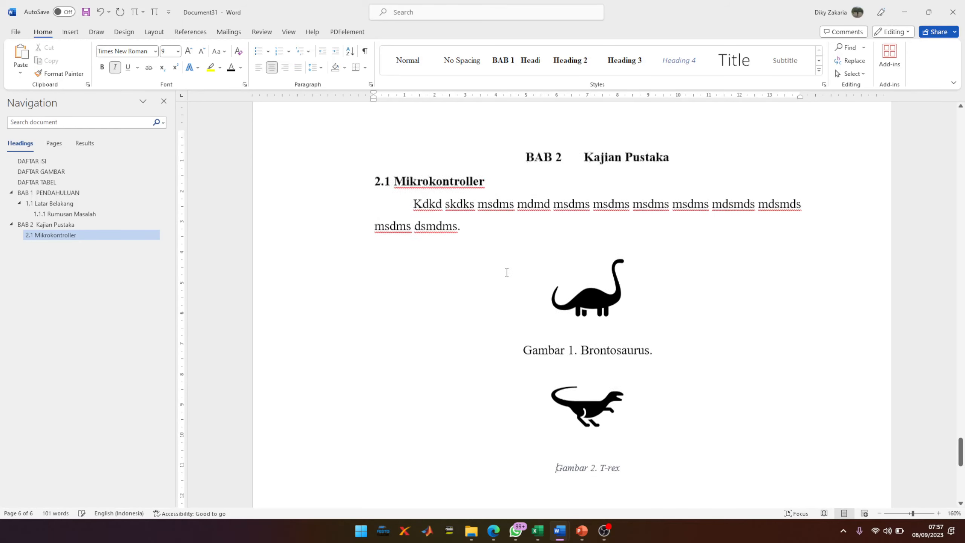
triple_click(580, 372)
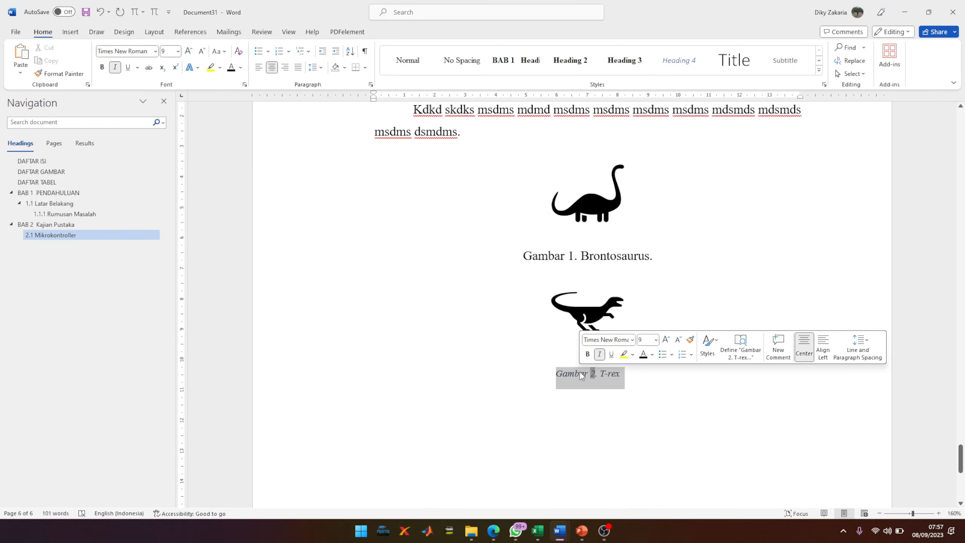
left_click(188, 51)
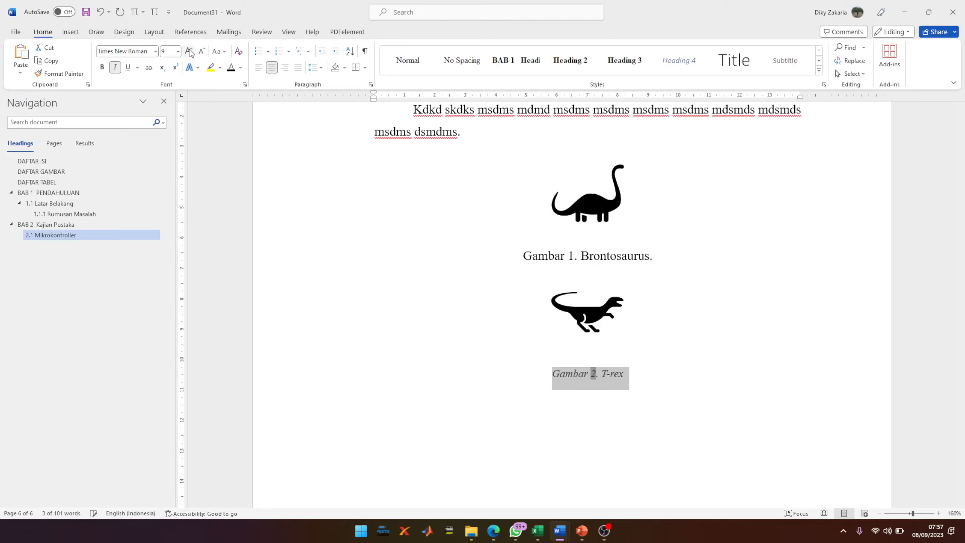
left_click(188, 51)
left_click(187, 51)
left_click(115, 67)
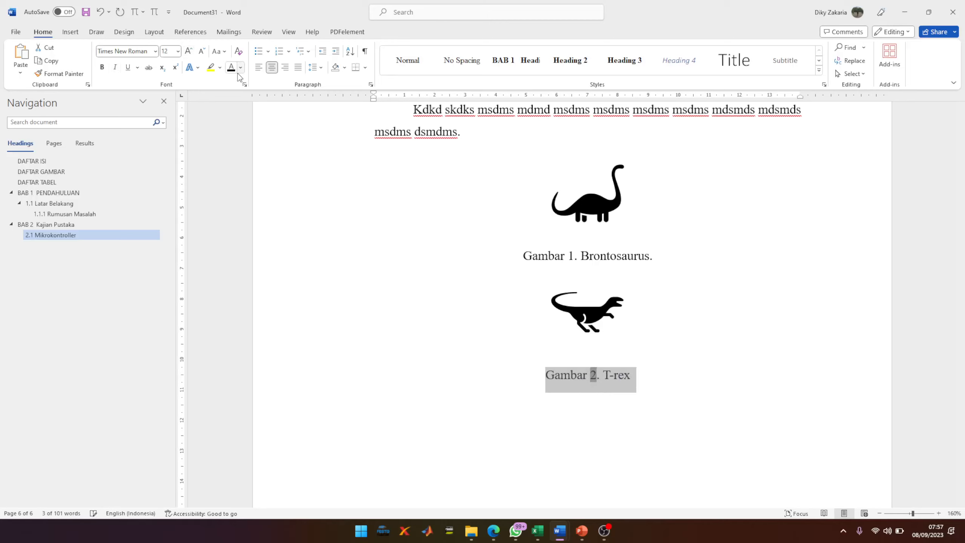
left_click(707, 358)
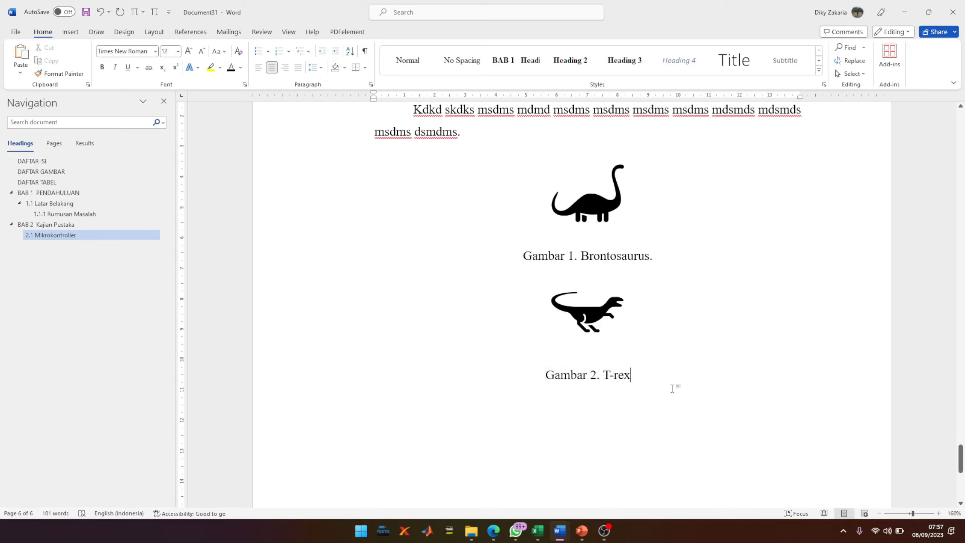
- End the T-rex caption with a period and start a new unindented paragraph below it
type(".")
key("Return")
key("BackSpace")
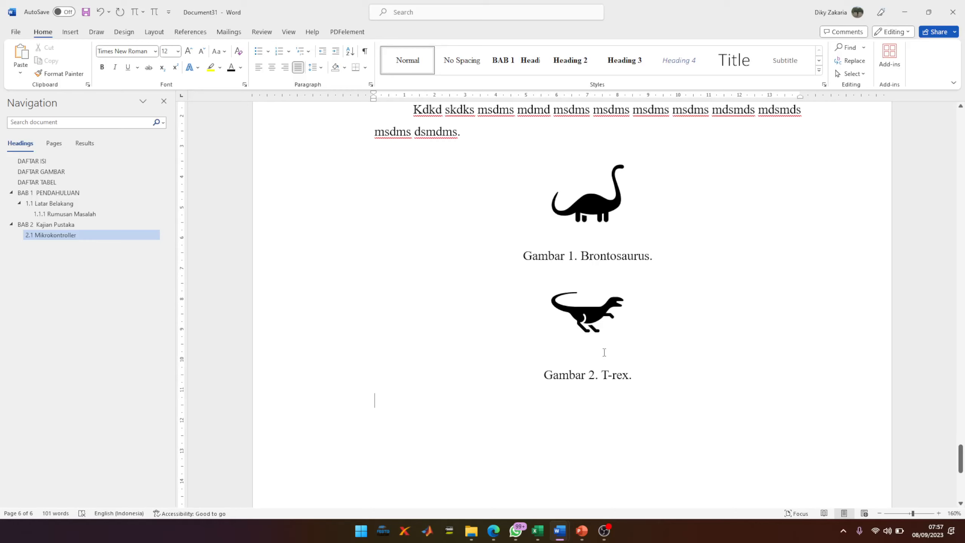
- Create a new caption label named "Tabel" for a caption in the empty paragraph below the T-rex caption
left_click(192, 34)
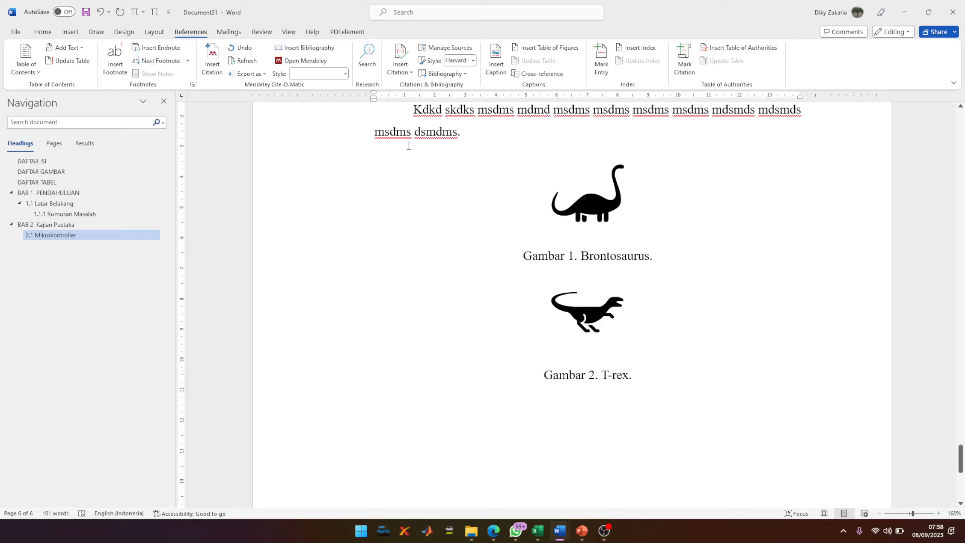
left_click(495, 74)
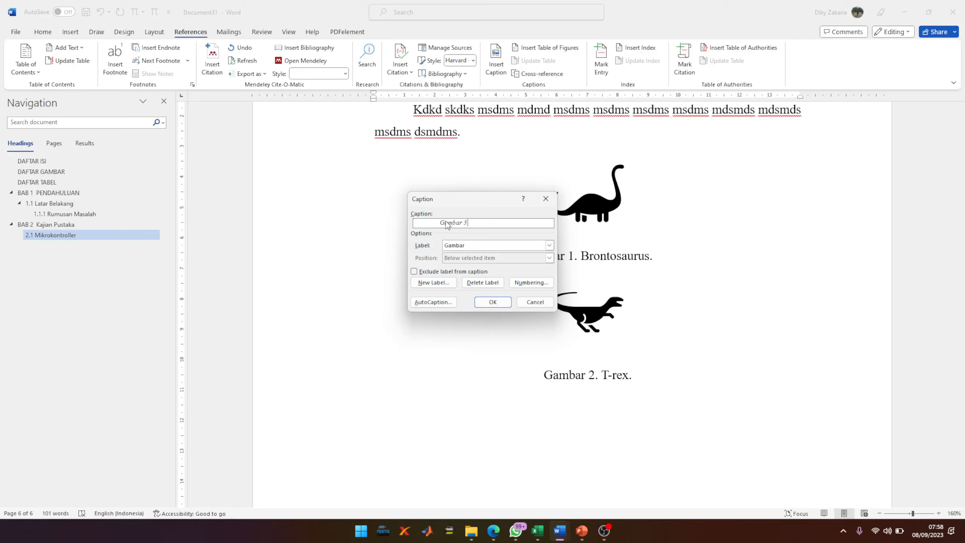
left_click(478, 245)
left_click(479, 243)
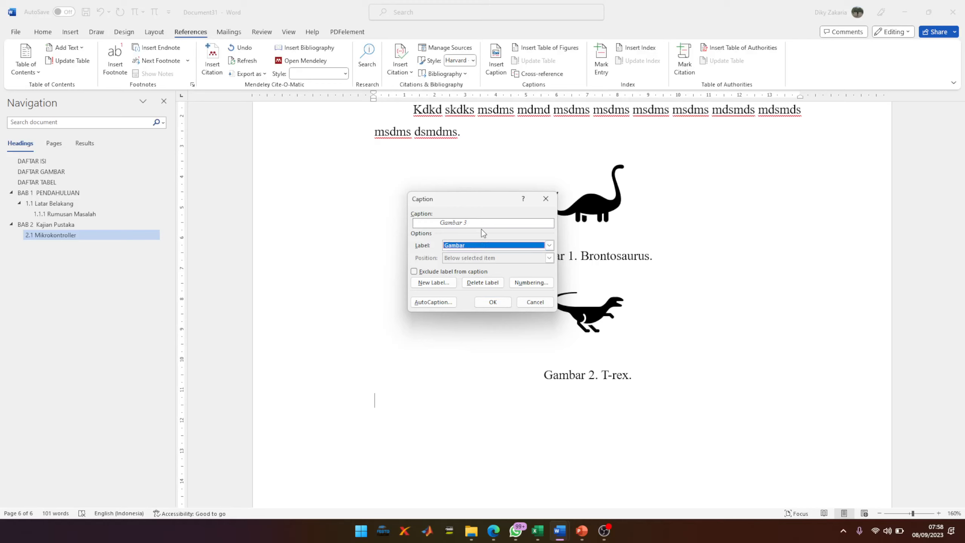
left_click(444, 284)
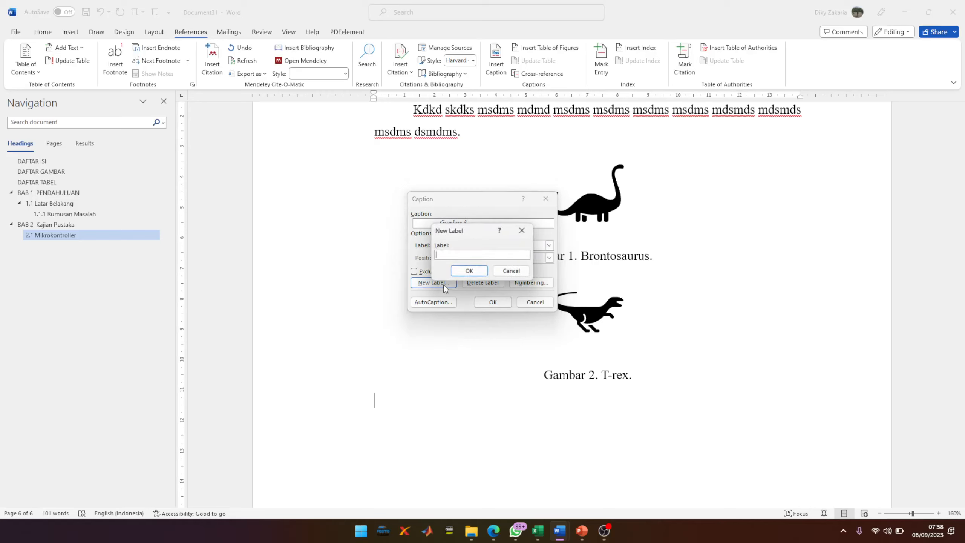
type("Tabel")
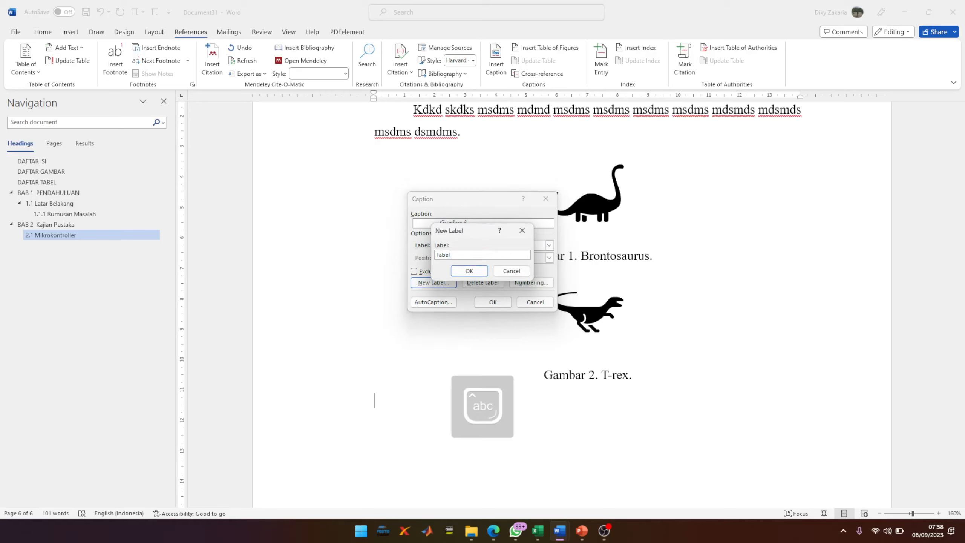
key("Return")
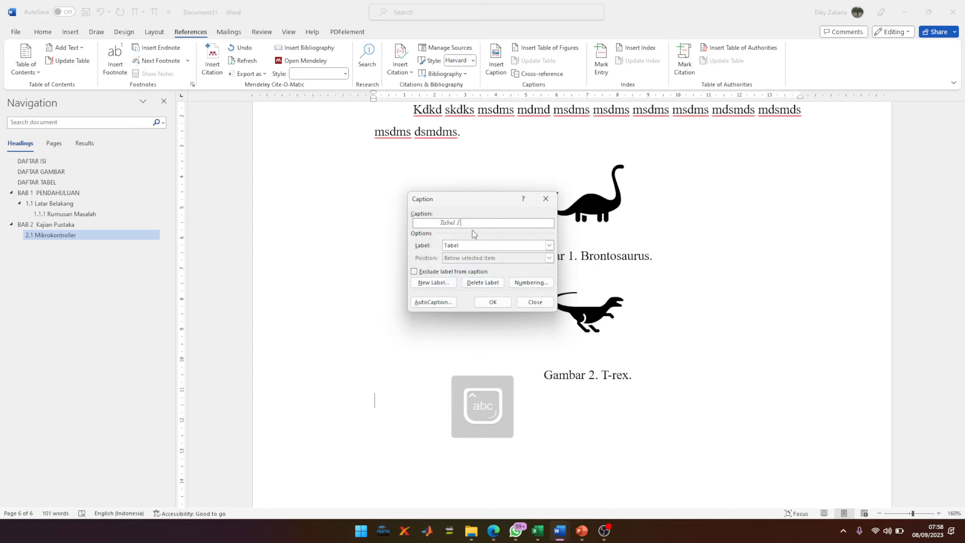
- Complete the caption as "Tabel 1. Daftar dinosaurus." and insert it
type(".")
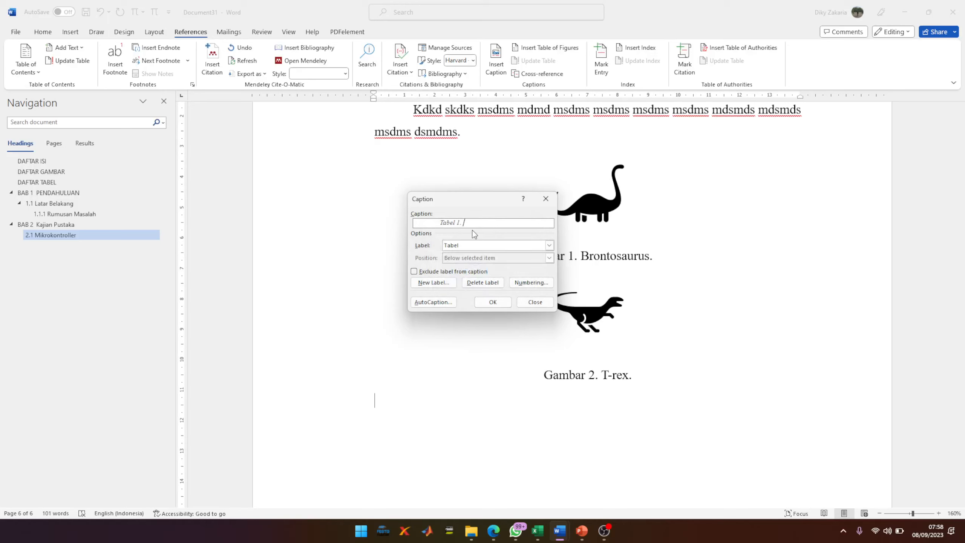
key("Caps_Lock")
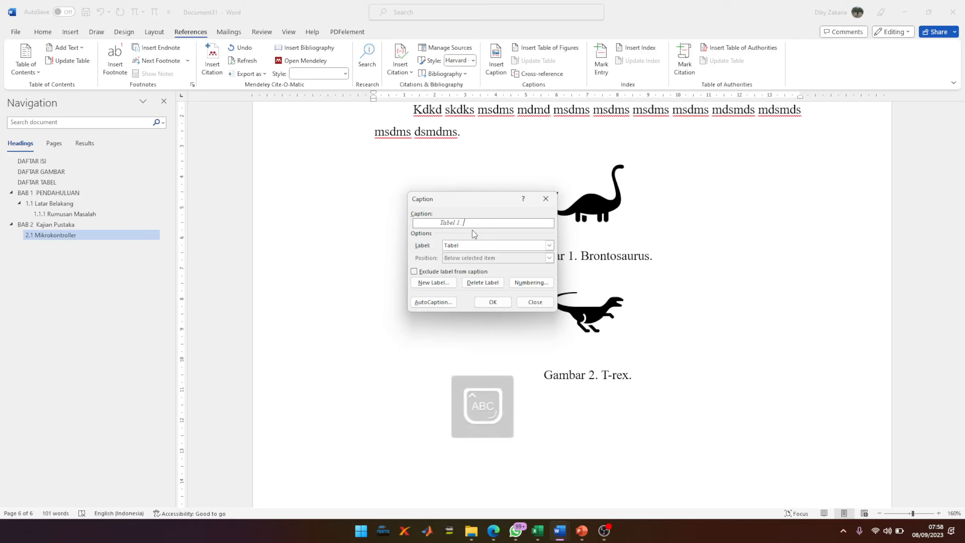
key("Caps_Lock")
type("Daftar dinosaurus.")
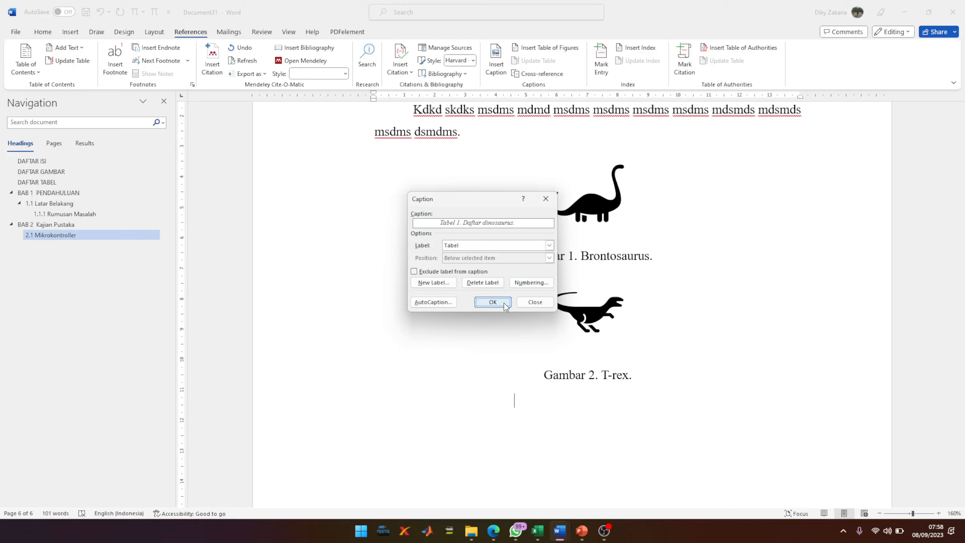
left_click(493, 302)
- Remove the first-line indent from the table caption and center it
left_click(393, 403)
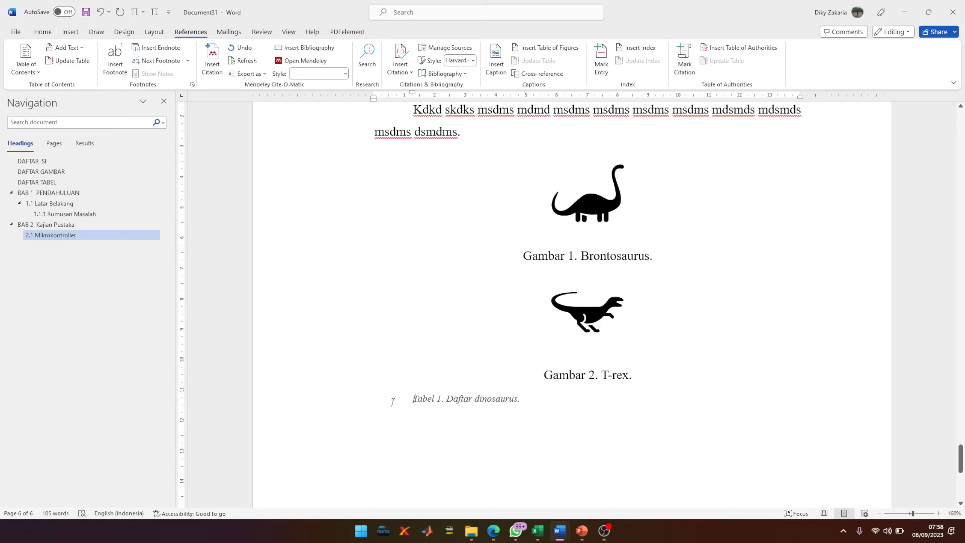
key("BackSpace")
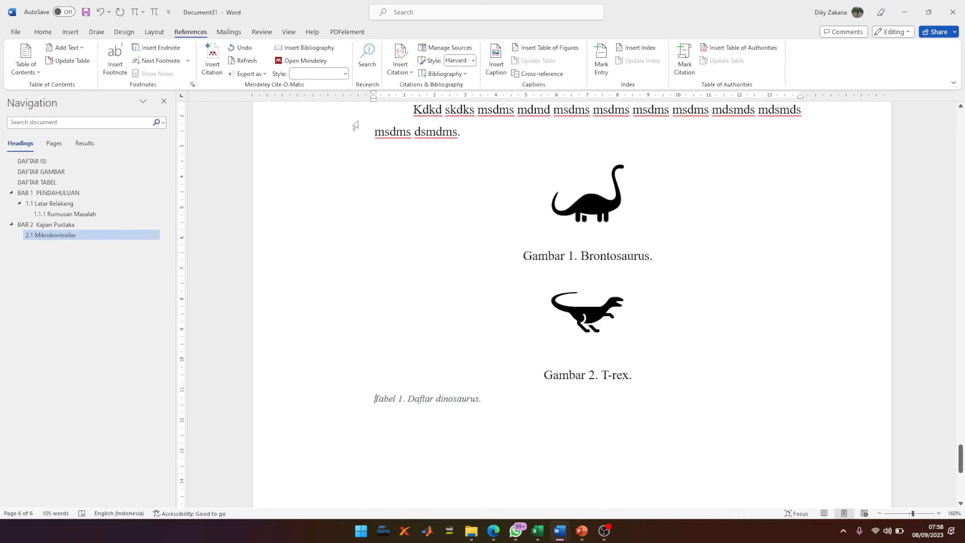
left_click(48, 32)
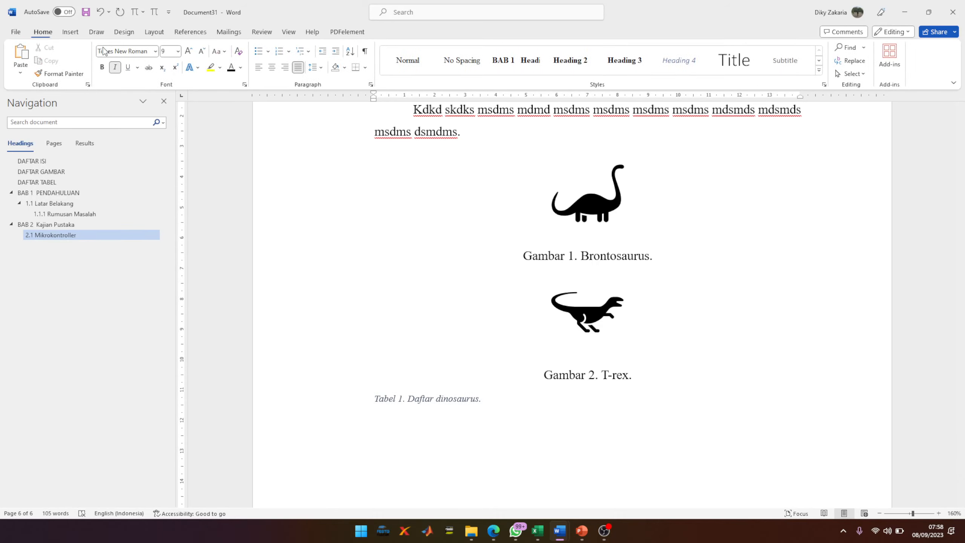
left_click(271, 67)
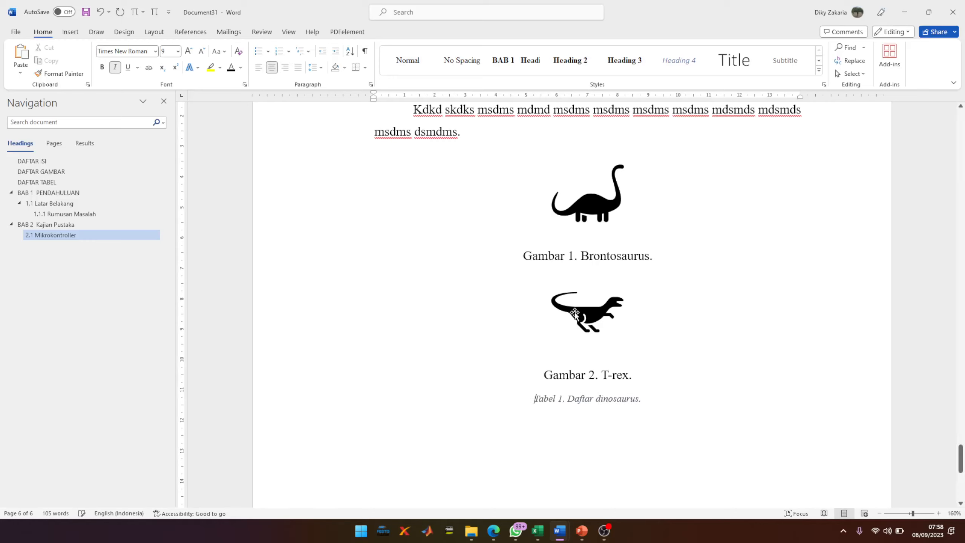
- Format the table caption as black, non-italic 12 pt text
triple_click(586, 403)
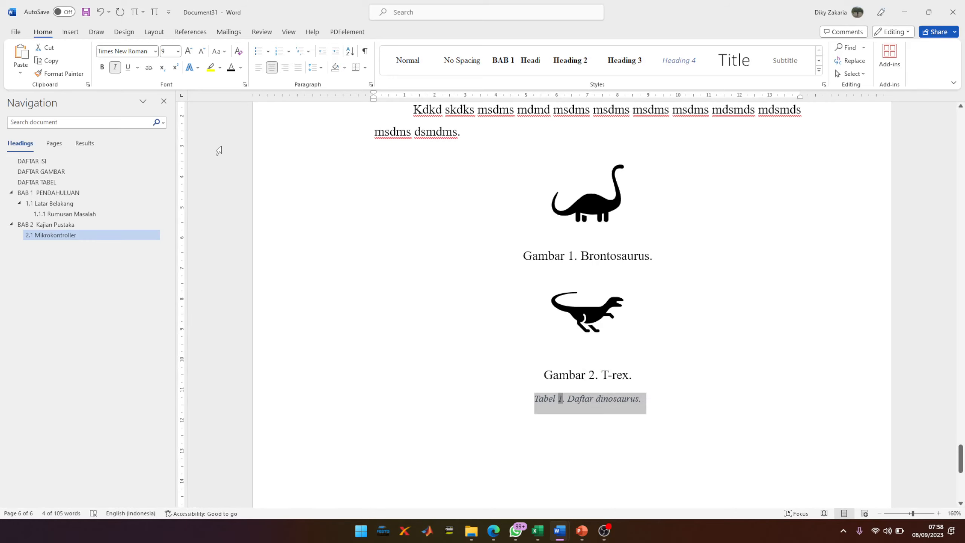
left_click(115, 68)
left_click(192, 53)
left_click(192, 53)
left_click(192, 53)
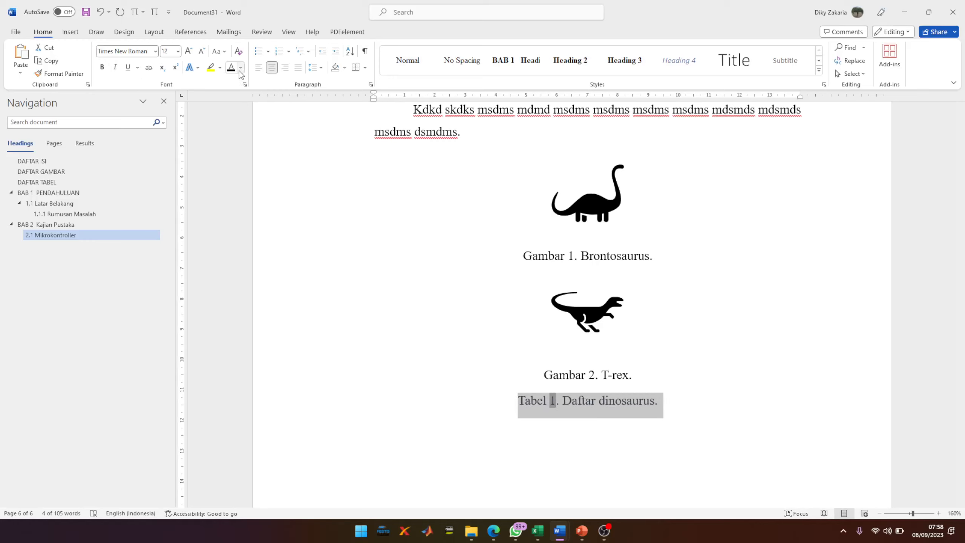
left_click(571, 422)
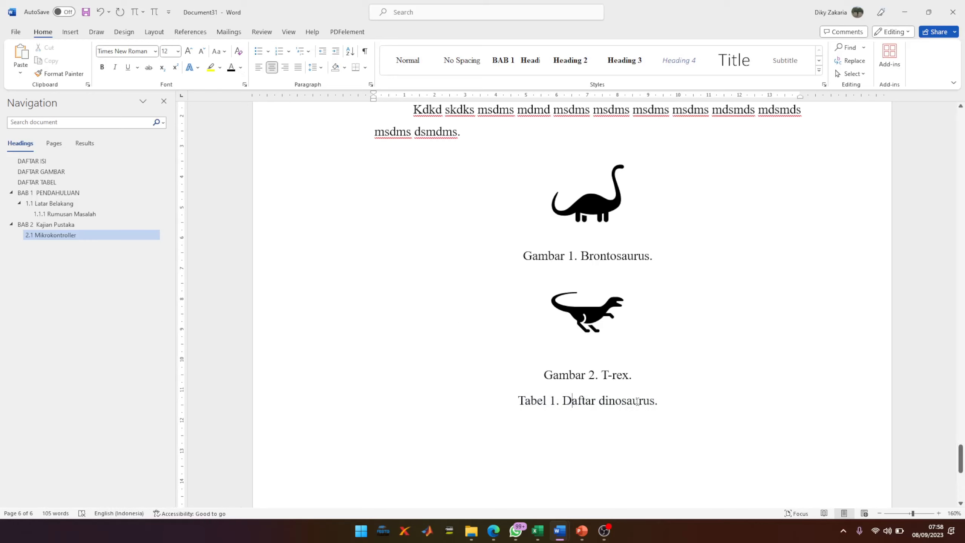
- Add a paragraph below the table caption and insert a table with five columns and five rows there
key("Return")
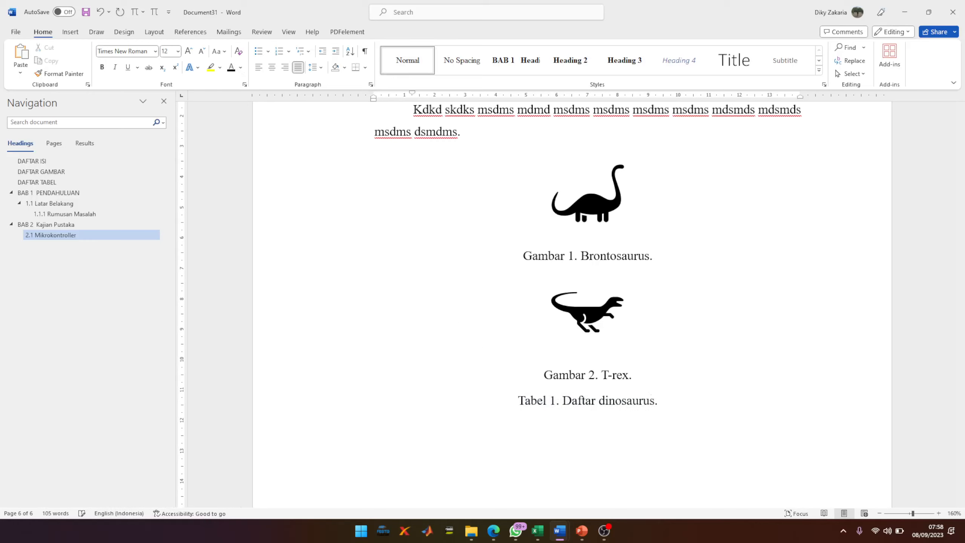
left_click(76, 37)
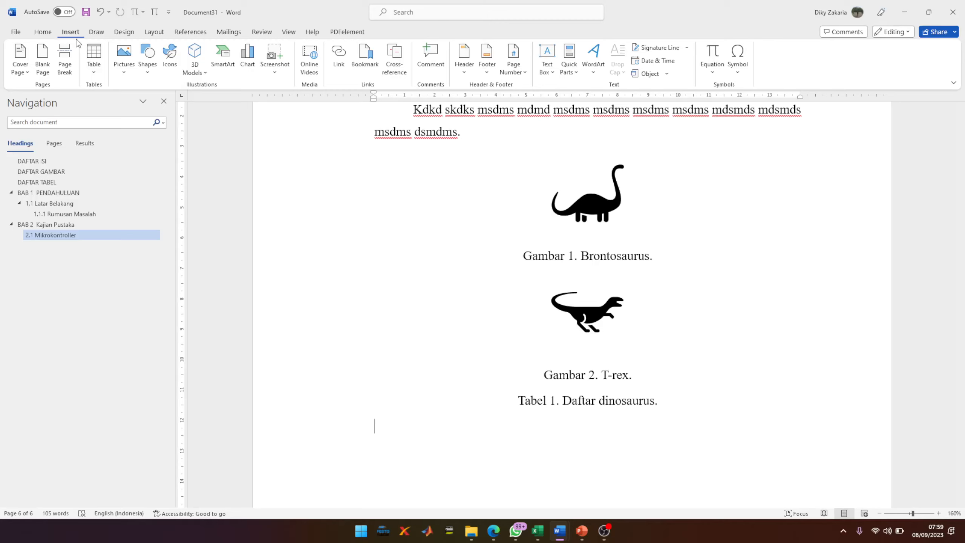
left_click(94, 60)
left_click(129, 138)
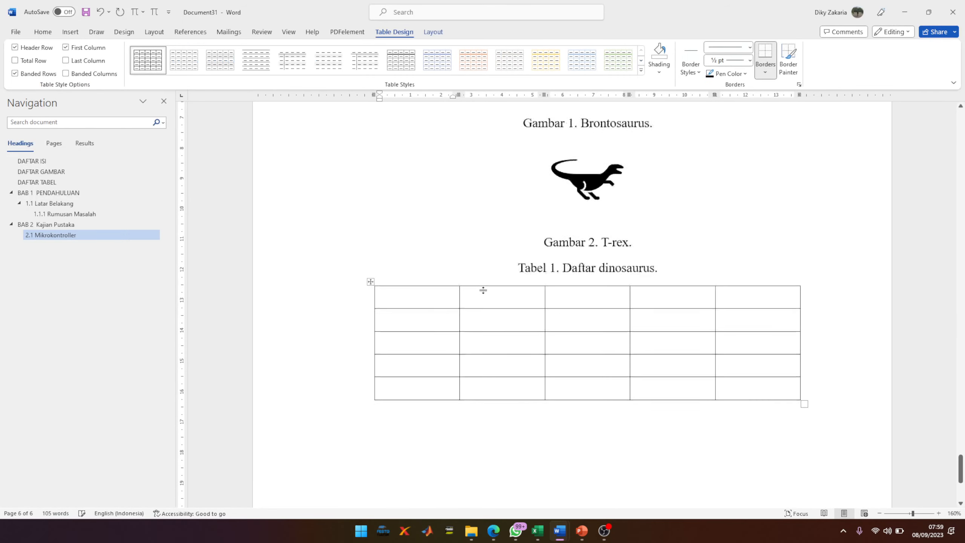
- Write the sentence "Alhamdulillah KTI sudah selesai." below the table
scroll(490, 425, "up", 1)
left_click(495, 434)
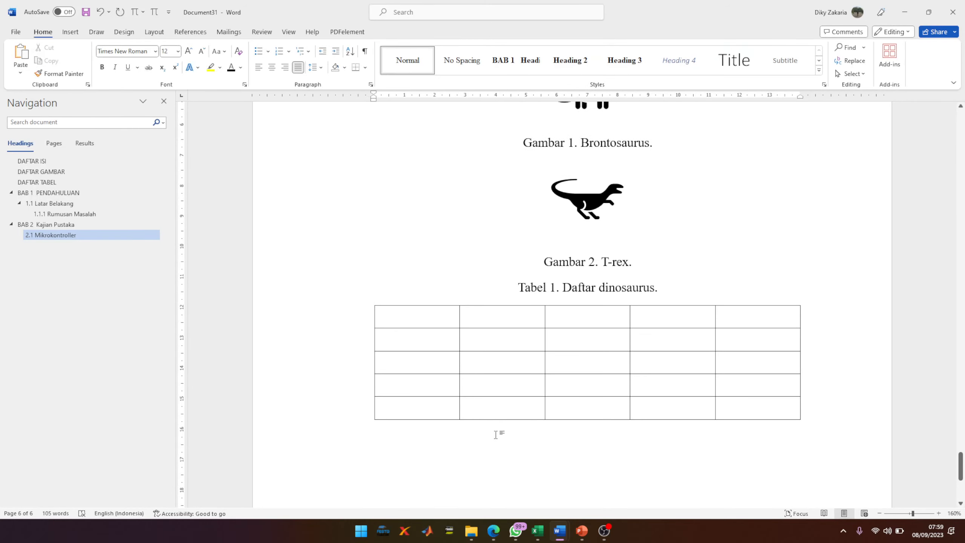
type("alham")
type("dulillah")
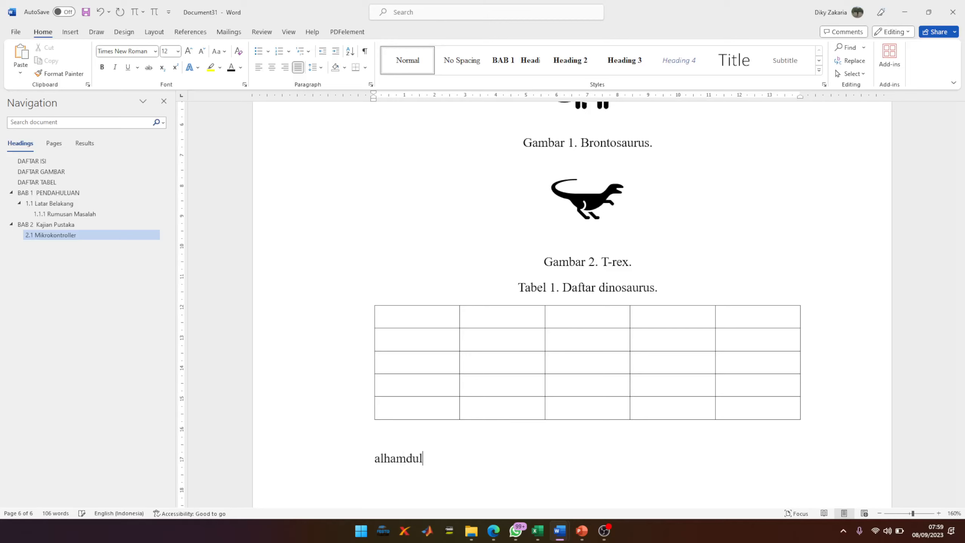
key("Caps_Lock")
type("KTI")
key("Caps_Lock")
type("sudah selesai.")
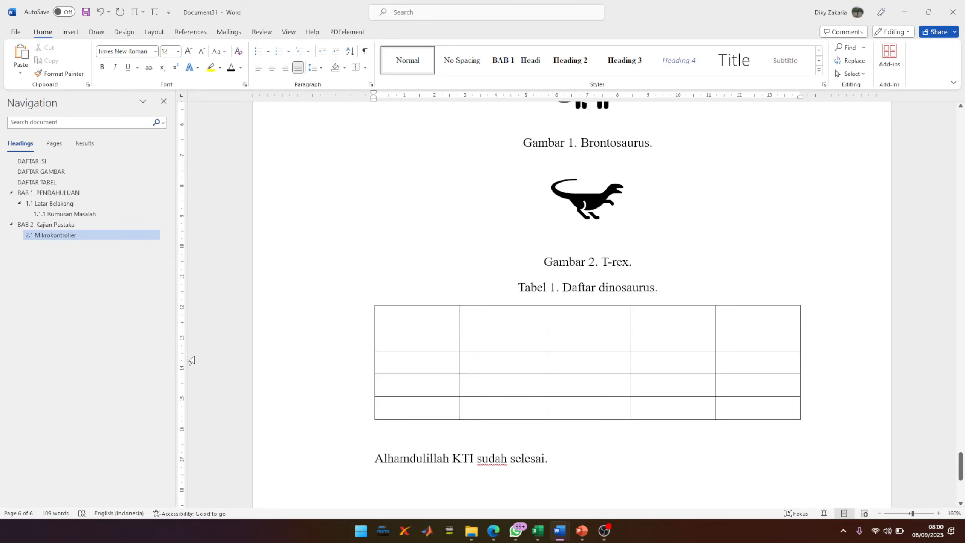
- Add right-aligned page numbers at the top of the pages using the Plain Number 3 style
scroll(192, 361, "up", 10)
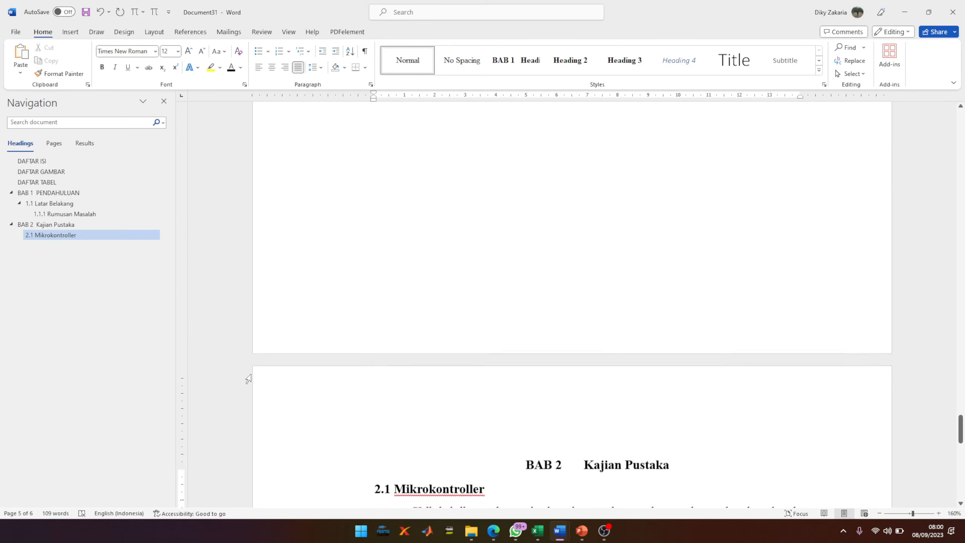
scroll(248, 379, "up", 12)
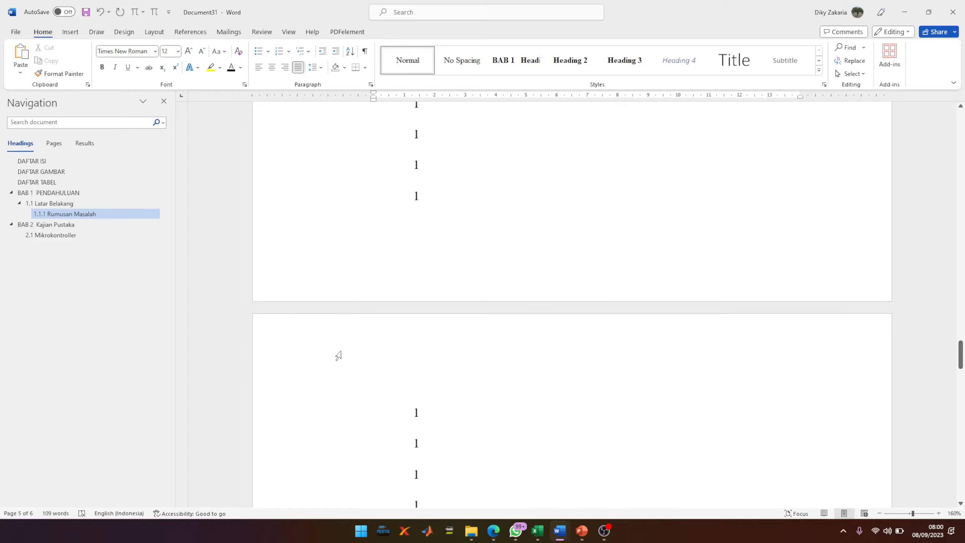
scroll(338, 356, "up", 15)
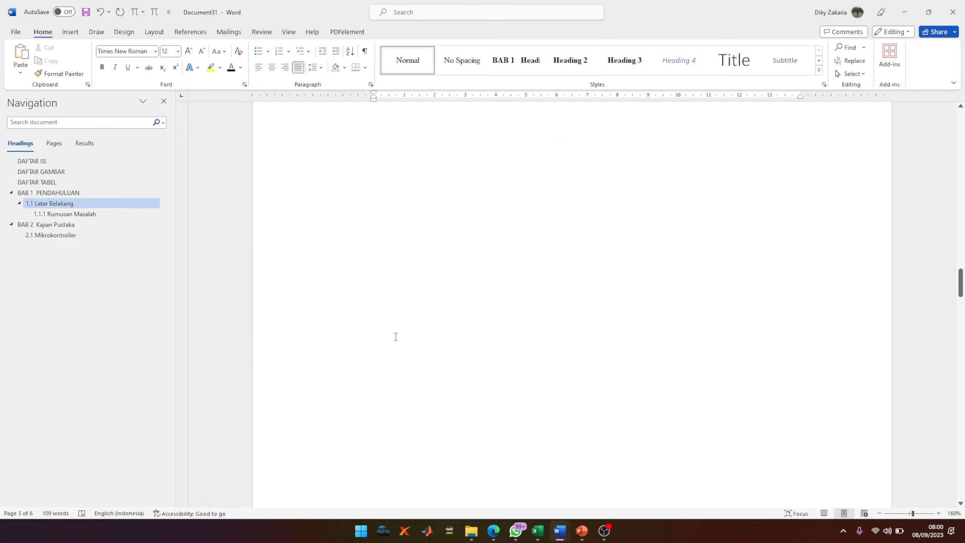
scroll(408, 328, "up", 10)
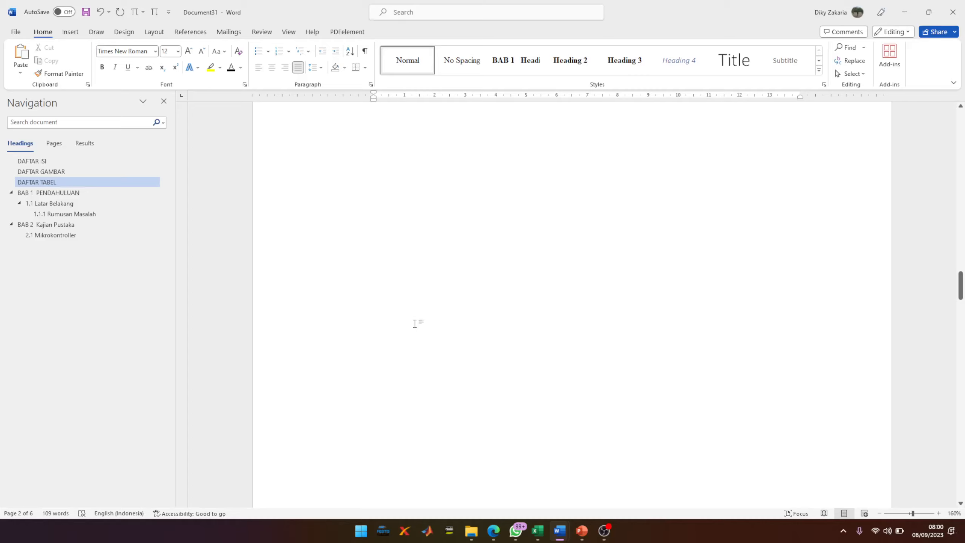
scroll(415, 323, "down", 12)
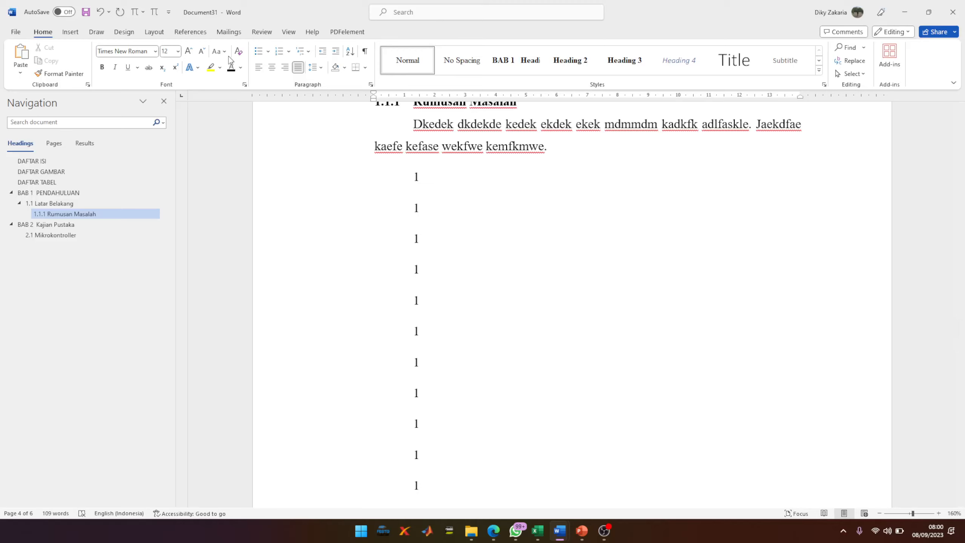
left_click(70, 31)
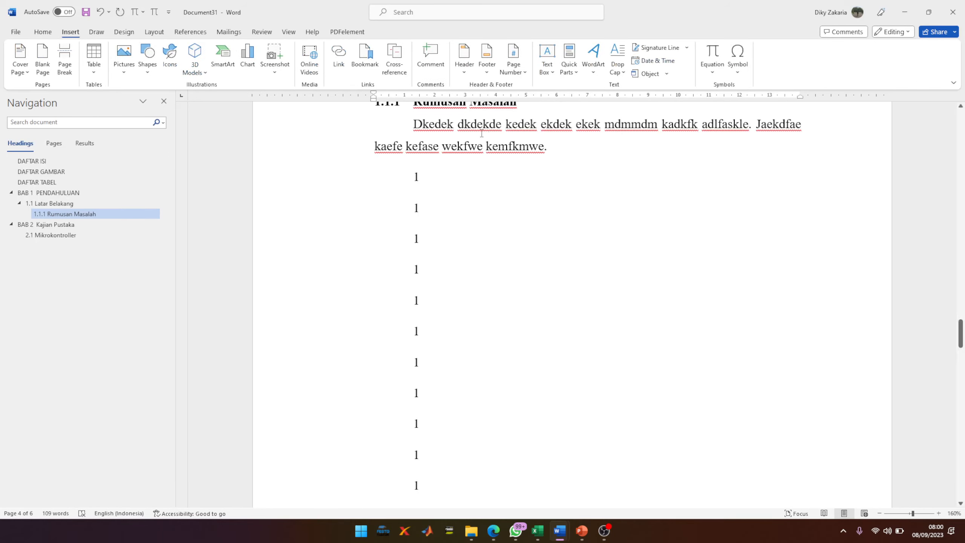
left_click(523, 73)
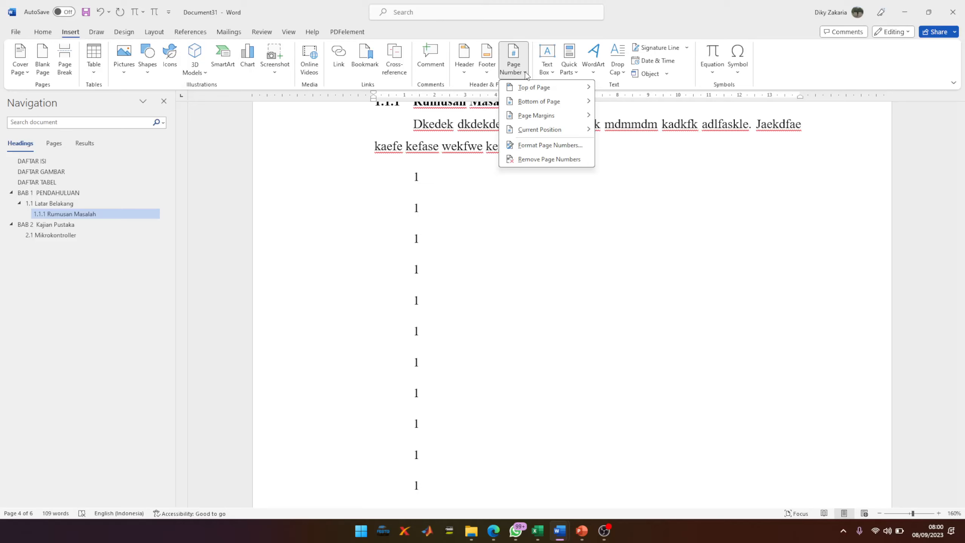
mouse_move(573, 88)
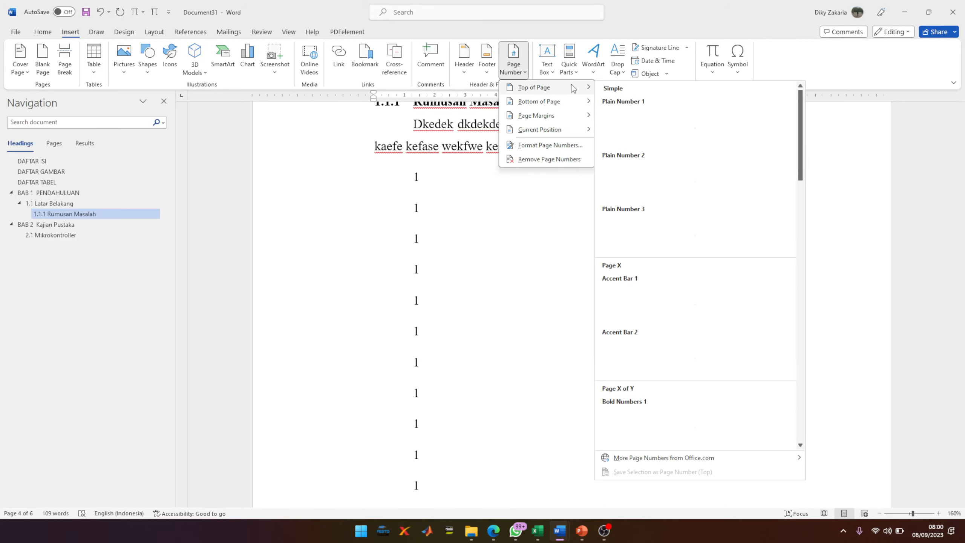
left_click(767, 233)
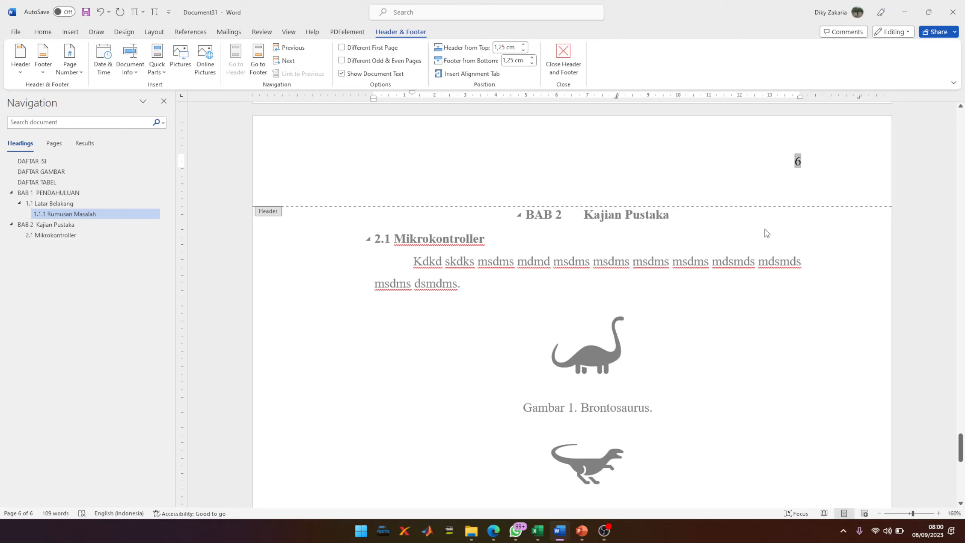
- Check the header page numbers on the first pages and return to the document body
scroll(921, 324, "up", 8)
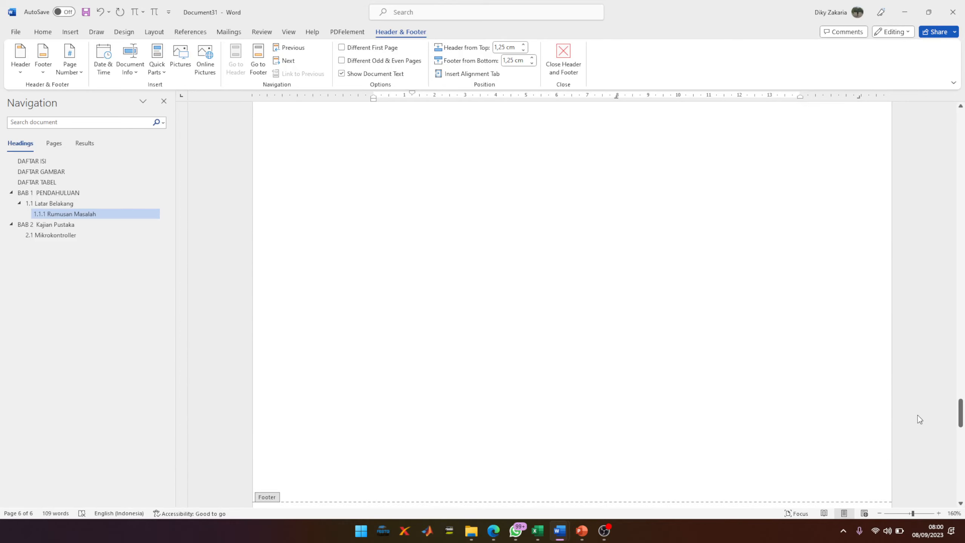
left_click_drag(961, 413, 961, 125)
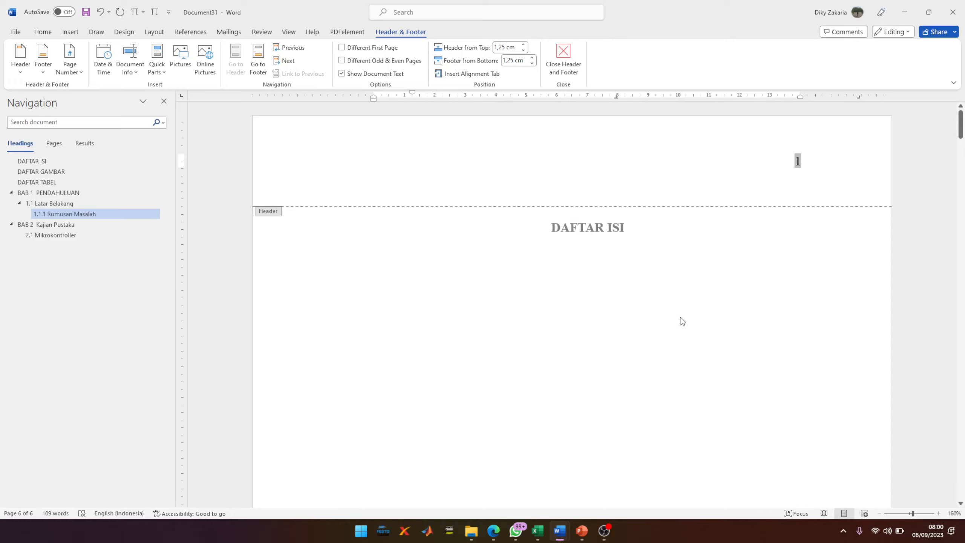
scroll(698, 418, "down", 5)
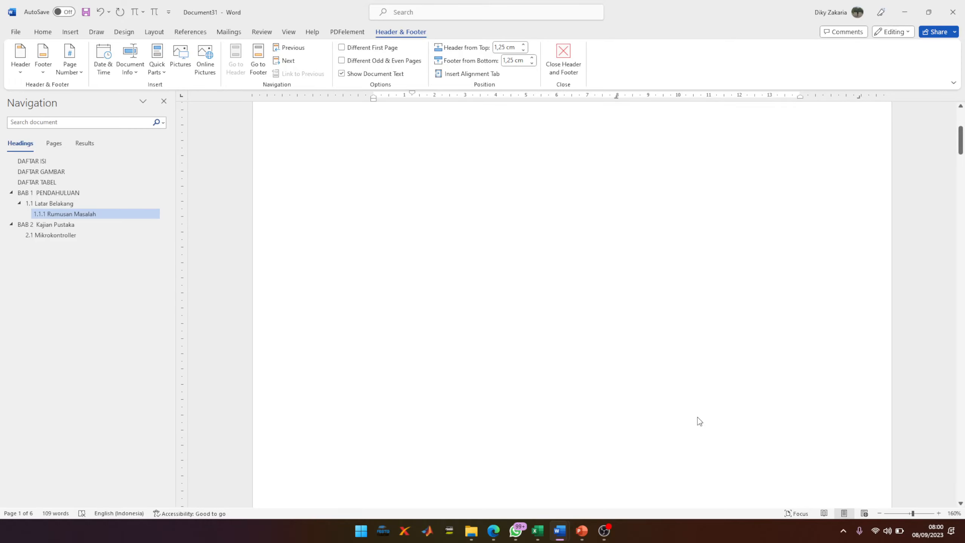
double_click(704, 336)
scroll(648, 254, "down", 3)
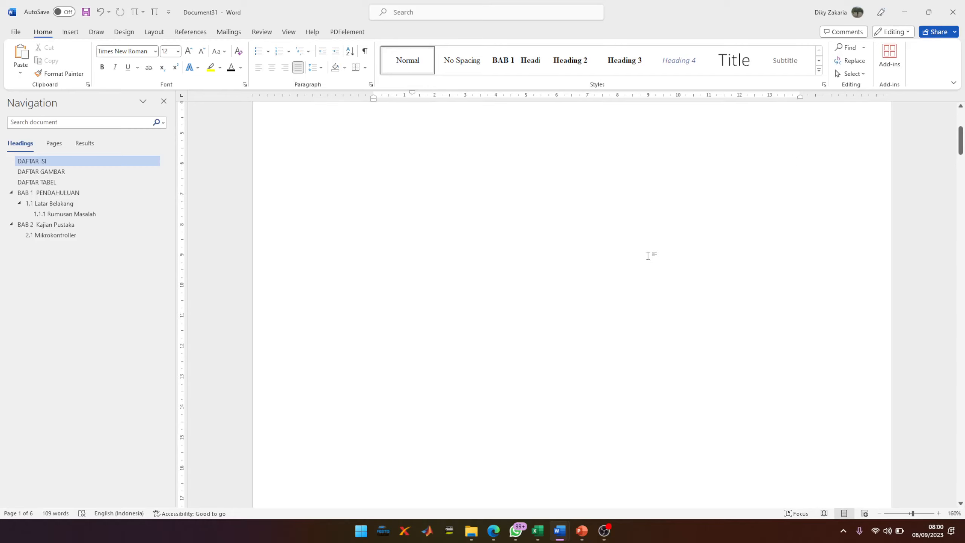
scroll(648, 255, "down", 5)
scroll(711, 270, "up", 12)
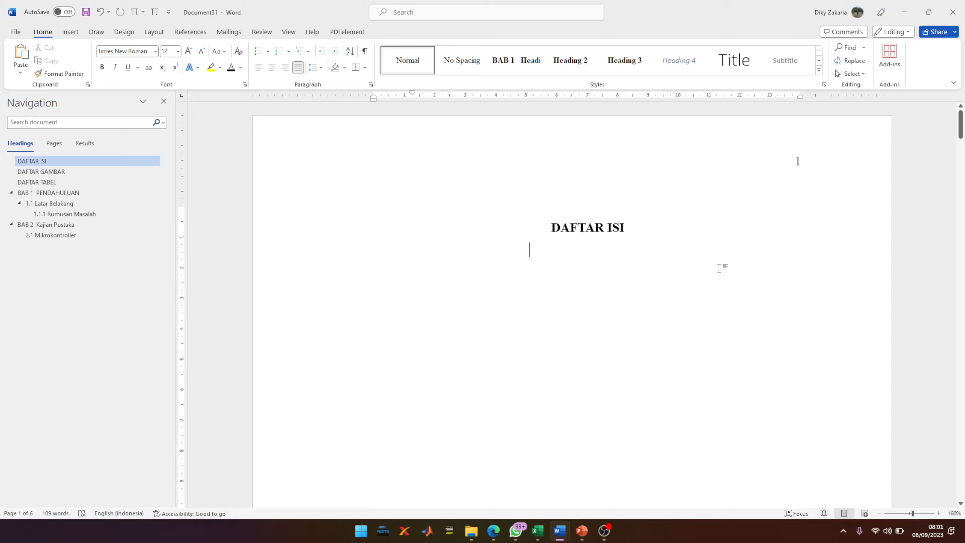
- Add centered page numbers at the bottom of the pages using the Plain Number 2 style and return to the body
left_click(639, 227)
key("ctrl+End")
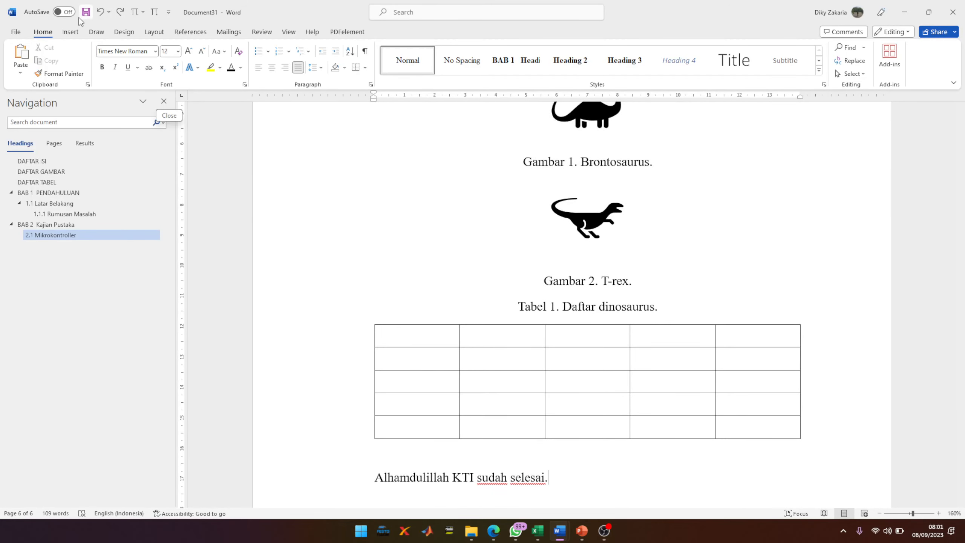
left_click(70, 32)
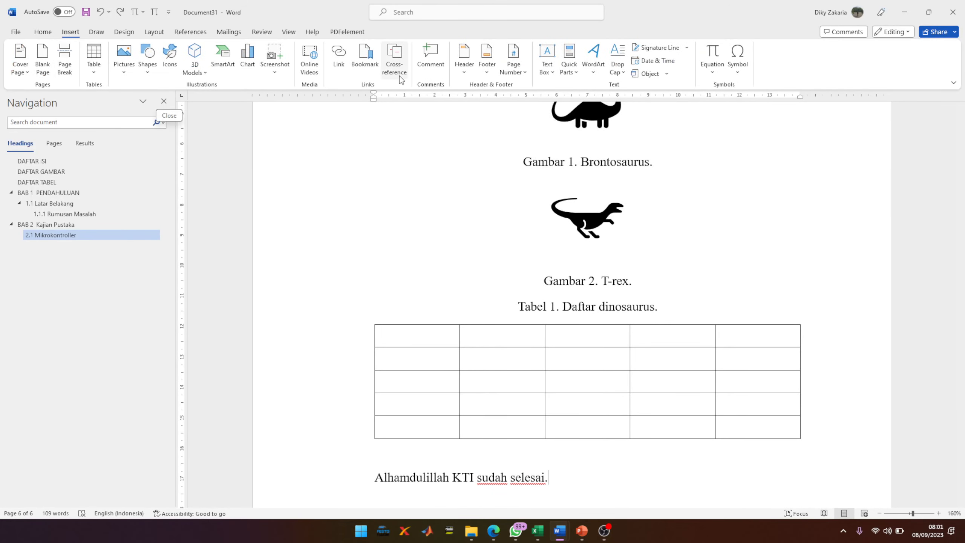
left_click(514, 62)
mouse_move(539, 101)
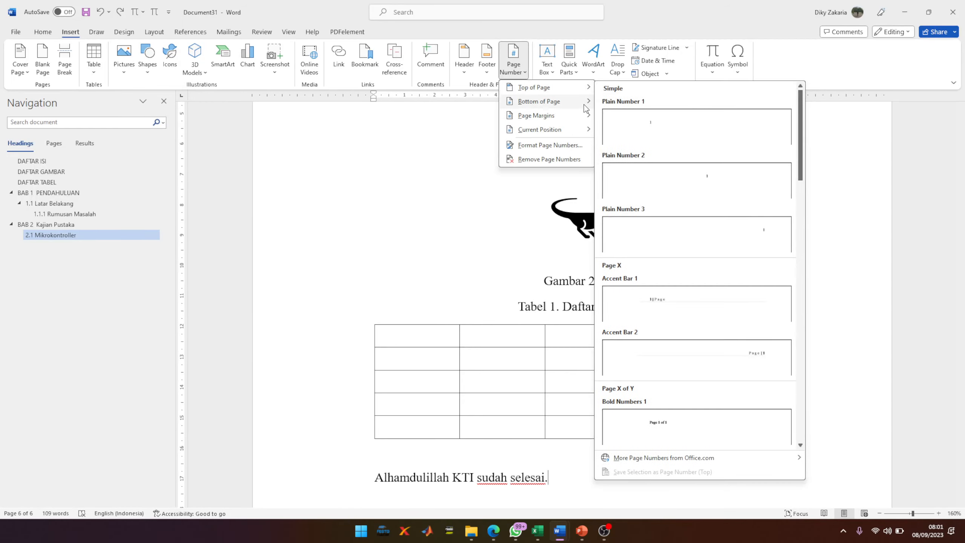
left_click(707, 194)
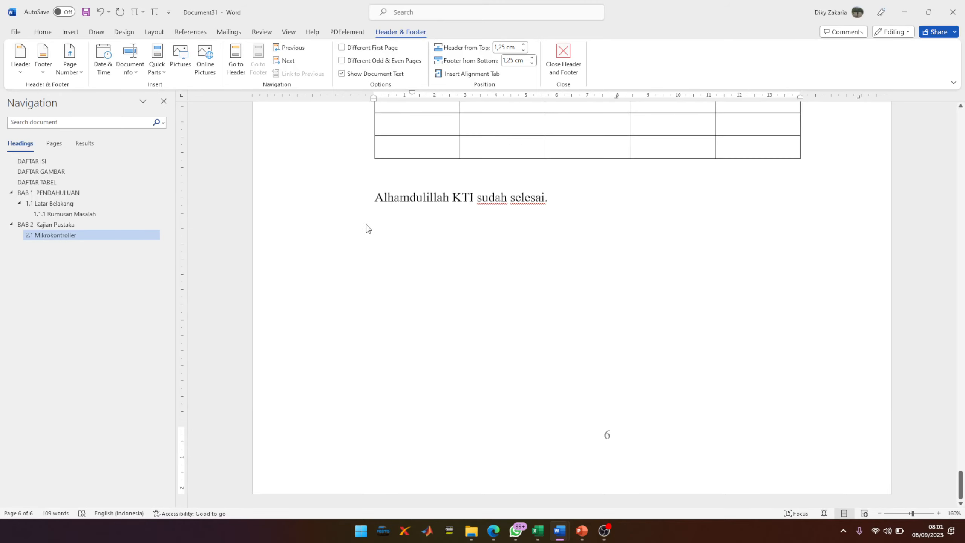
double_click(367, 225)
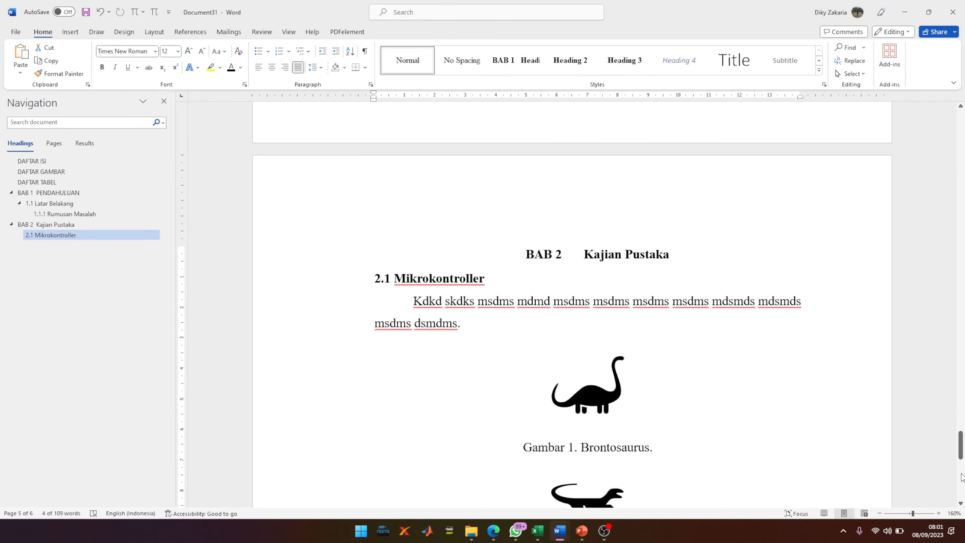
- Change the number format of the footer page number on the DAFTAR ISI page to i, ii, iii
left_click_drag(961, 445, 961, 121)
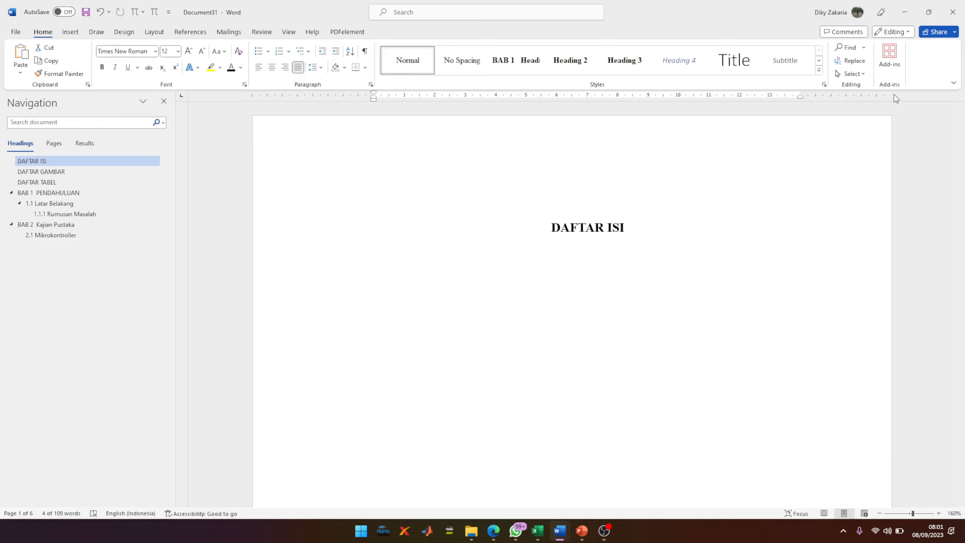
scroll(873, 134, "down", 5)
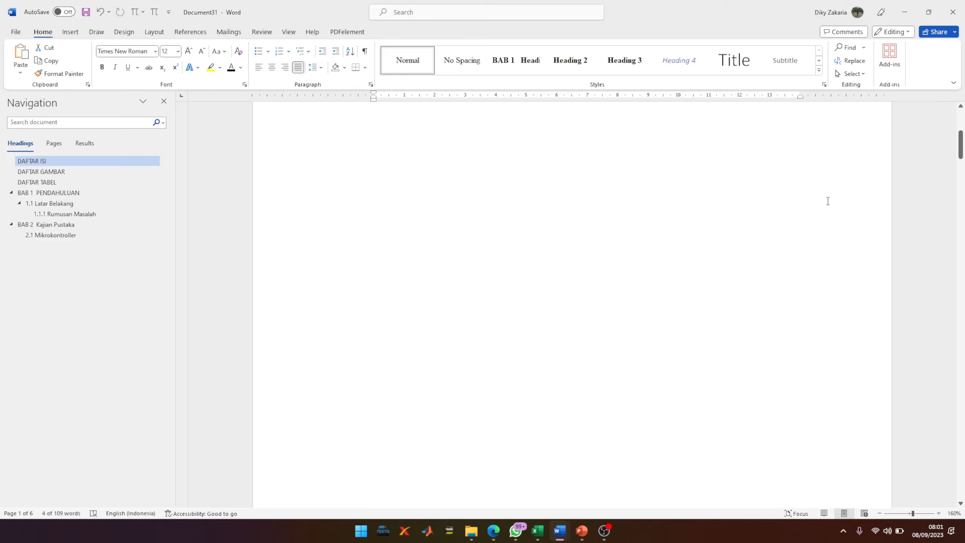
scroll(702, 291, "down", 4)
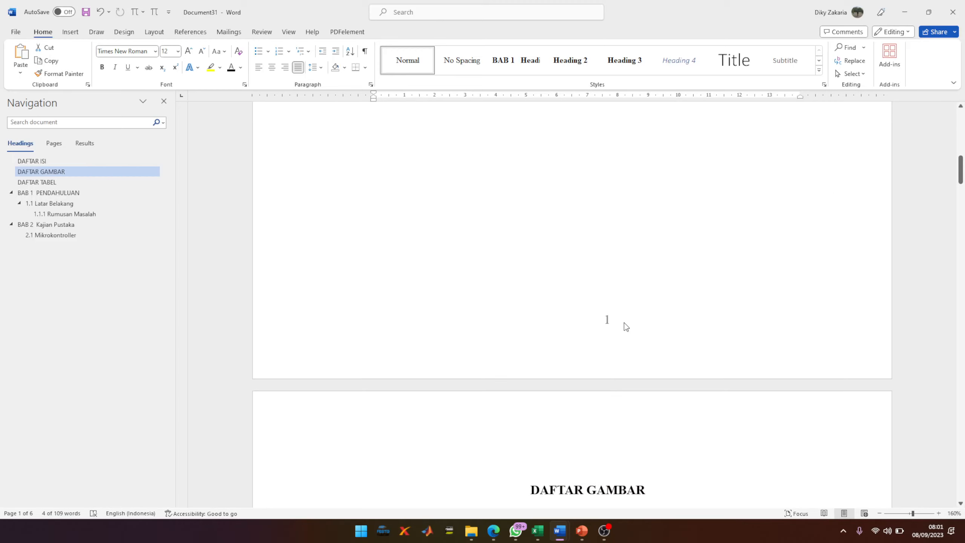
double_click(625, 324)
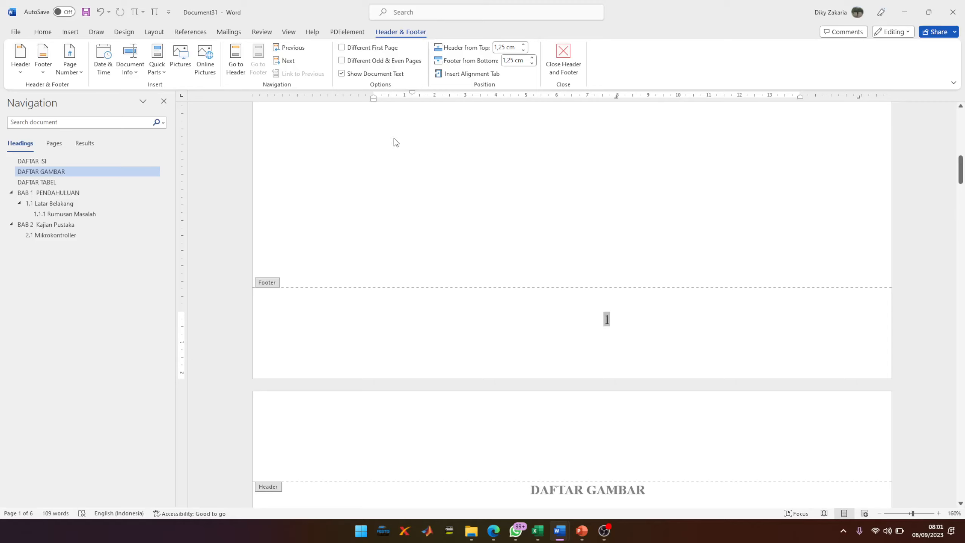
left_click(70, 72)
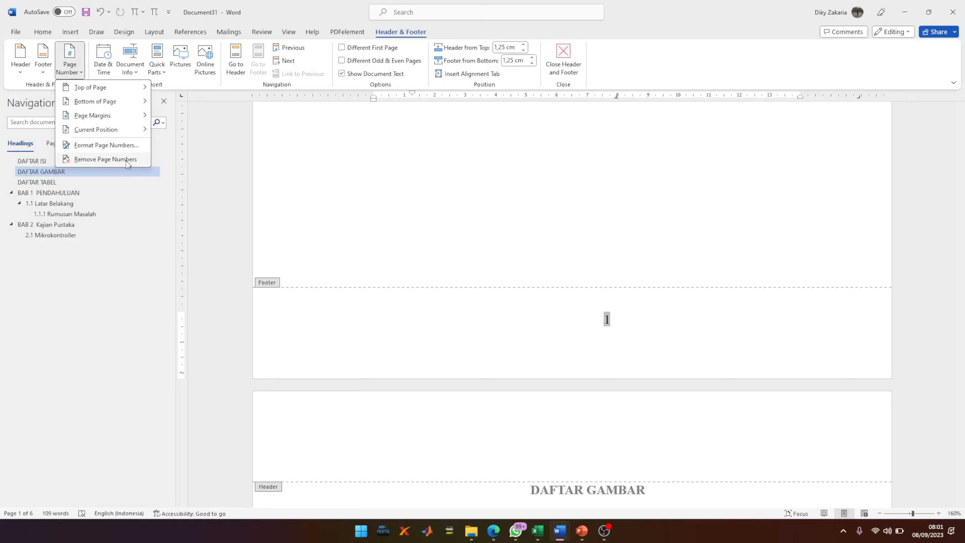
left_click(130, 145)
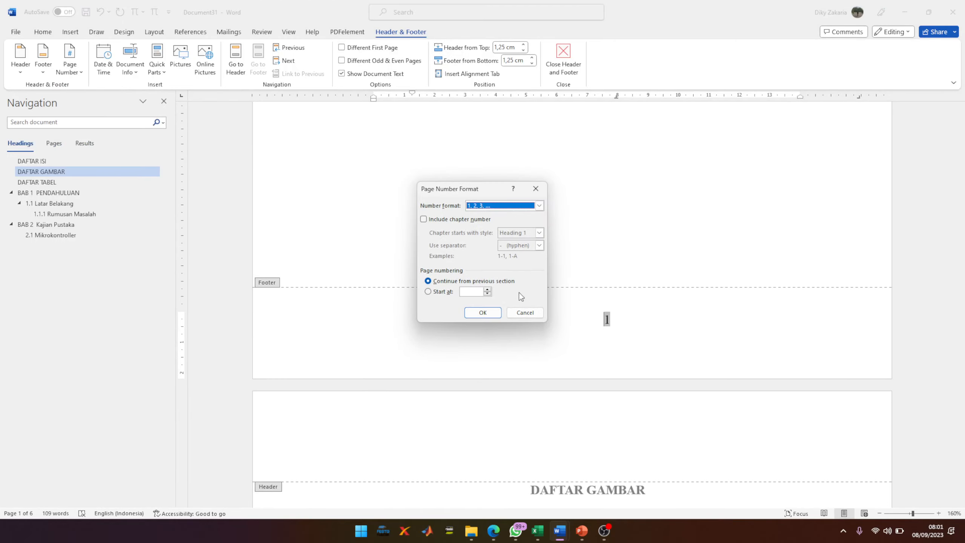
left_click(518, 209)
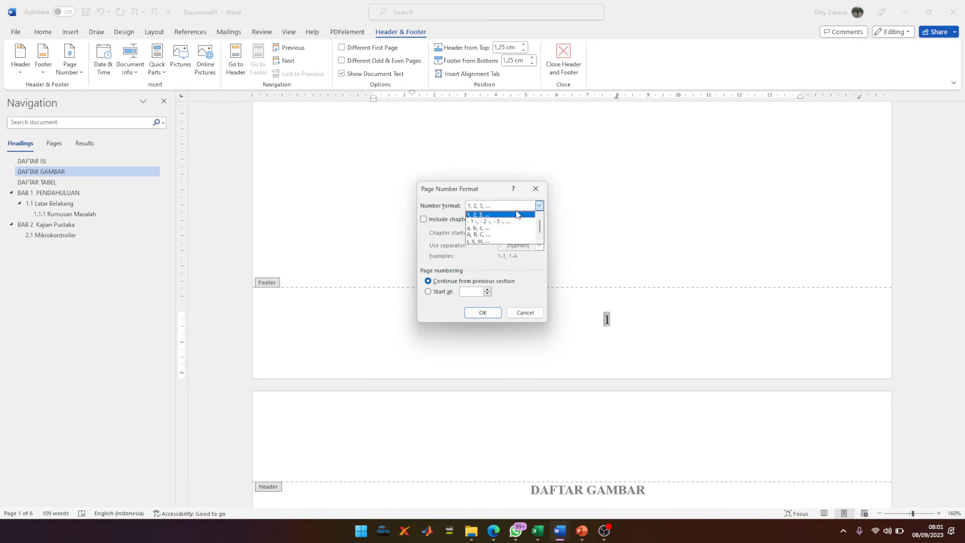
left_click(494, 240)
left_click(483, 313)
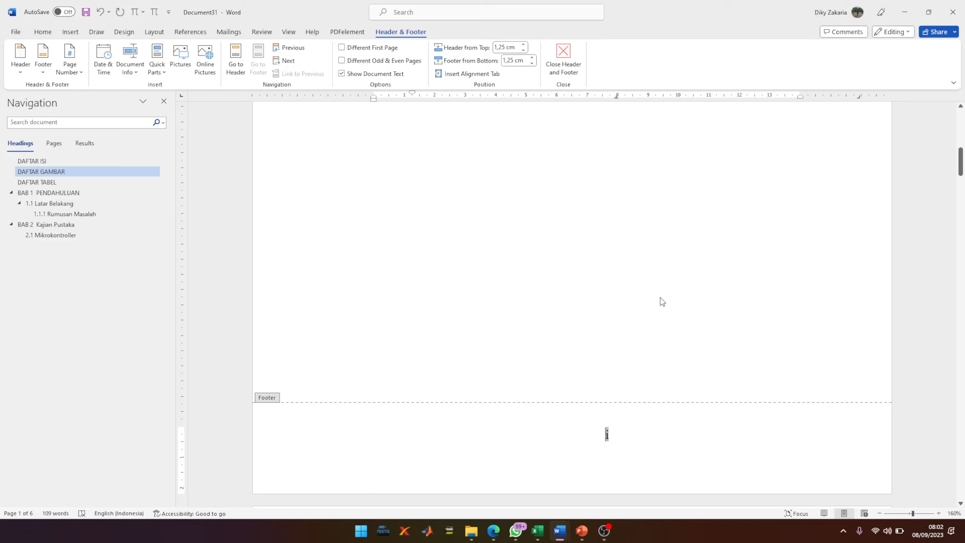
- Leave the footer and check the page numbers at the bottom of the front matter pages
left_click(49, 33)
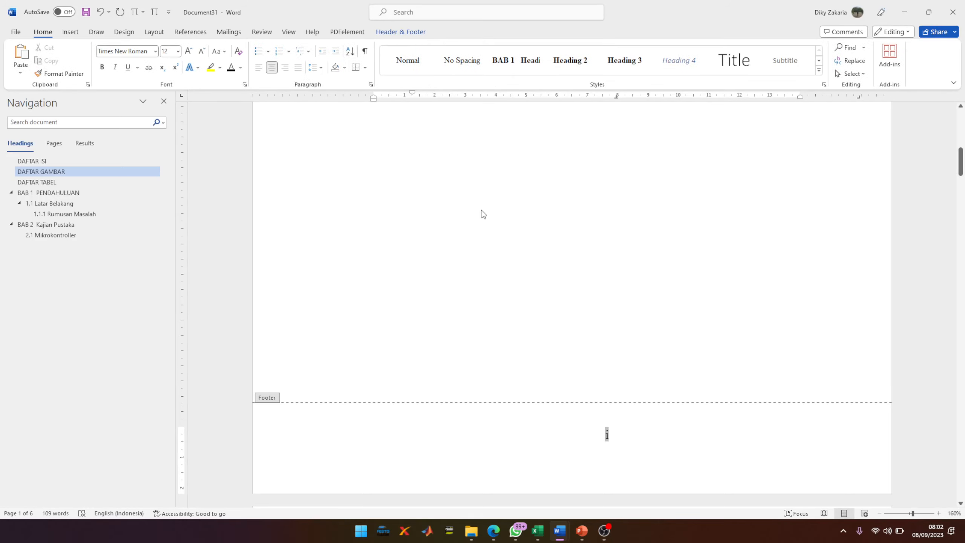
double_click(550, 270)
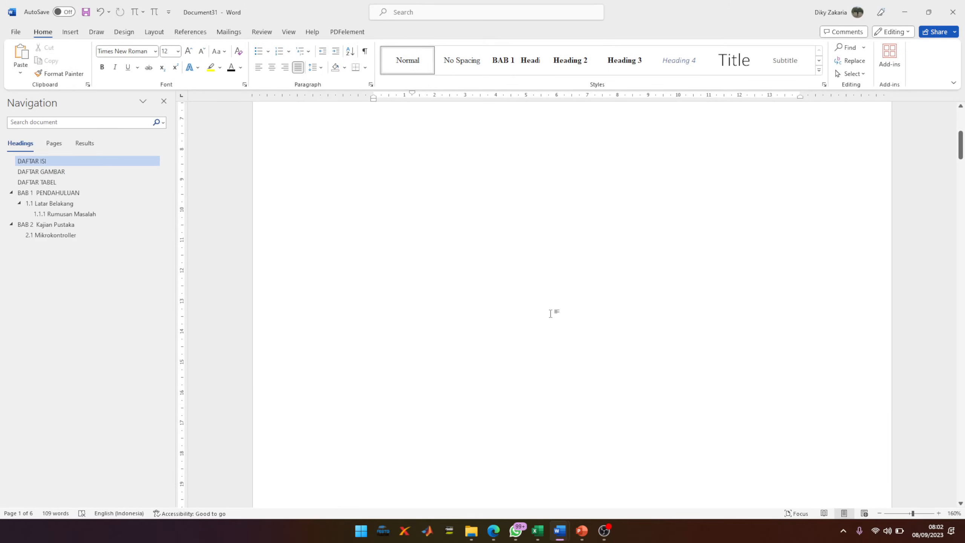
scroll(550, 313, "down", 5)
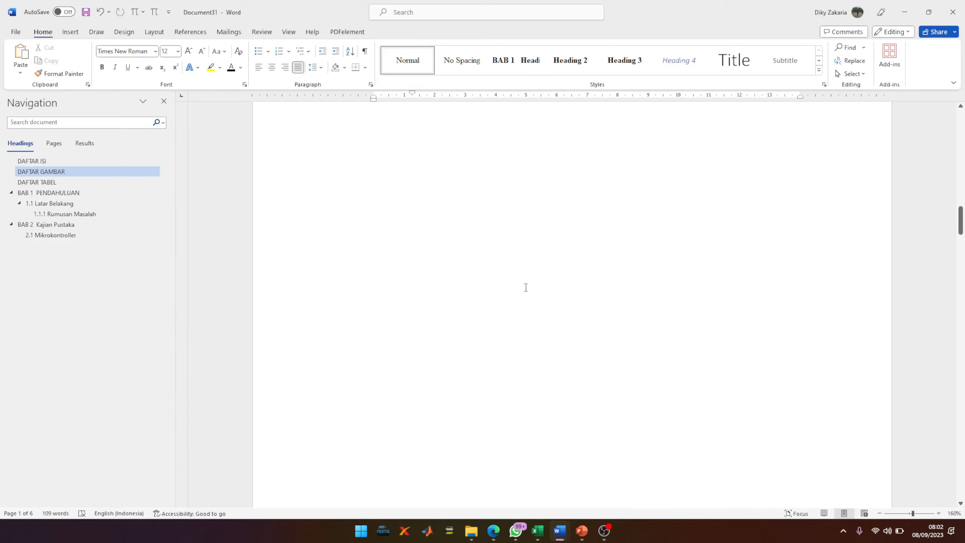
scroll(528, 286, "down", 8)
scroll(532, 285, "up", 5)
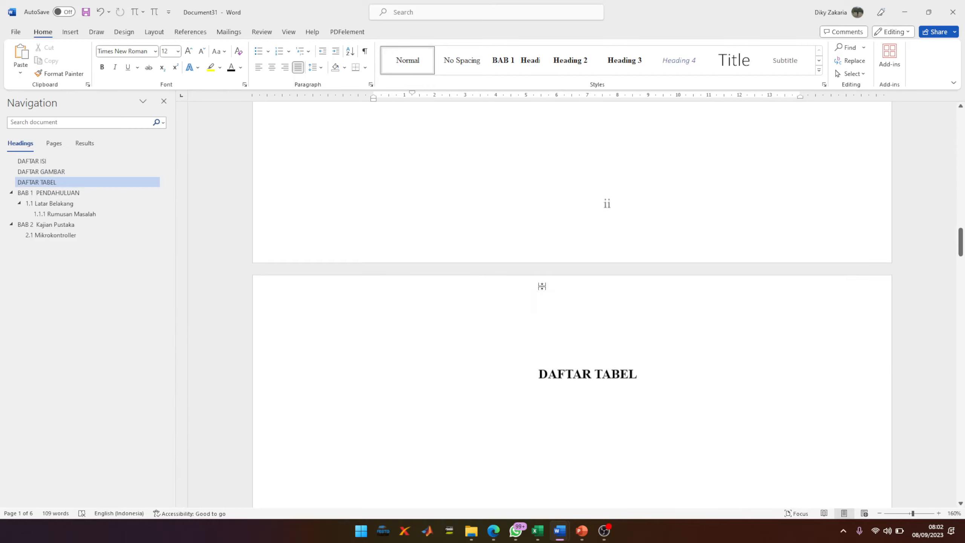
scroll(542, 286, "up", 15)
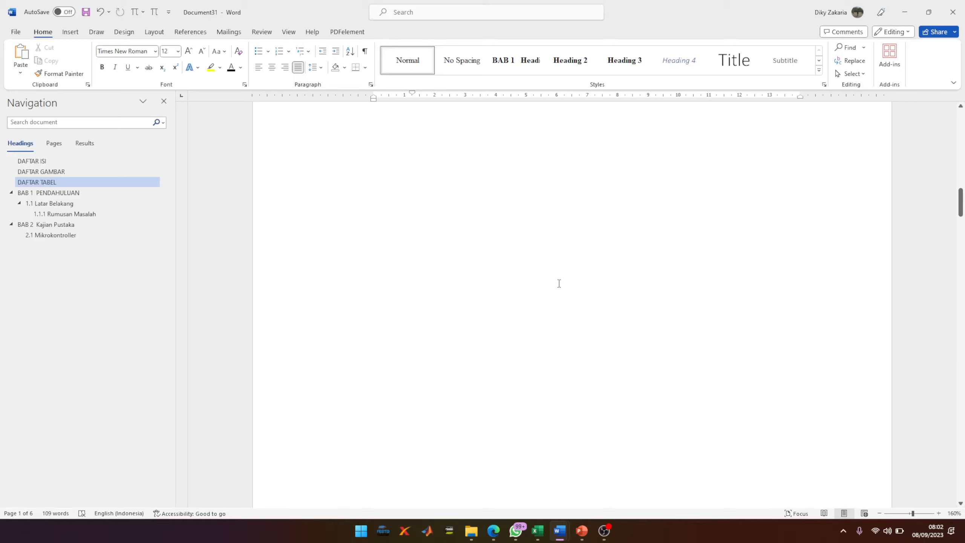
- Justify the footer page number on the DAFTAR ISI page, center it again and return to the body
double_click(594, 294)
left_click(42, 33)
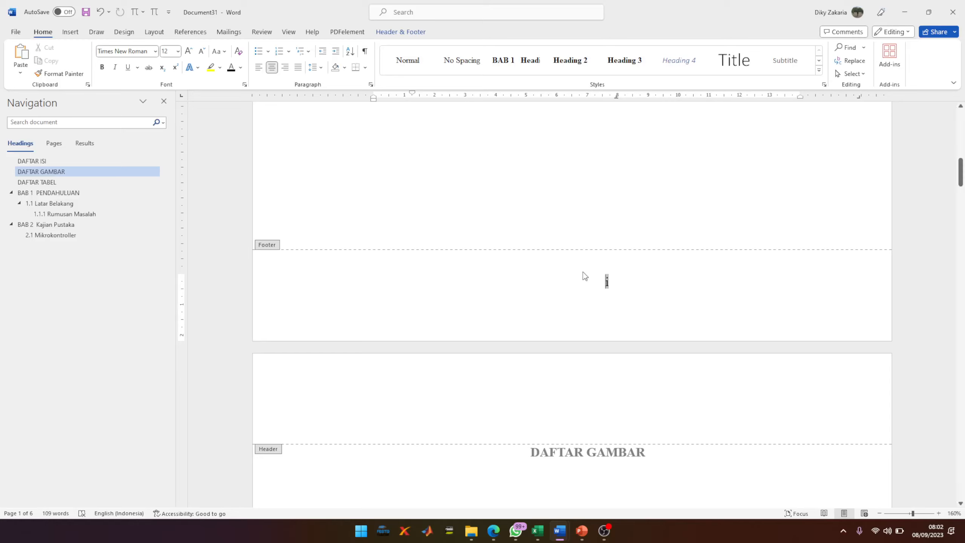
key("ctrl+j")
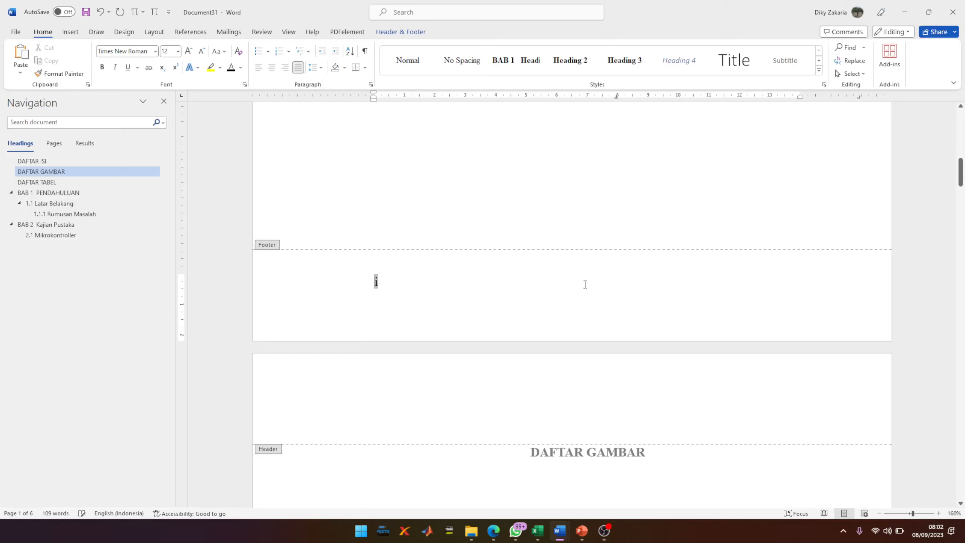
left_click(275, 68)
double_click(539, 177)
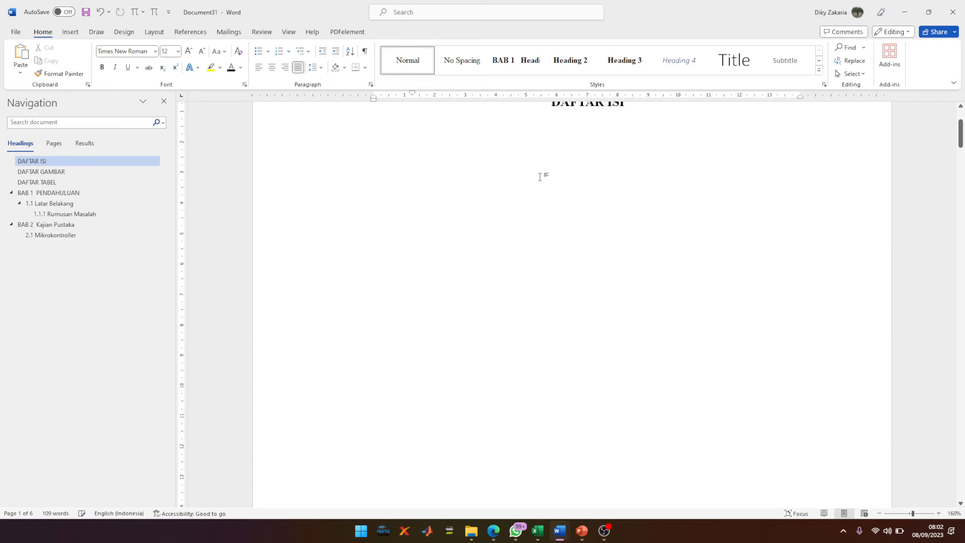
- Examine the footer page numbers from the DAFTAR ISI page through to the BAB 1 pages
scroll(540, 176, "down", 15)
scroll(542, 184, "down", 3)
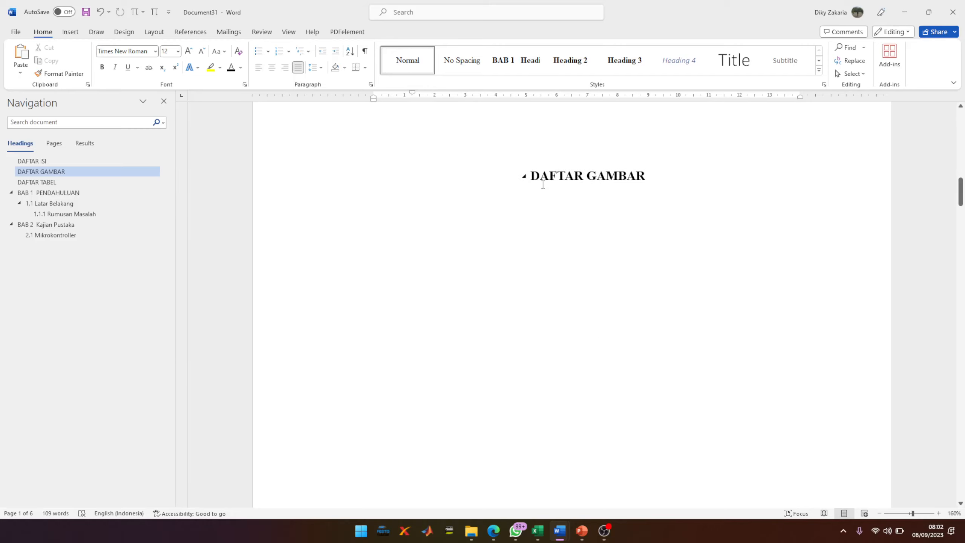
scroll(545, 173, "up", 8)
scroll(547, 171, "down", 8)
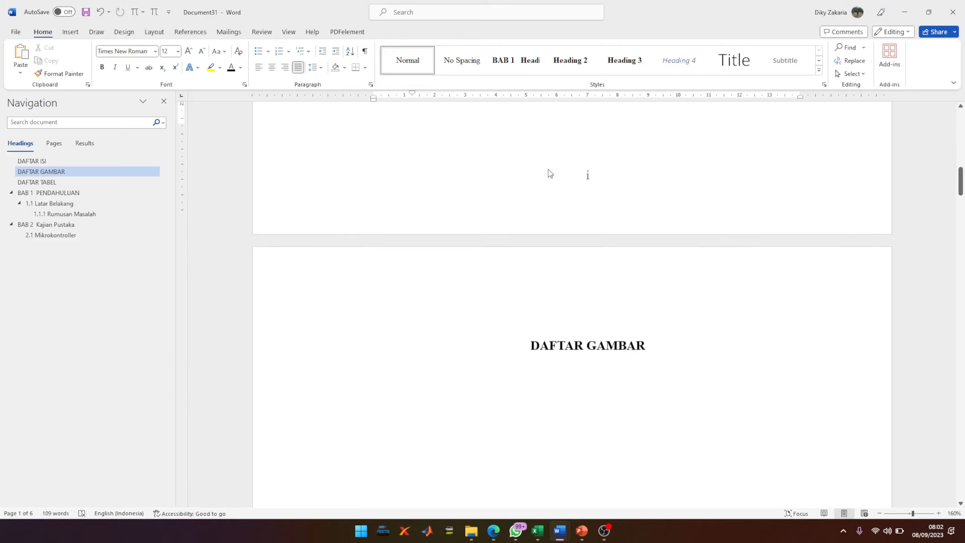
scroll(561, 200, "down", 15)
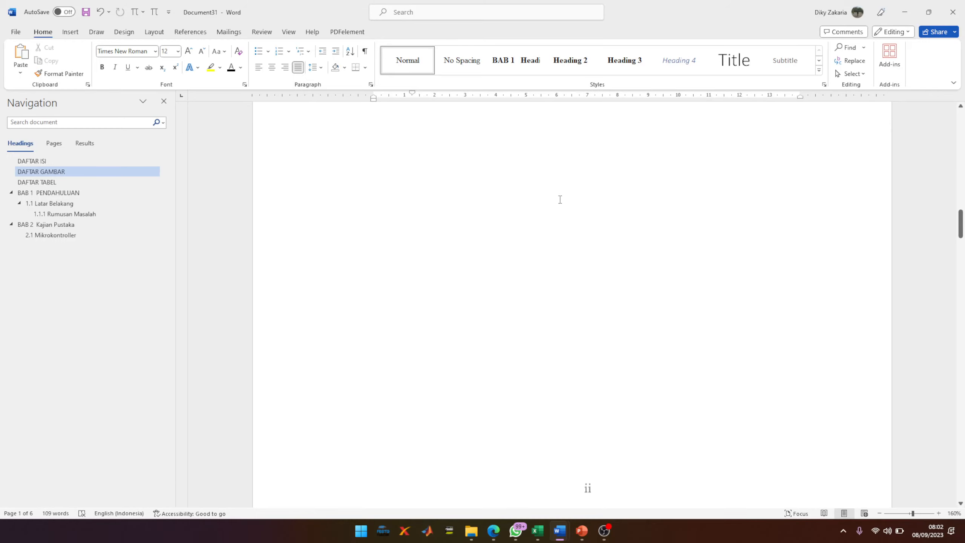
scroll(552, 194, "down", 12)
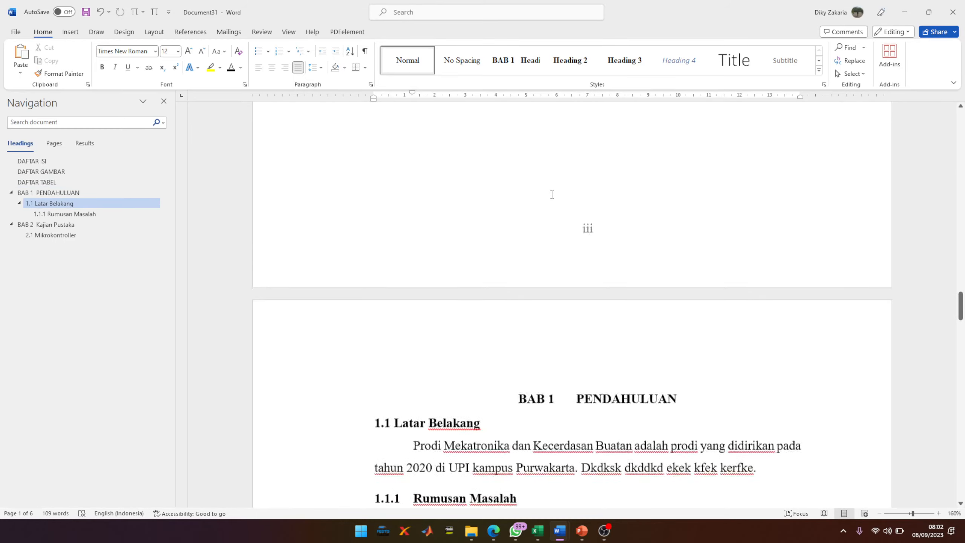
scroll(552, 196, "down", 10)
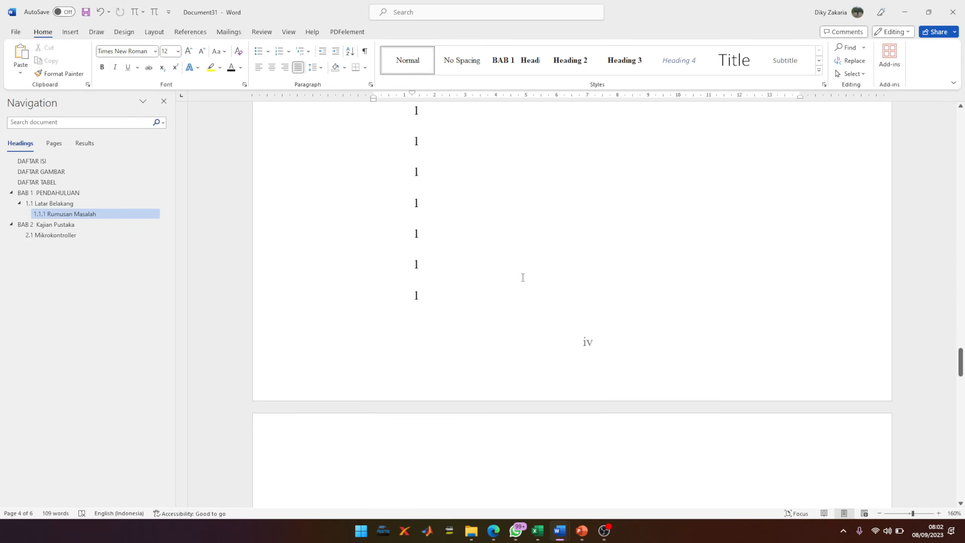
scroll(601, 386, "up", 8)
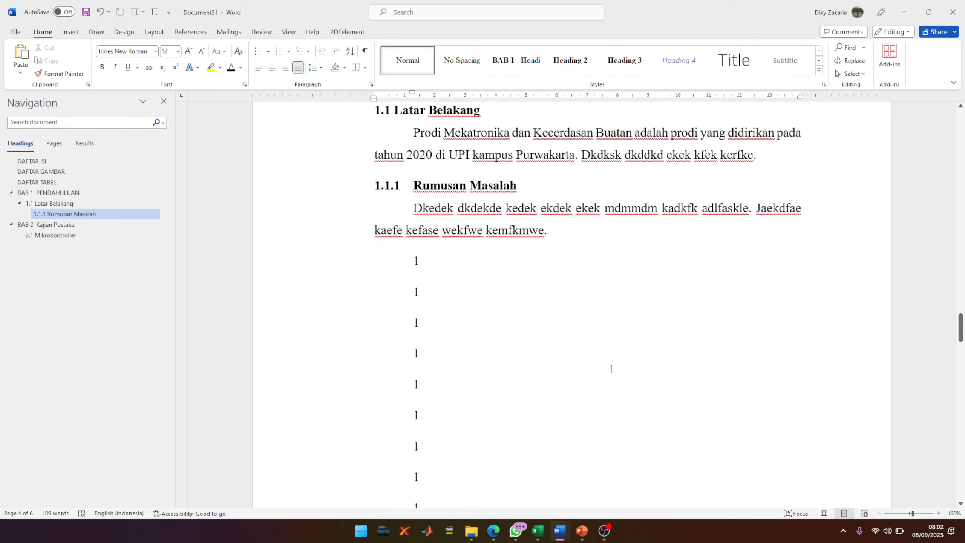
scroll(612, 369, "up", 3)
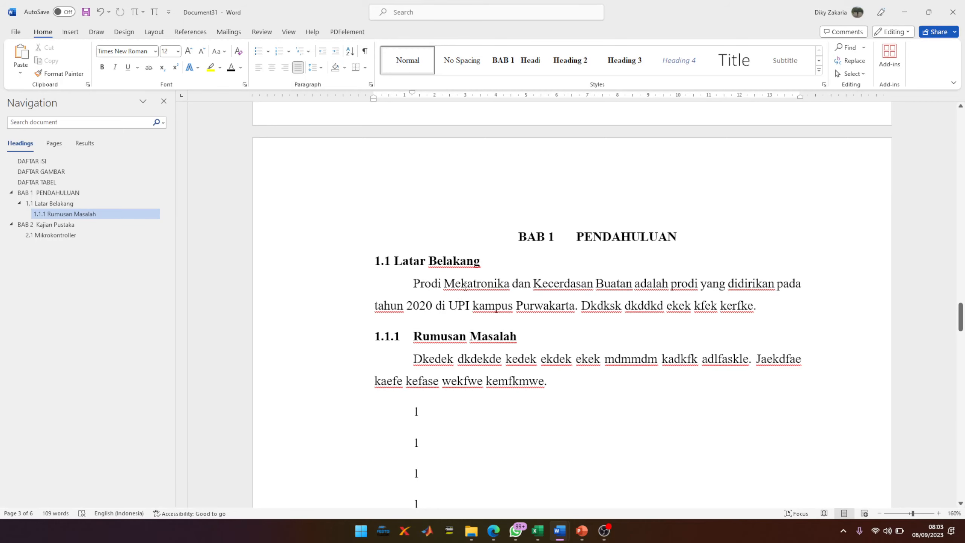
scroll(416, 309, "up", 1)
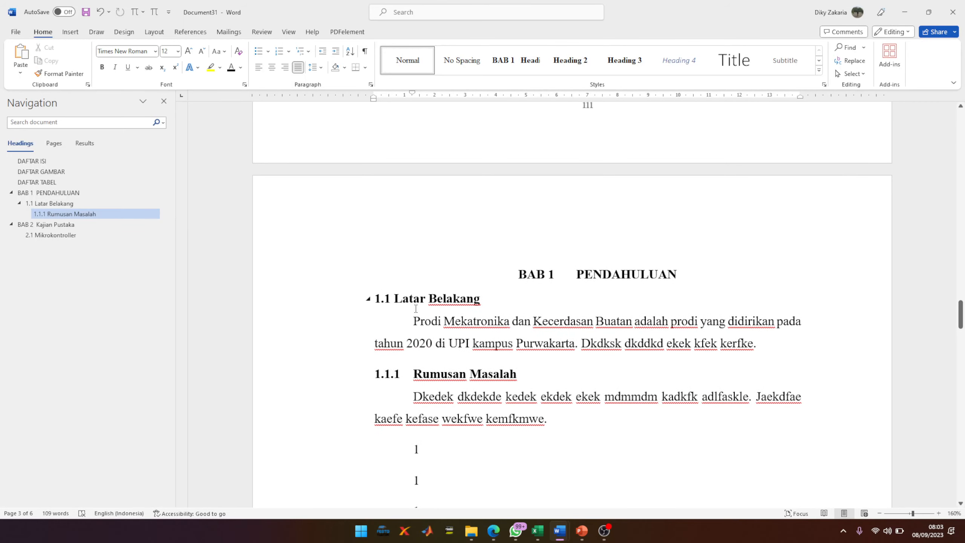
scroll(470, 365, "up", 3)
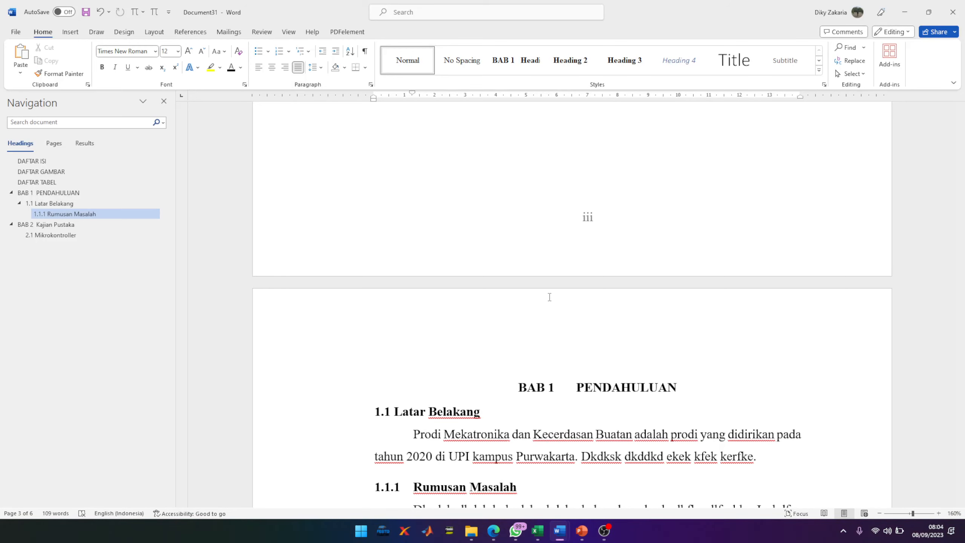
- Insert a Next Page section break directly before the BAB 1 PENDAHULUAN heading text
scroll(517, 281, "down", 3)
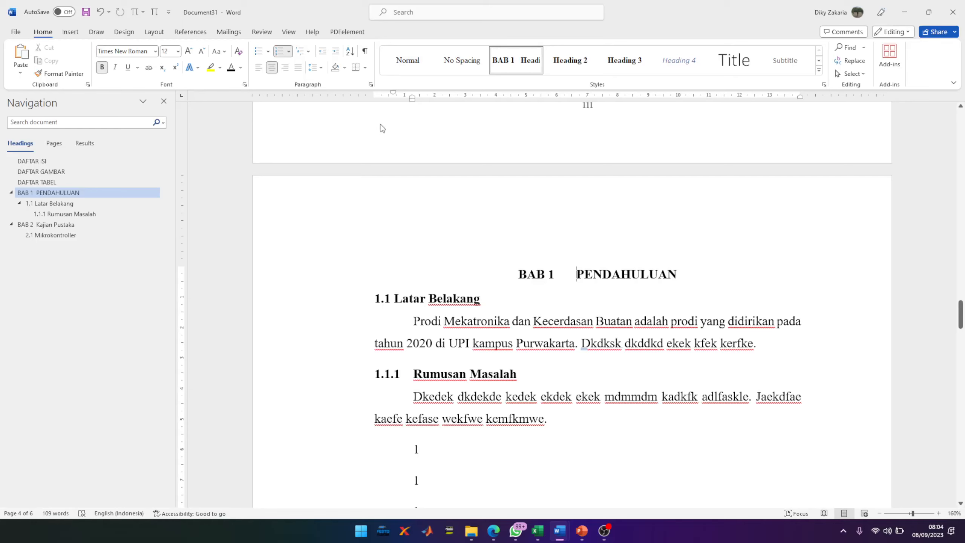
left_click(154, 32)
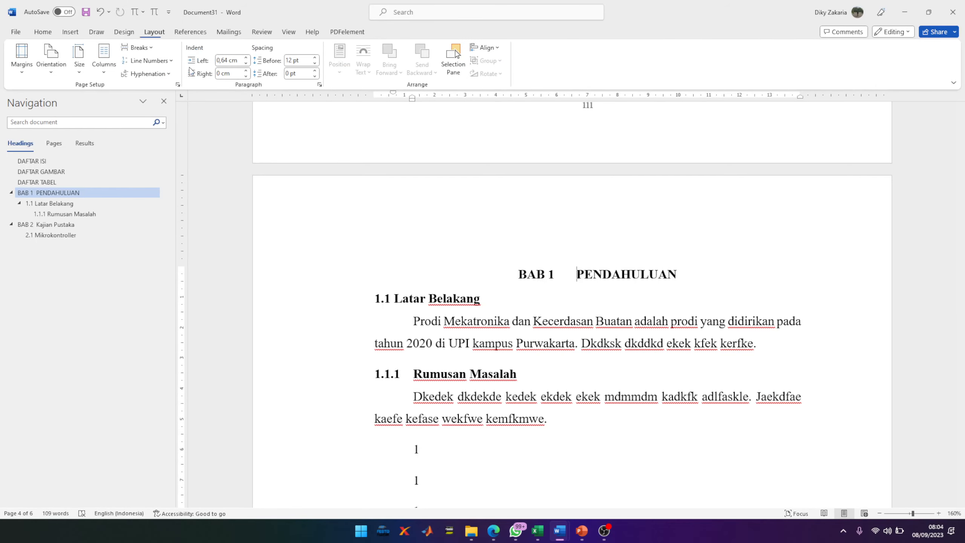
left_click(148, 51)
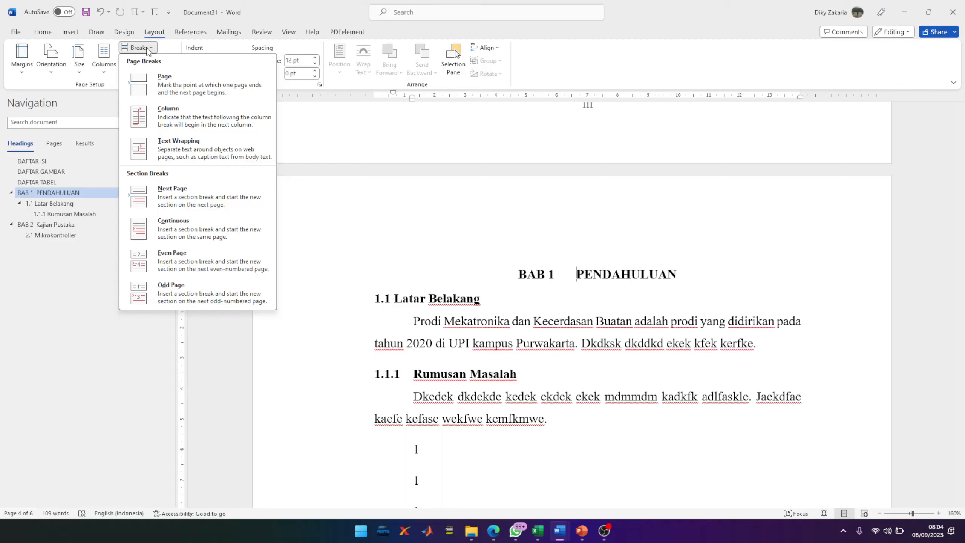
left_click(71, 32)
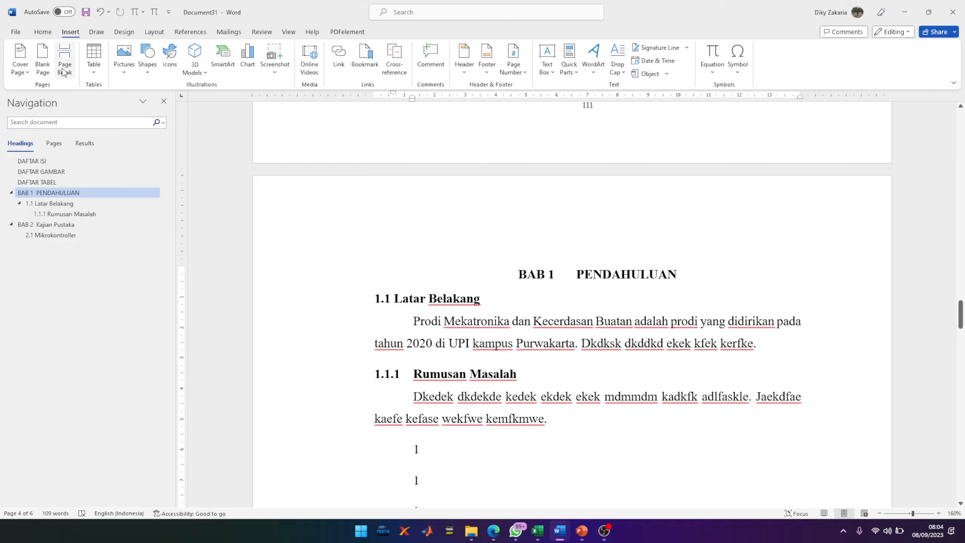
left_click(155, 33)
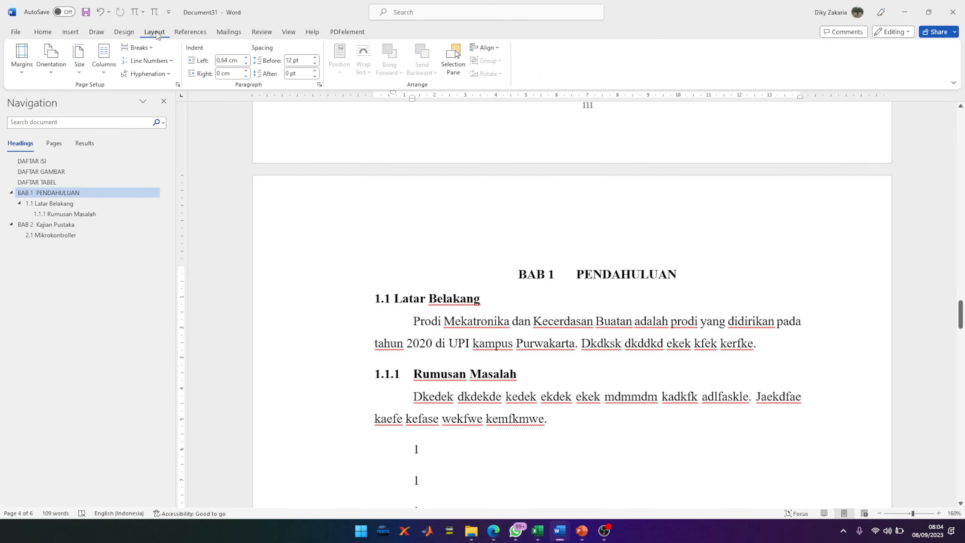
left_click(152, 51)
left_click(189, 201)
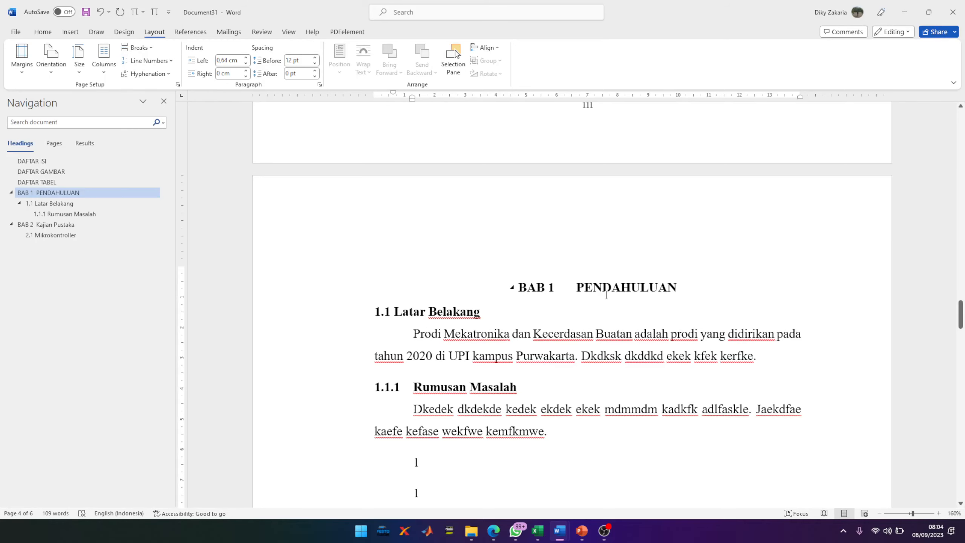
scroll(612, 293, "down", 4)
scroll(620, 275, "up", 3)
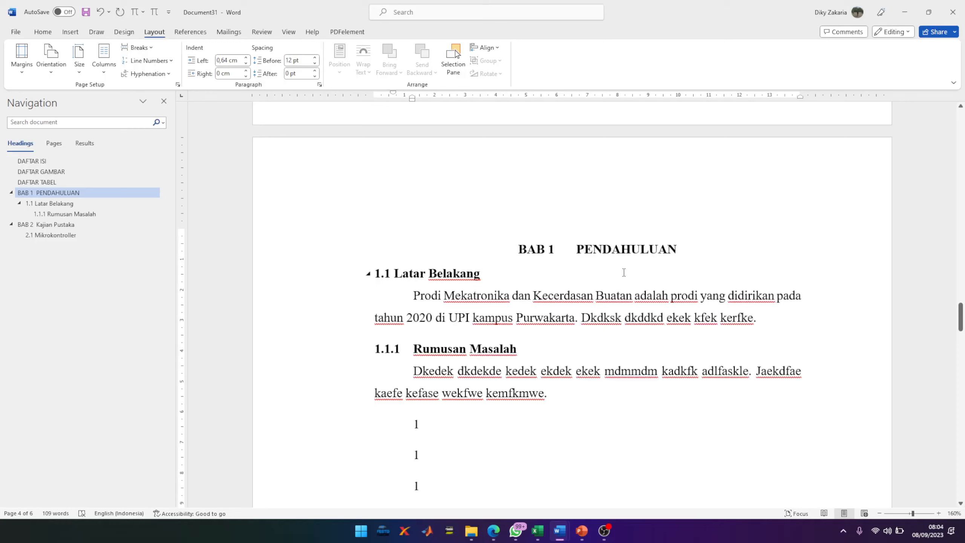
- Open the footer of the BAB 1 page and unlink it from the previous section's footer
scroll(639, 229, "down", 3)
scroll(642, 247, "down", 8)
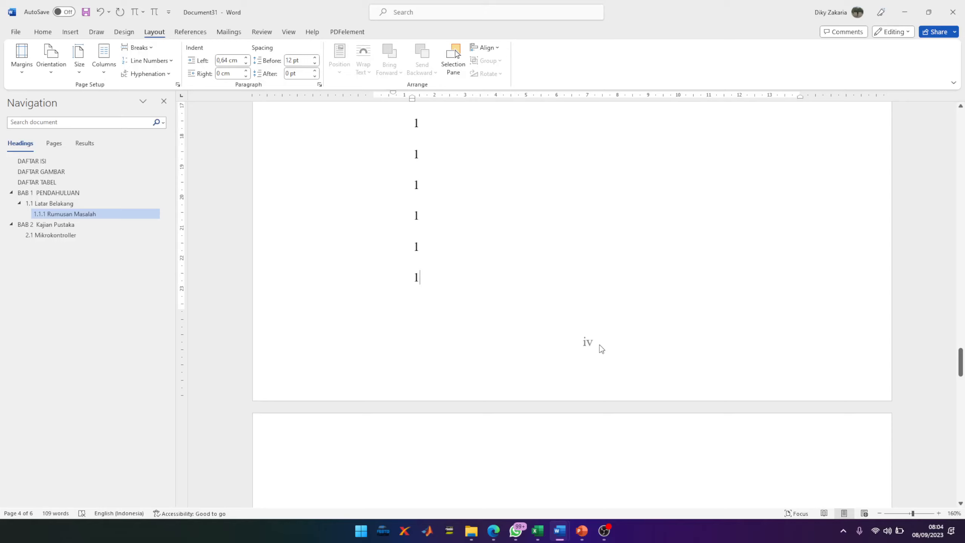
double_click(600, 345)
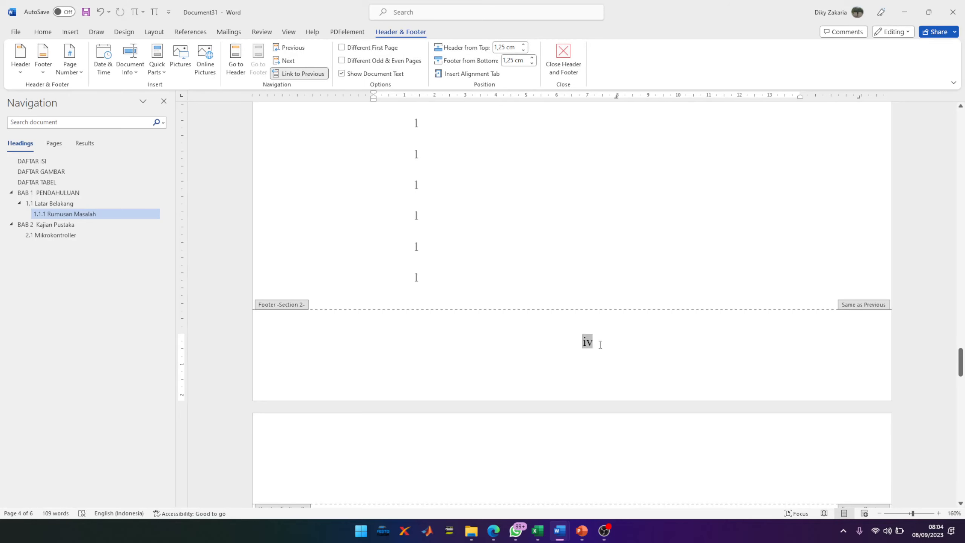
scroll(655, 360, "up", 3)
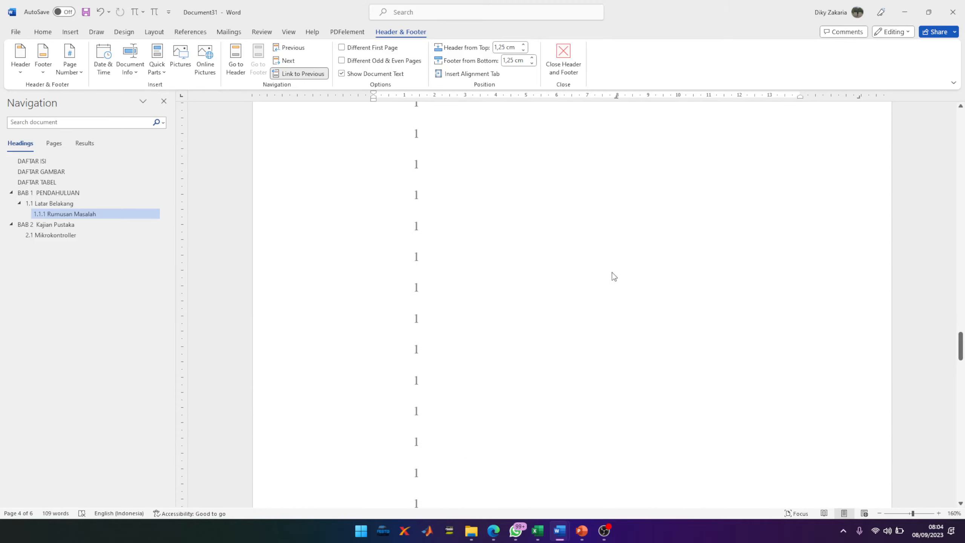
scroll(648, 311, "down", 1)
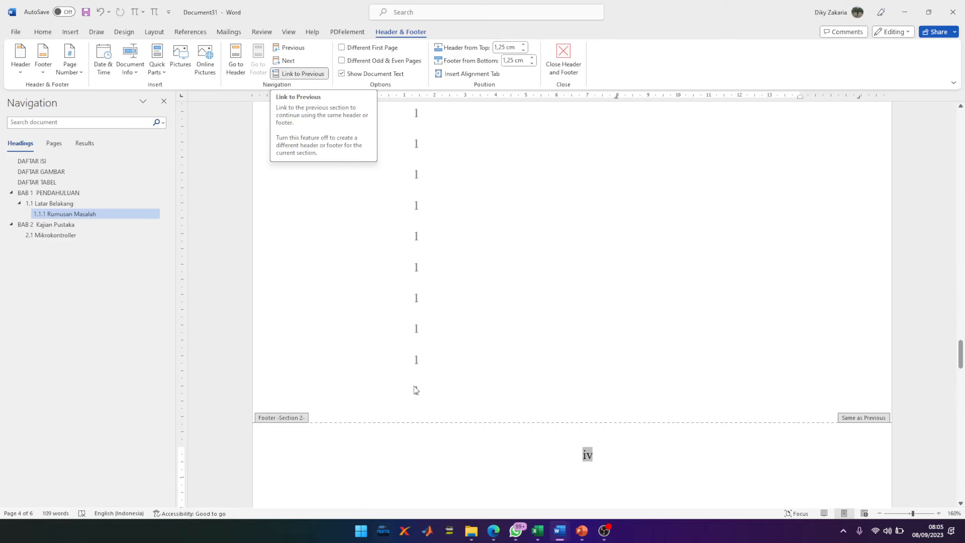
left_click(319, 75)
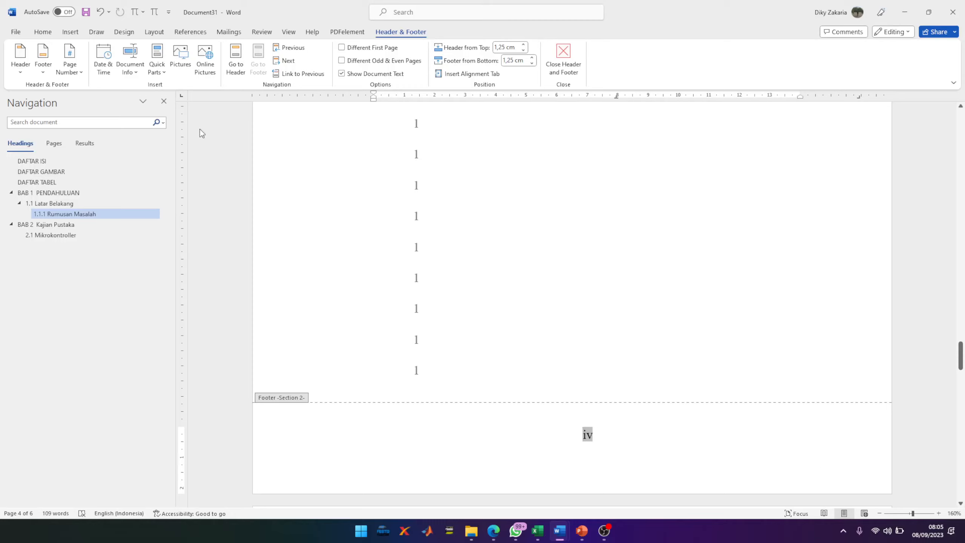
- Set the section 2 page number format to 1, 2, 3 and start the numbering at 1
left_click(69, 69)
left_click(110, 150)
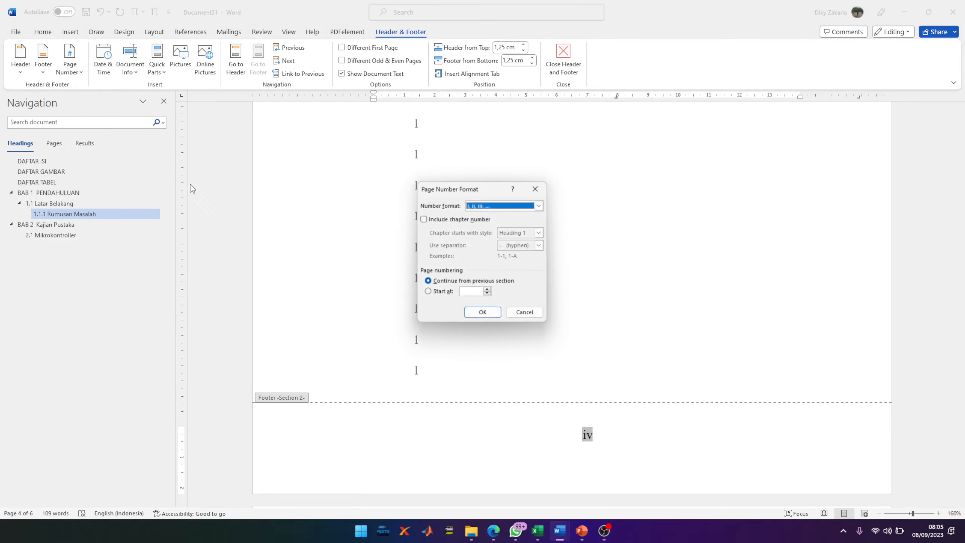
left_click(506, 211)
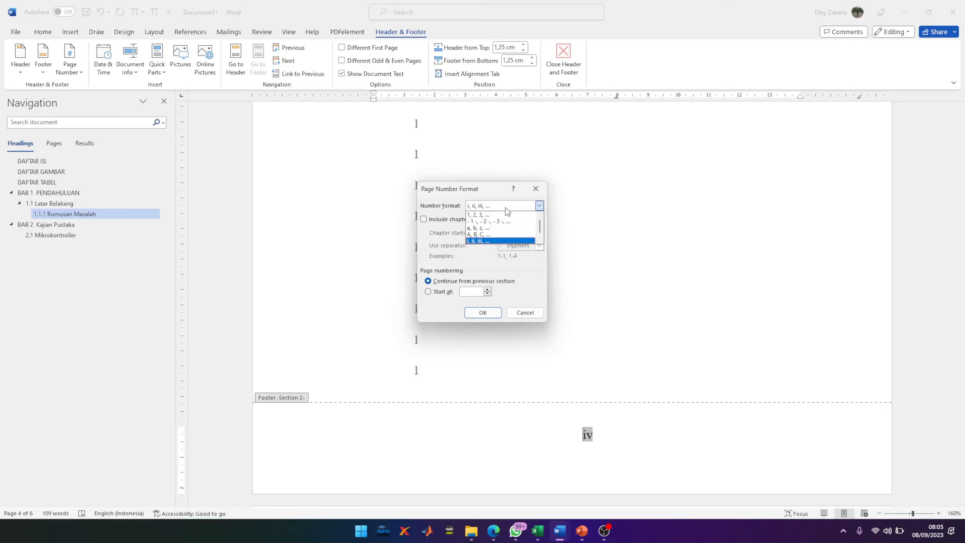
left_click(506, 215)
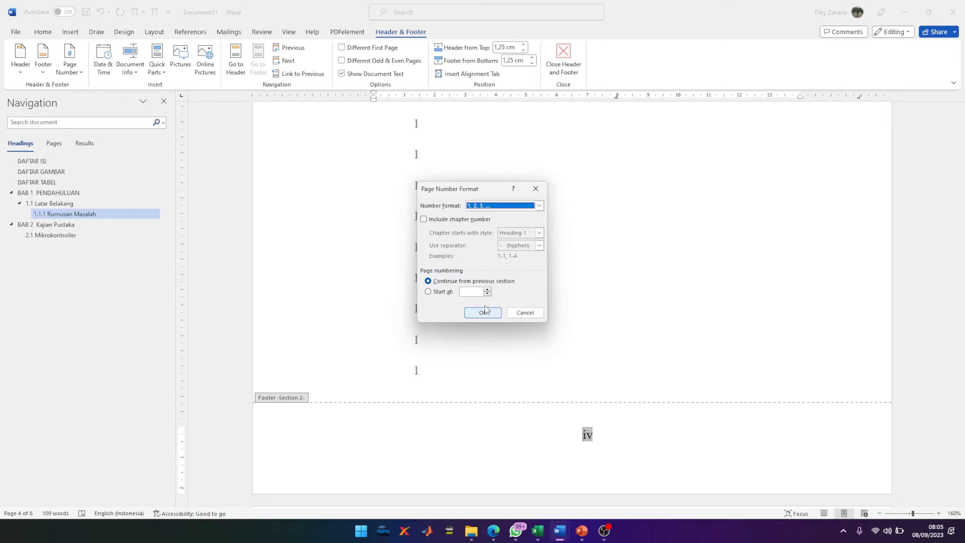
left_click(440, 293)
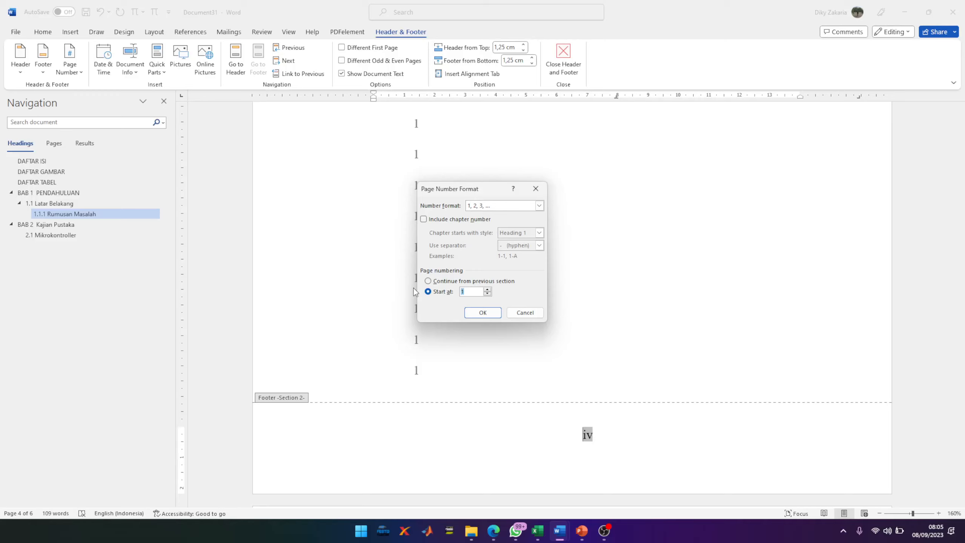
left_click(446, 280)
left_click(483, 313)
- Compare the page numbers at the end of the front matter and in the chapters, leaving the footer to return to the body
scroll(703, 346, "up", 10)
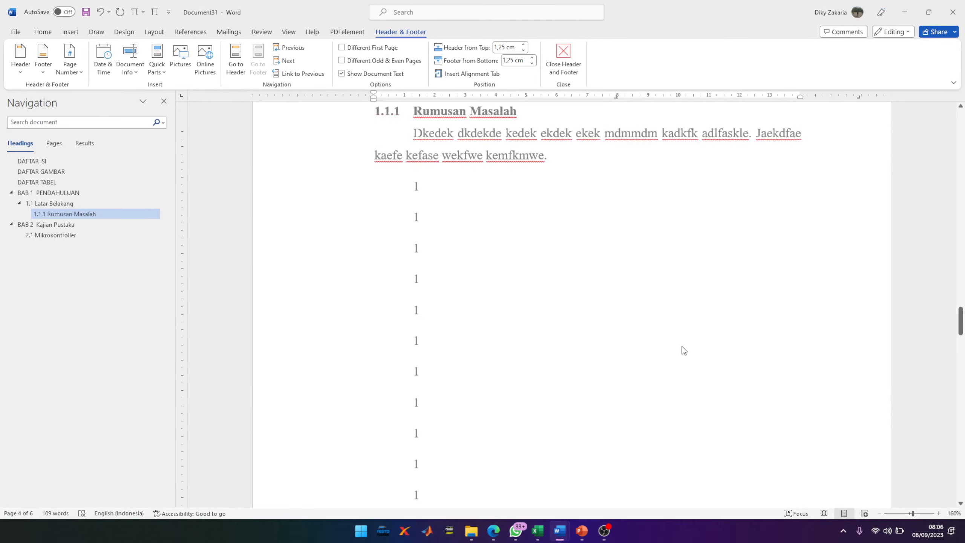
scroll(636, 283, "up", 3)
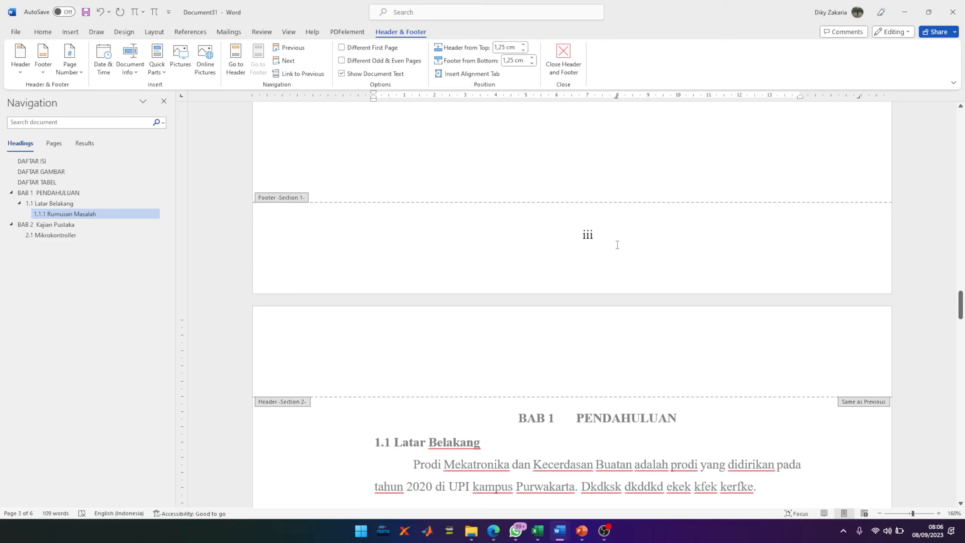
scroll(618, 244, "down", 15)
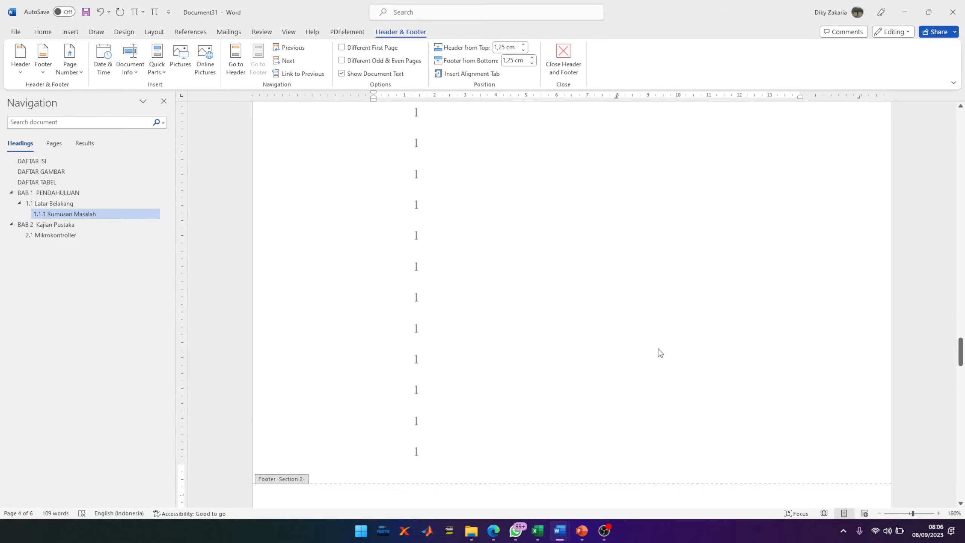
scroll(659, 350, "down", 2)
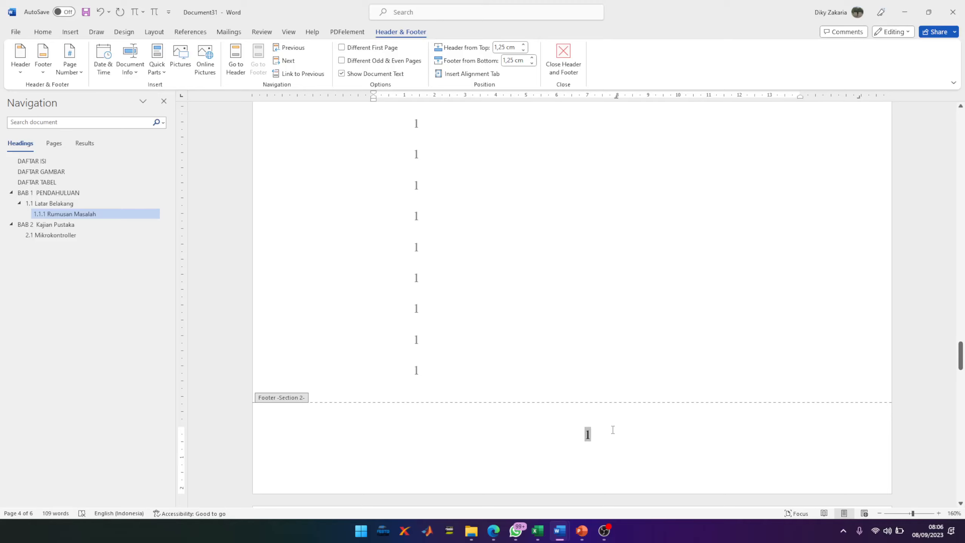
scroll(619, 414, "down", 2)
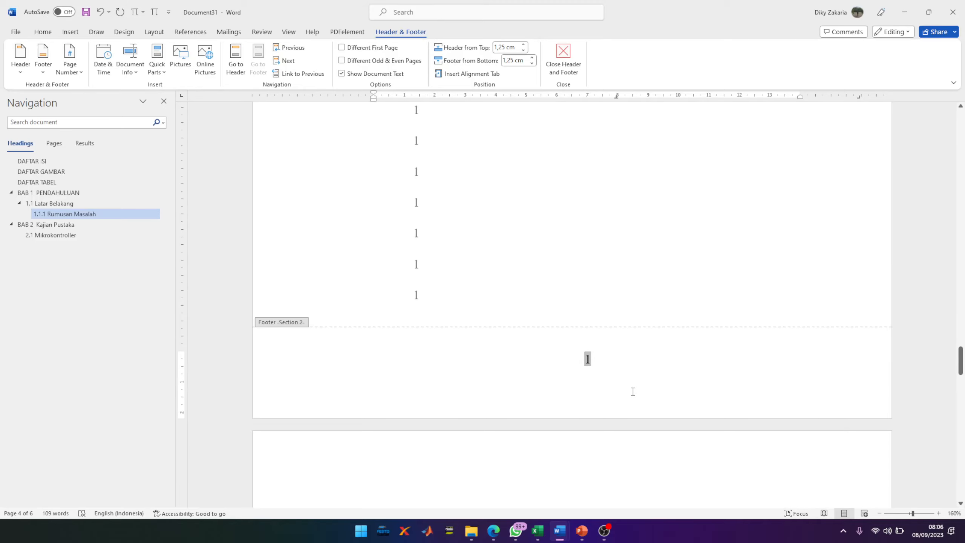
double_click(576, 295)
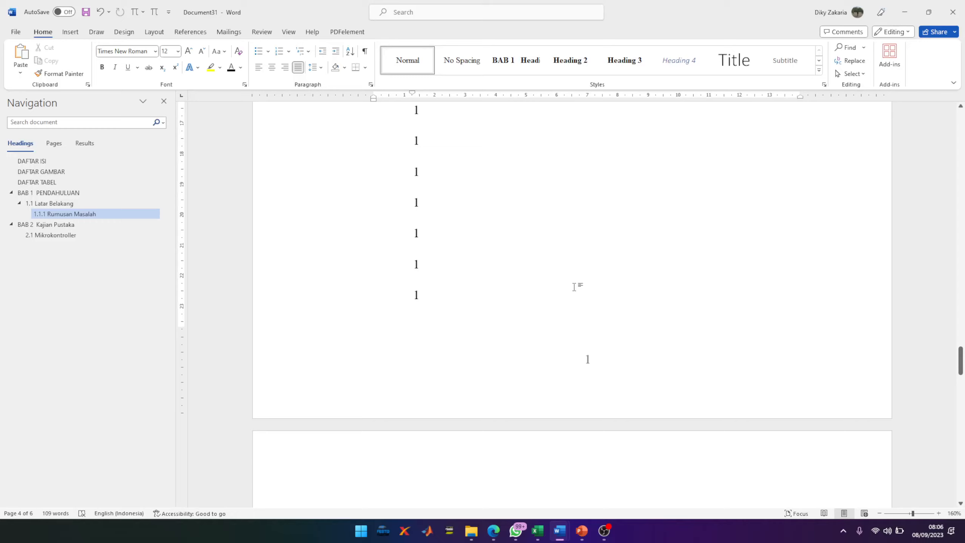
scroll(608, 274, "down", 18)
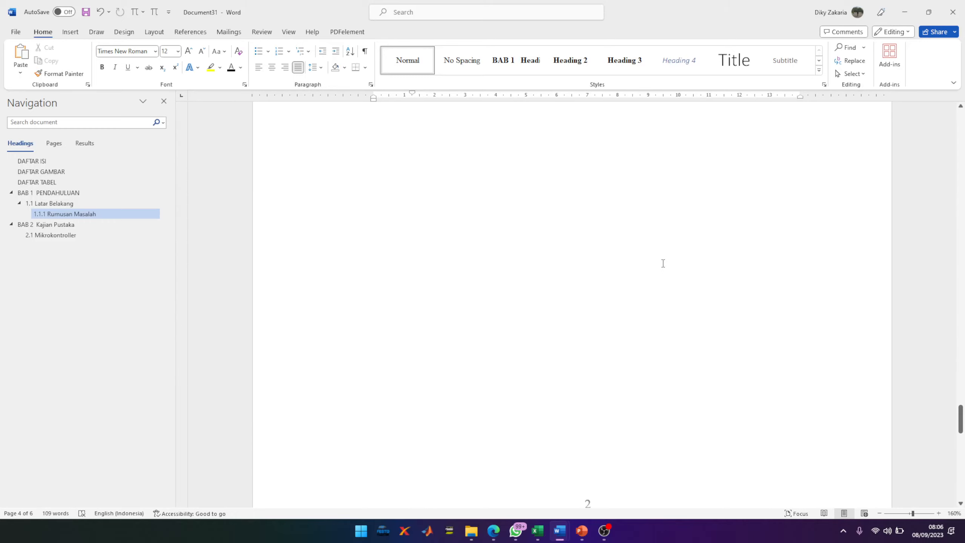
scroll(632, 315, "down", 7)
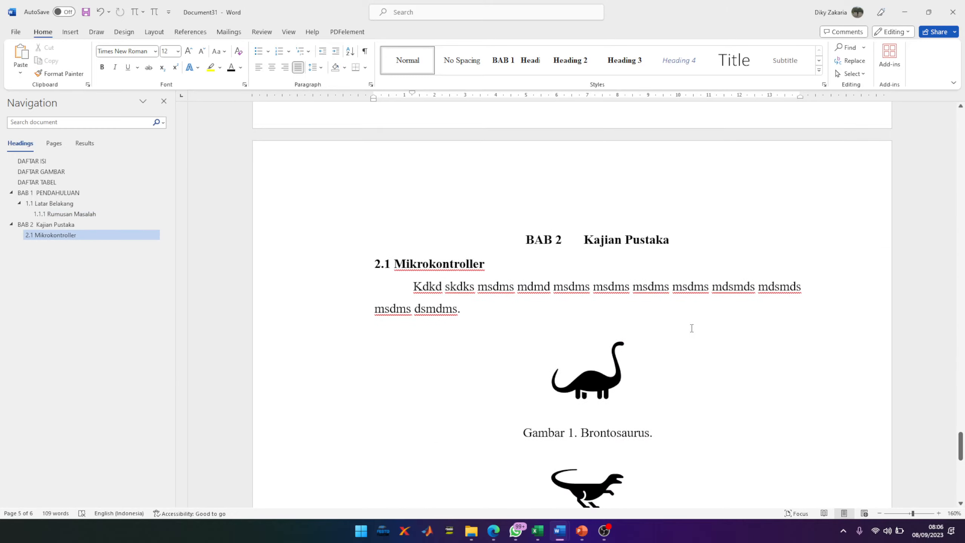
scroll(692, 328, "up", 20)
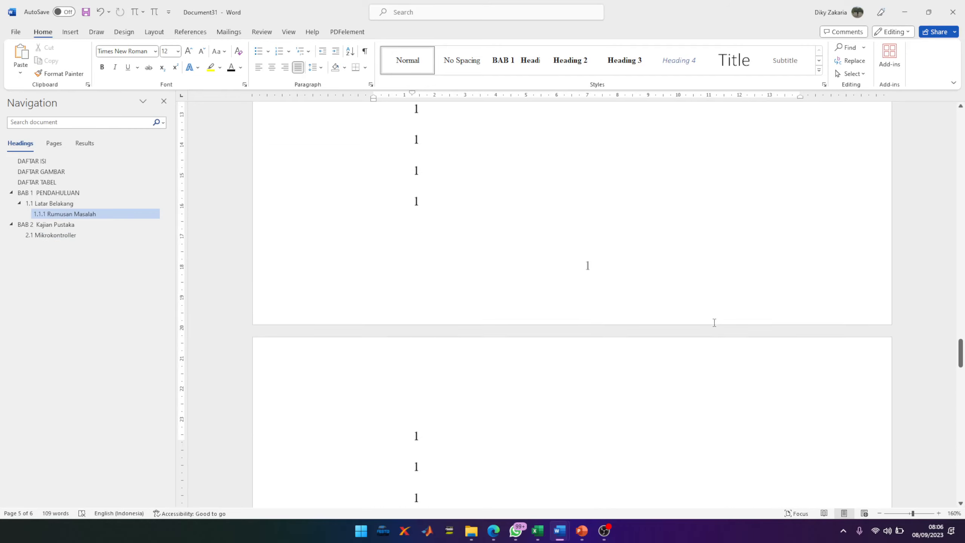
scroll(718, 322, "up", 5)
scroll(719, 321, "down", 3)
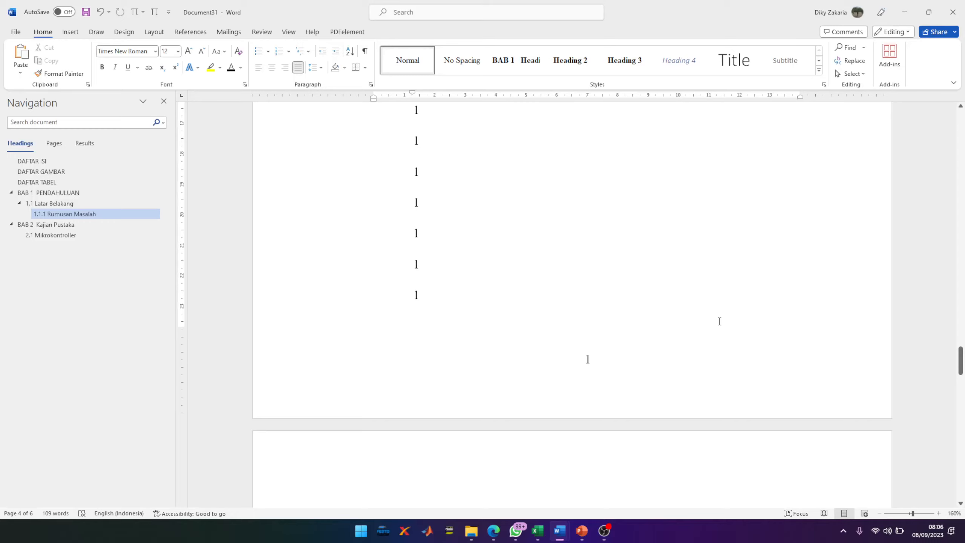
- Insert a Next Page section break before the first line of the second BAB 1 page
scroll(719, 322, "down", 6)
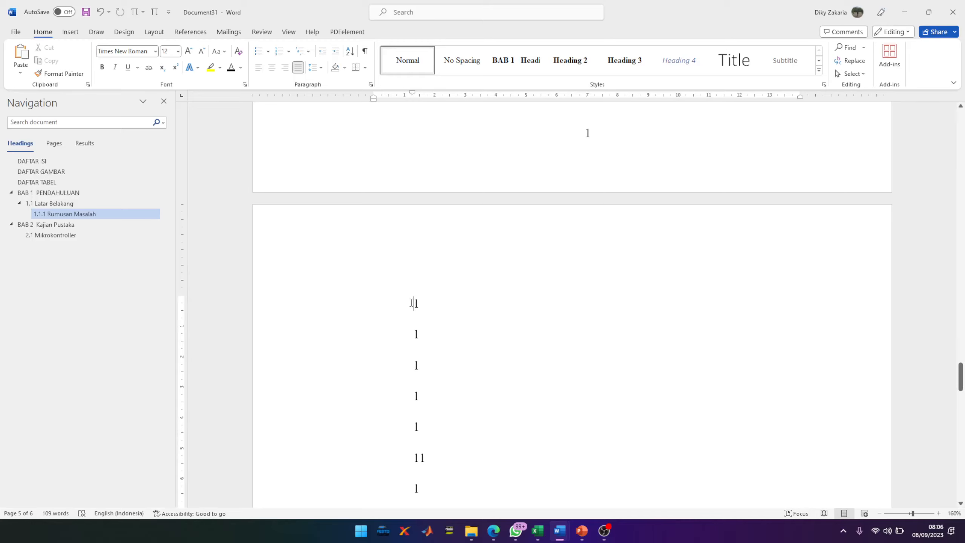
left_click(153, 32)
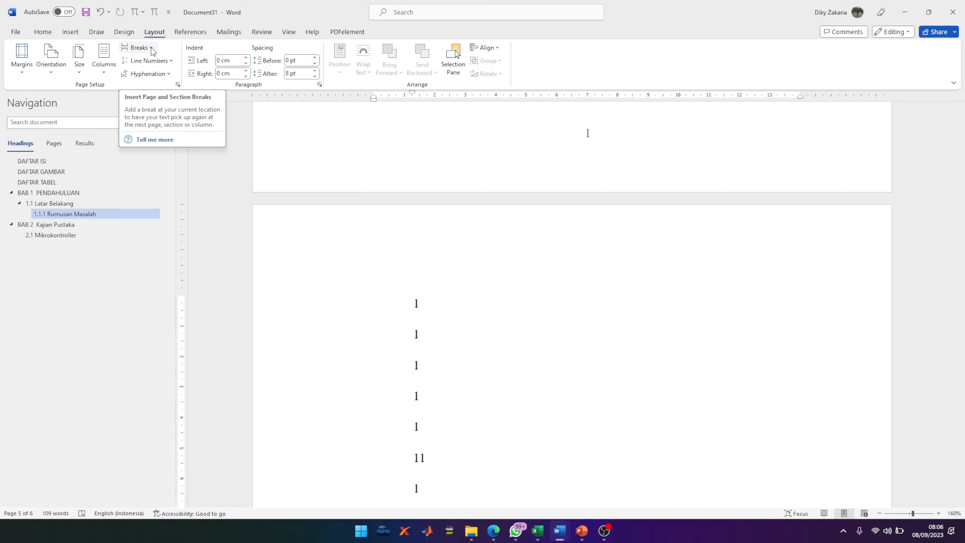
left_click(152, 49)
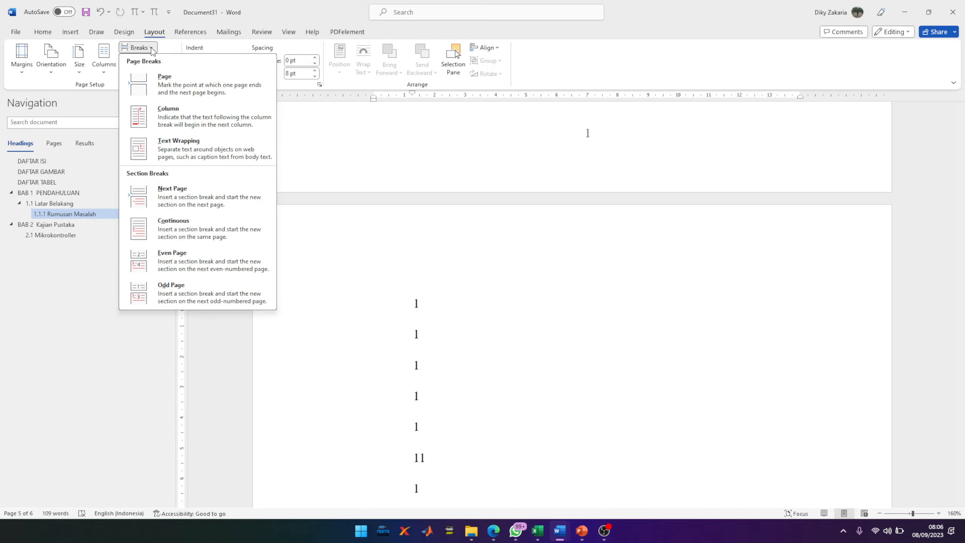
left_click(207, 193)
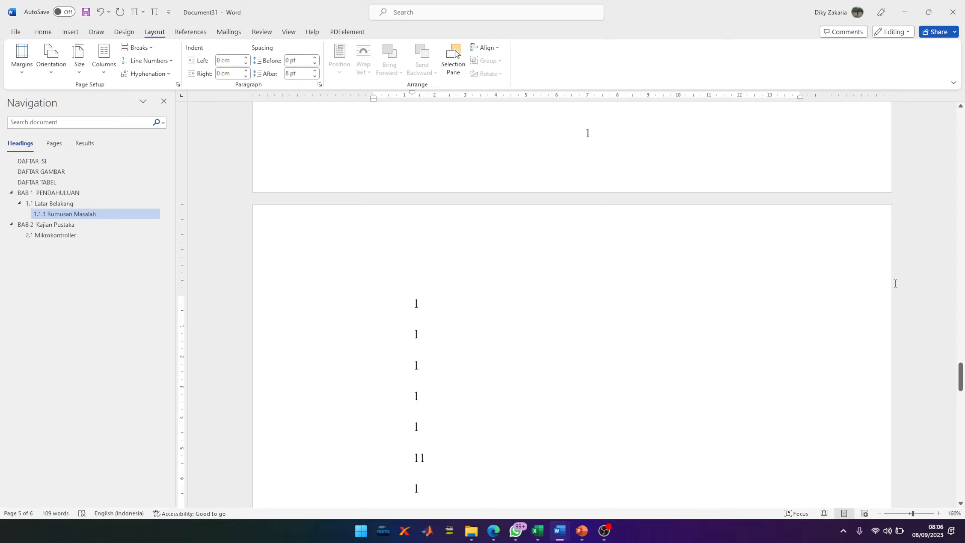
- Unlink the section 3 footer from the previous section and delete its page number
scroll(867, 295, "down", 10)
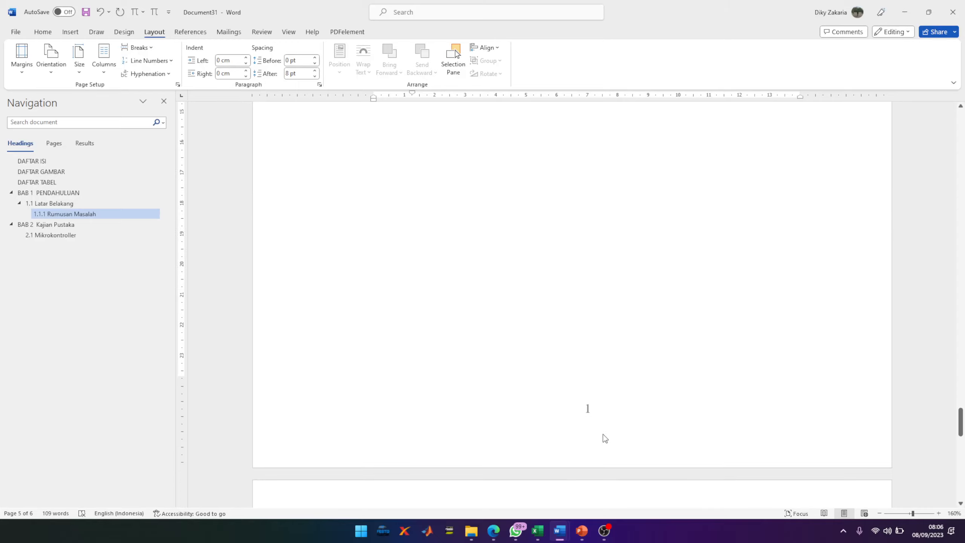
double_click(605, 409)
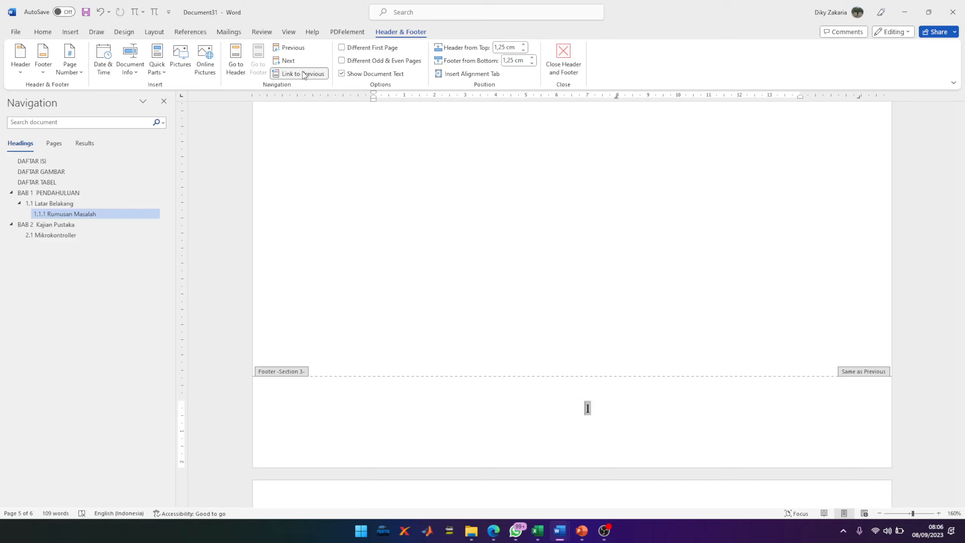
left_click(278, 75)
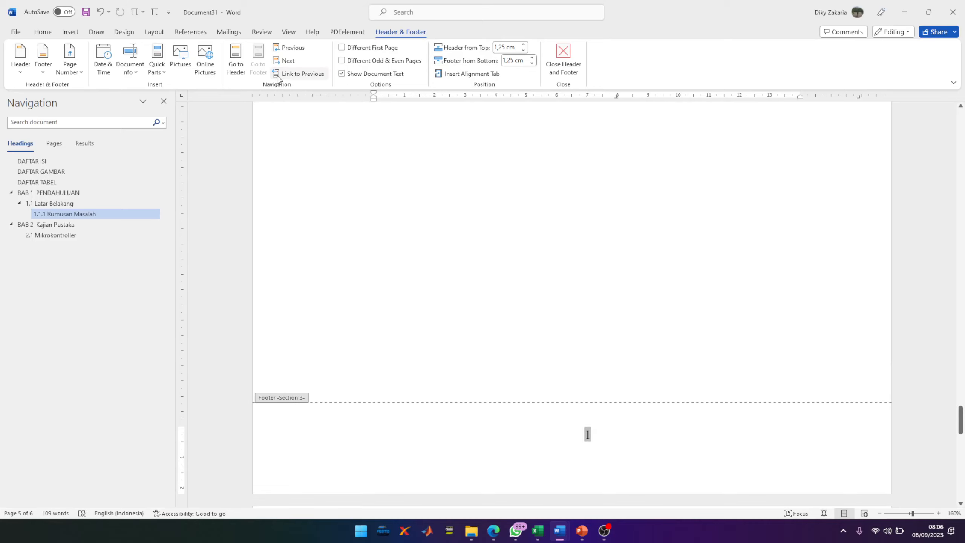
left_click(597, 439)
- Insert a Plain Number 3 page number at the top of the section 3 page
scroll(595, 330, "up", 5)
scroll(595, 330, "up", 7)
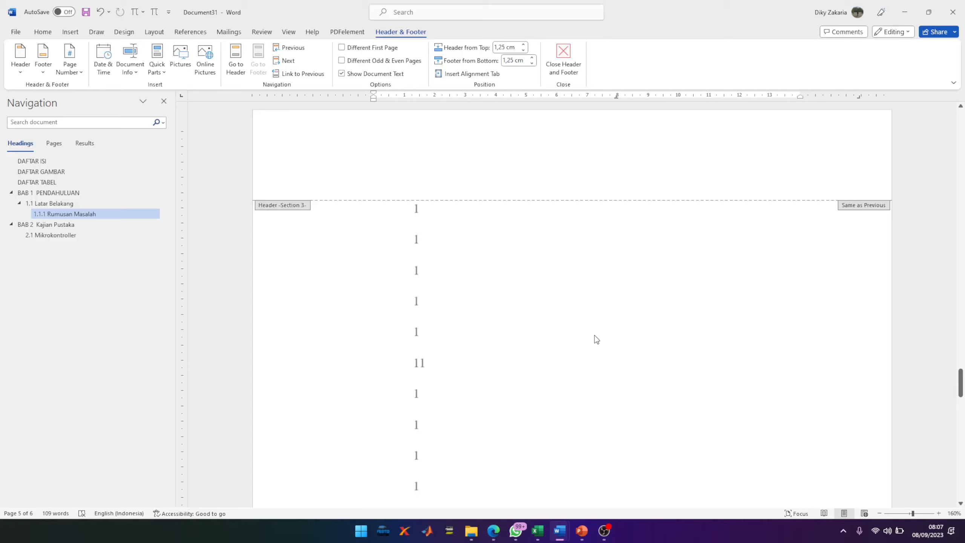
scroll(521, 325, "down", 1)
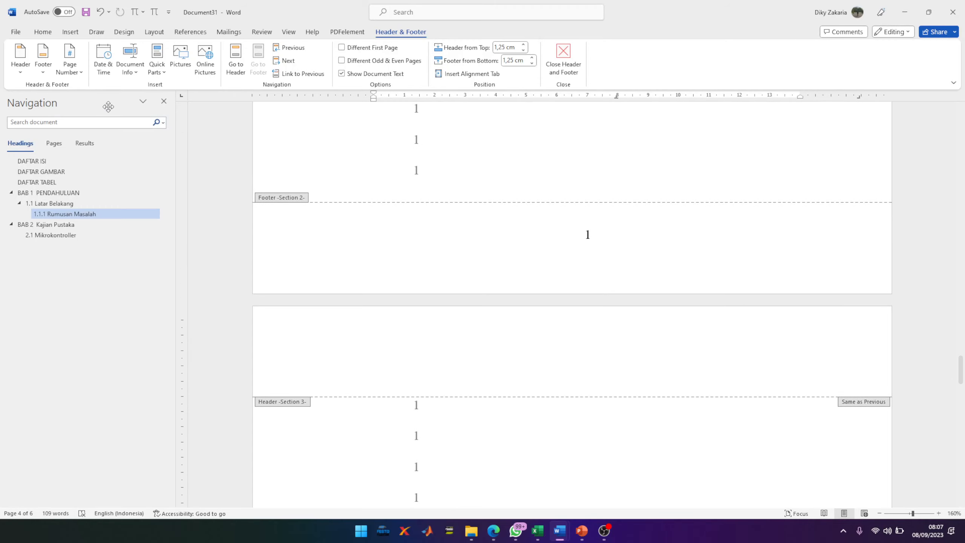
left_click(72, 70)
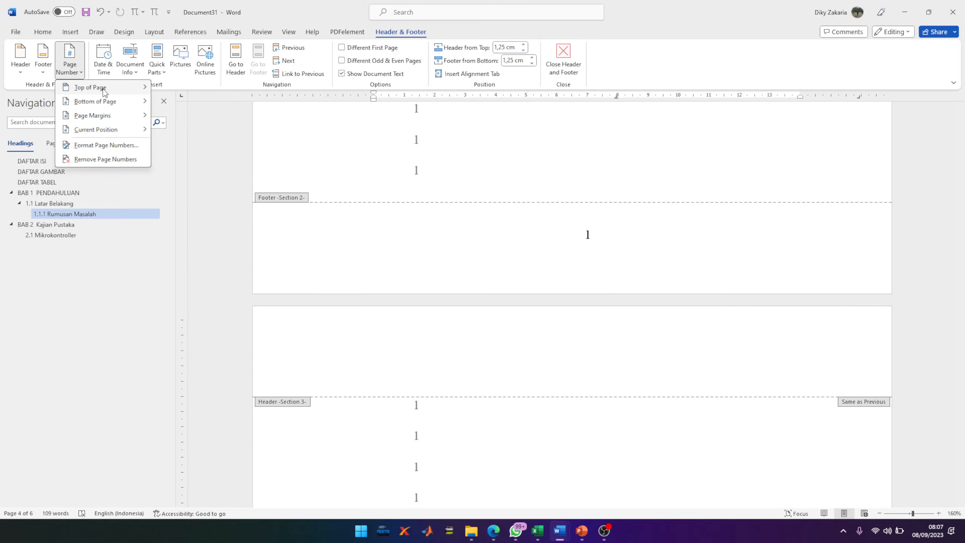
mouse_move(87, 87)
left_click(306, 228)
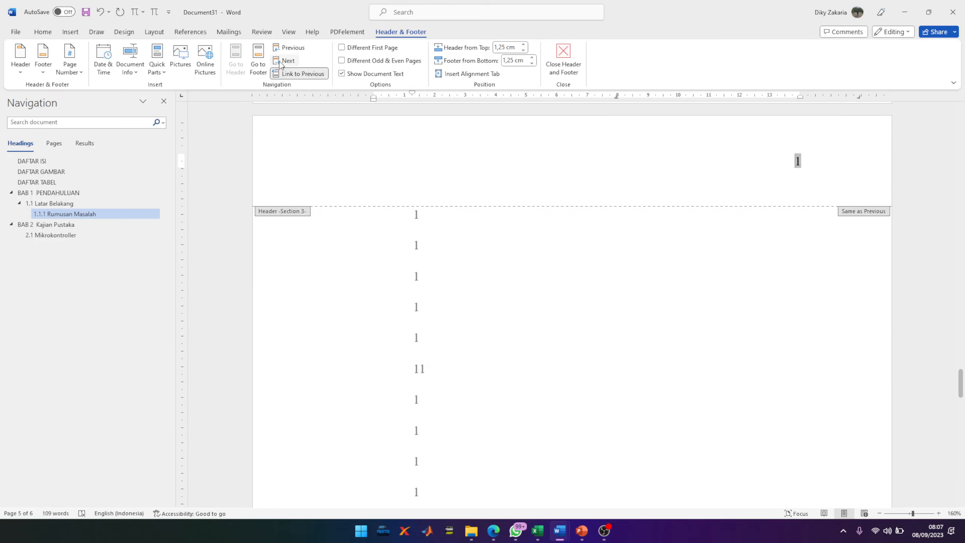
- Set the section 3 page numbering to continue from the previous section and return to the body text
left_click(66, 68)
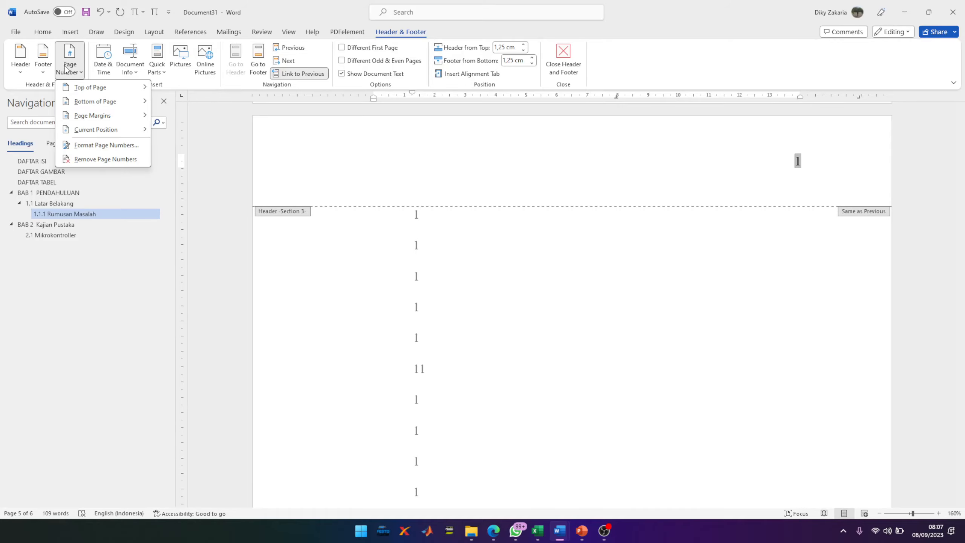
left_click(123, 146)
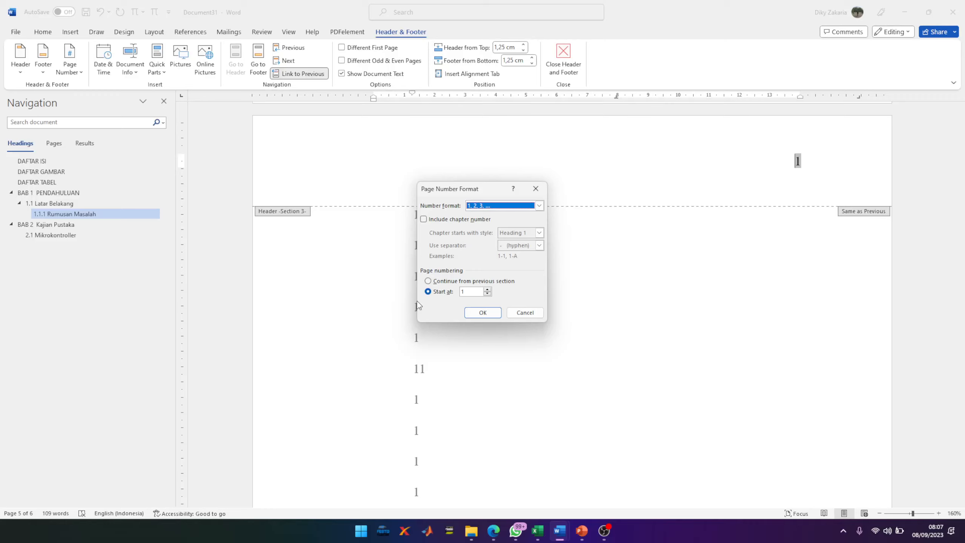
left_click(447, 282)
left_click(483, 312)
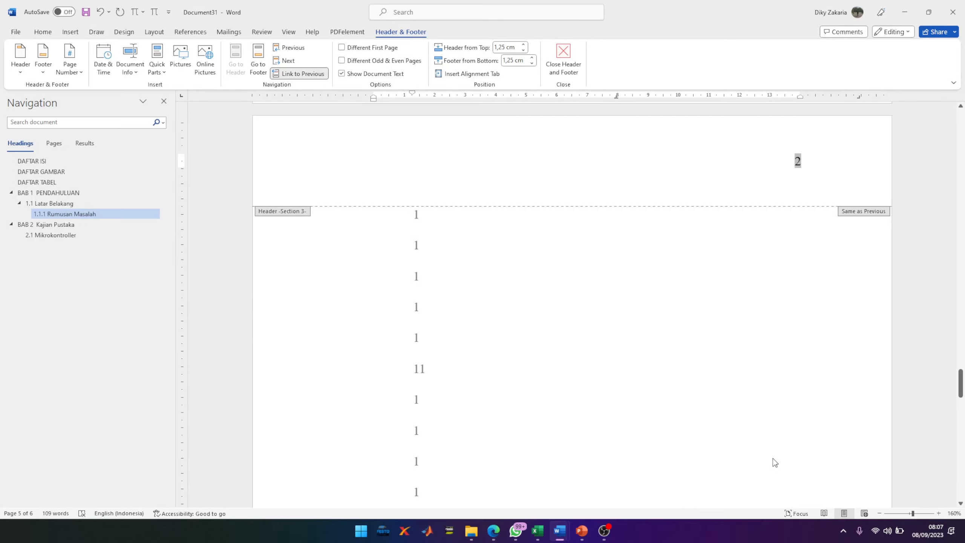
scroll(773, 458, "up", 5)
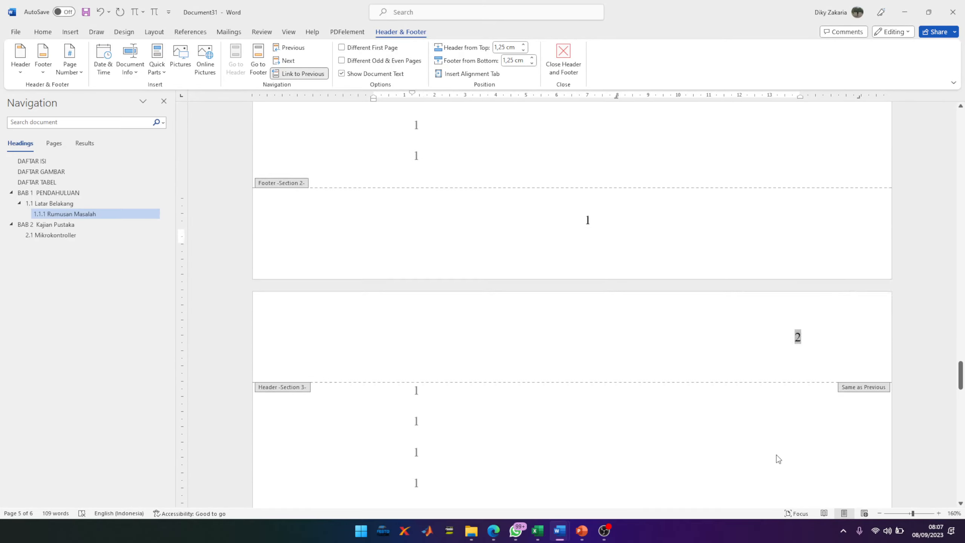
scroll(778, 454, "down", 6)
double_click(780, 345)
- Insert a Next Page section break directly before the BAB 2 Kajian Pustaka heading text
scroll(782, 348, "down", 8)
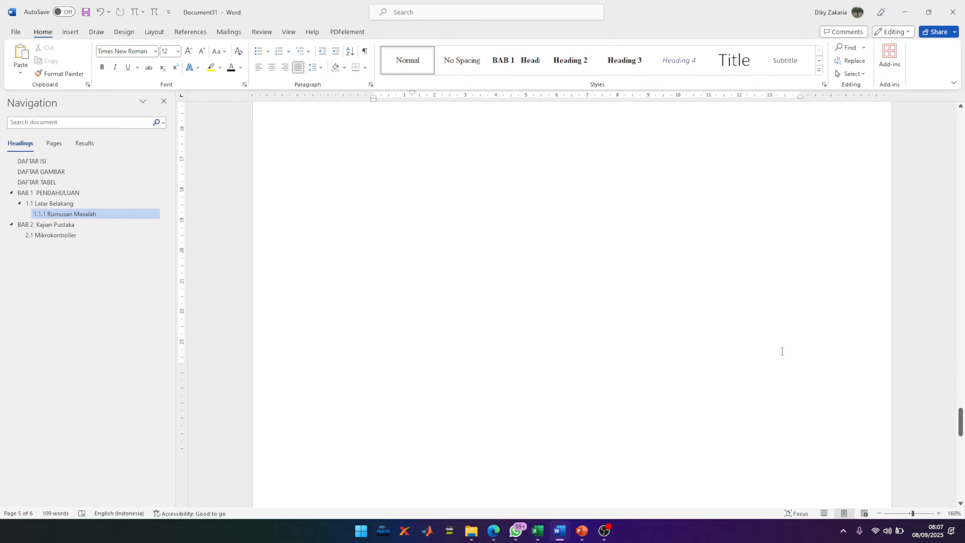
scroll(783, 351, "down", 15)
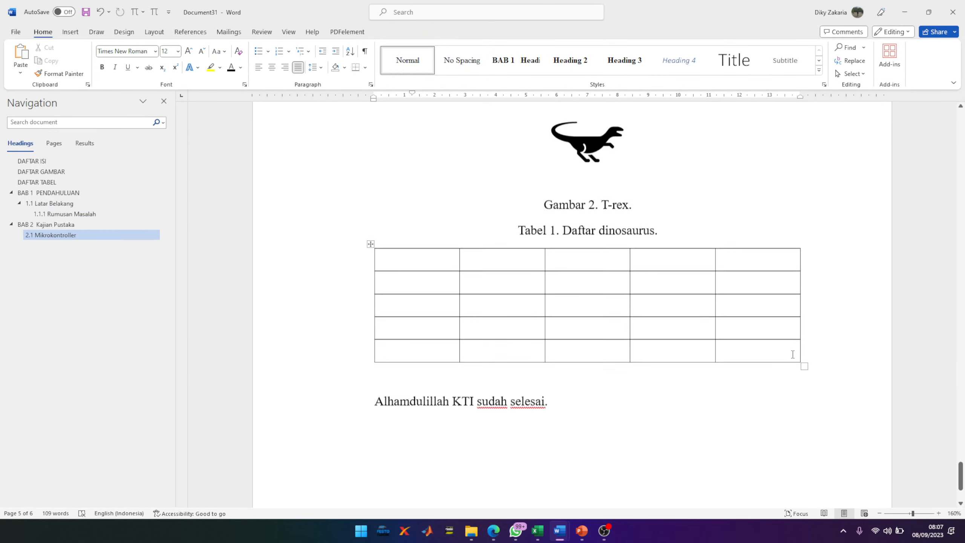
scroll(794, 354, "down", 6)
scroll(795, 353, "up", 18)
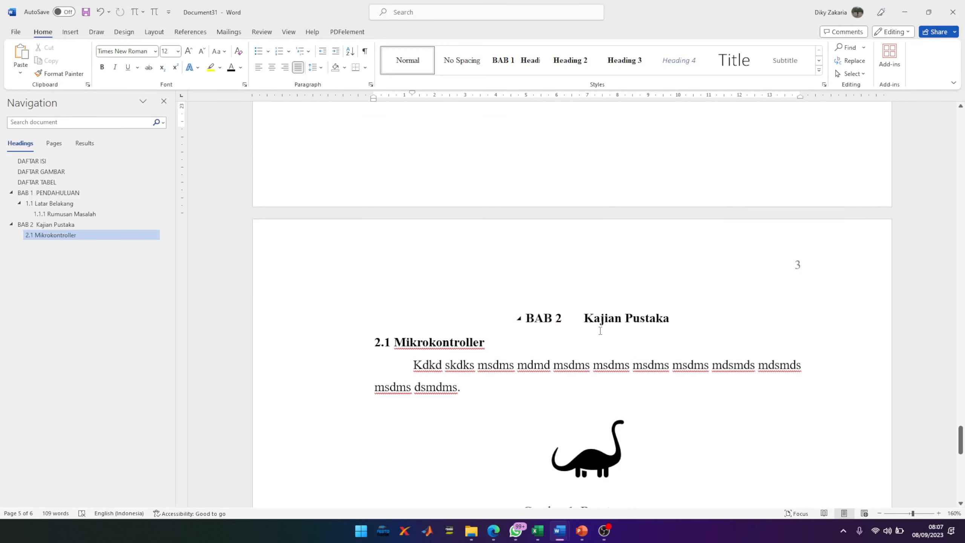
scroll(600, 331, "up", 1)
left_click(578, 327)
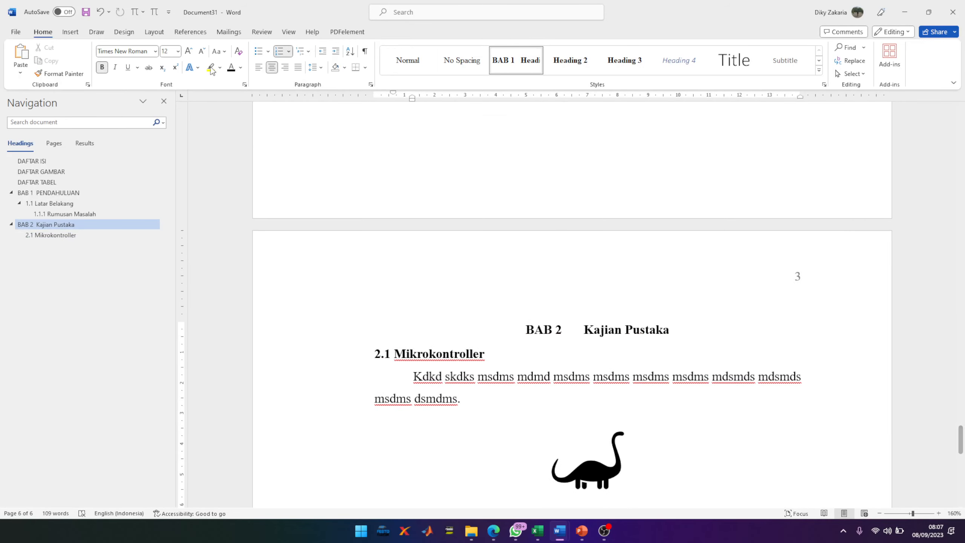
left_click(160, 38)
left_click(138, 47)
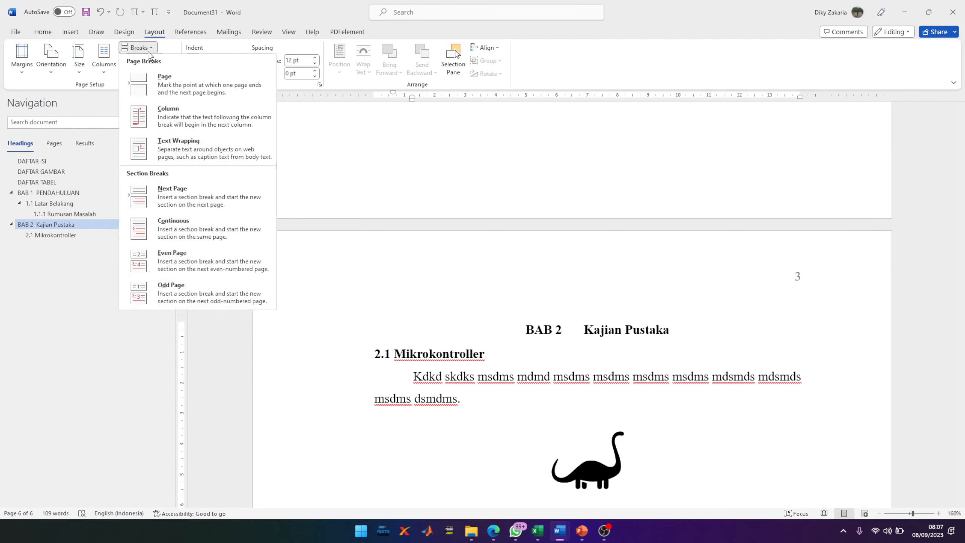
left_click(195, 199)
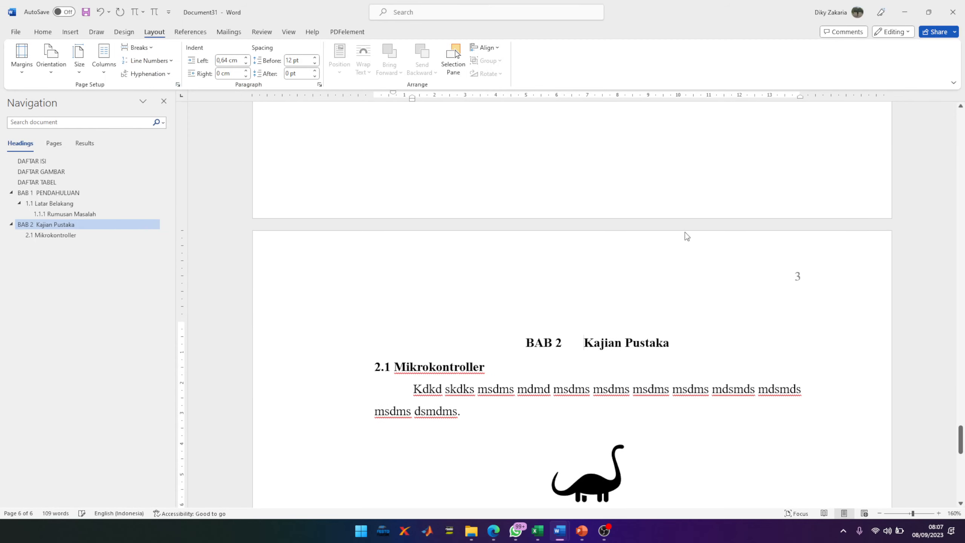
- Unlink the BAB 2 page's header from the previous section and delete its page number
double_click(785, 279)
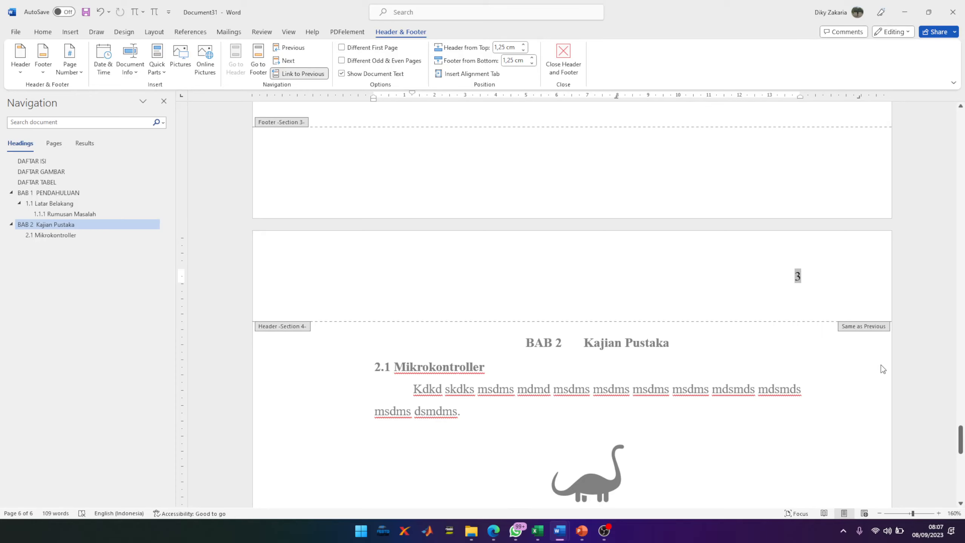
left_click(314, 75)
left_click(810, 164)
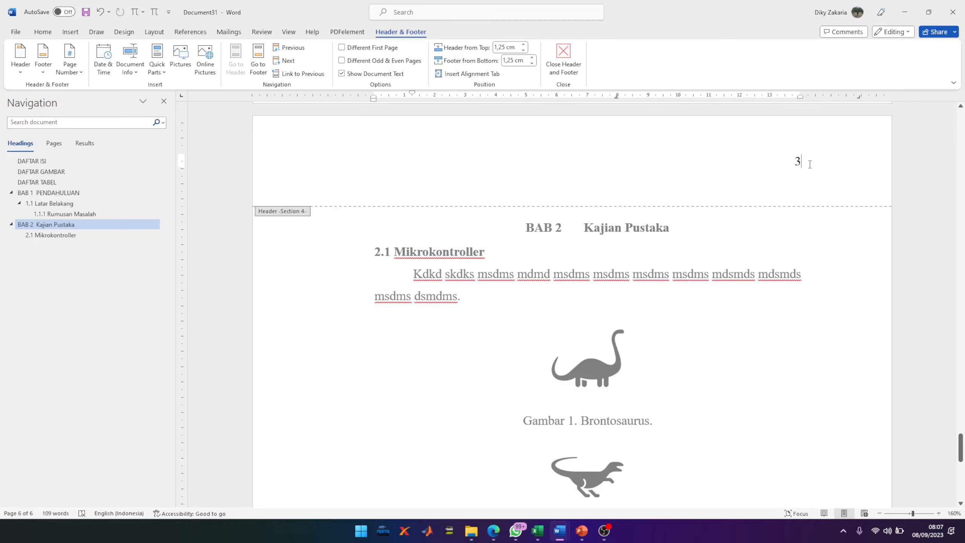
key("BackSpace")
- Insert a Plain Number 2 page number at the bottom of the BAB 2 page
scroll(808, 169, "down", 1)
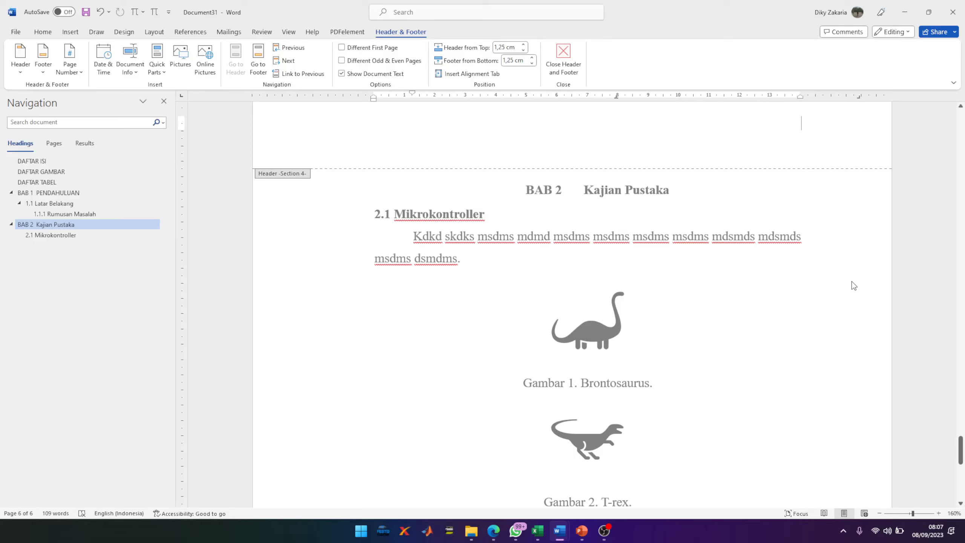
scroll(865, 295, "down", 10)
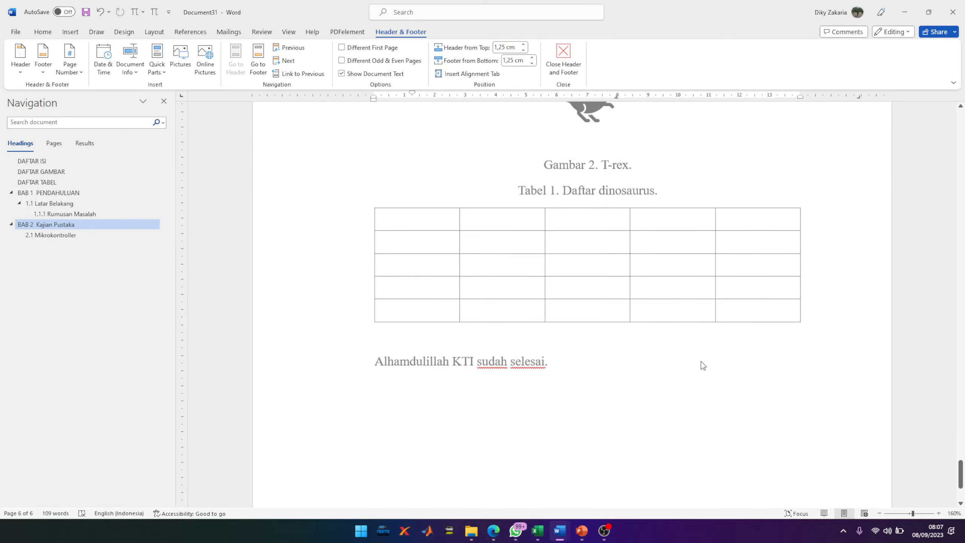
scroll(615, 494, "down", 2)
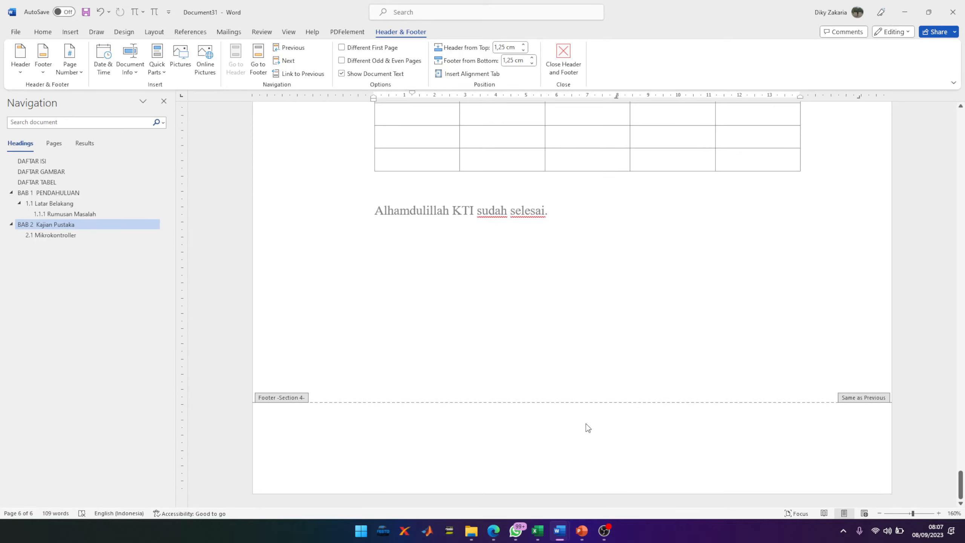
left_click(71, 68)
mouse_move(111, 105)
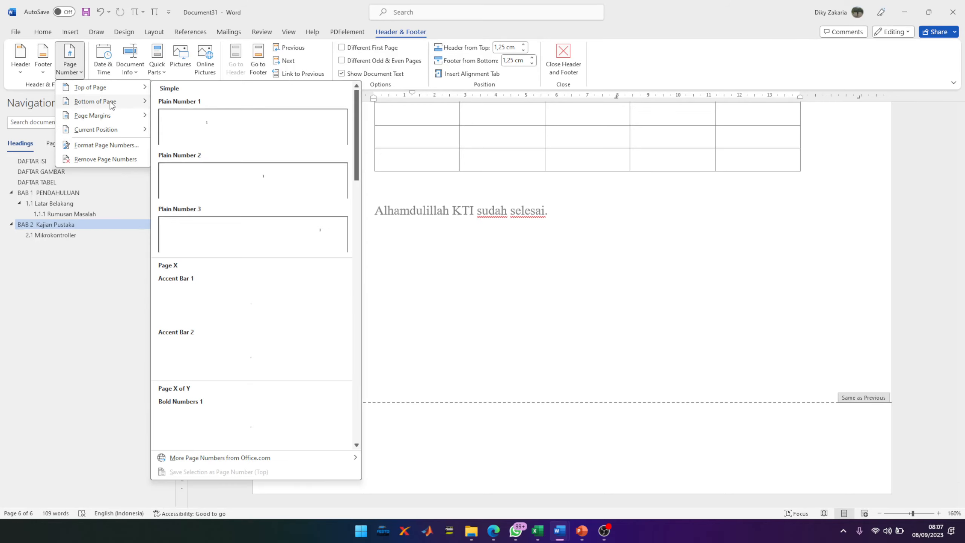
left_click(243, 186)
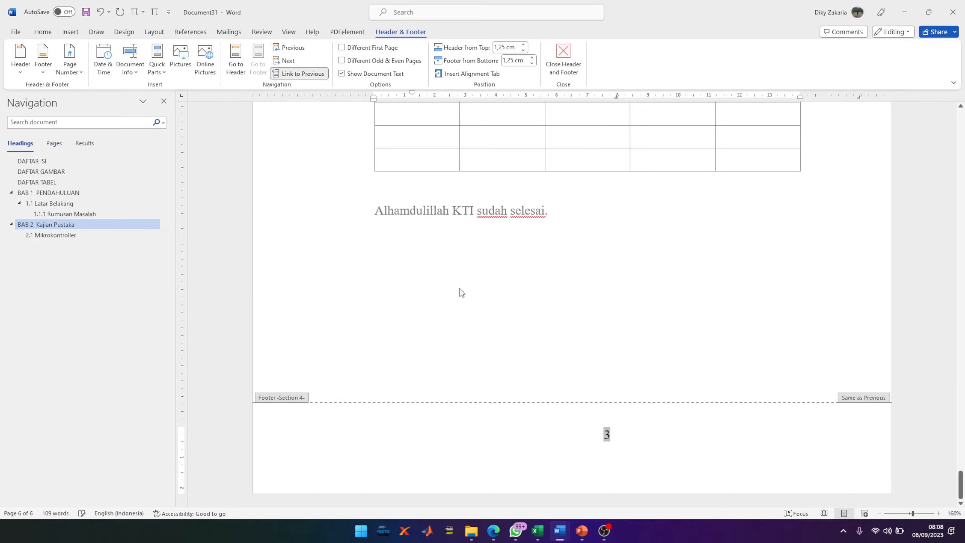
- Delete the page number from the section 3 footer
scroll(794, 411, "up", 15)
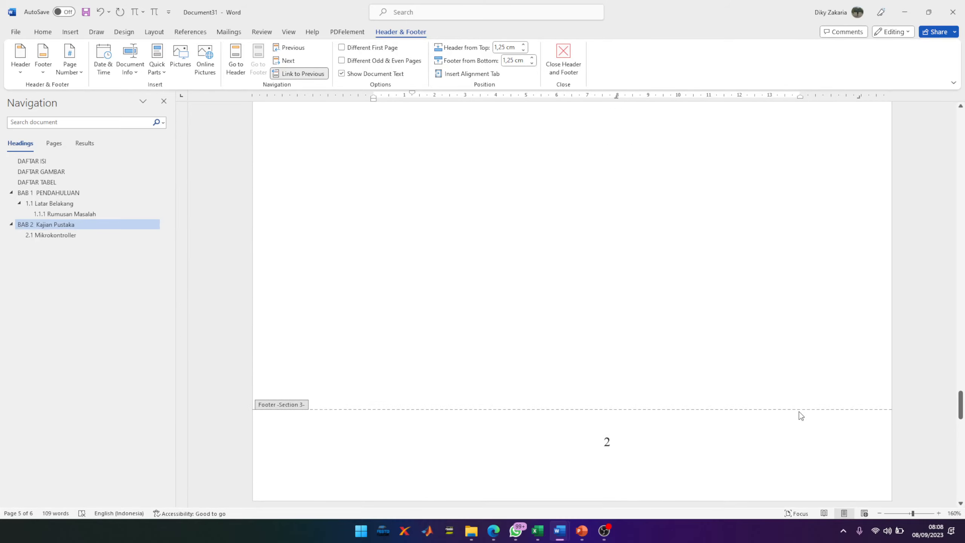
scroll(807, 424, "up", 10)
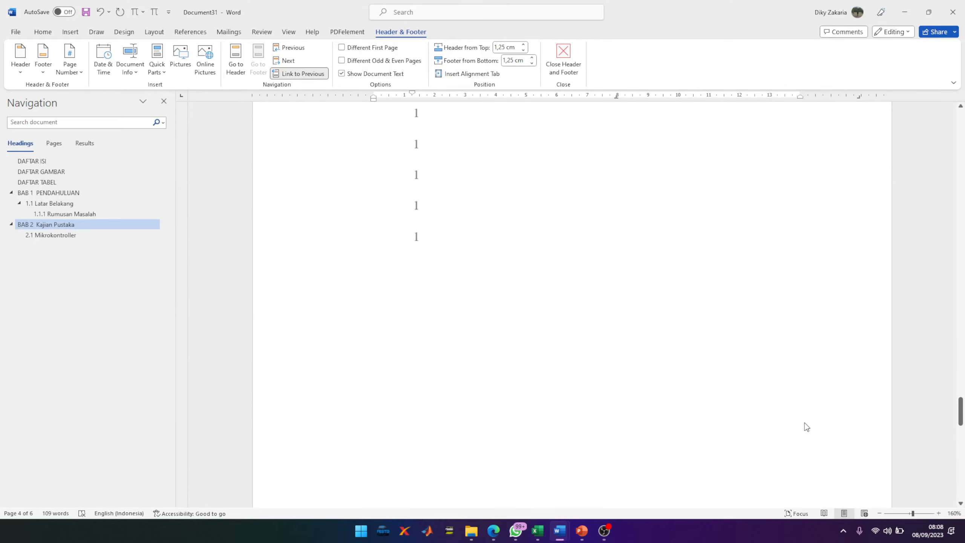
scroll(766, 431, "down", 1)
left_click(631, 462)
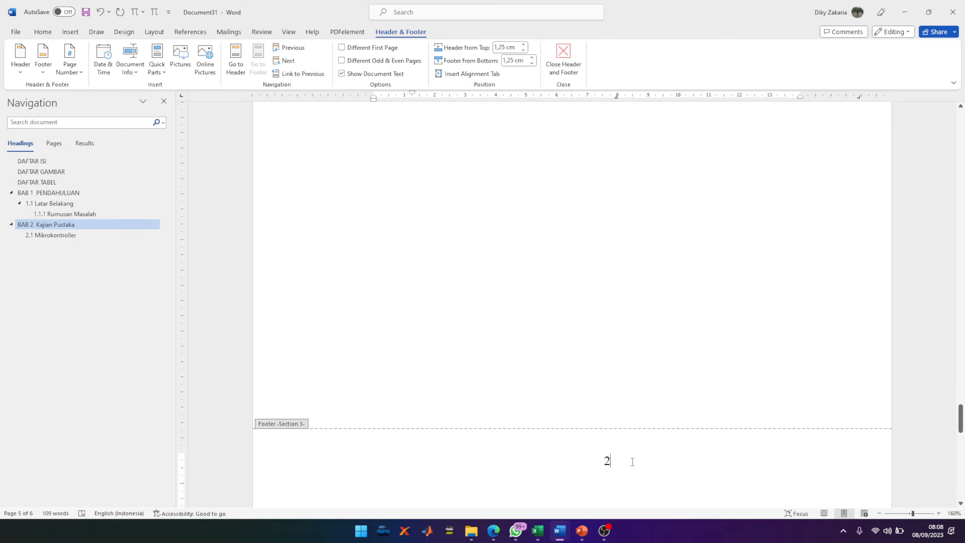
key("BackSpace")
key("BackSpace")
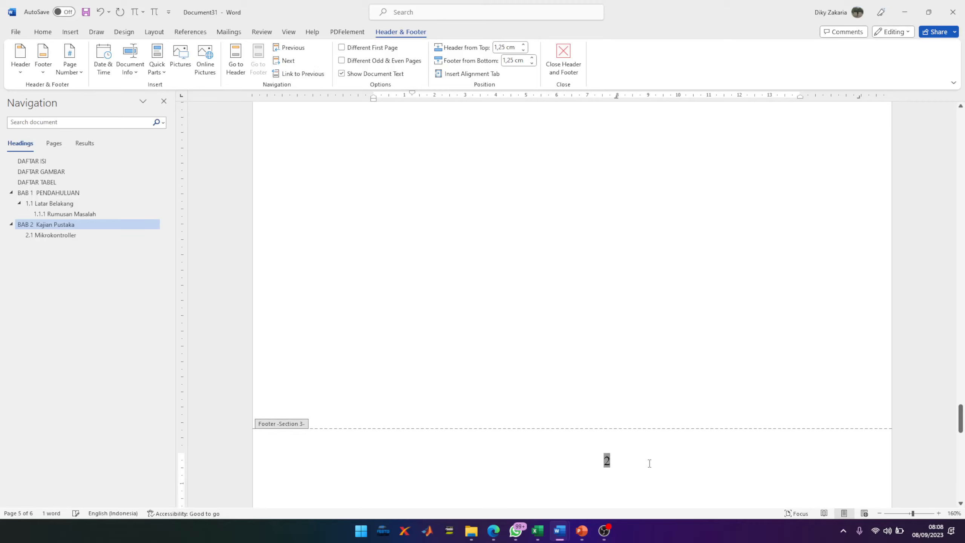
- Try to delete the page number from the BAB 1 page's header and check the neighbouring pages' numbering
scroll(652, 465, "up", 10)
scroll(664, 461, "up", 10)
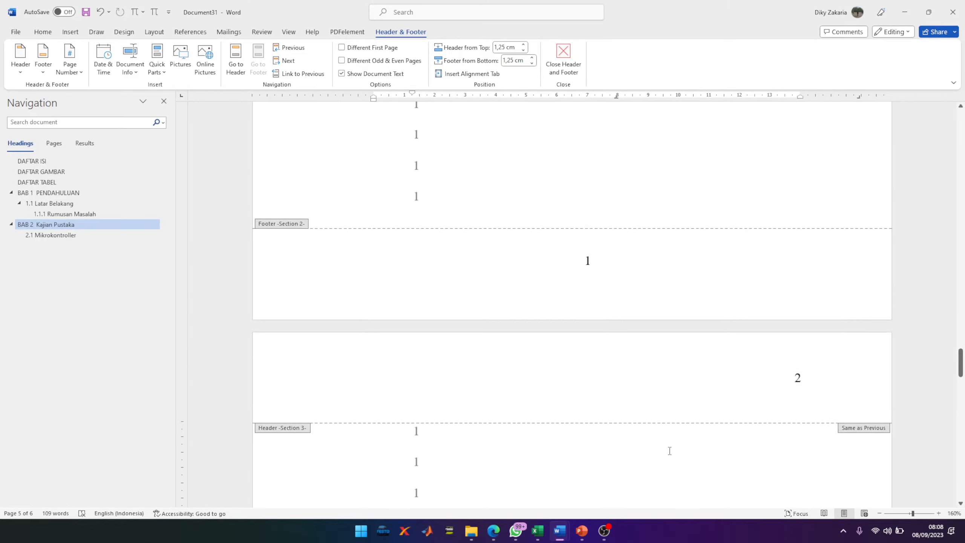
scroll(678, 447, "up", 15)
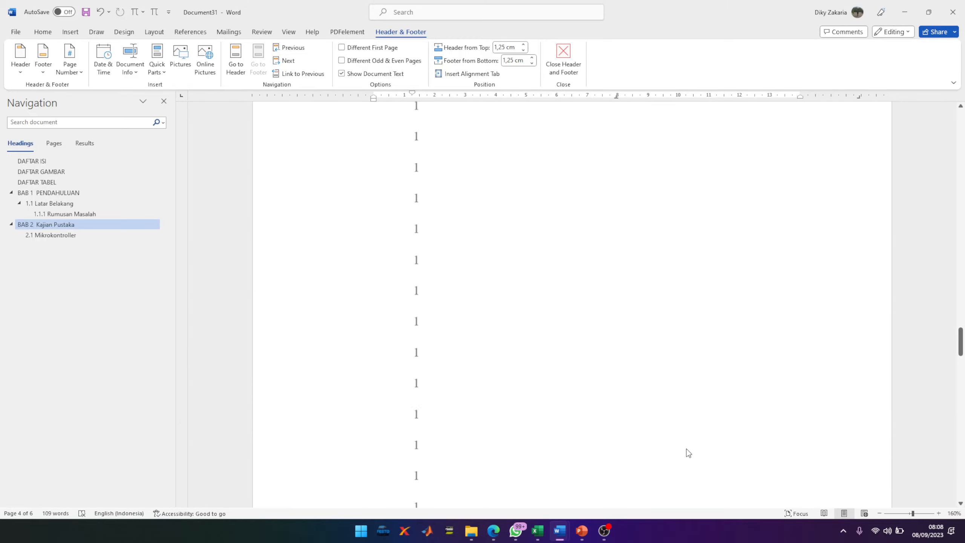
scroll(694, 445, "up", 15)
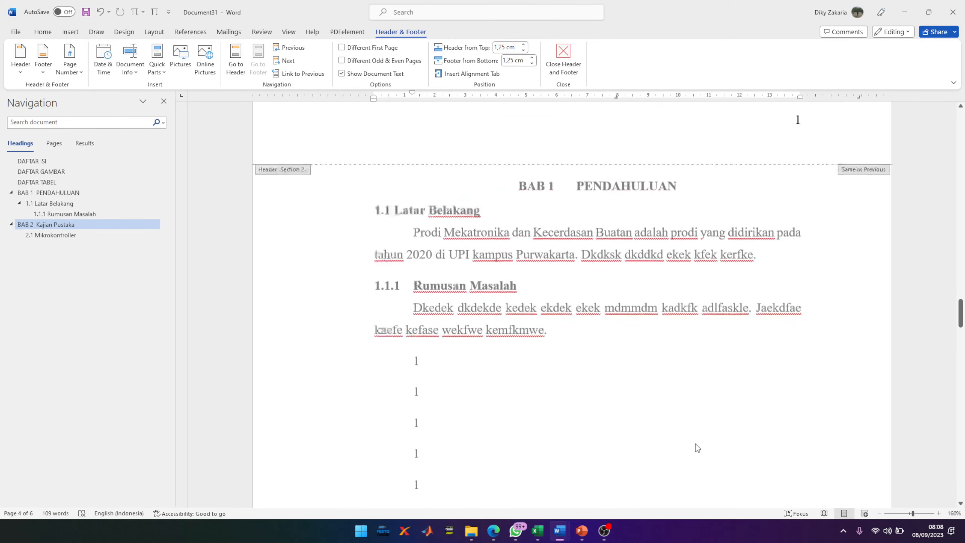
scroll(736, 380, "up", 2)
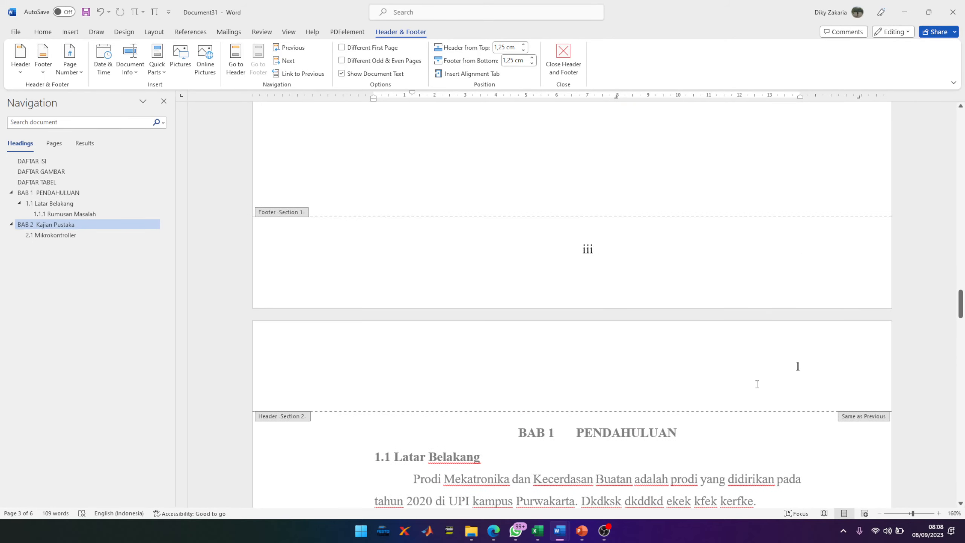
left_click(843, 372)
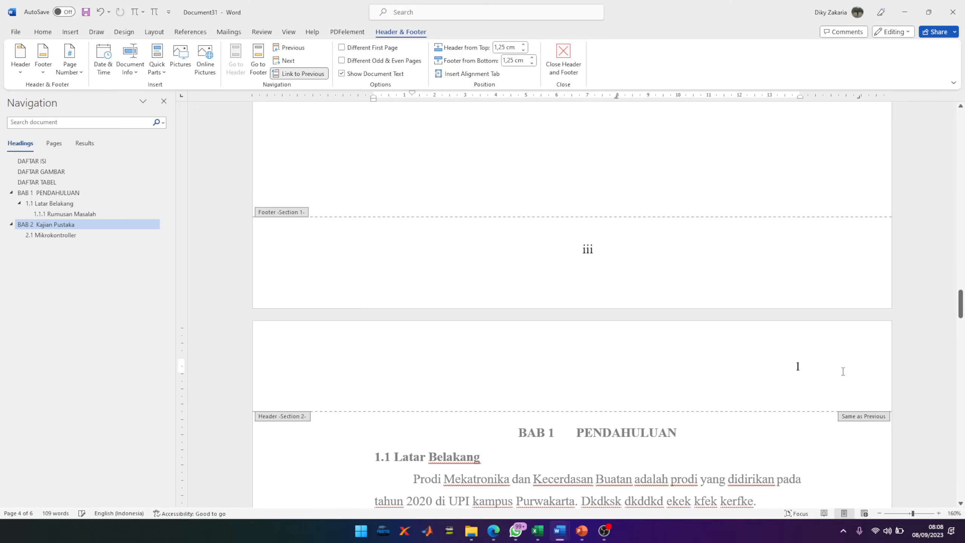
scroll(643, 326, "up", 20)
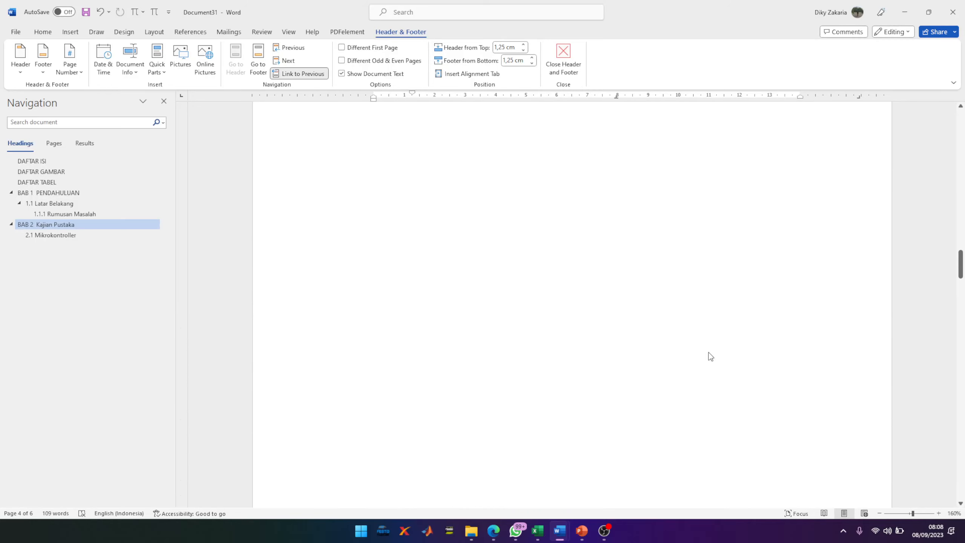
scroll(716, 362, "down", 20)
scroll(715, 362, "down", 5)
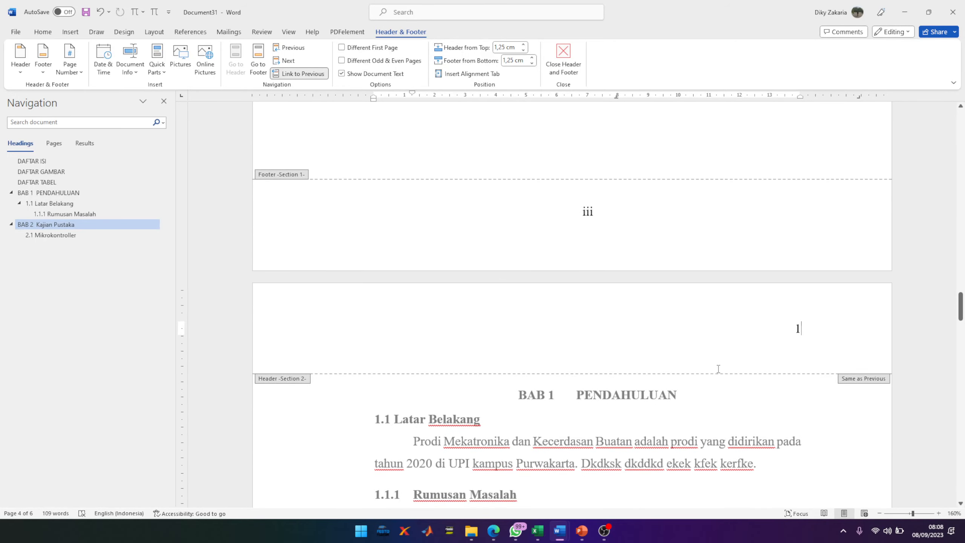
scroll(721, 368, "up", 20)
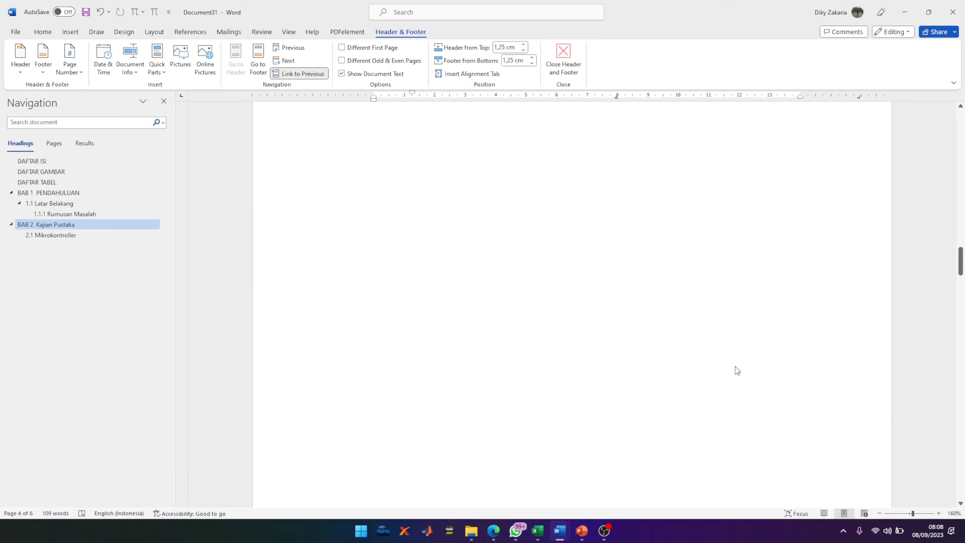
scroll(740, 371, "down", 8)
scroll(740, 370, "up", 13)
scroll(743, 370, "down", 15)
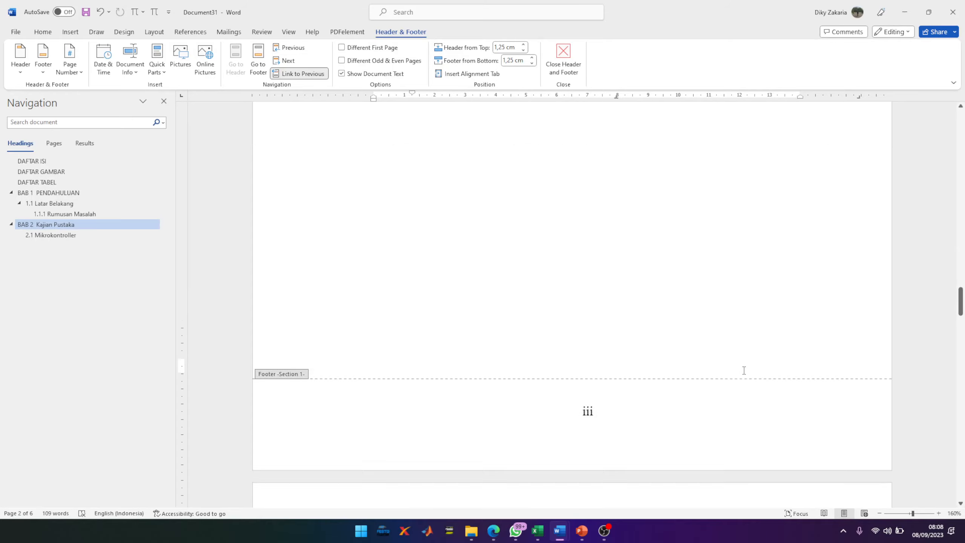
scroll(746, 373, "down", 10)
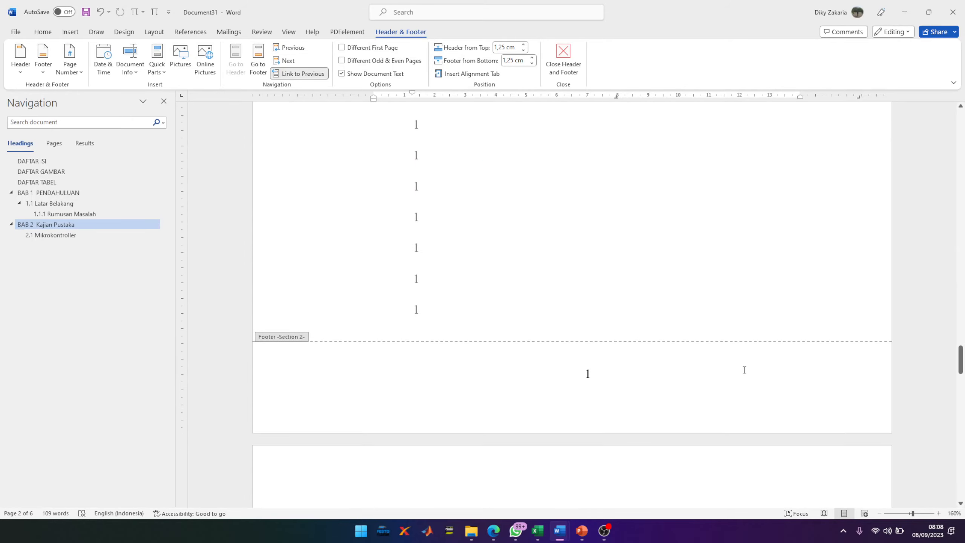
scroll(745, 369, "down", 10)
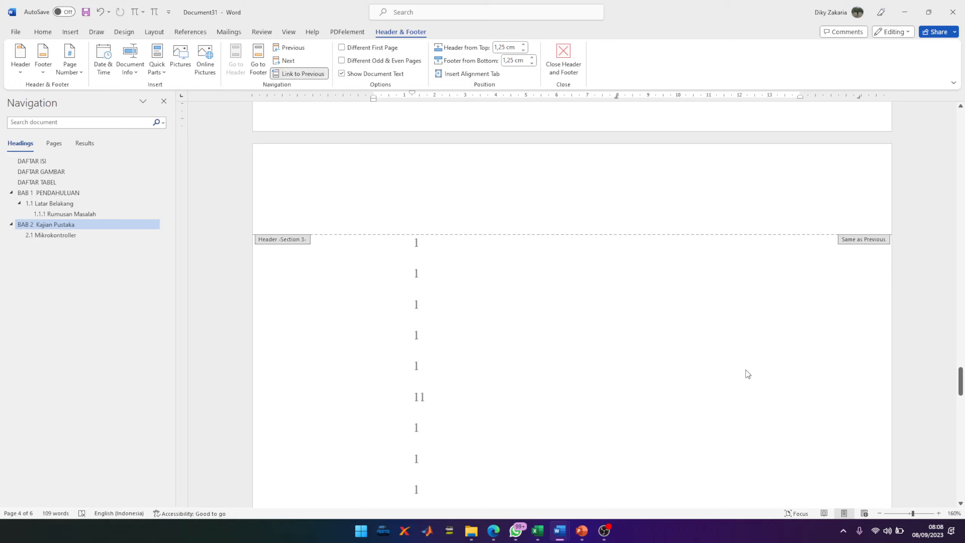
scroll(746, 373, "down", 10)
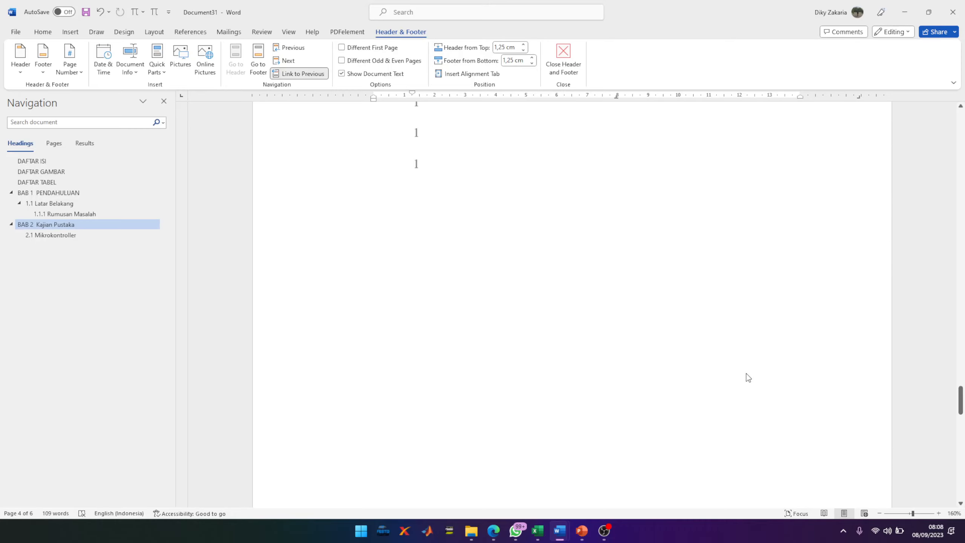
- Undo the deletion of the page number from the linked BAB 1 header
scroll(747, 373, "up", 15)
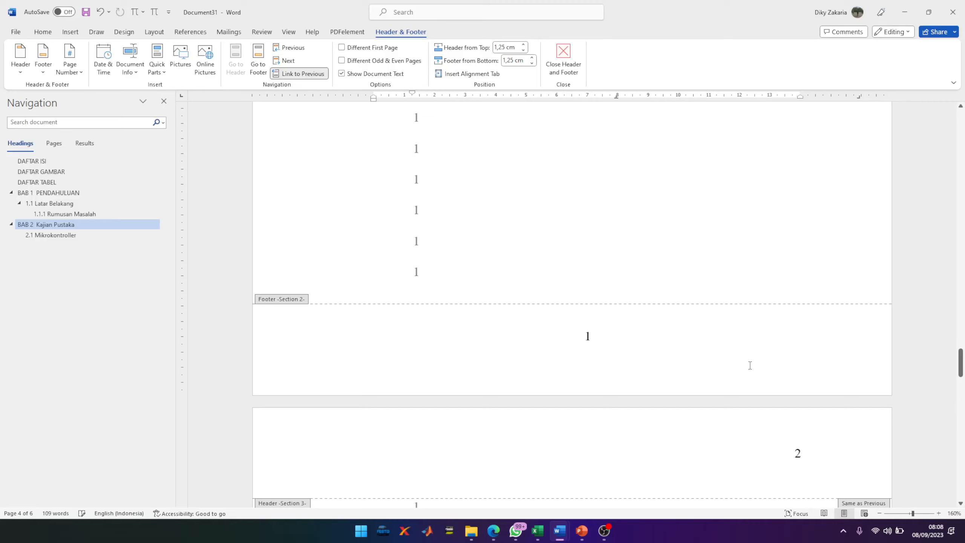
key("ctrl+z")
scroll(772, 381, "up", 20)
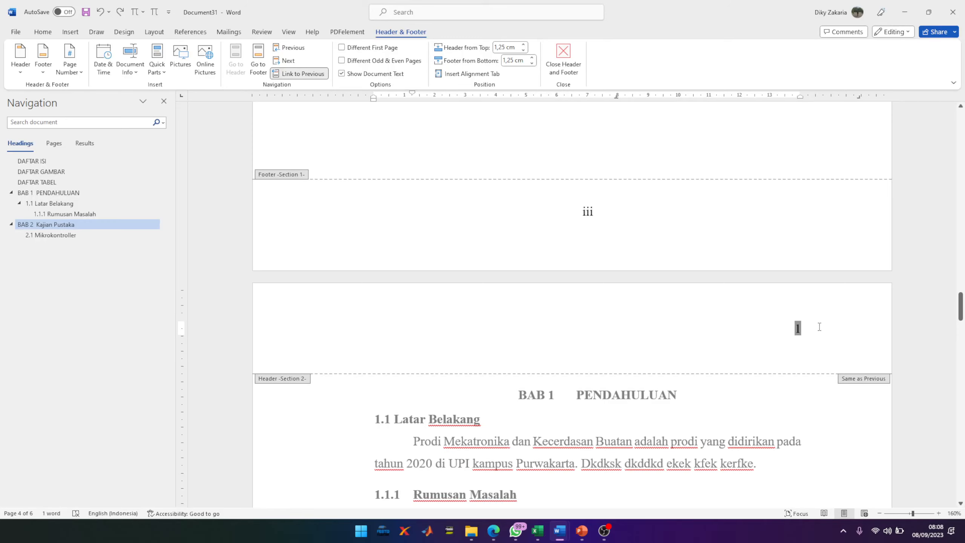
key("ctrl+y")
- Unlink the section 3 header from the previous section and delete the page number from the BAB 1 page's header
scroll(819, 335, "down", 15)
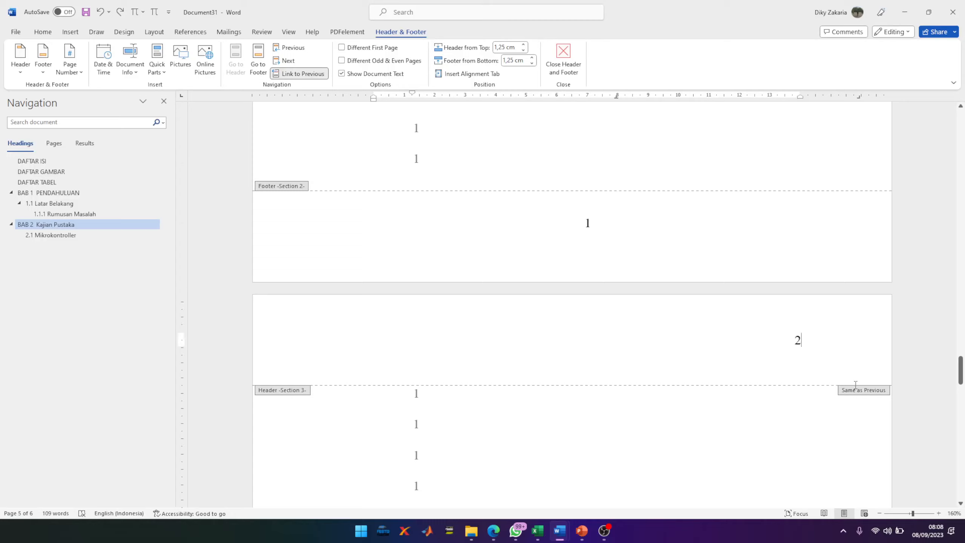
left_click(312, 77)
scroll(715, 382, "up", 14)
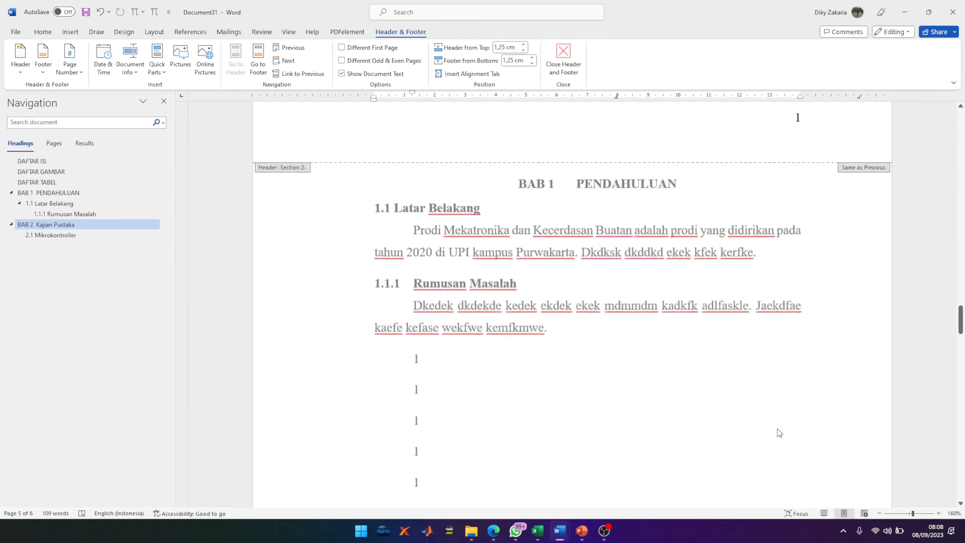
scroll(778, 429, "up", 4)
left_click(808, 314)
scroll(813, 358, "up", 10)
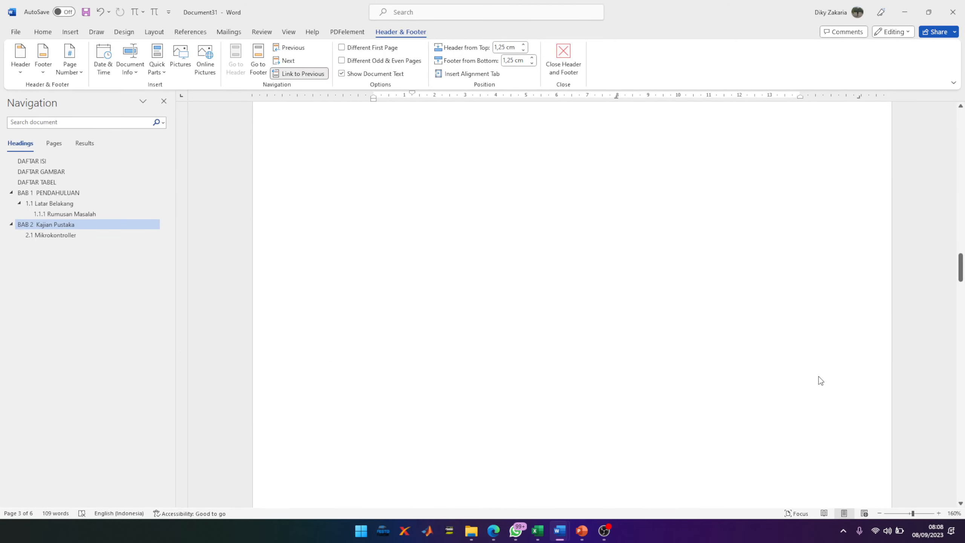
scroll(821, 380, "down", 8)
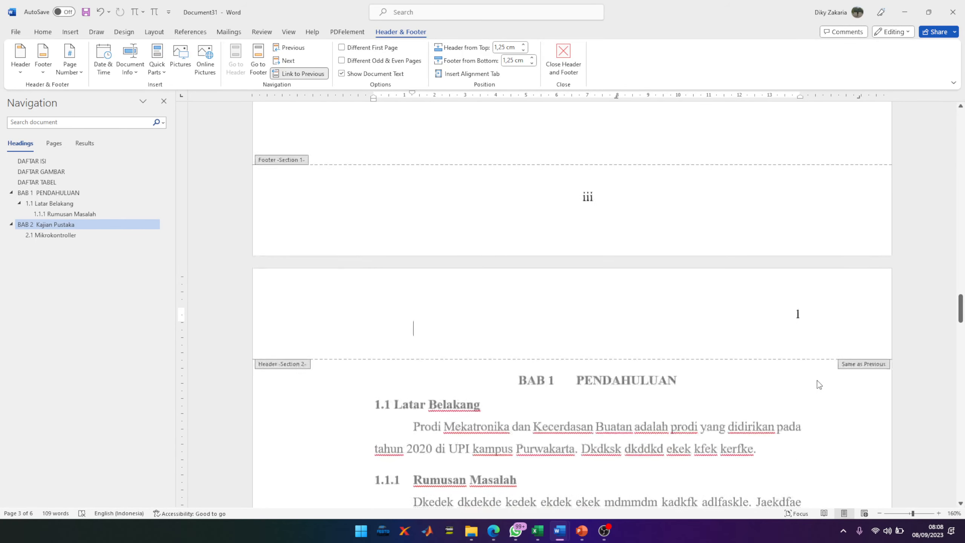
scroll(819, 384, "down", 1)
left_click(808, 301)
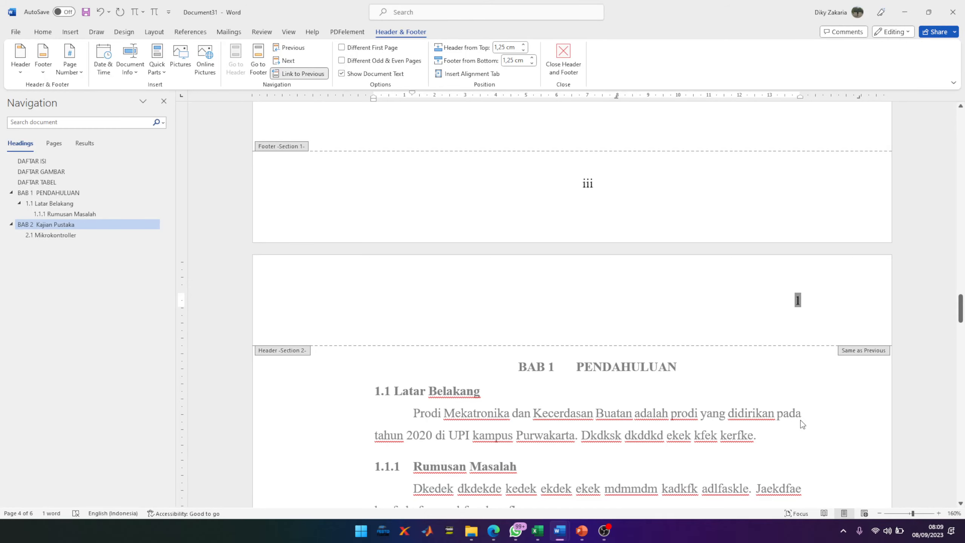
- Check the header and footer page numbers from the Daftar Tabel page to the end of the document
scroll(805, 416, "up", 5)
scroll(807, 422, "up", 15)
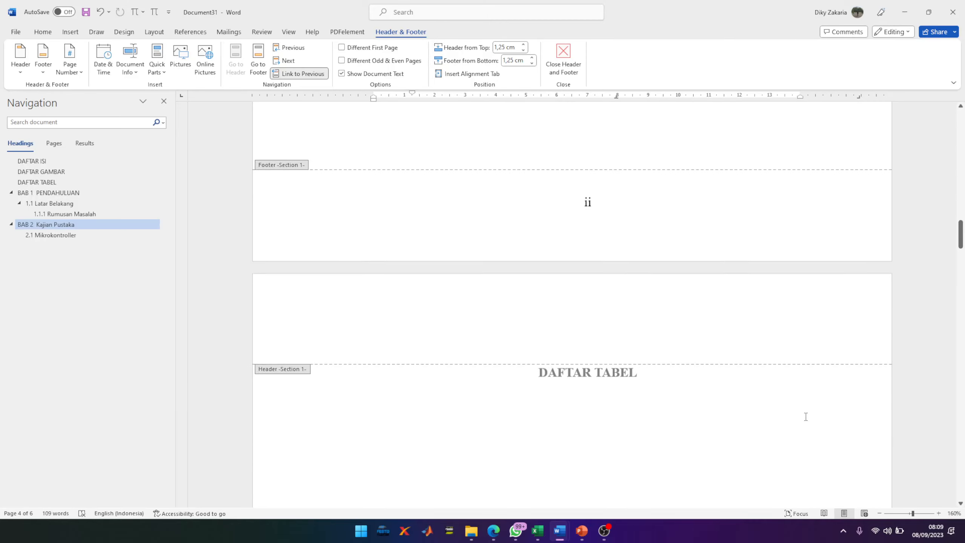
scroll(811, 419, "down", 10)
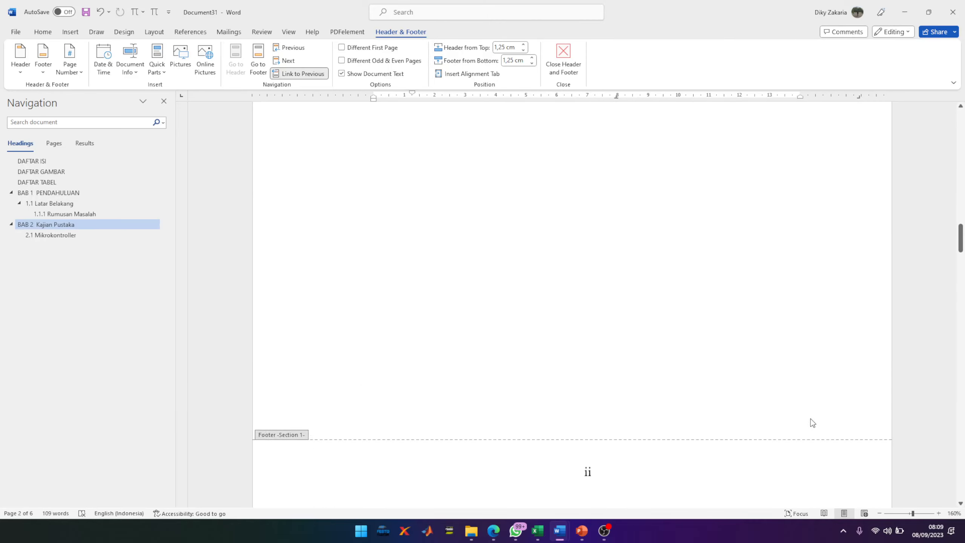
scroll(813, 420, "down", 10)
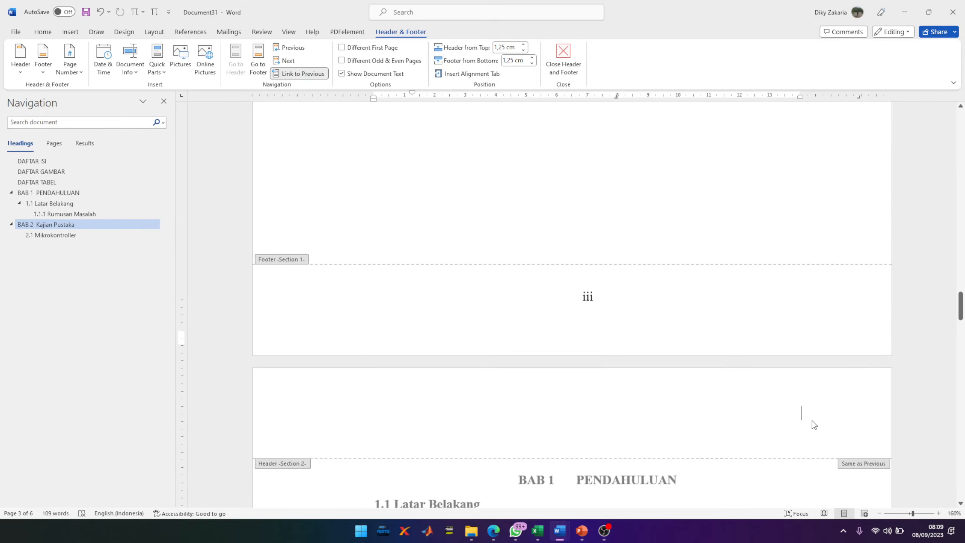
scroll(806, 404, "down", 10)
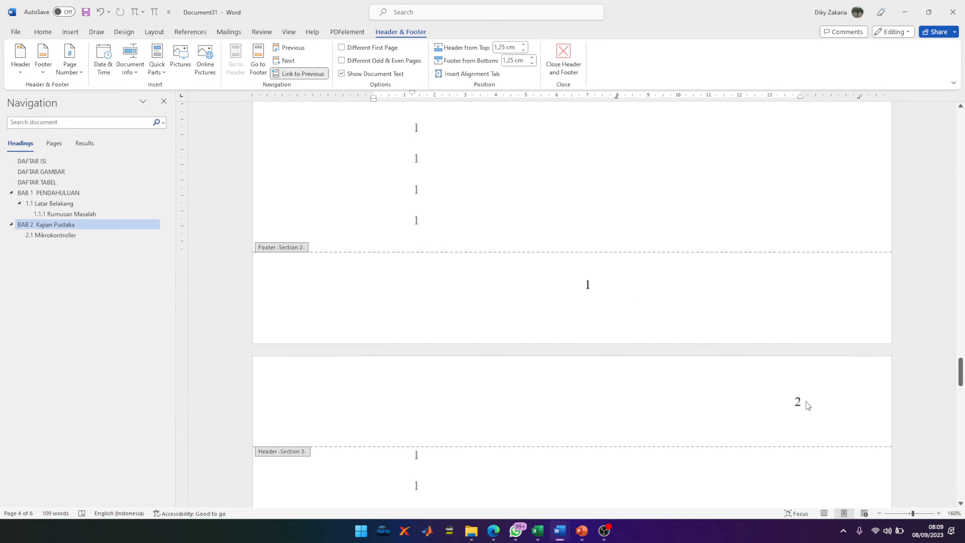
scroll(808, 367, "down", 10)
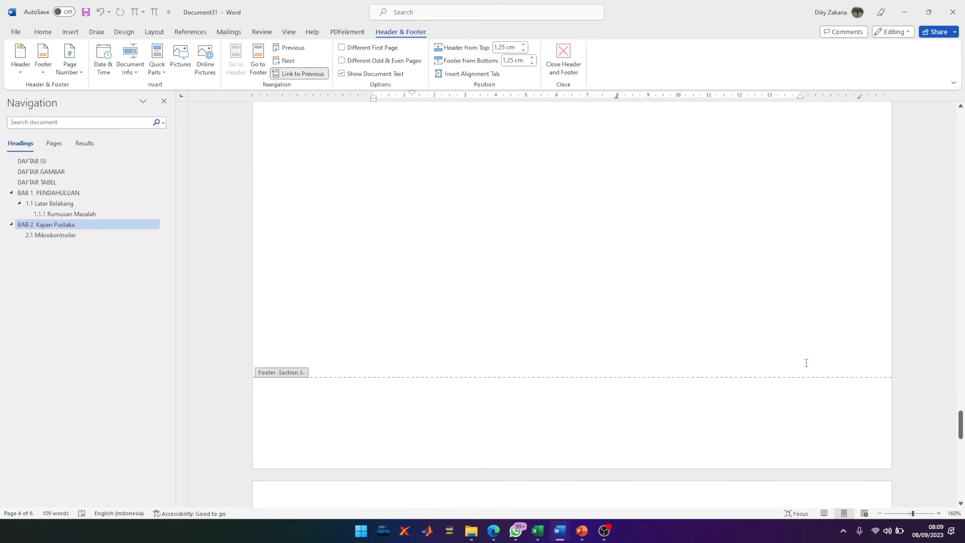
scroll(807, 367, "down", 10)
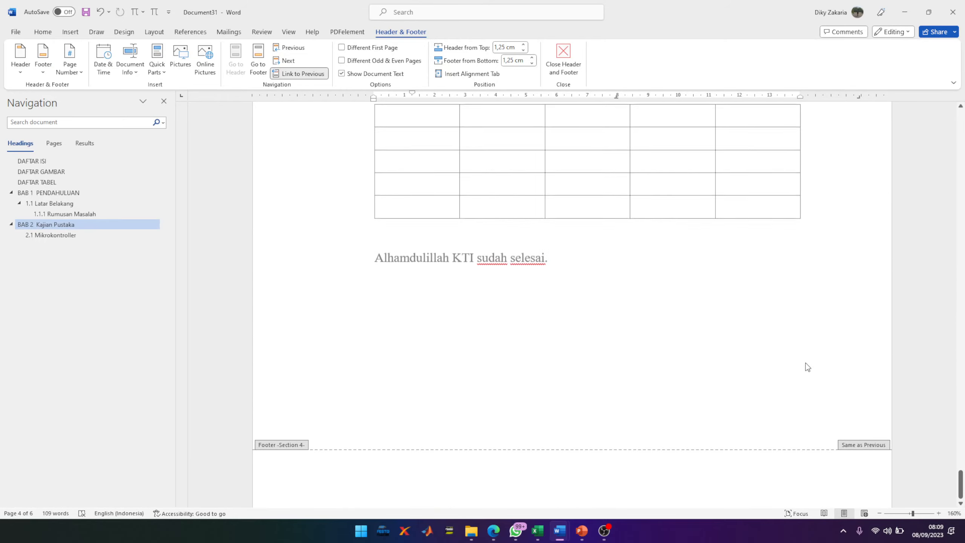
- Close header and footer editing and return to the BAB 1 Pendahuluan heading
key("Page_Up")
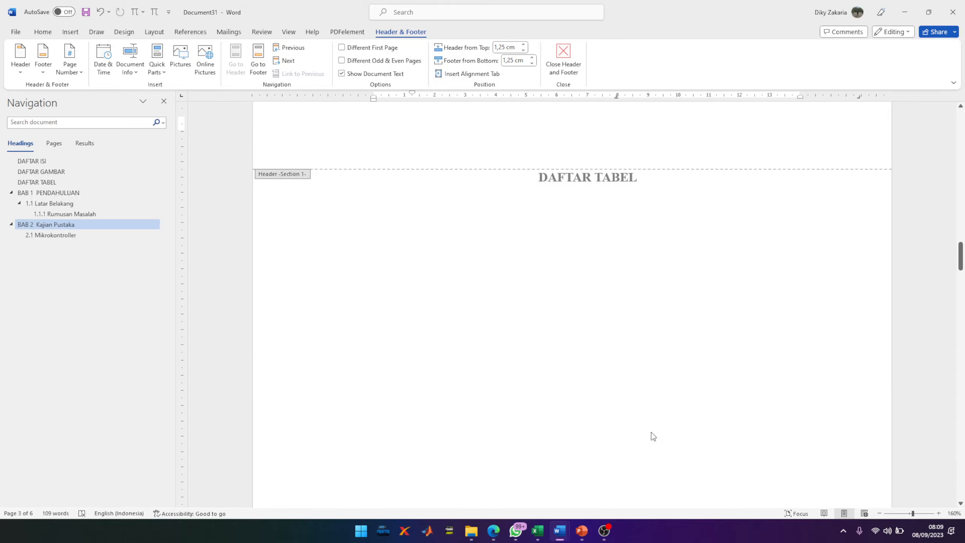
scroll(664, 434, "down", 8)
scroll(456, 361, "down", 5)
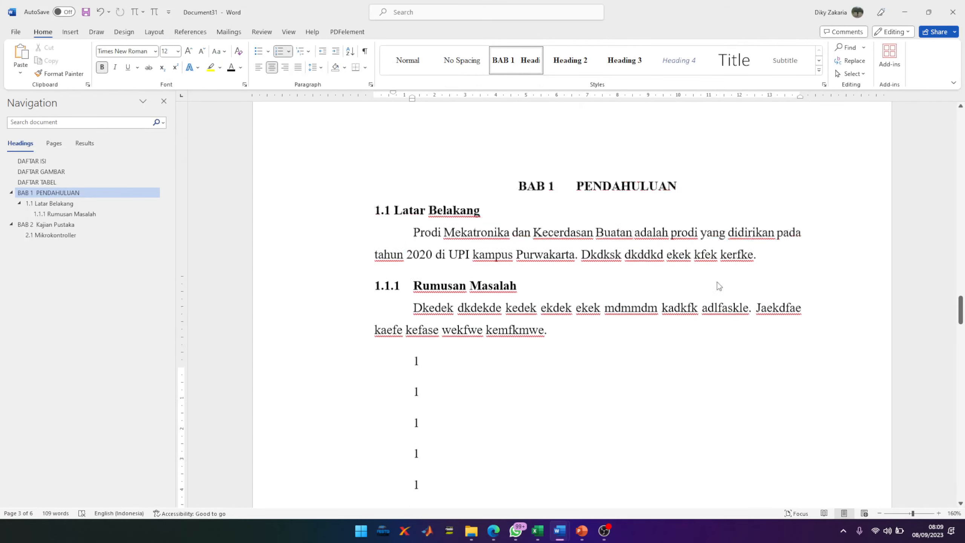
- Review the page number placement from the BAB 1 opening page through the BAB 2 page to the document's end
scroll(718, 286, "up", 3)
scroll(747, 304, "down", 6)
scroll(749, 306, "down", 8)
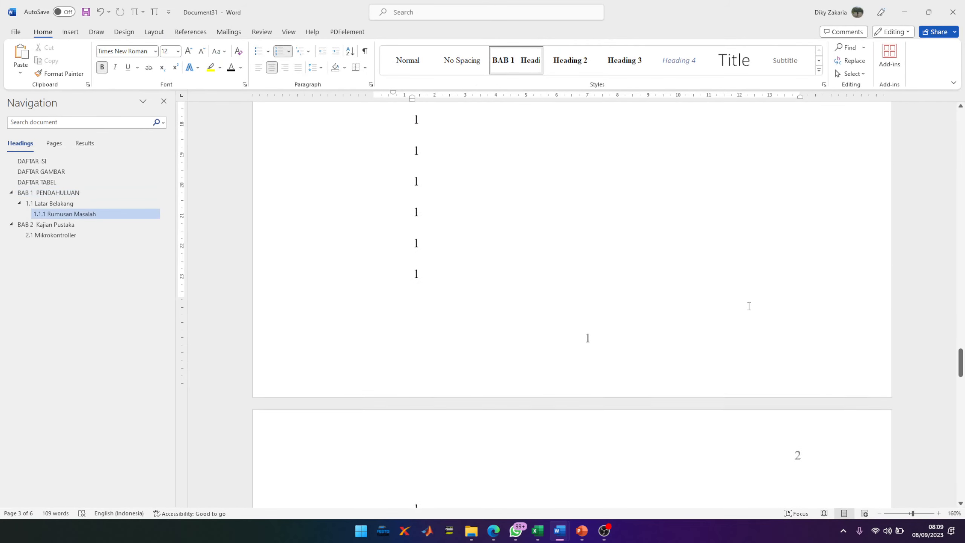
scroll(665, 348, "up", 8)
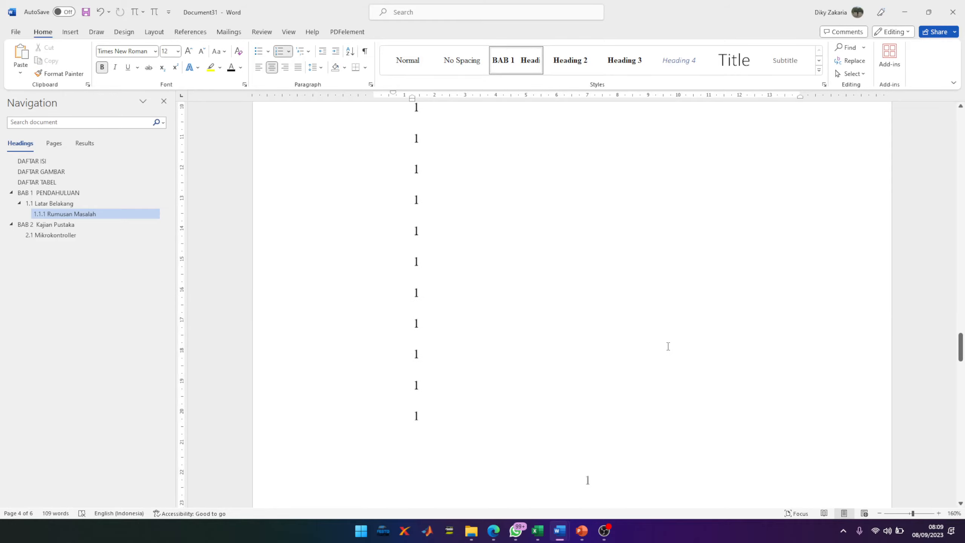
left_click(49, 192)
scroll(547, 286, "up", 10)
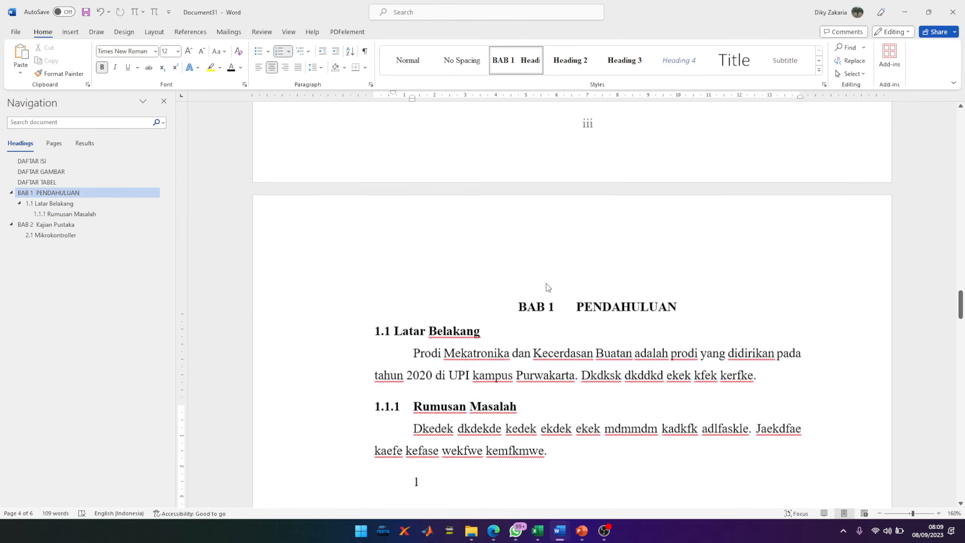
scroll(549, 285, "down", 7)
scroll(550, 289, "down", 12)
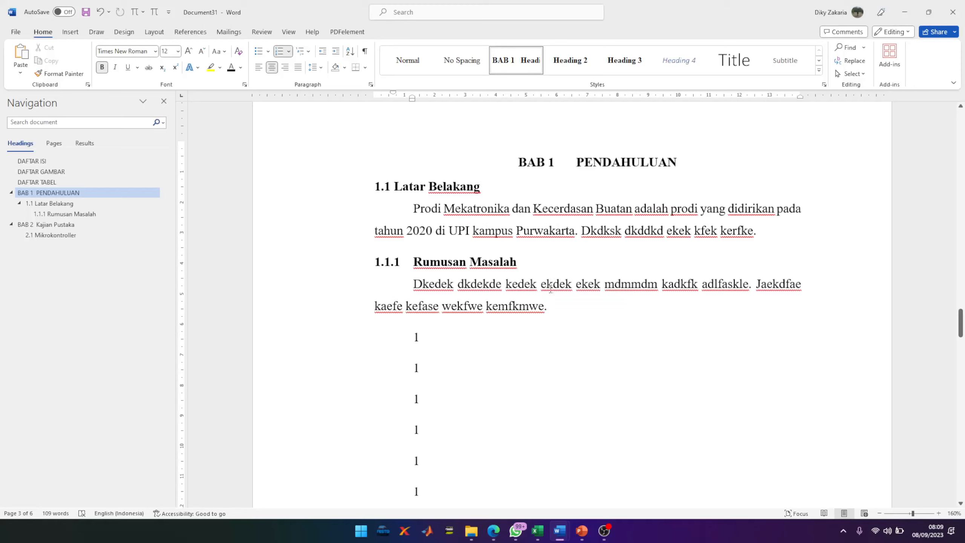
scroll(552, 297, "down", 5)
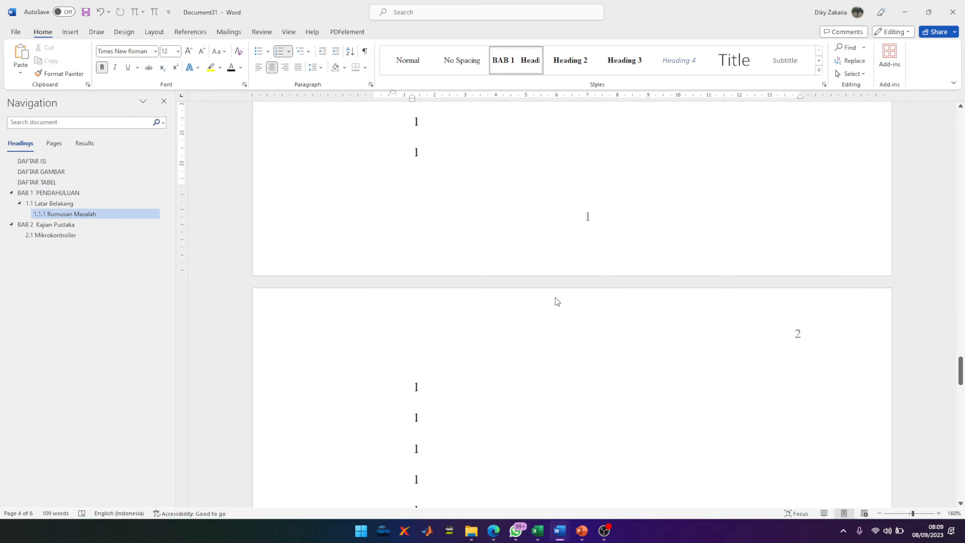
scroll(703, 326, "down", 7)
scroll(703, 329, "down", 8)
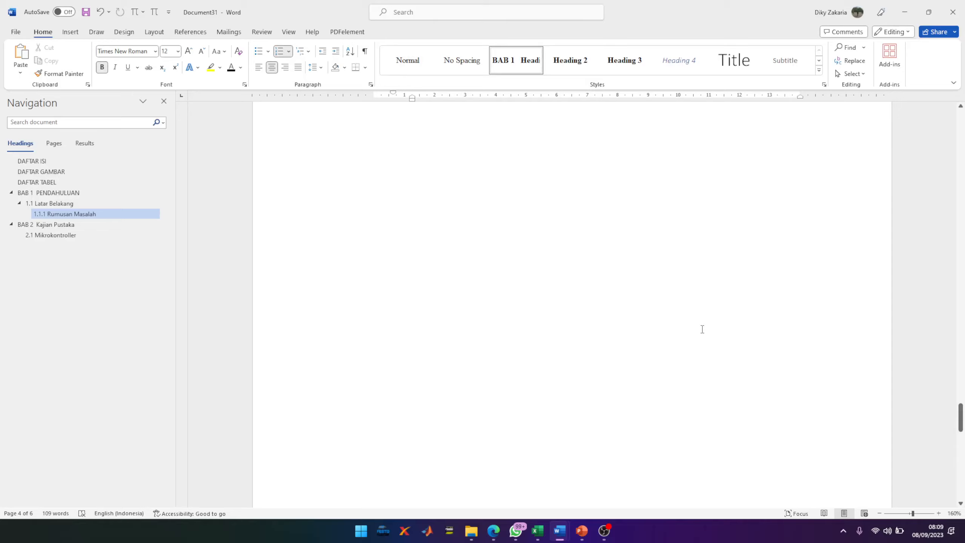
scroll(695, 331, "up", 5)
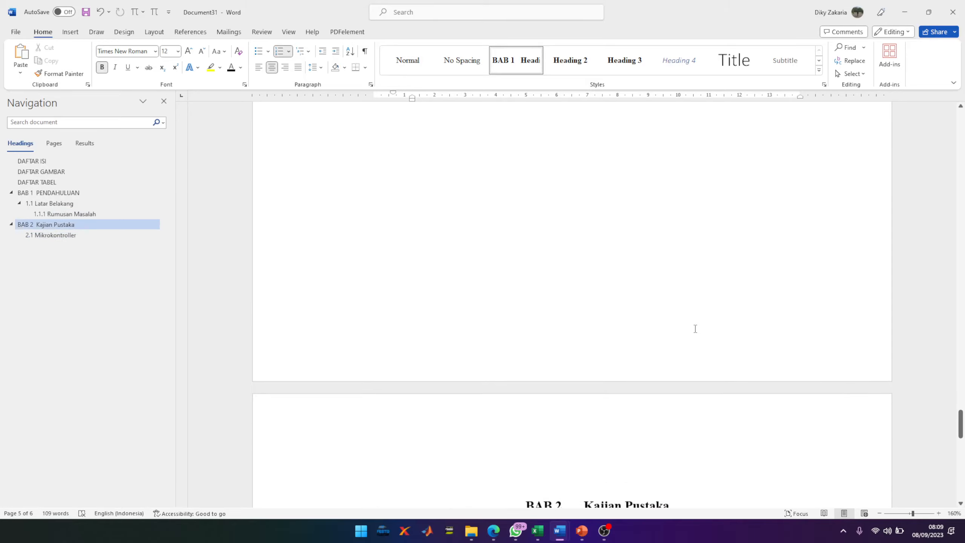
scroll(693, 334, "down", 7)
scroll(691, 333, "down", 15)
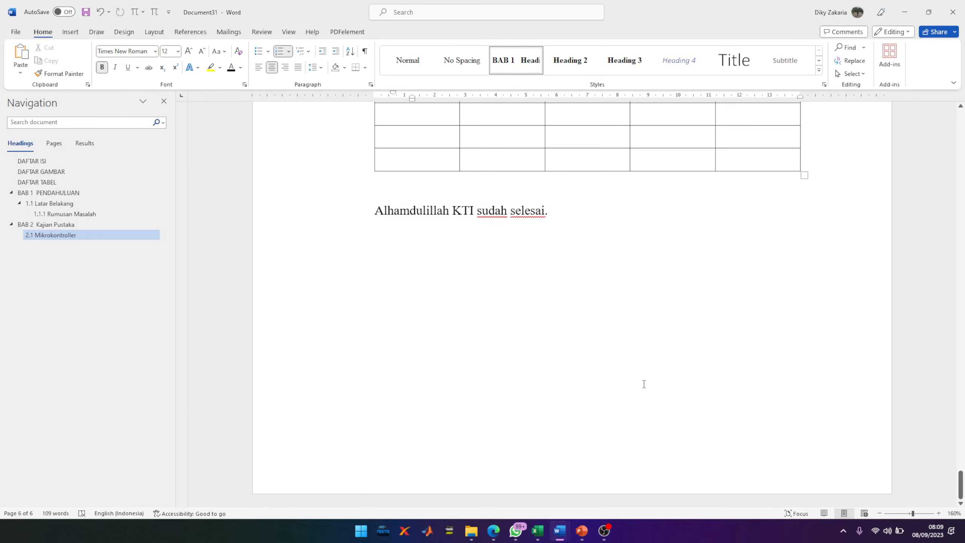
- Unlink the section 4 footer from the previous section and insert a plain centred page number at the bottom of the BAB 2 page
double_click(613, 434)
scroll(608, 429, "up", 10)
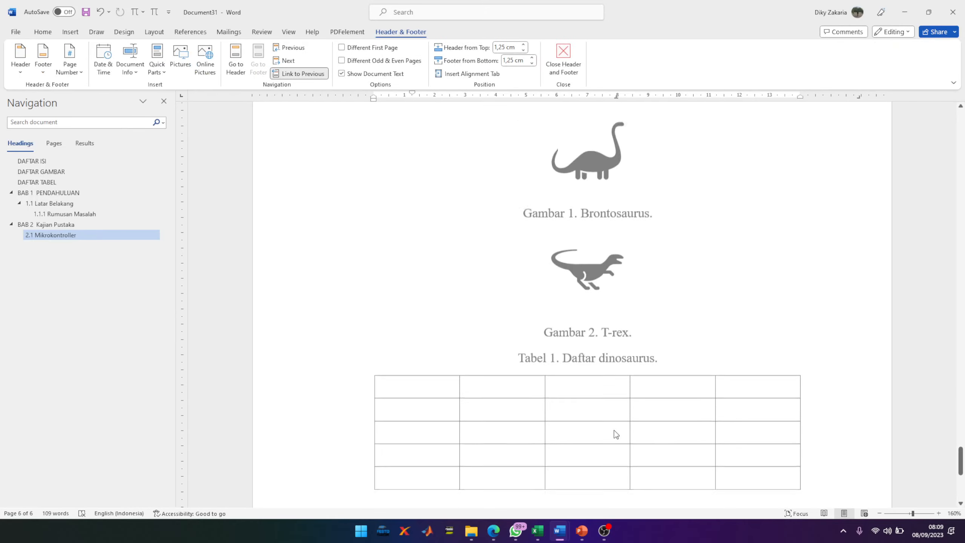
scroll(589, 415, "up", 1)
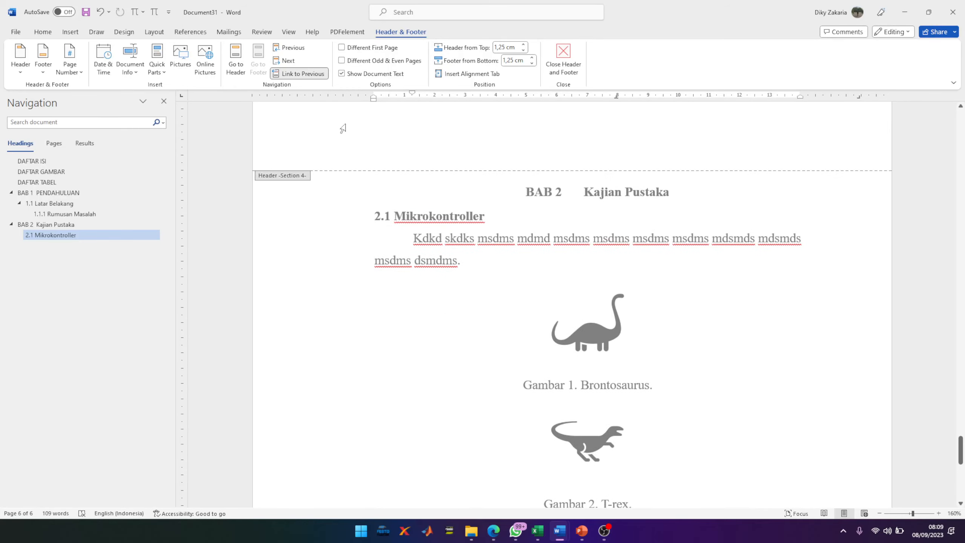
left_click(302, 74)
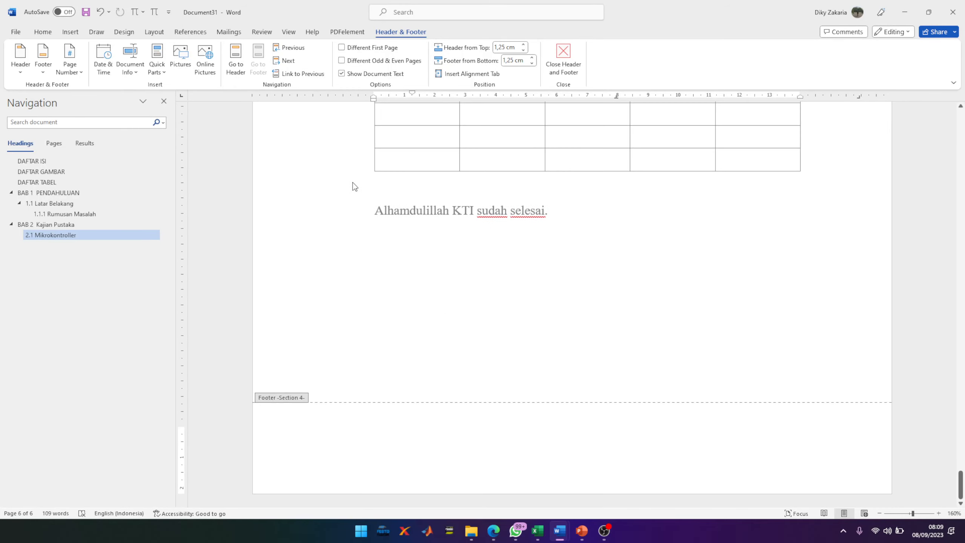
left_click(70, 60)
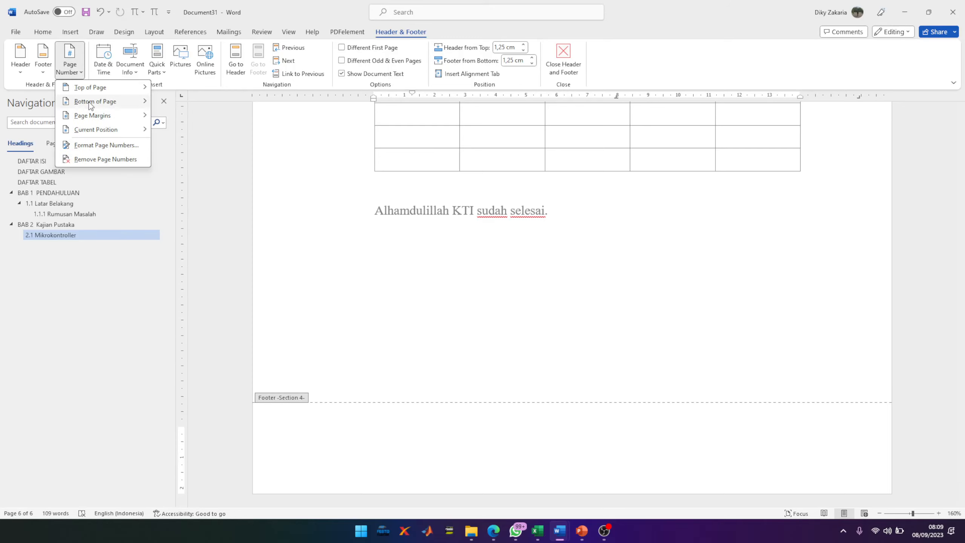
mouse_move(91, 102)
left_click(246, 166)
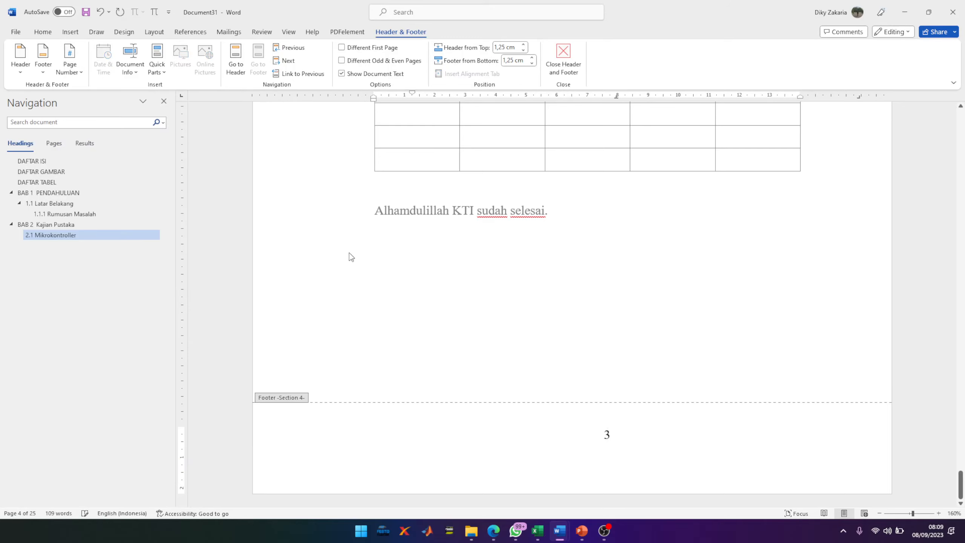
double_click(645, 358)
- Insert an Automatic Table 1 table of contents below the DAFTAR ISI heading
scroll(645, 358, "up", 20)
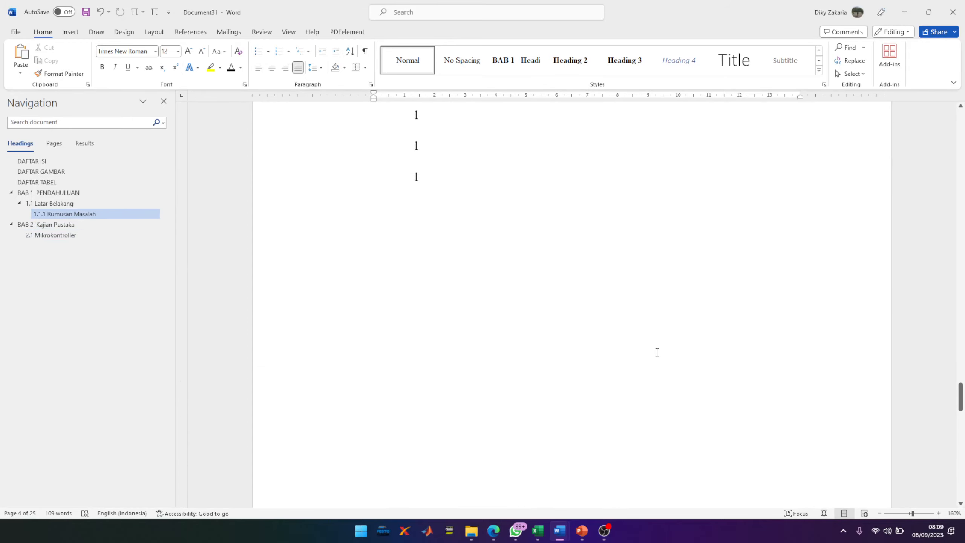
scroll(662, 355, "up", 15)
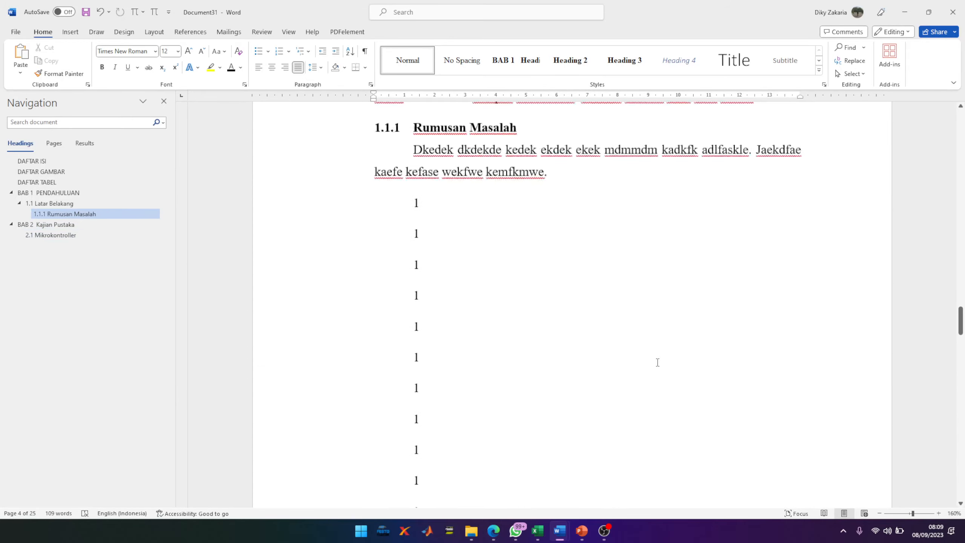
scroll(662, 367, "up", 15)
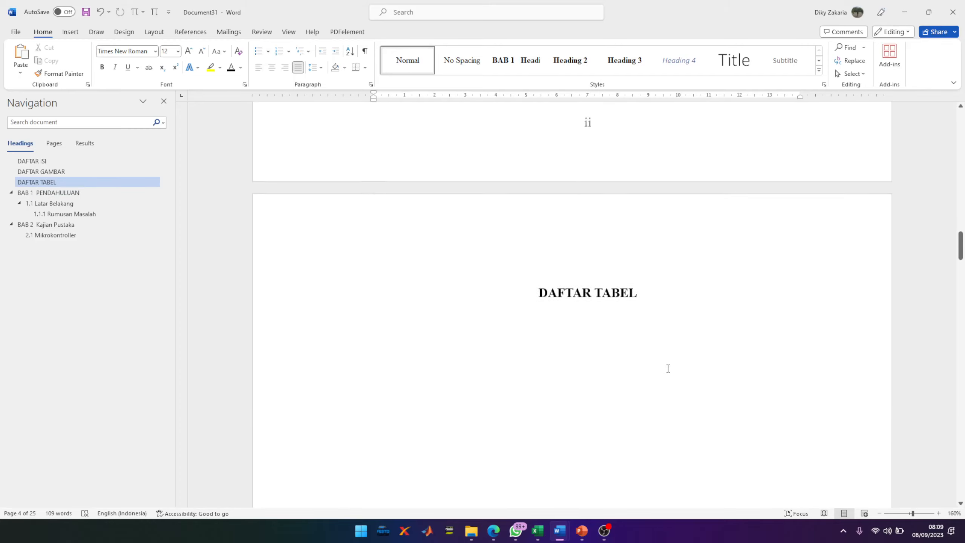
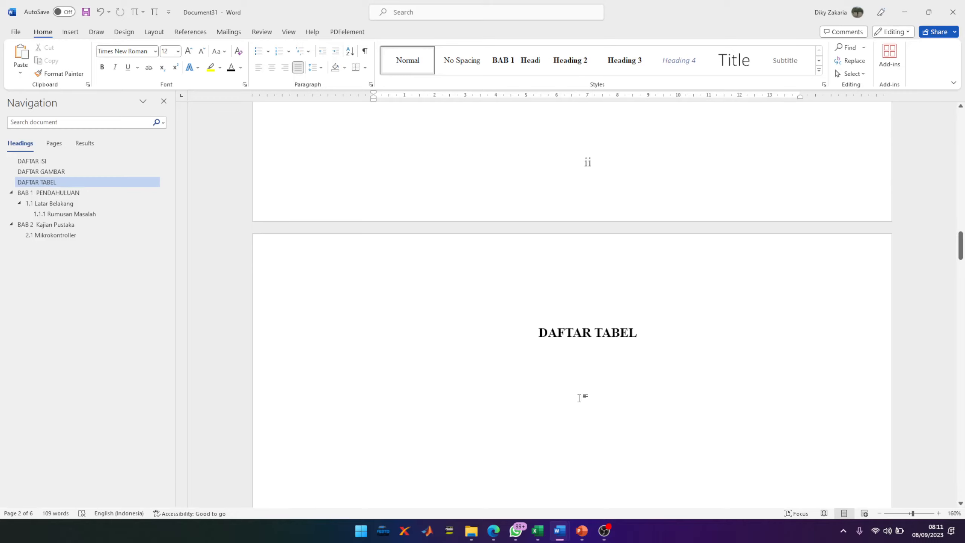
scroll(582, 397, "up", 1)
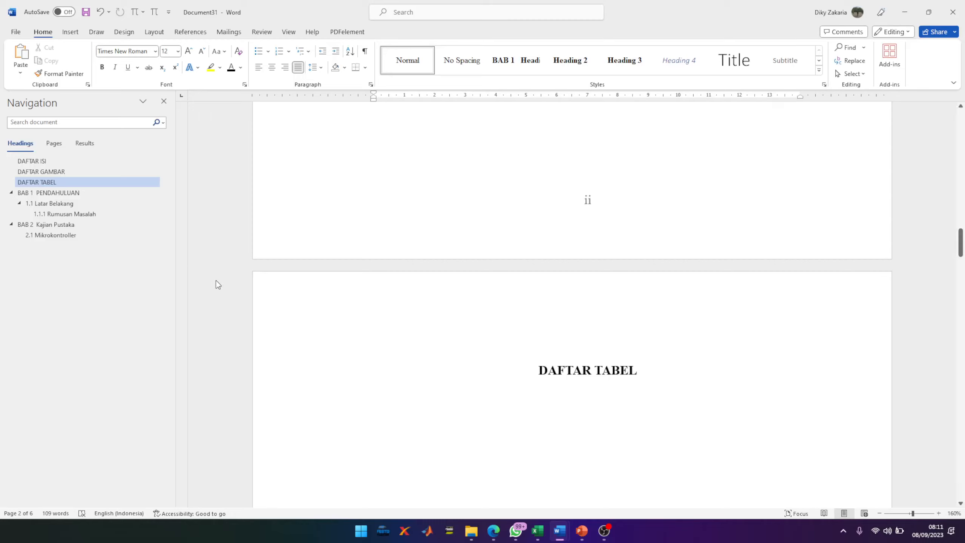
left_click(95, 161)
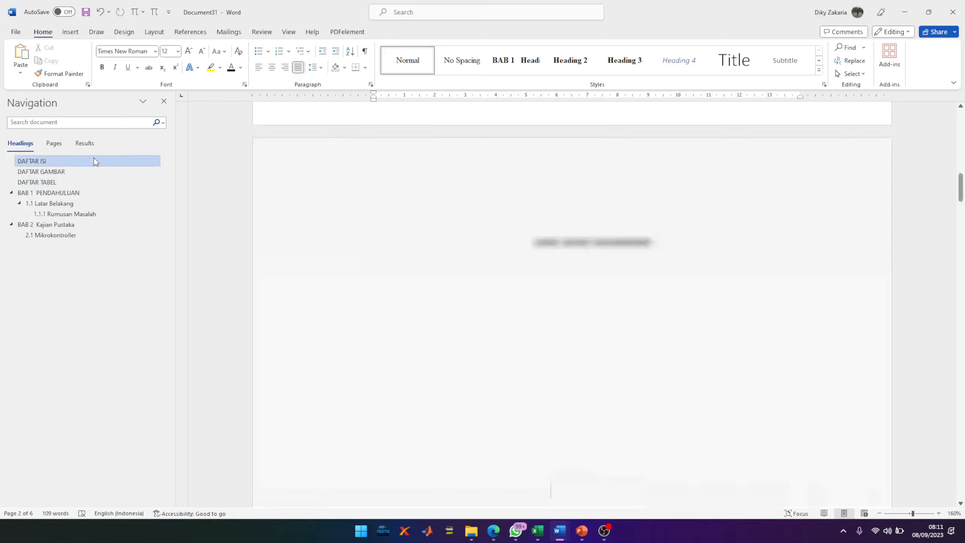
left_click(378, 222)
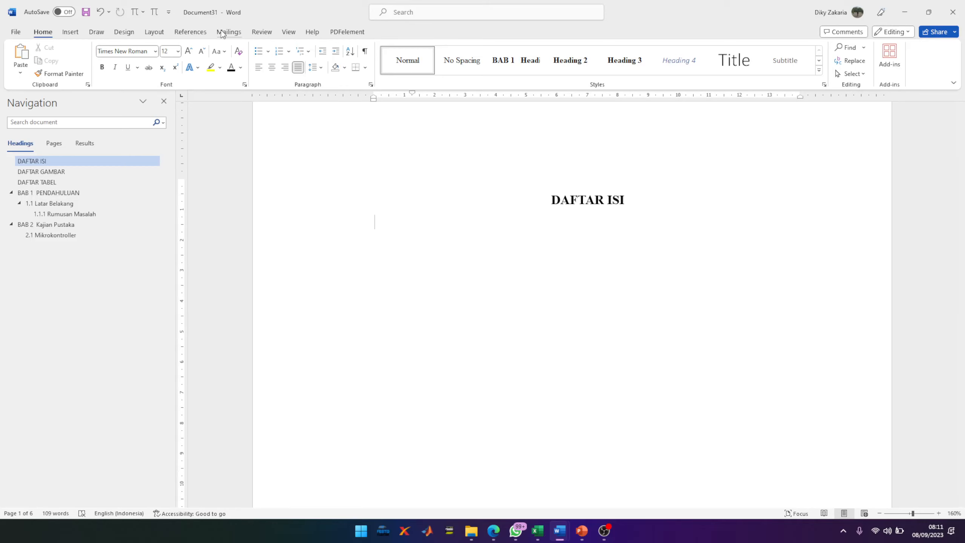
left_click(201, 32)
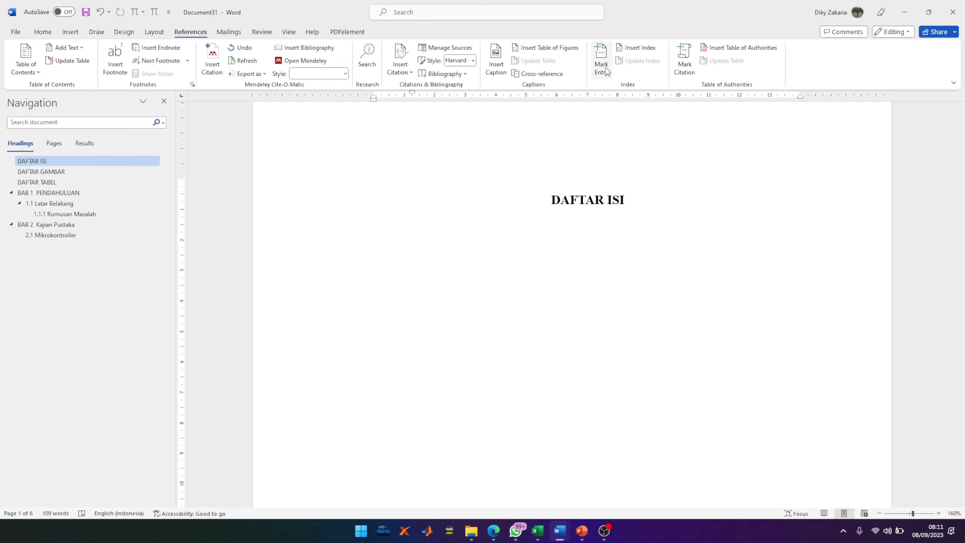
left_click(17, 59)
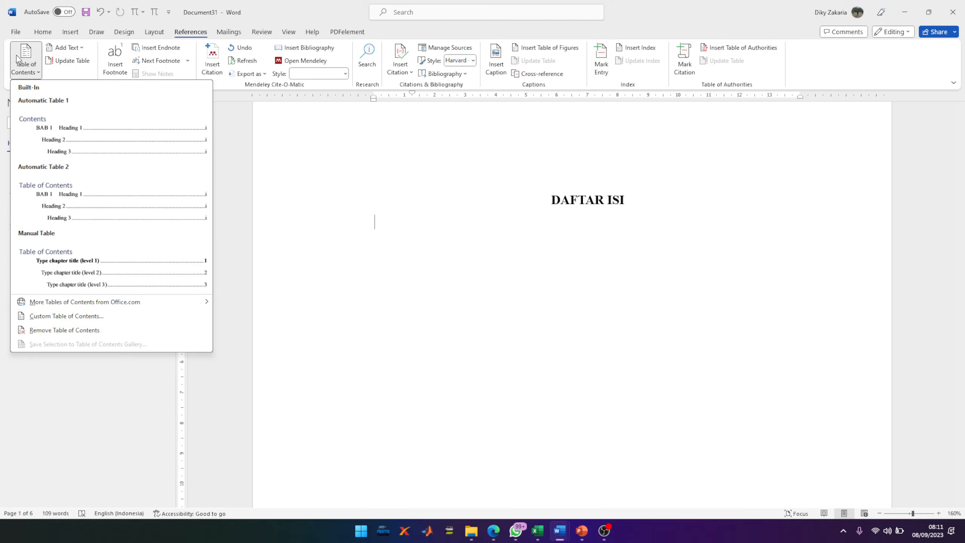
left_click(57, 142)
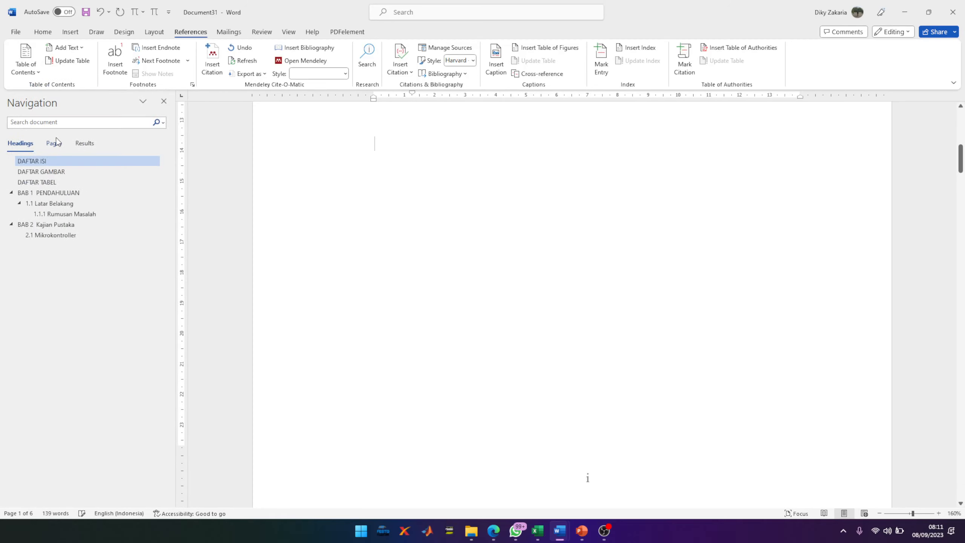
- Remove the first-line indent from the DAFTAR ISI, DAFTAR GAMBAR, DAFTAR TABEL and BAB 1 entries in the table of contents
left_click(70, 31)
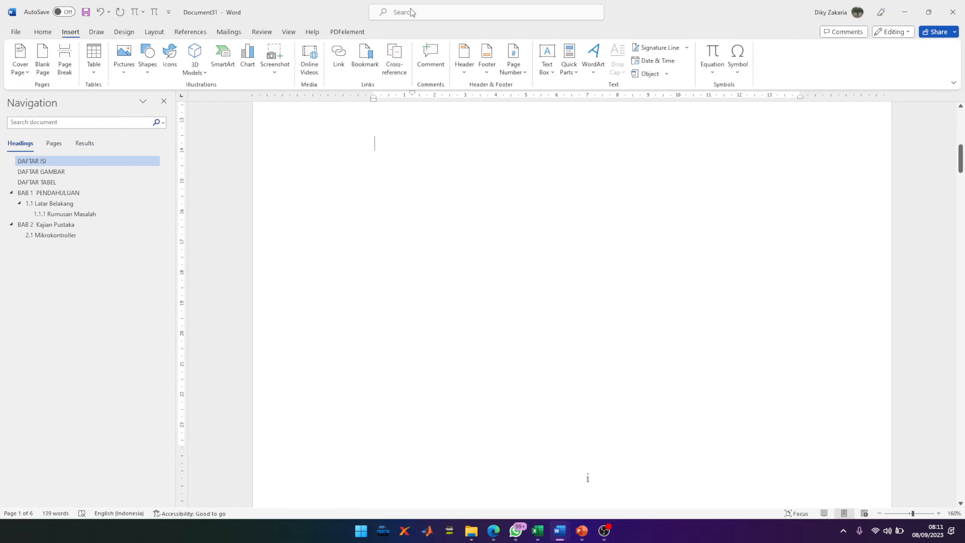
left_click(43, 32)
scroll(117, 189, "up", 1)
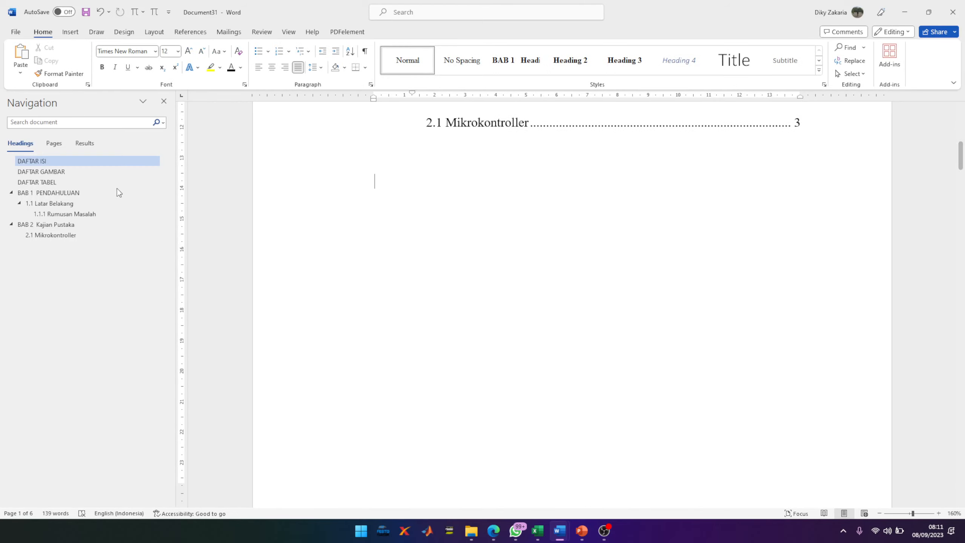
scroll(388, 242, "up", 8)
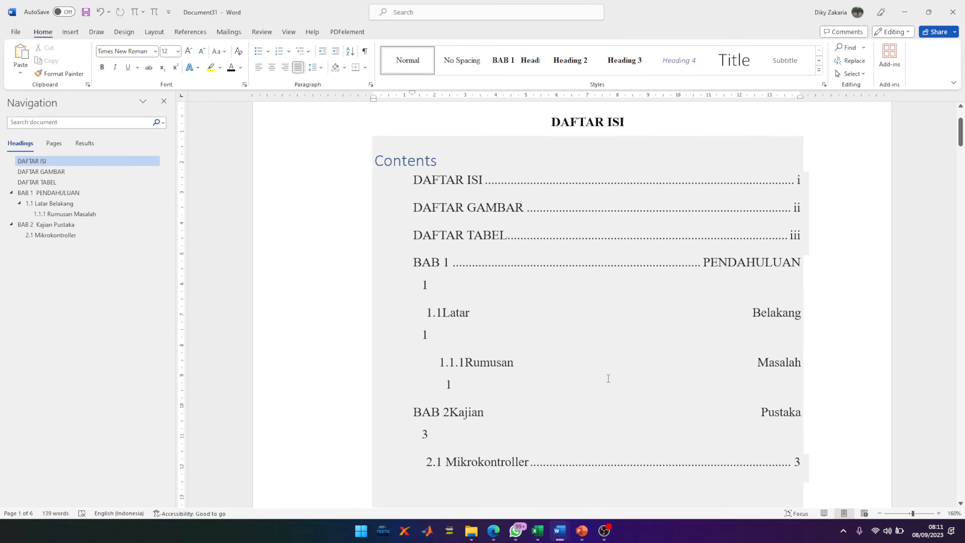
left_click(406, 186)
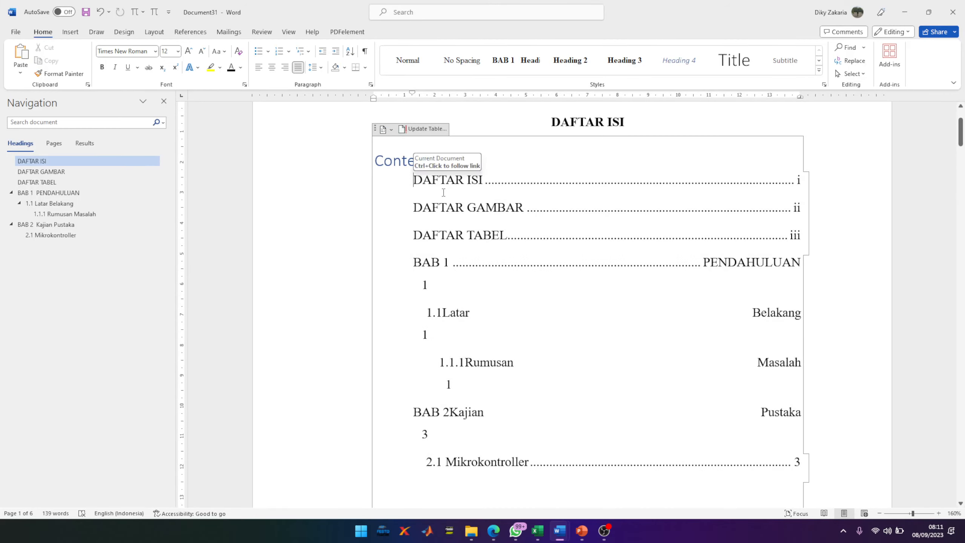
key("BackSpace")
key("BackSpace")
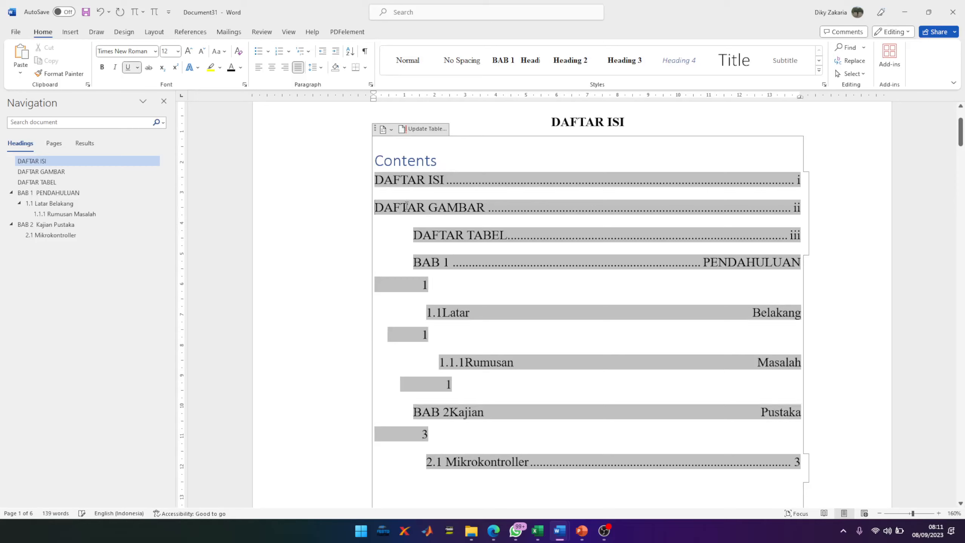
left_click(407, 233)
key("BackSpace")
left_click(412, 262)
key("BackSpace")
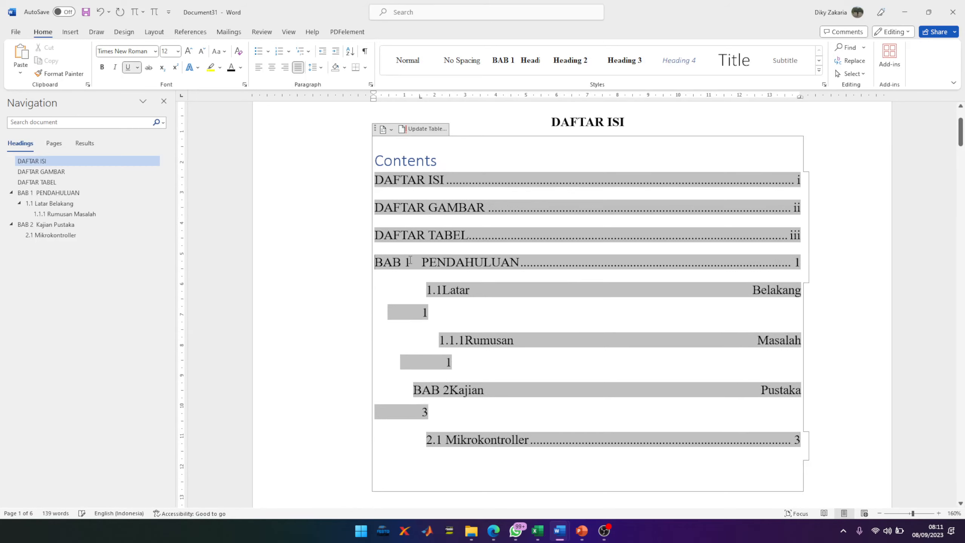
- Remove the indent from the Latar Belakang, Rumusan Masalah, BAB 2 and Mikrokontroller entries in the table of contents
left_click(415, 289)
key("BackSpace")
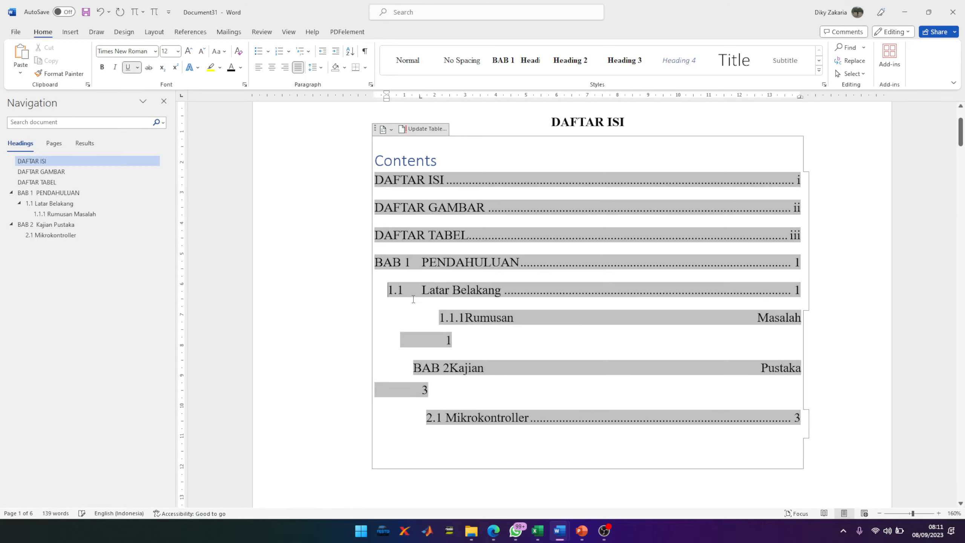
left_click(434, 313)
key("BackSpace")
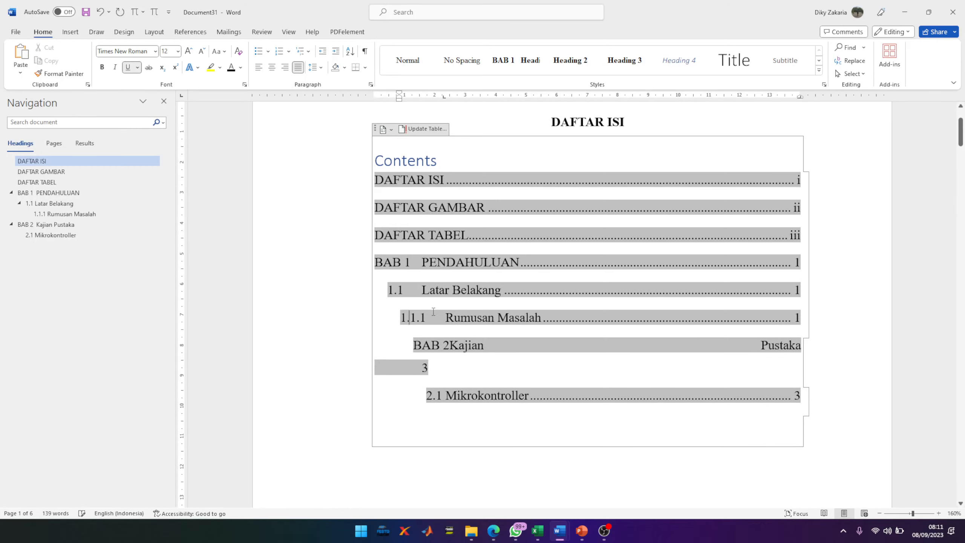
left_click(430, 346)
key("BackSpace")
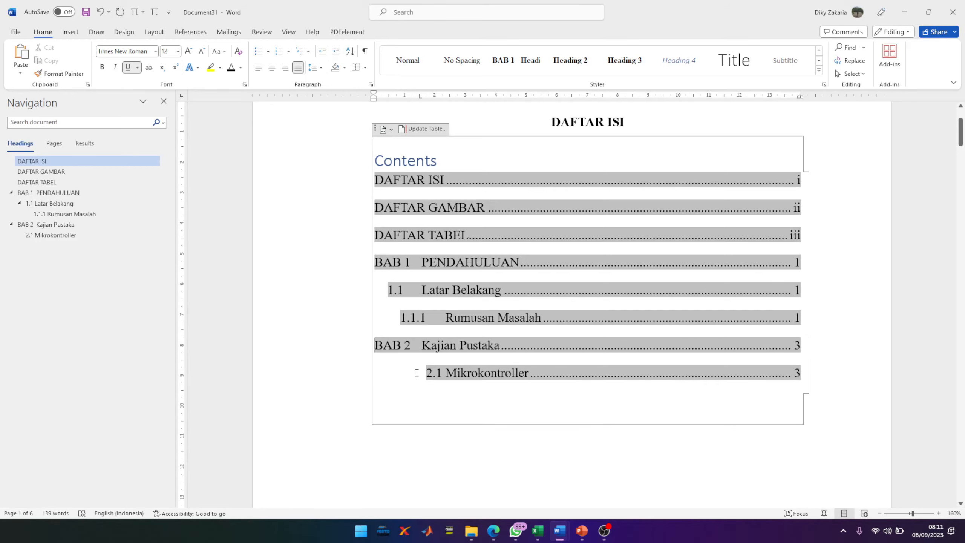
key("BackSpace")
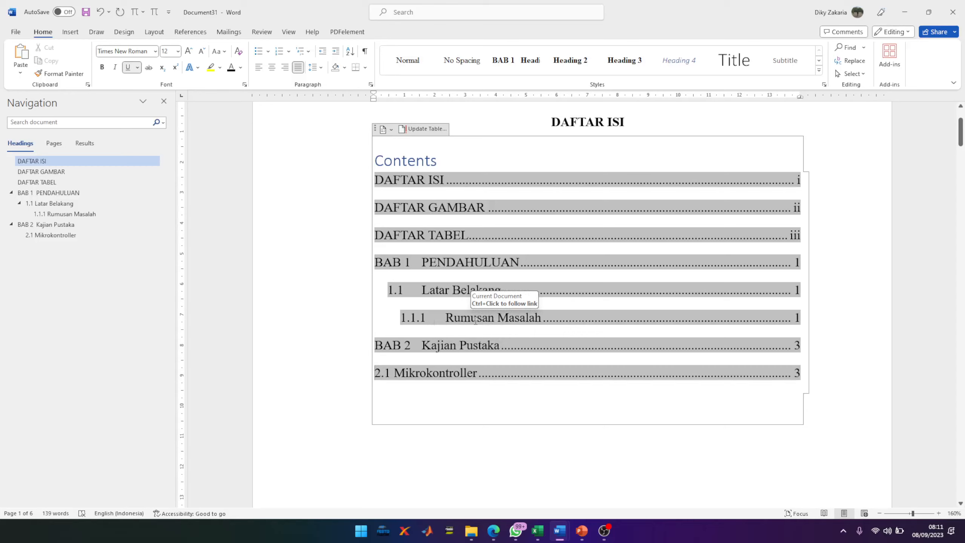
- Try applying the Normal style to the 2.1 Mikrokontroller entry in the table of contents
left_click(408, 63)
key("ctrl+z")
key("ctrl+y")
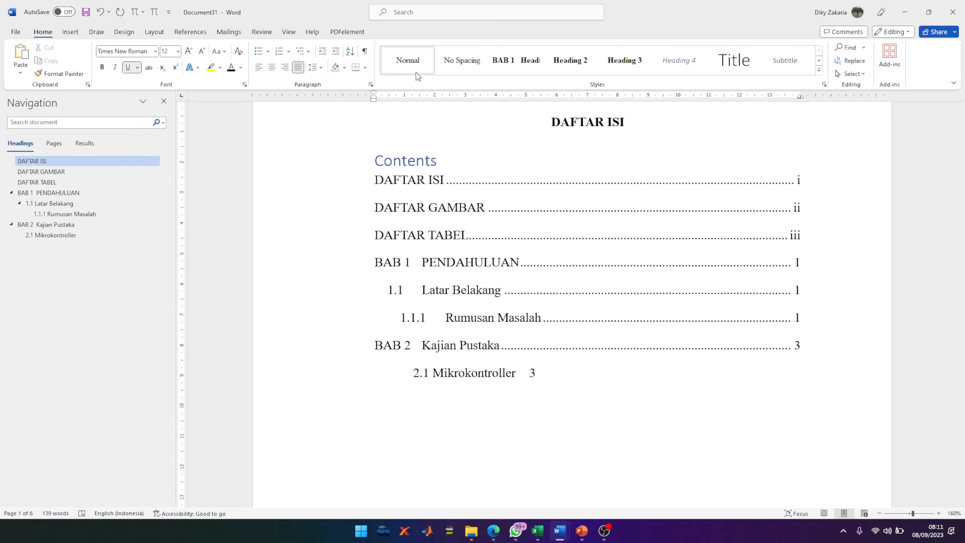
- Undo the Normal style, the indent removals and the insertion of the table of contents
key("ctrl+z")
key("ctrl+z")
key("ctrl+z")
key("ctrl+z")
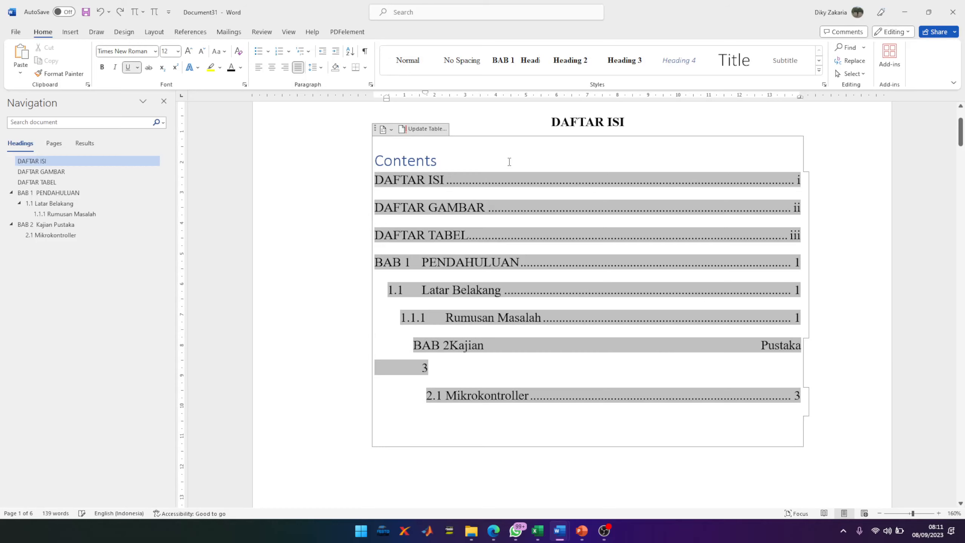
key("ctrl+z")
key("ctrl+z")
key("ctrl+z")
key("ctrl+z")
key("ctrl+z")
key("ctrl+z")
key("ctrl+z")
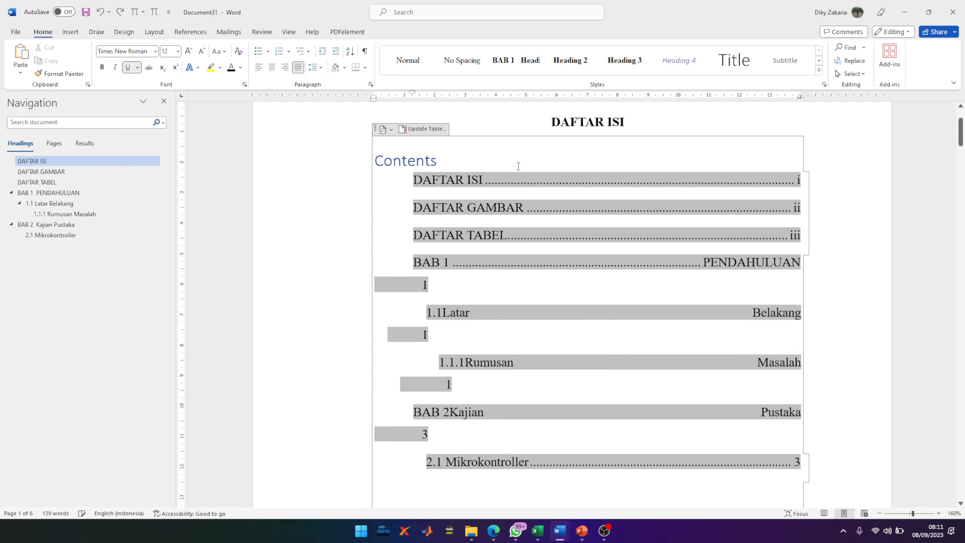
- Modify the Normal style's paragraph format so its special indentation is (none)
right_click(415, 64)
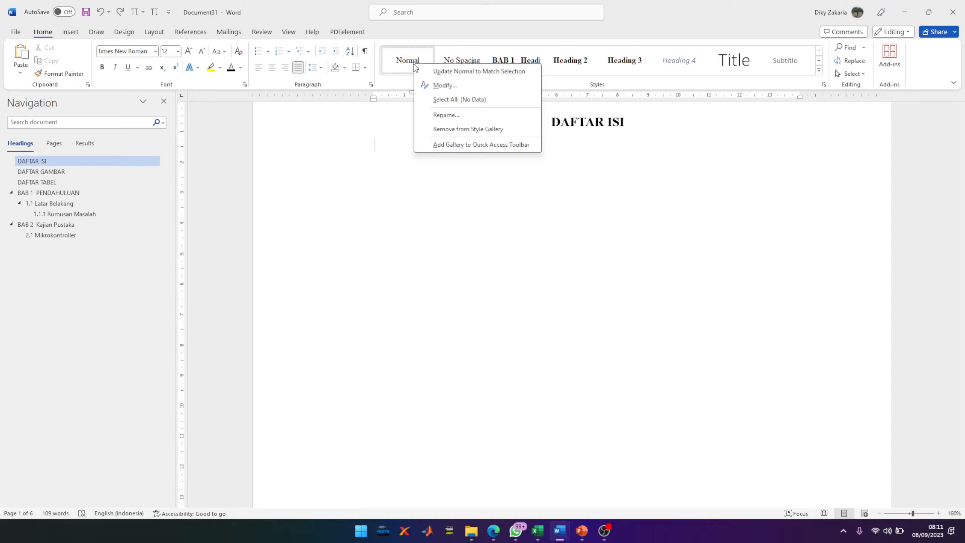
left_click(444, 85)
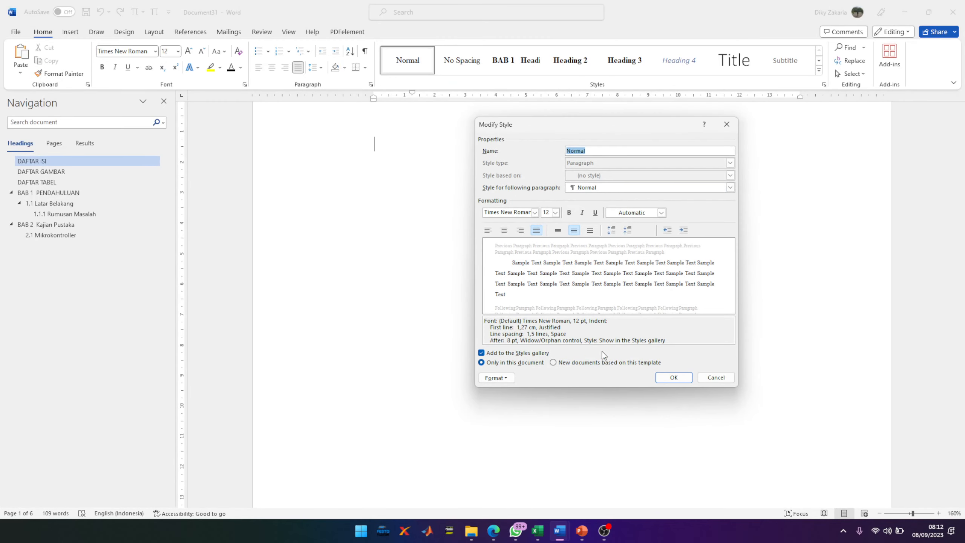
left_click(496, 377)
left_click(516, 402)
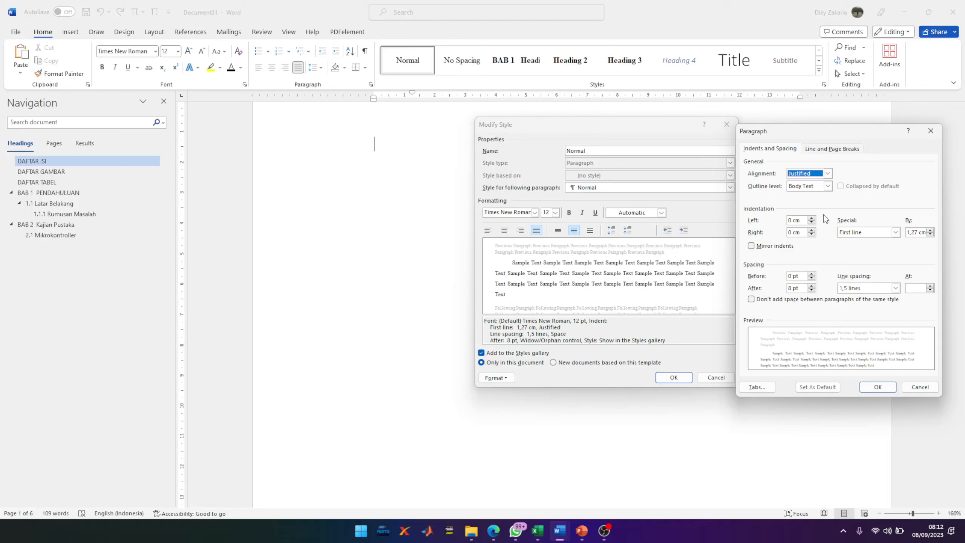
left_click(862, 233)
left_click(859, 241)
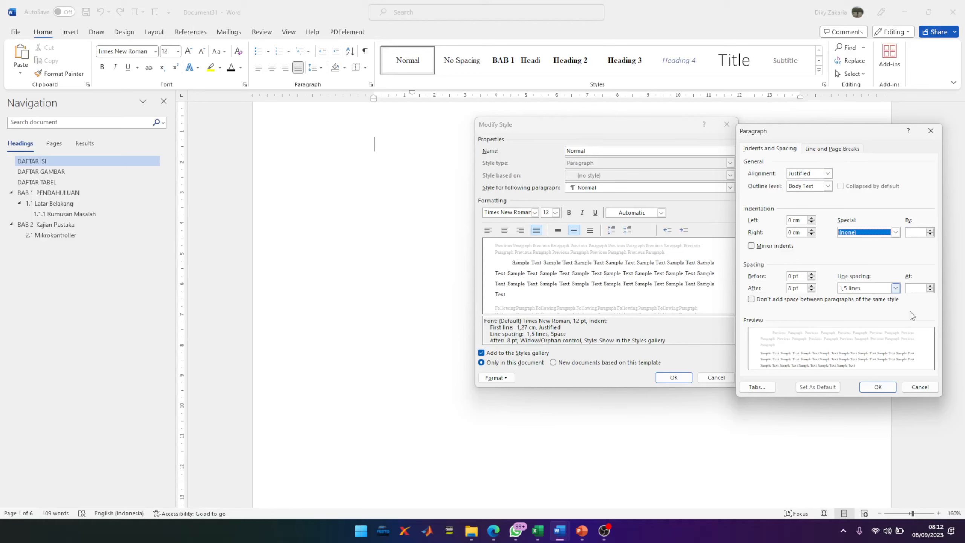
left_click(878, 388)
left_click(674, 377)
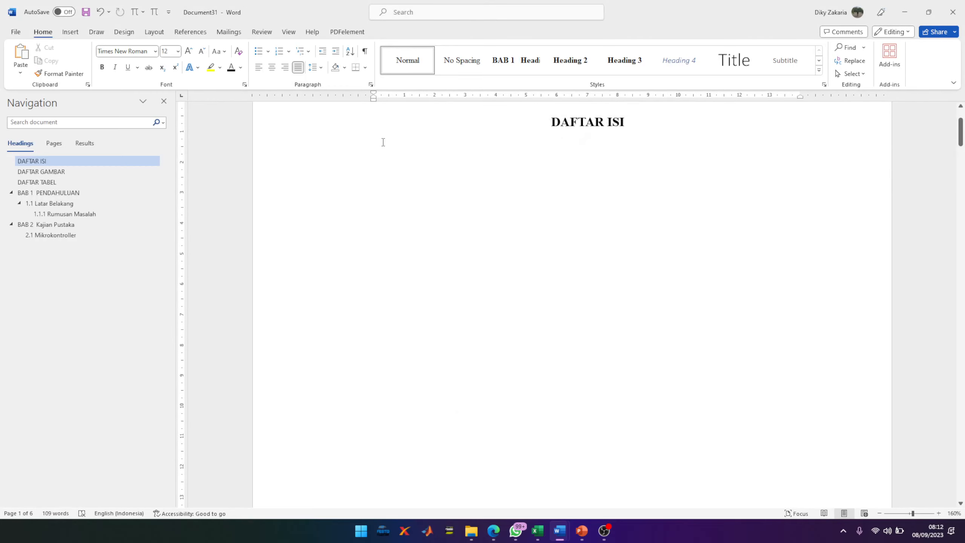
- Insert the Automatic Table 1 table of contents under DAFTAR ISI using the unindented Normal style
left_click(199, 27)
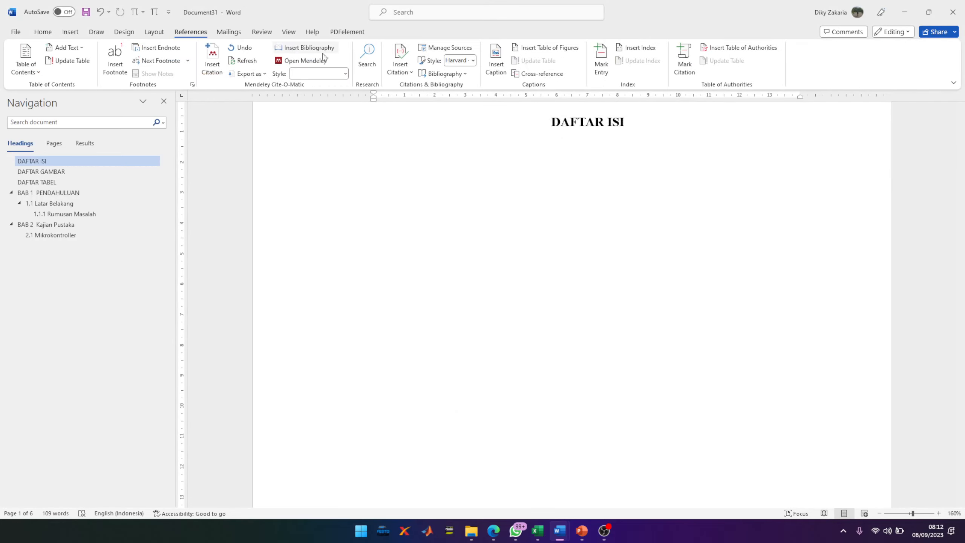
left_click(26, 57)
left_click(71, 140)
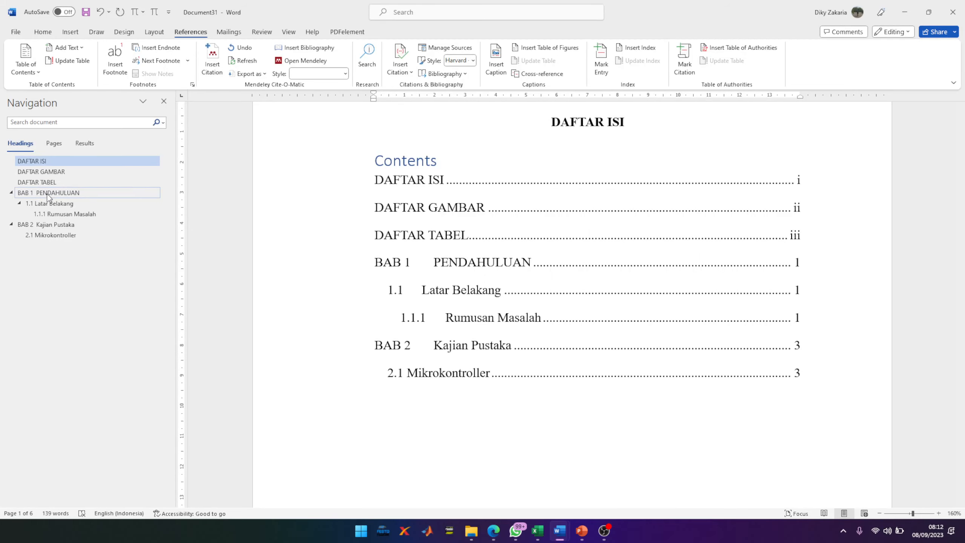
- Indent the first line of the body paragraphs under 1.1 Latar Belakang and 1.1.1 Rumusan Masalah
left_click(59, 214)
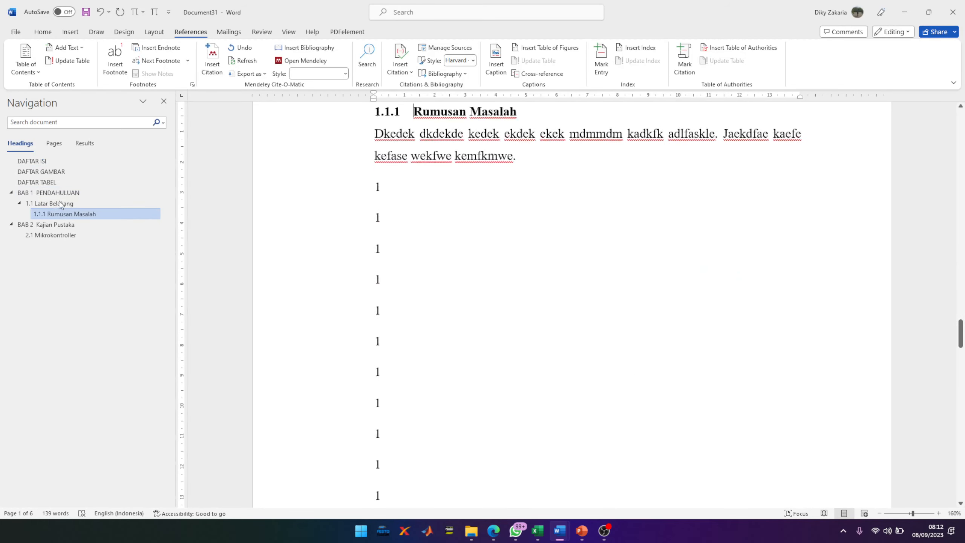
left_click(60, 204)
triple_click(370, 136)
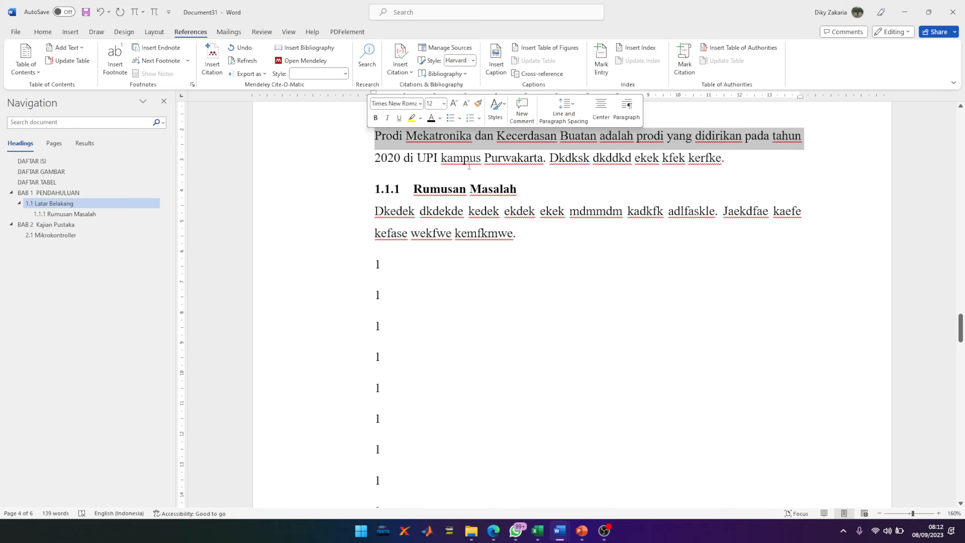
left_click(374, 137)
key("Tab")
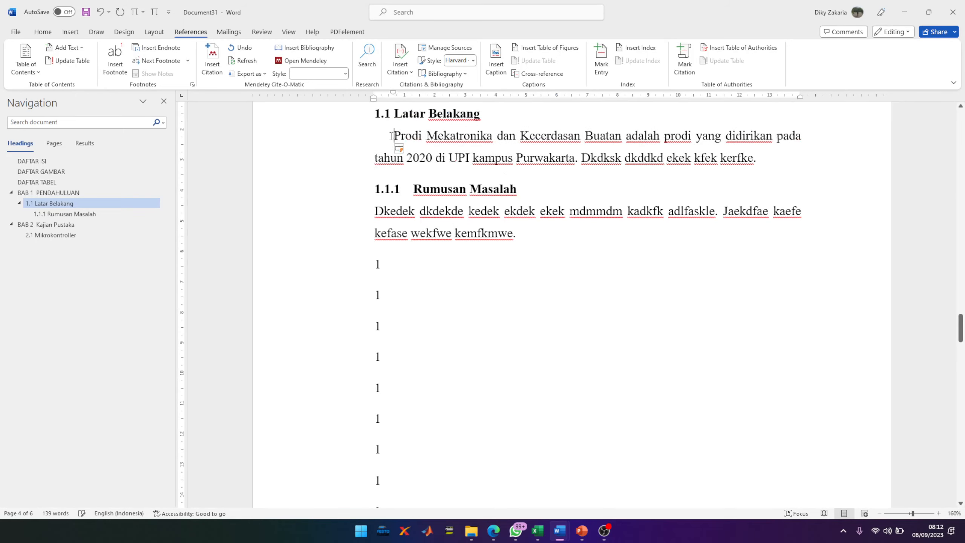
left_click(376, 206)
key("Tab")
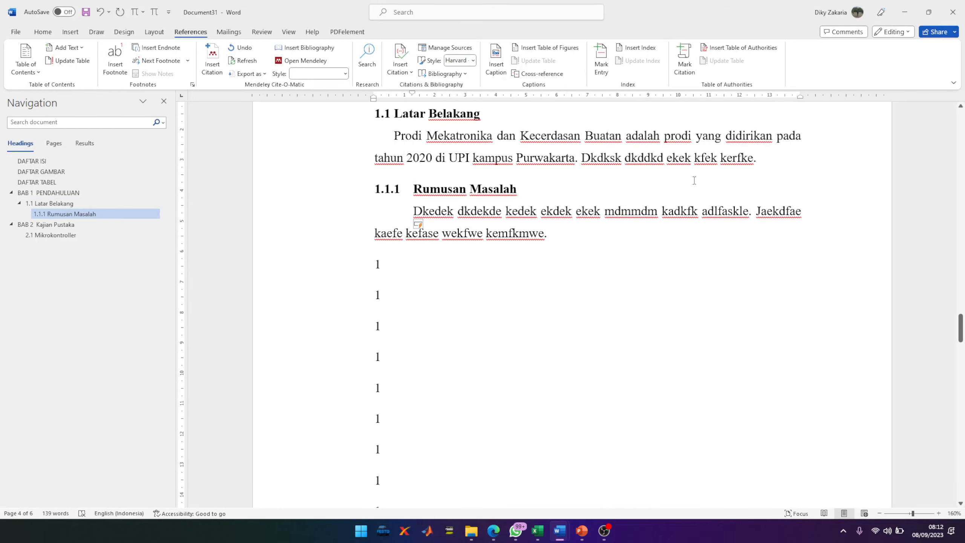
- Try adding a short test paragraph after the Latar Belakang text to check its first-line indent, and remove it again
left_click(782, 162)
key("Return")
type("gfgr")
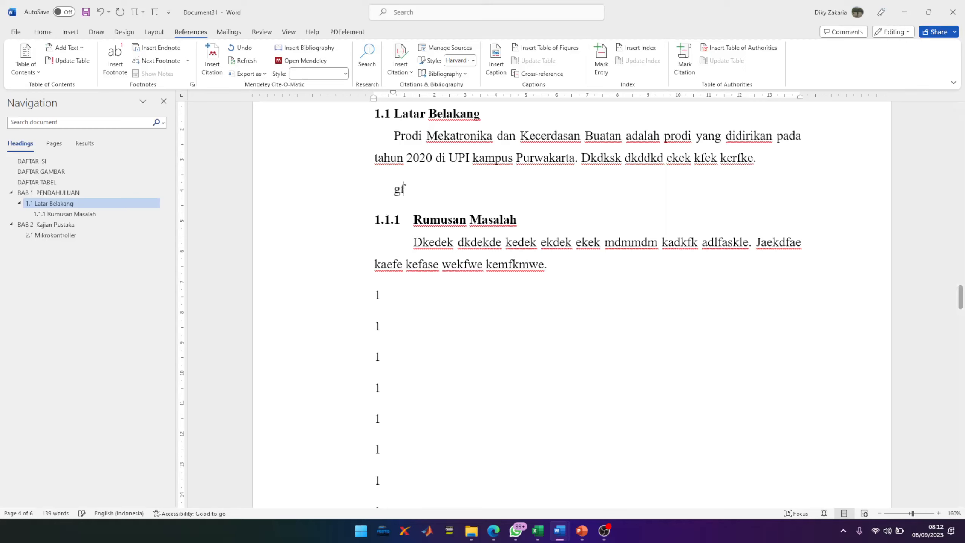
key("BackSpace")
key("BackSpace")
key("BackSpace")
key("BackSpace")
key("BackSpace")
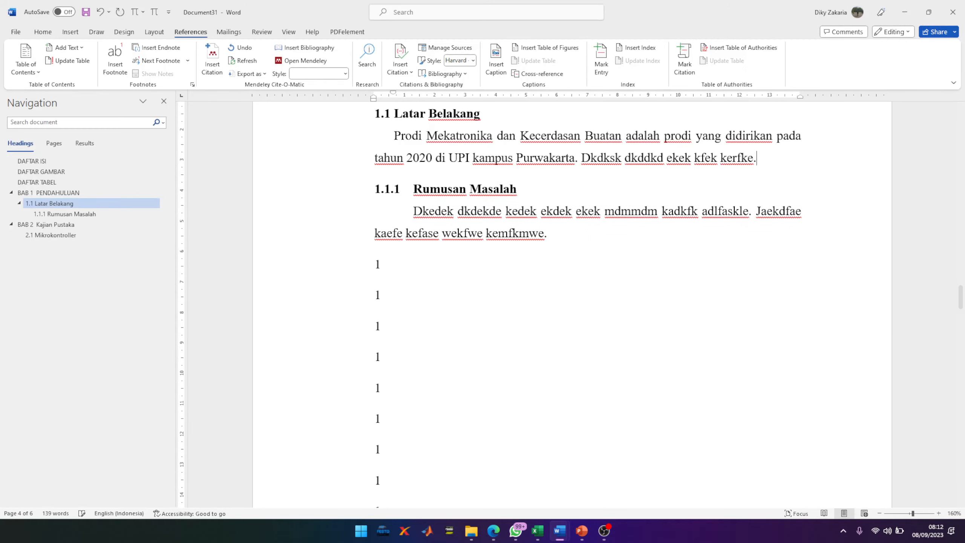
- Indent the first line of the paragraph under 2.1 Mikrokontroller and reduce that indent to about 0.5 cm
scroll(667, 227, "down", 5)
scroll(668, 226, "down", 10)
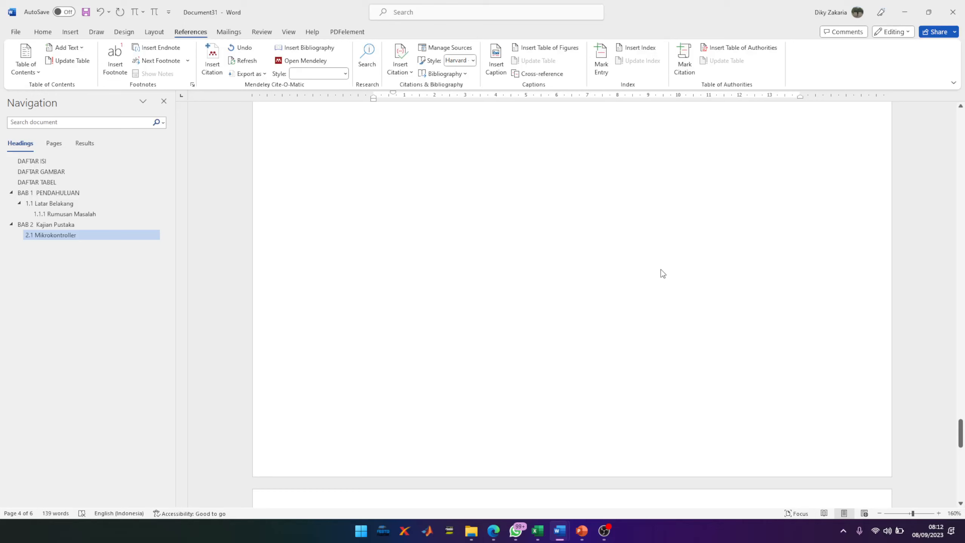
left_click(375, 347)
key("Tab")
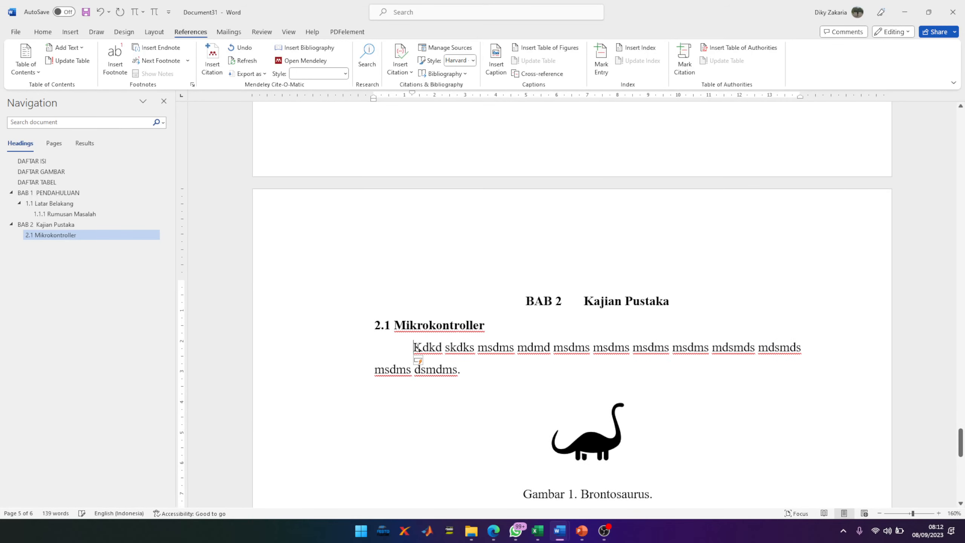
scroll(458, 344, "down", 5)
key("ctrl+z")
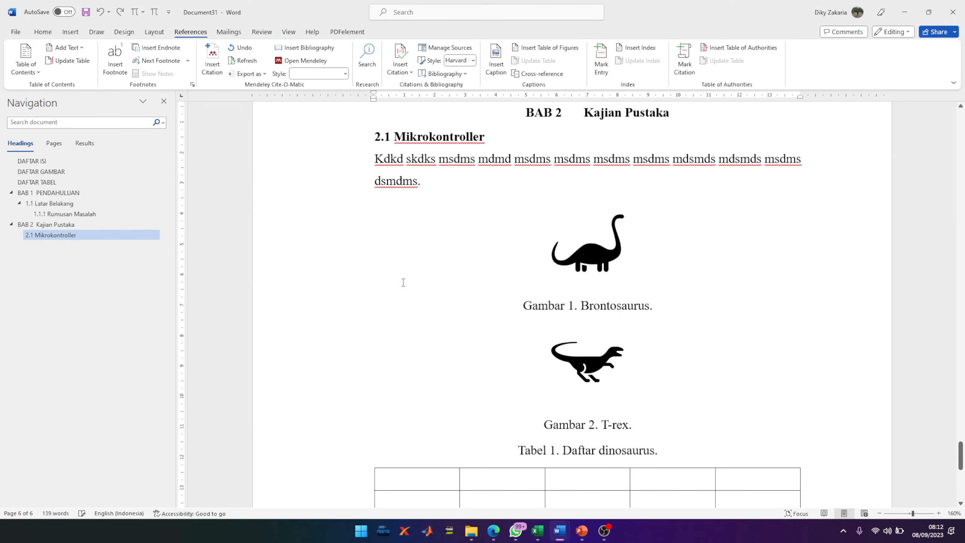
key("ctrl+y")
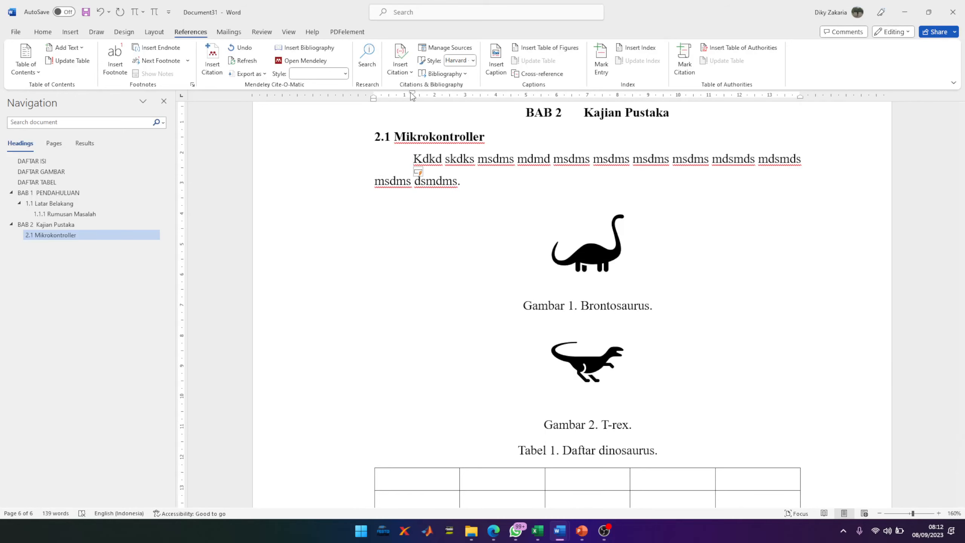
left_click_drag(413, 93, 389, 93)
- Delete the Contents title above the entries of the table of contents under DAFTAR ISI, keeping the entries intact
scroll(469, 265, "down", 1)
scroll(468, 265, "down", 5)
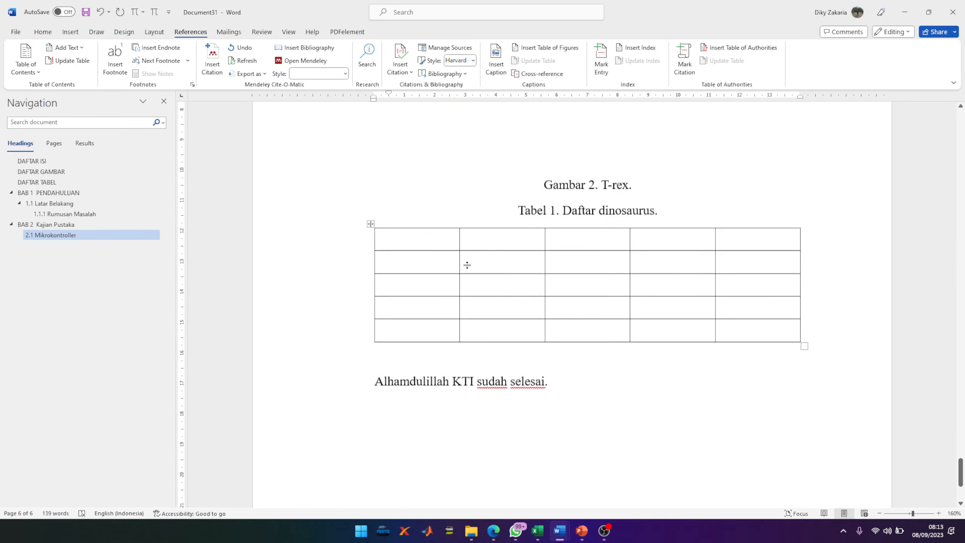
scroll(340, 290, "up", 6)
scroll(341, 290, "up", 1)
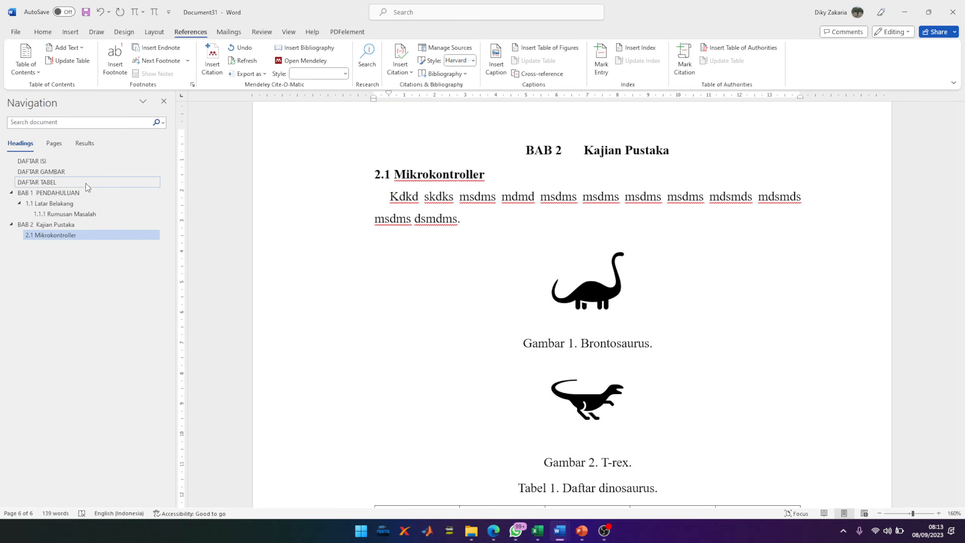
left_click(32, 161)
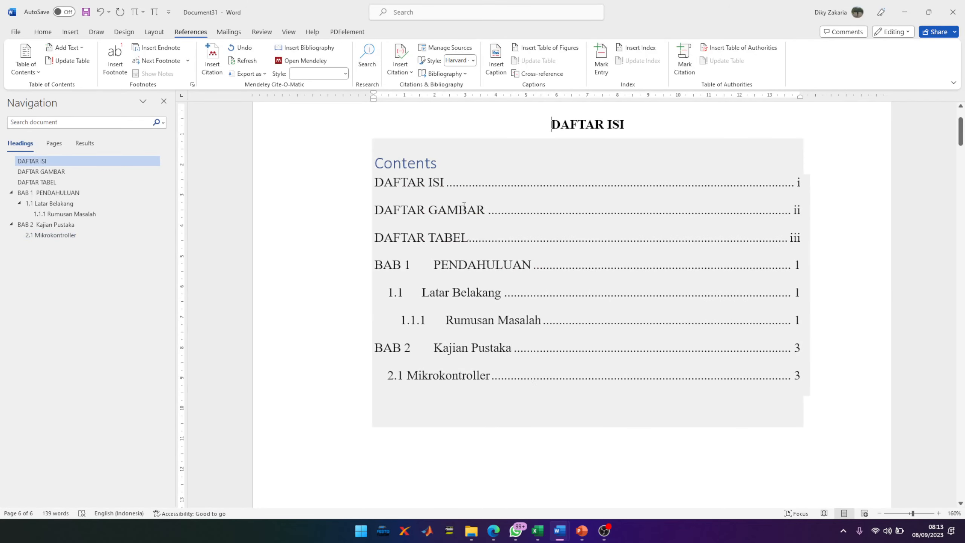
left_click(456, 167)
key("BackSpace")
key("BackSpace")
key("BackSpace")
key("BackSpace")
key("BackSpace")
key("BackSpace")
key("BackSpace")
key("BackSpace")
key("BackSpace")
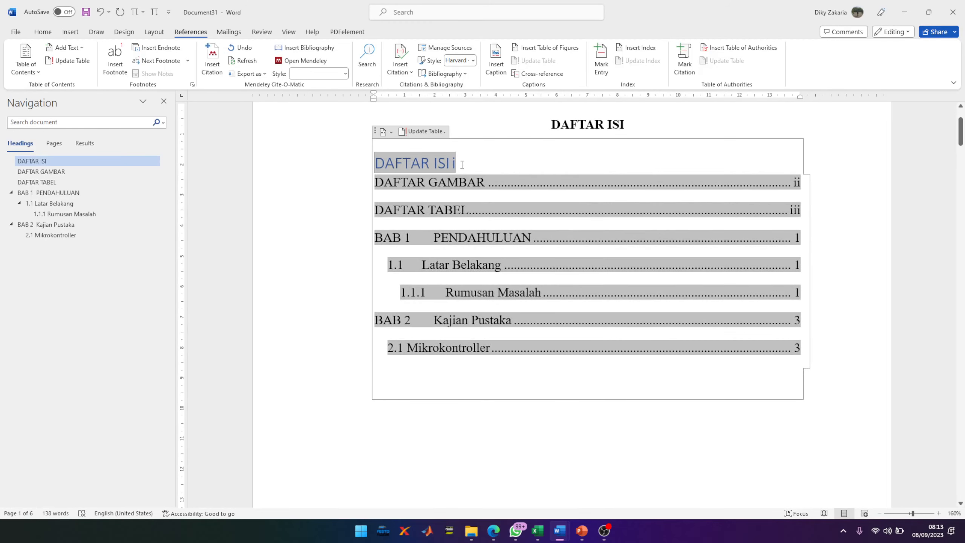
key("ctrl+z")
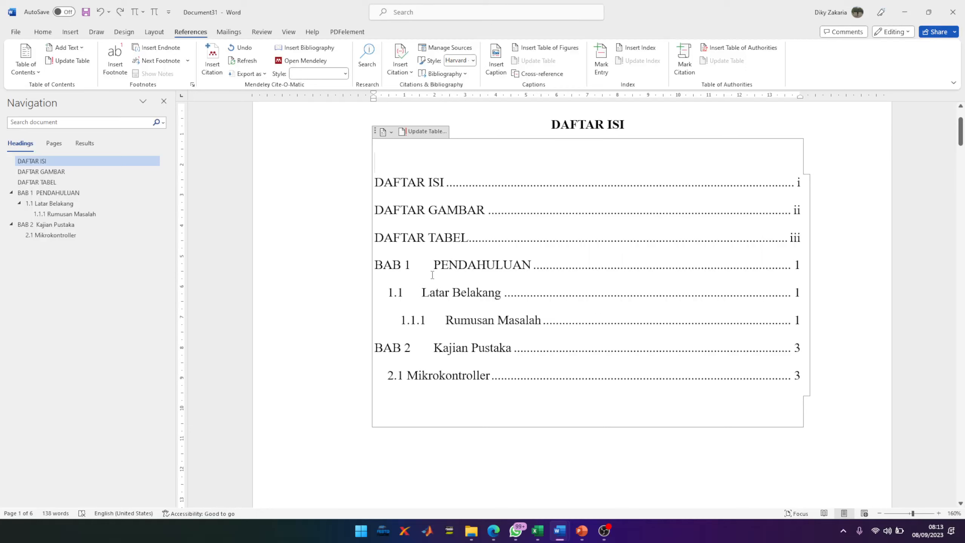
left_click(433, 257)
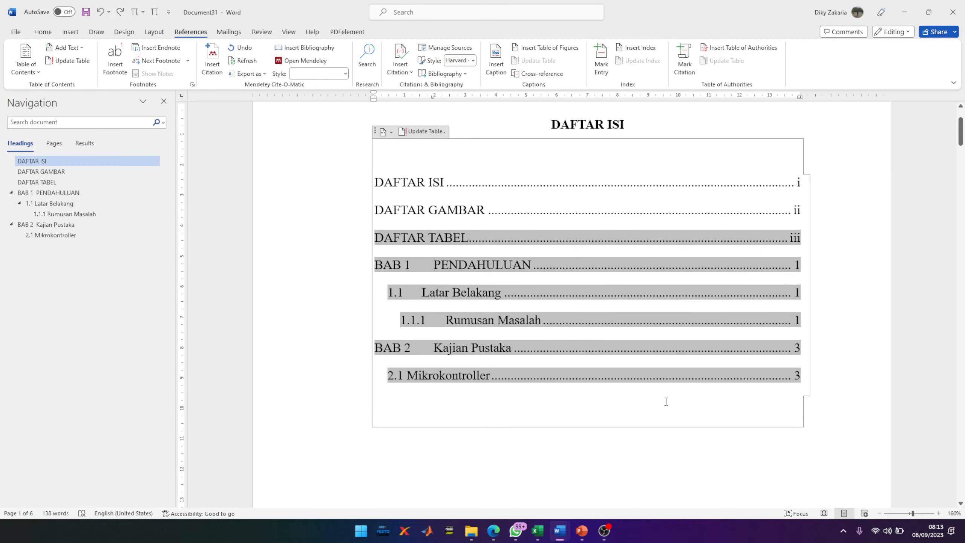
- Insert a table of figures below the DAFTAR GAMBAR heading with the caption label Gambar
left_click(41, 171)
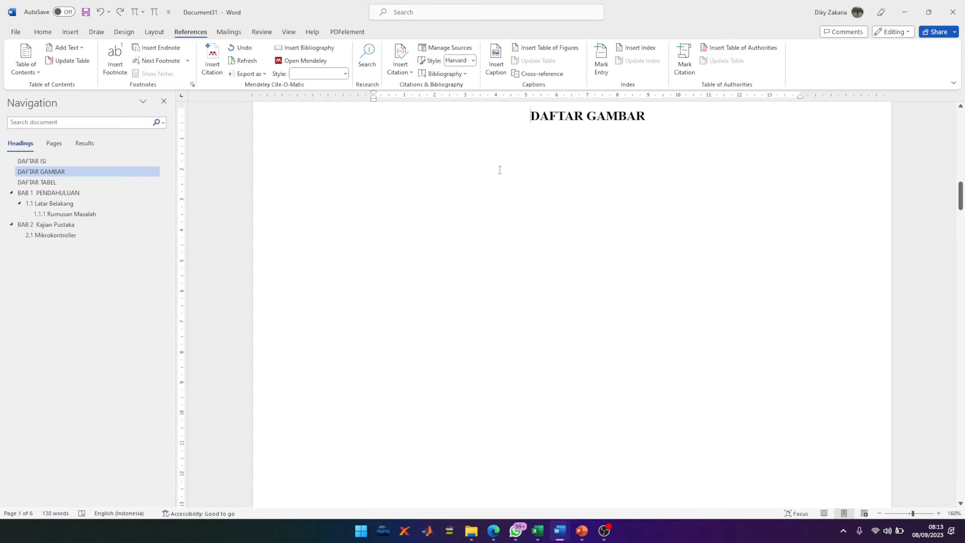
left_click(380, 148)
left_click(548, 53)
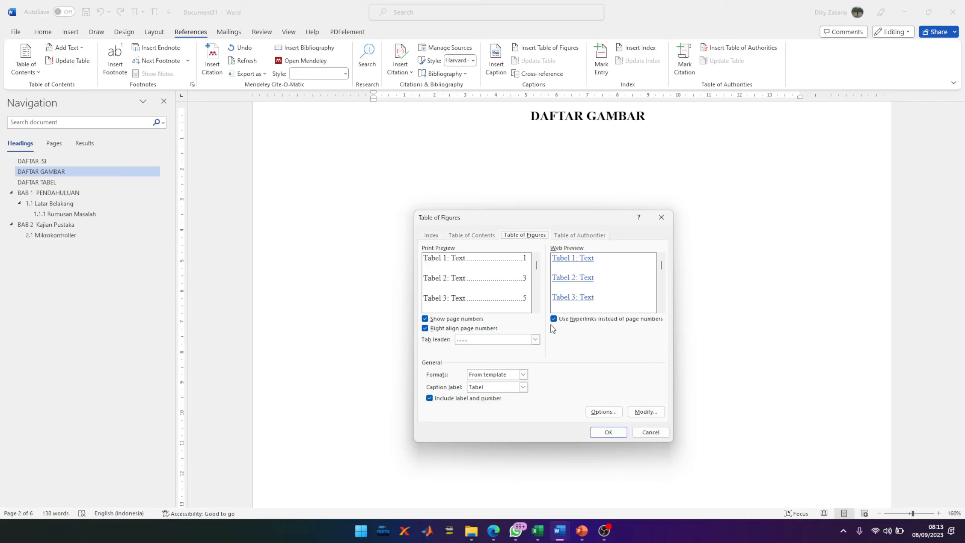
left_click(483, 387)
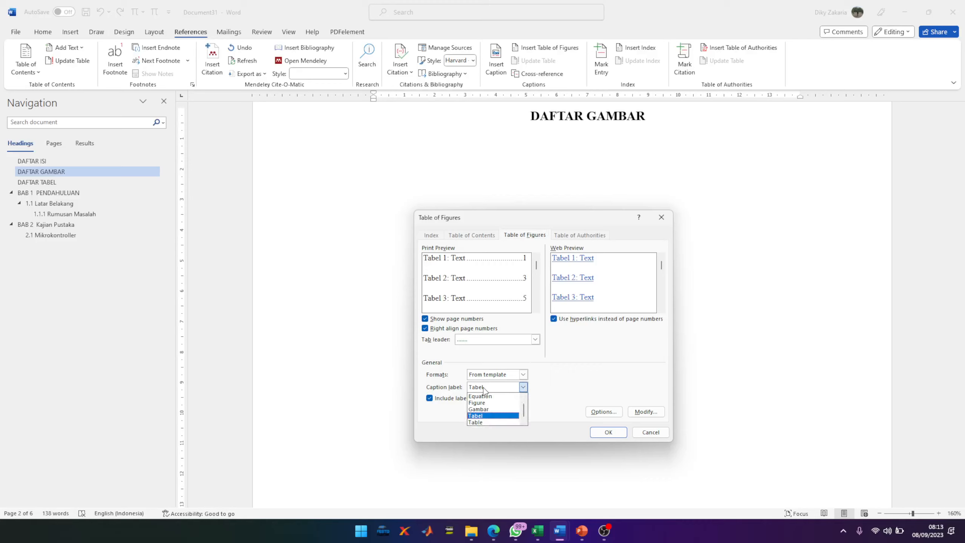
left_click(487, 410)
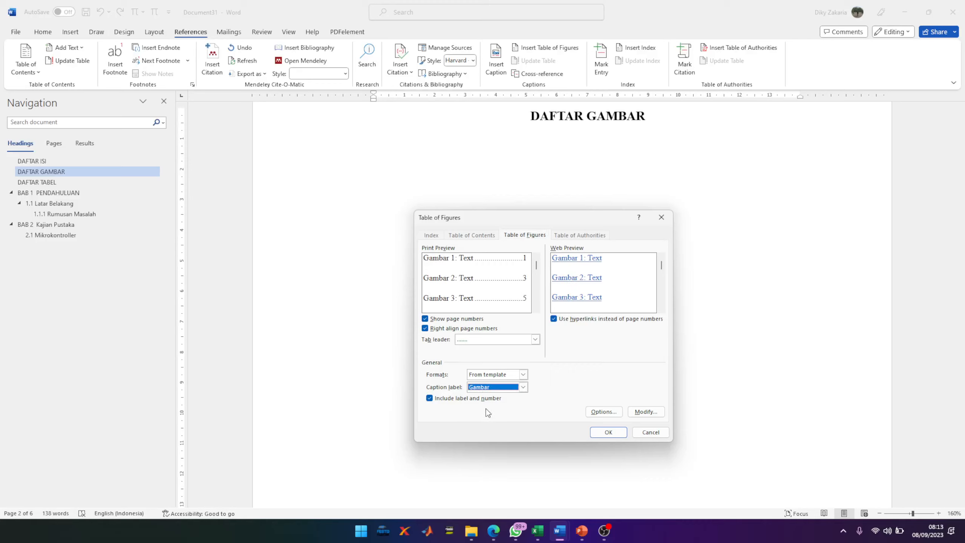
left_click(609, 433)
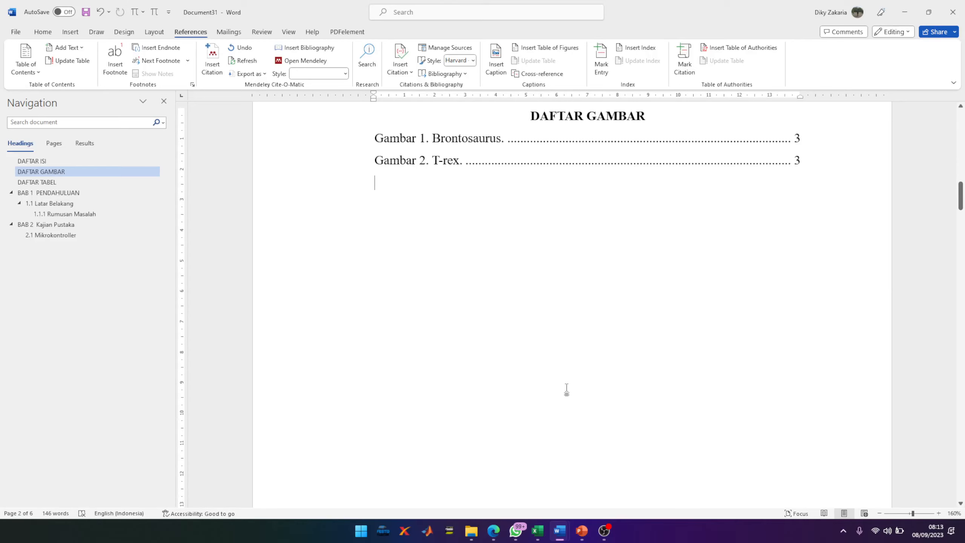
- Insert a list of tables below the DAFTAR TABEL heading with the caption label Tabel
left_click(72, 183)
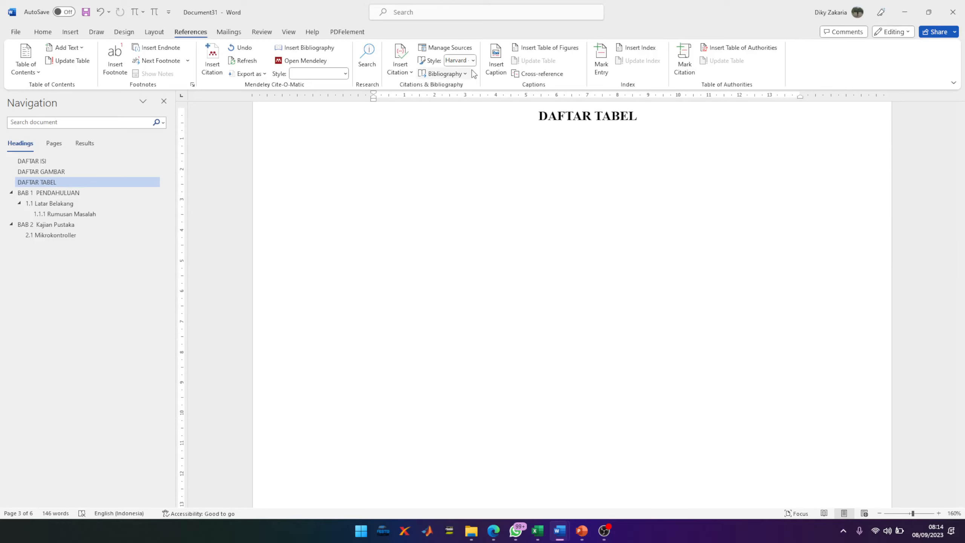
left_click(560, 47)
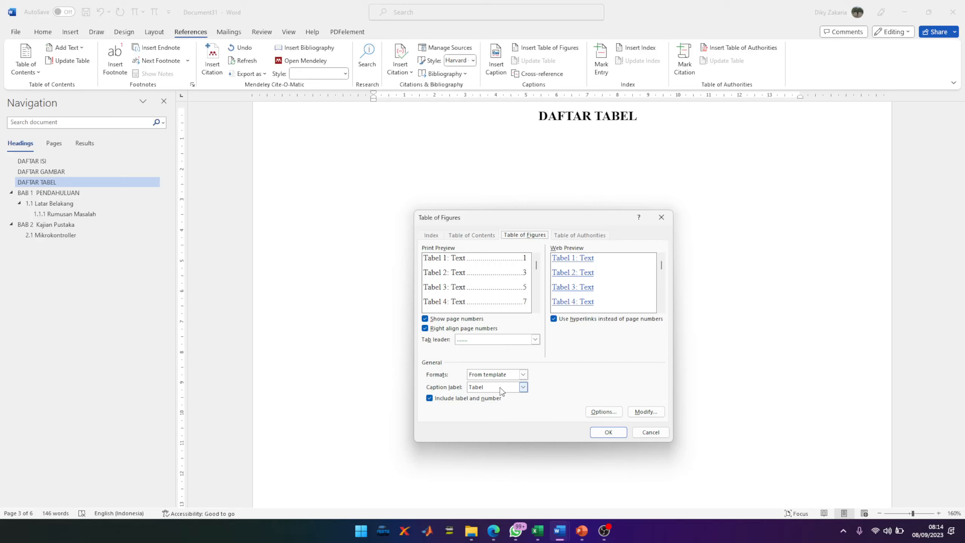
left_click(598, 429)
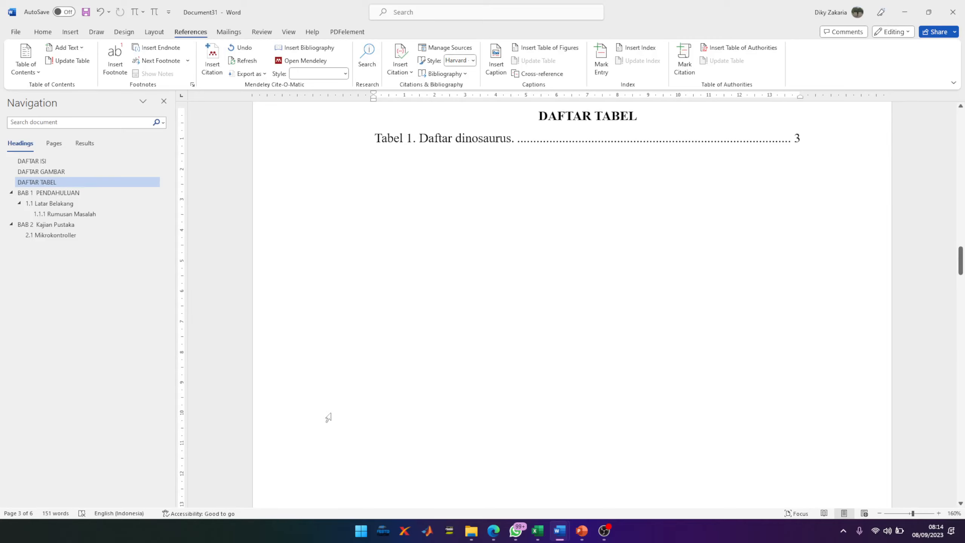
- Check the page numbers and follow the Gambar 1 and Gambar 2 links from the list of figures to their captions
scroll(493, 336, "up", 2)
scroll(494, 337, "up", 15)
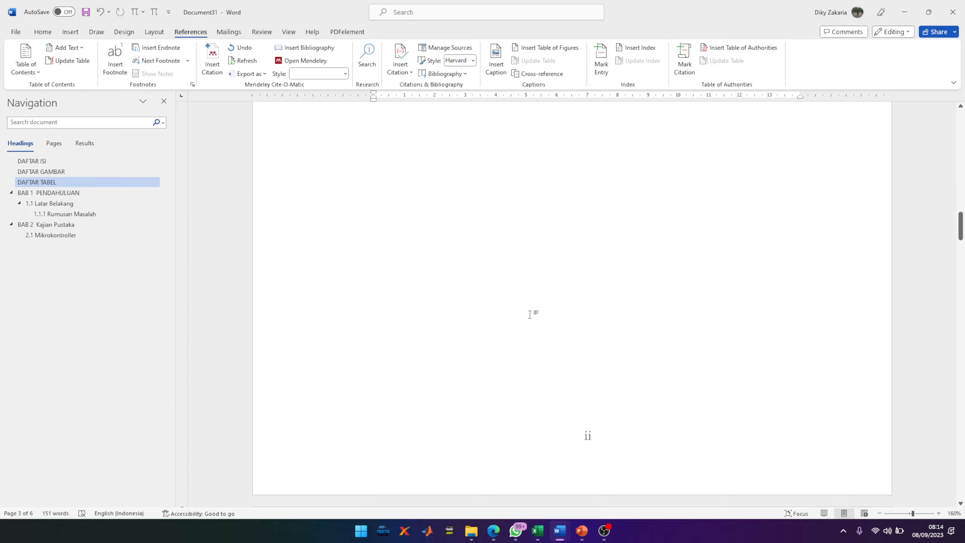
scroll(533, 292, "up", 10)
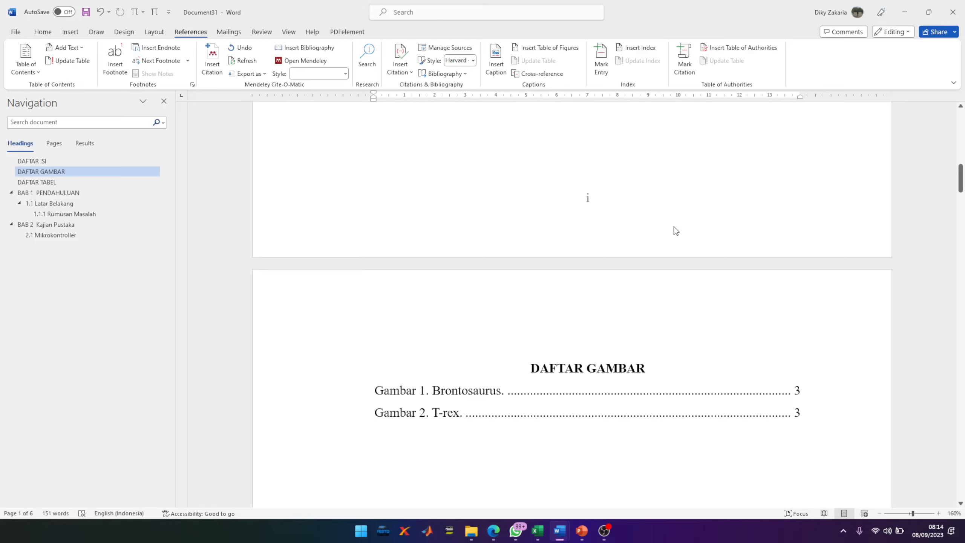
left_click(574, 394)
left_click(573, 394, "ctrl")
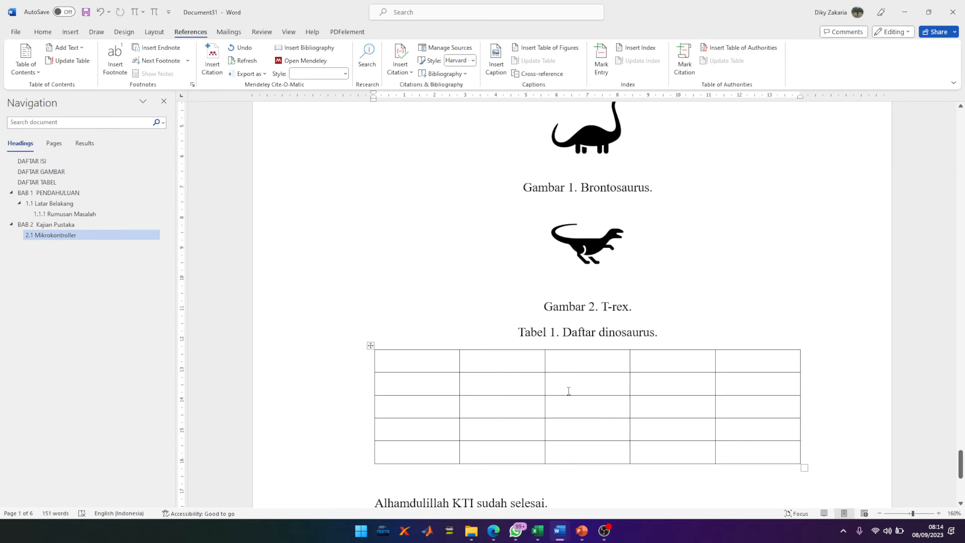
left_click(70, 175)
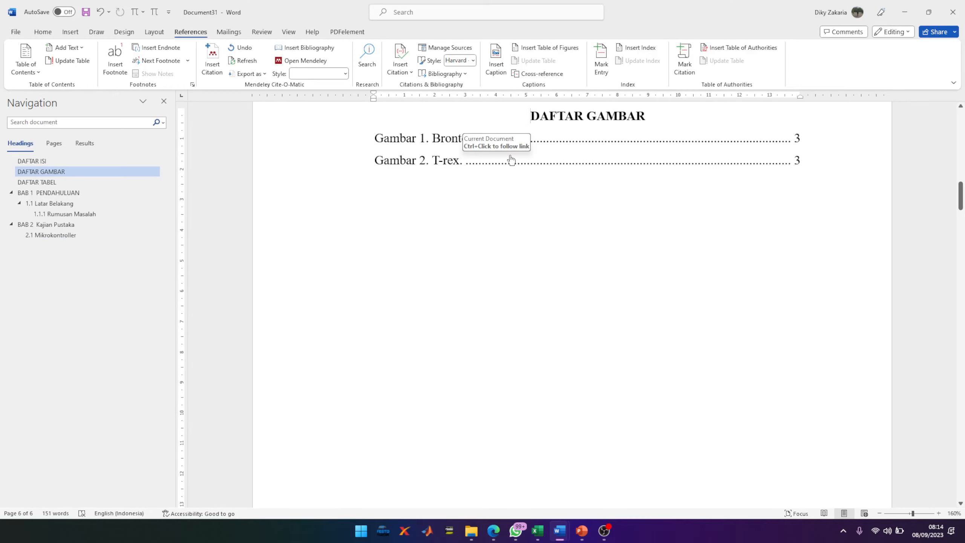
left_click(515, 167, "ctrl")
scroll(604, 390, "up", 3)
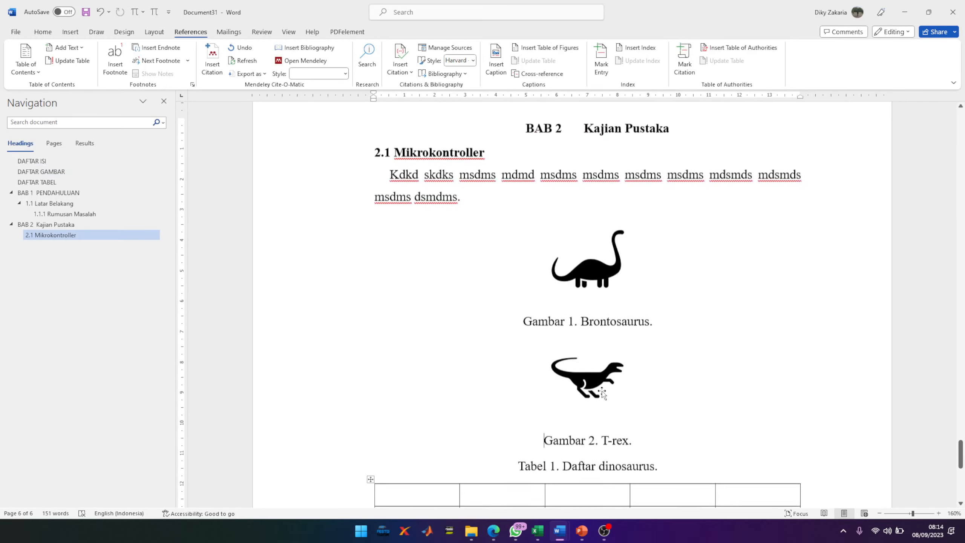
scroll(622, 392, "down", 4)
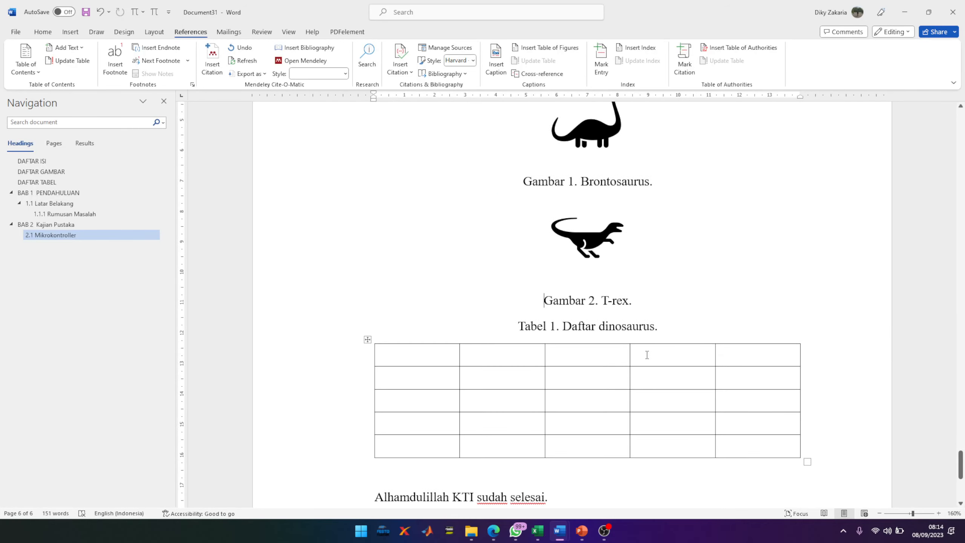
scroll(688, 347, "up", 20)
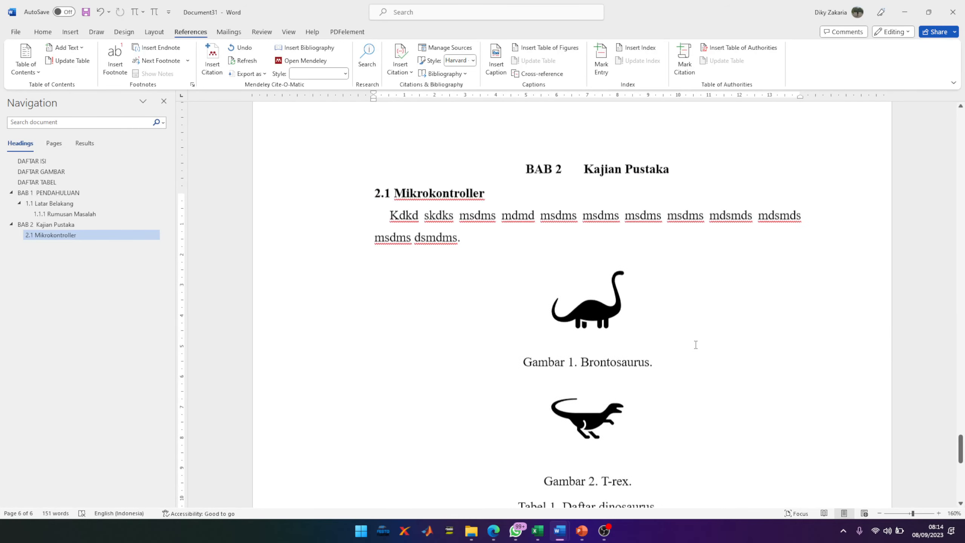
scroll(751, 359, "up", 10)
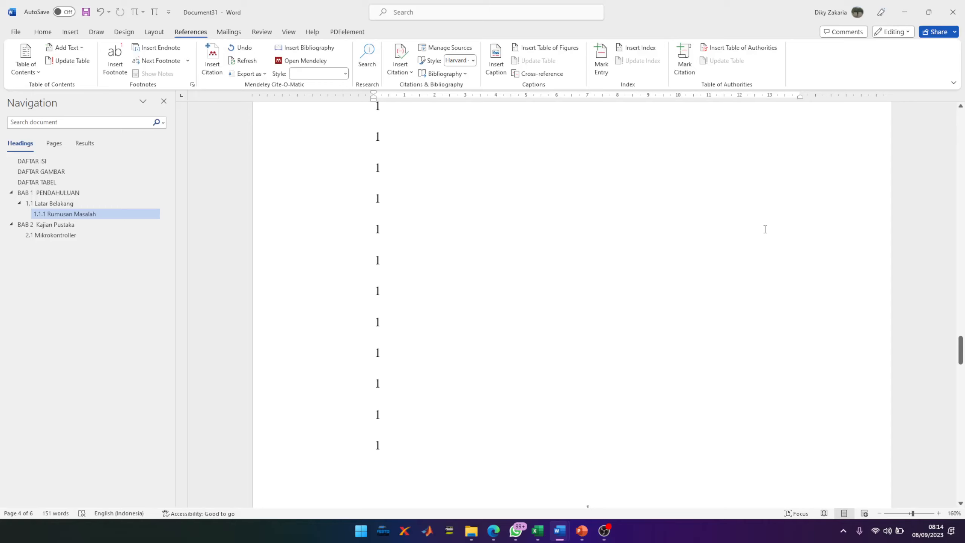
left_click(20, 174)
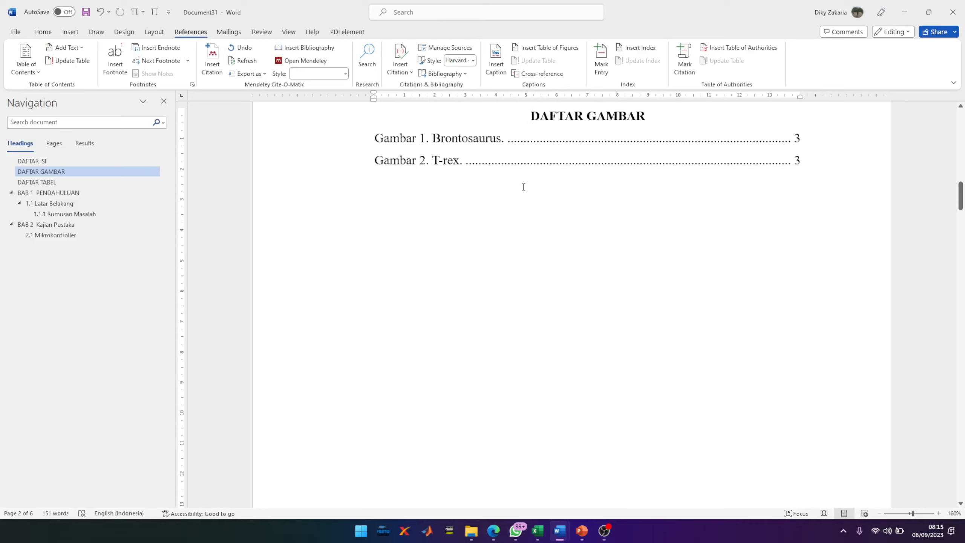
left_click(508, 142, "ctrl")
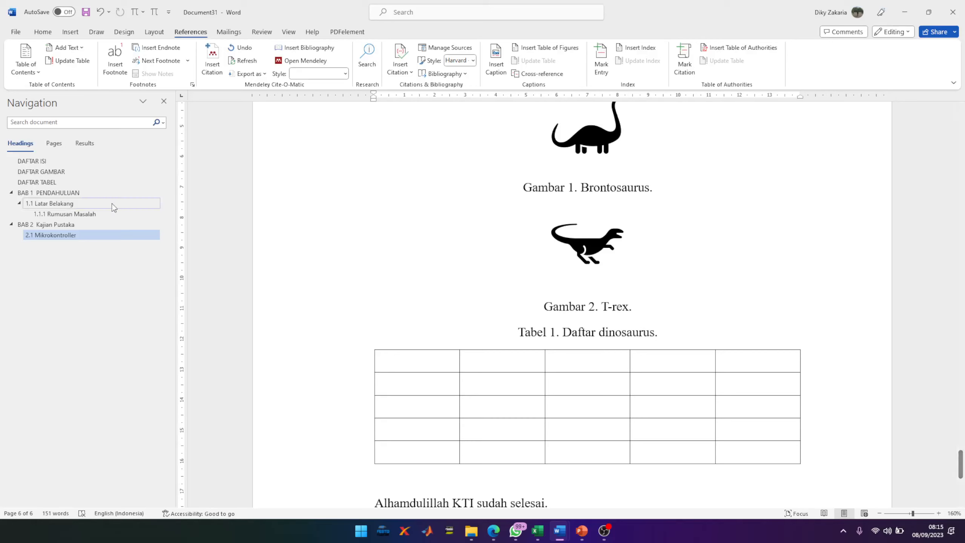
left_click(49, 172)
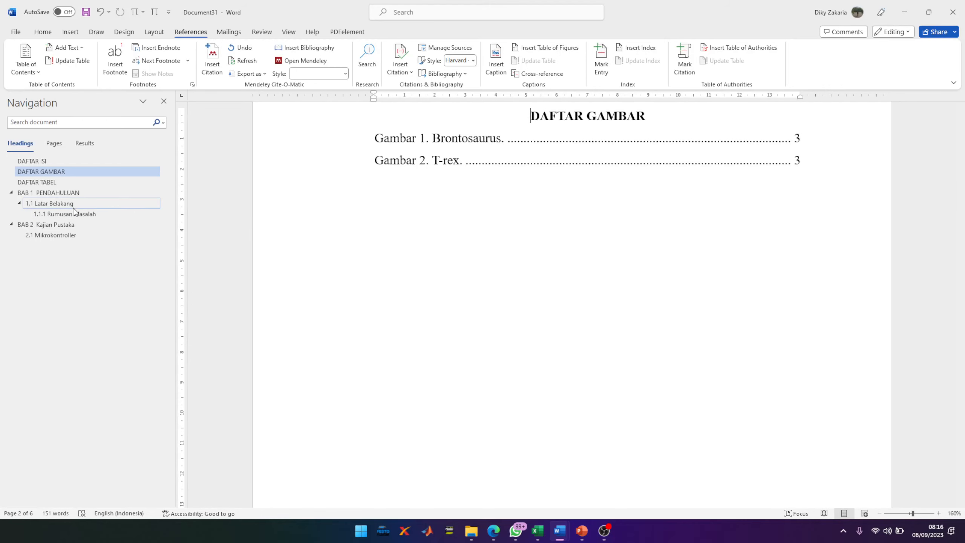
- Split the BAB 1 PENDAHULUAN heading so that PENDAHULUAN stands on its own line below BAB 1 without numbering or indent
left_click(68, 194)
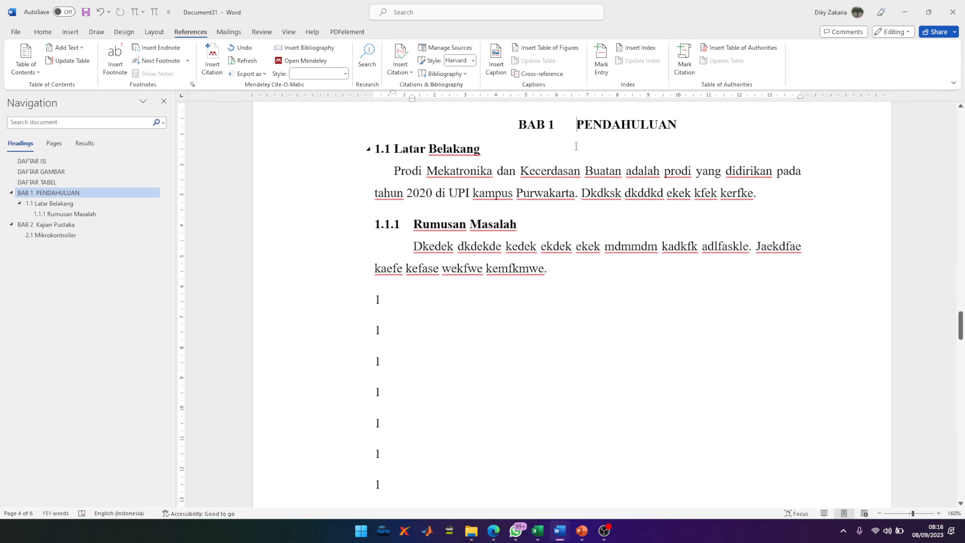
left_click(577, 146)
key("Return")
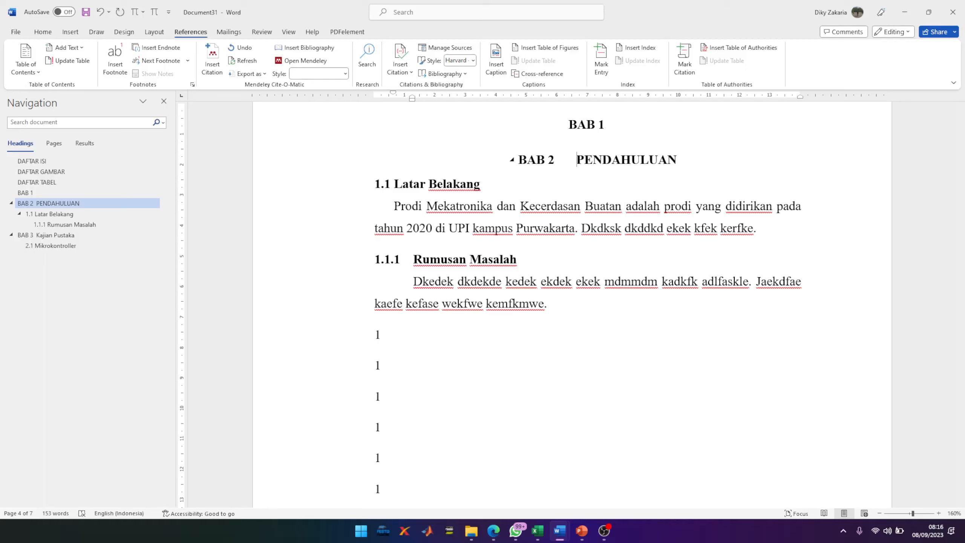
key("BackSpace")
key("BackSpace")
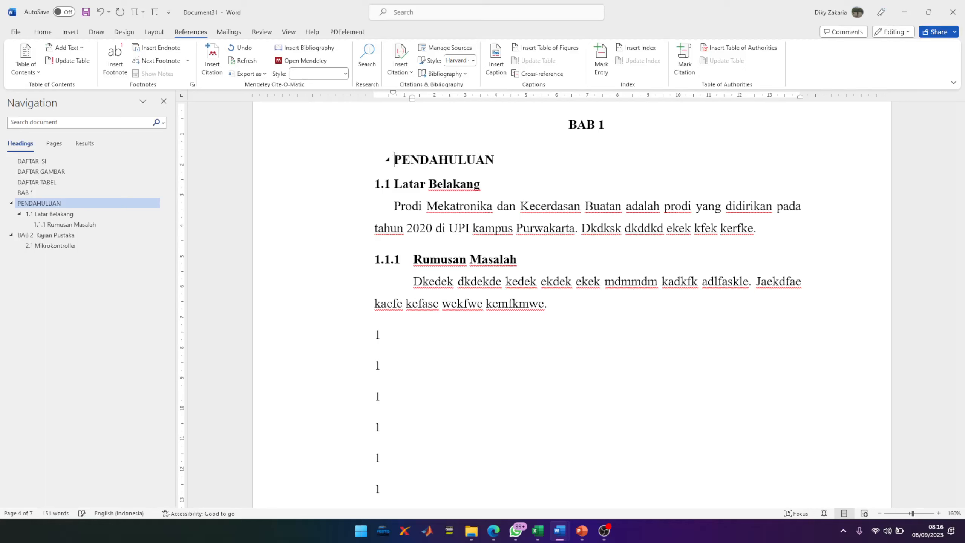
key("BackSpace")
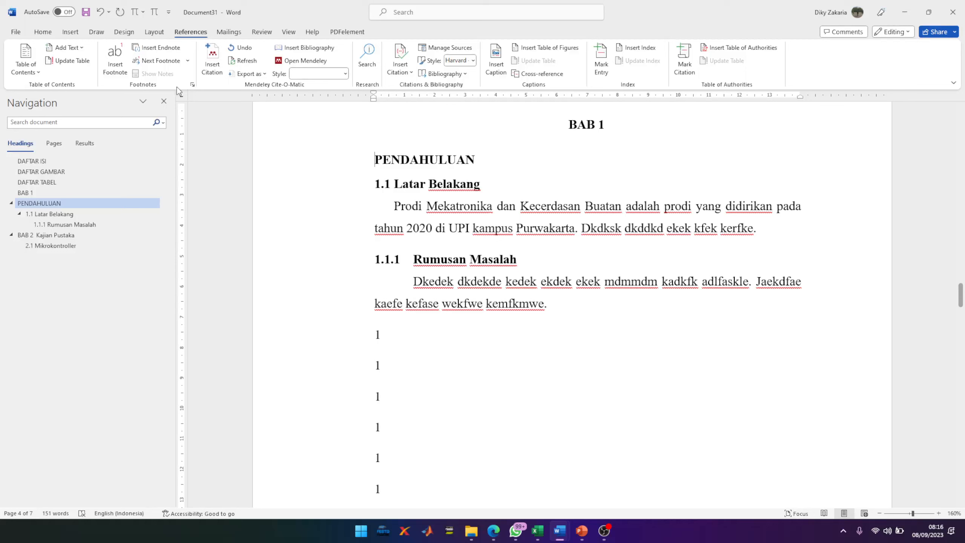
- Apply the Normal style to the PENDAHULUAN line below BAB 1 and make it bold and centred
left_click(39, 32)
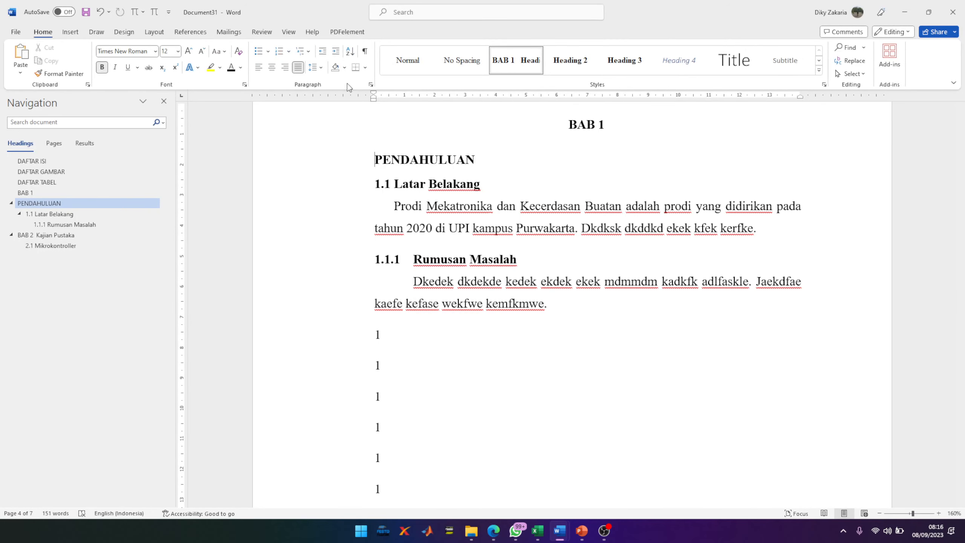
left_click(411, 71)
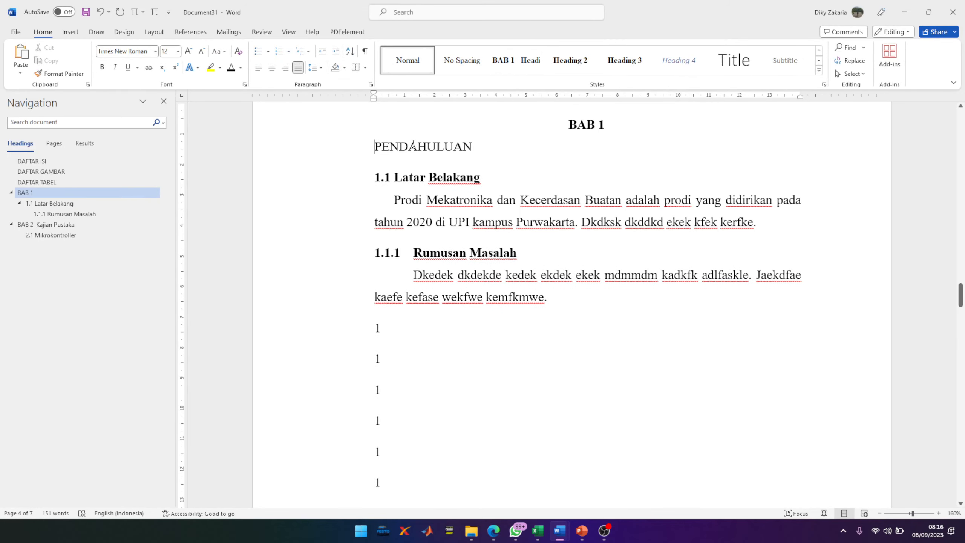
key("ctrl+b")
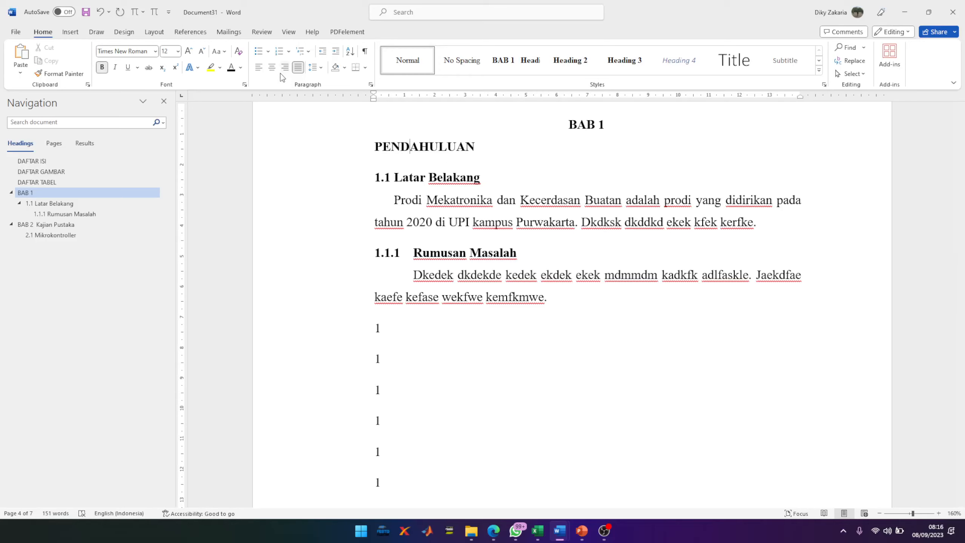
key("ctrl+e")
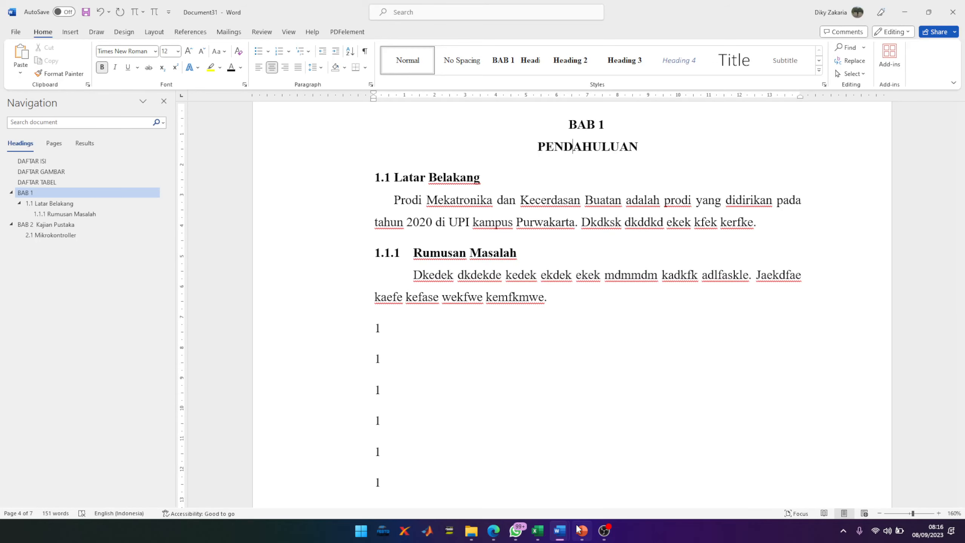
- Examine the BAB 2 heading and the BAB 1 entry under DAFTAR ISI in the open thesis document, and return to Document31
mouse_move(561, 534)
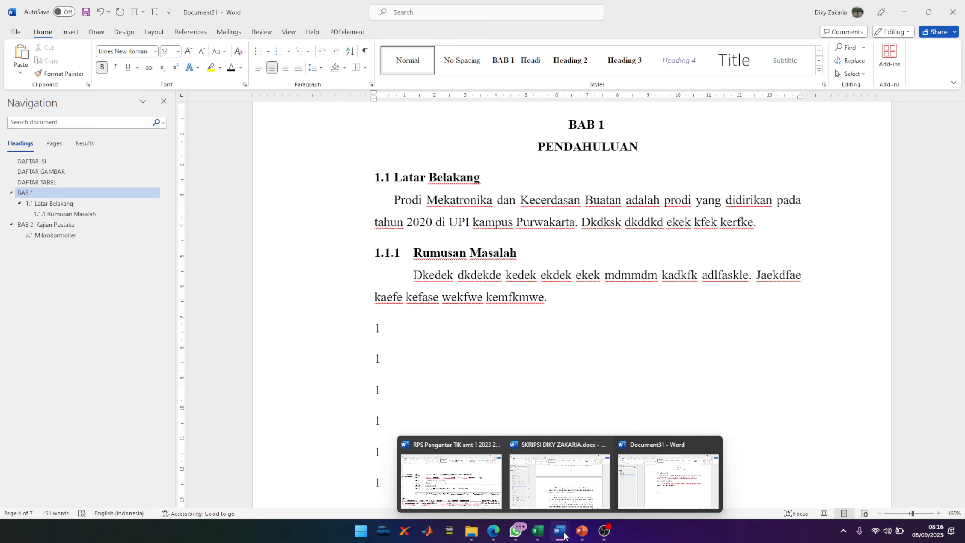
left_click(547, 510)
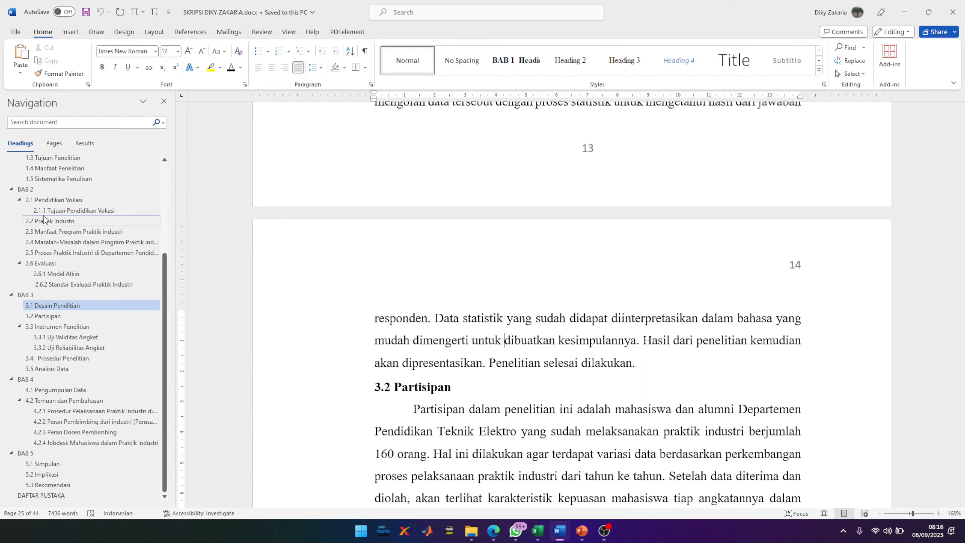
left_click(26, 189)
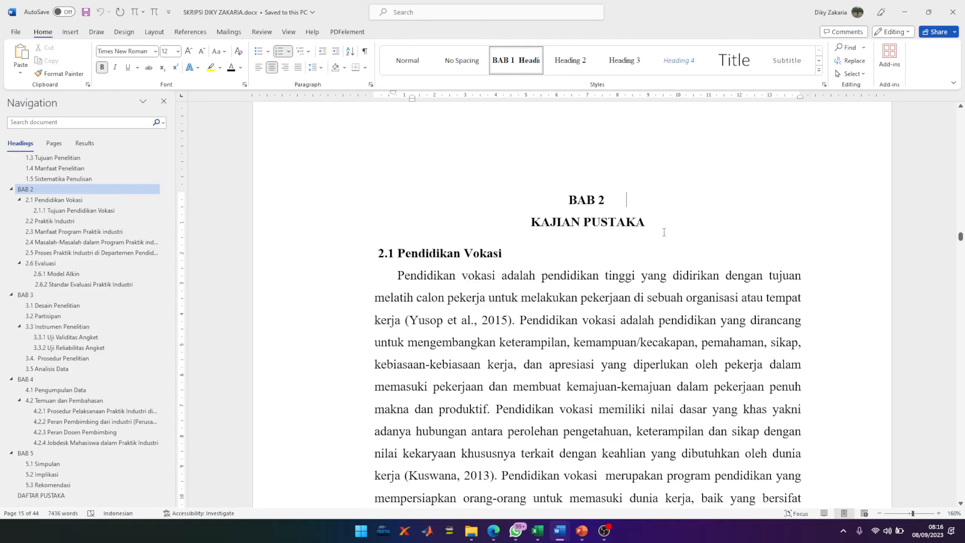
scroll(128, 221, "up", 1)
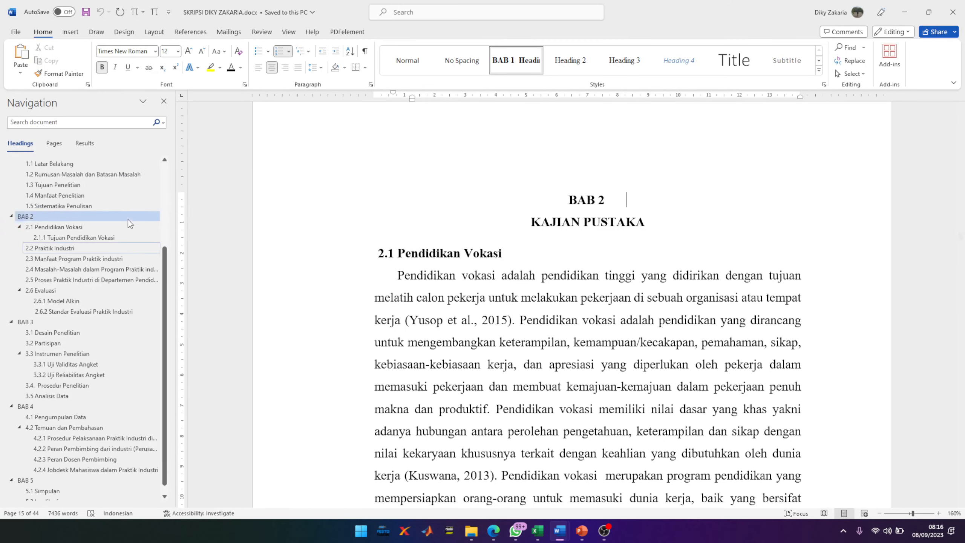
scroll(129, 220, "up", 3)
left_click(100, 201)
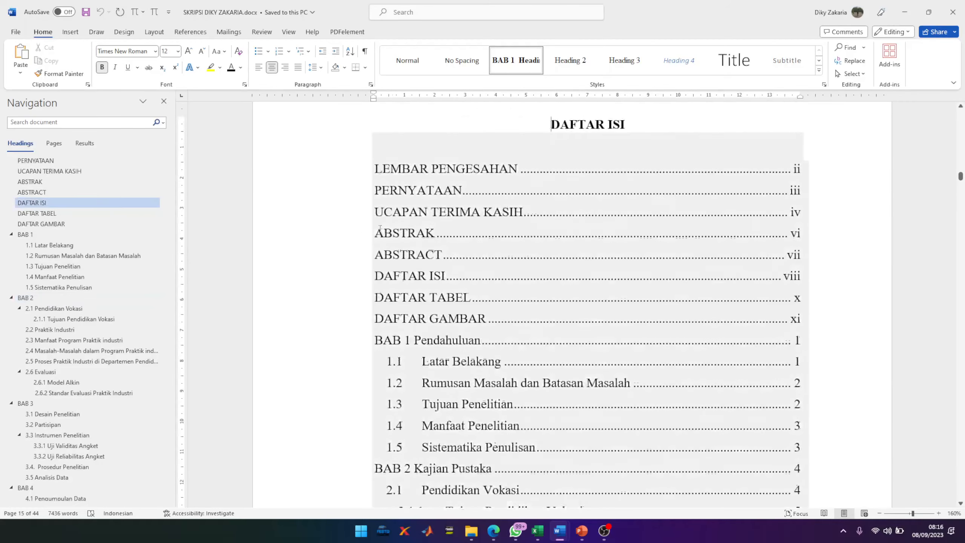
left_click_drag(414, 341, 373, 343)
left_click(372, 343)
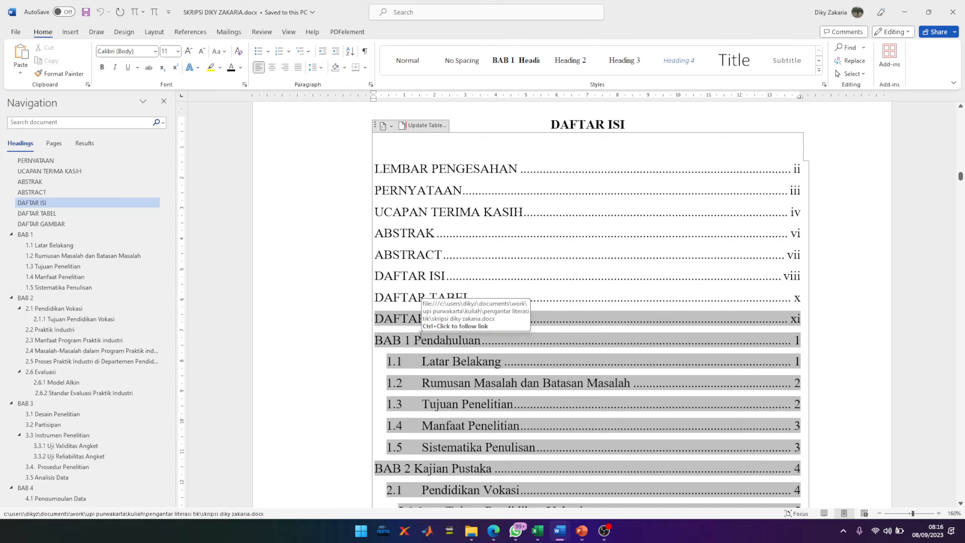
left_click(421, 335)
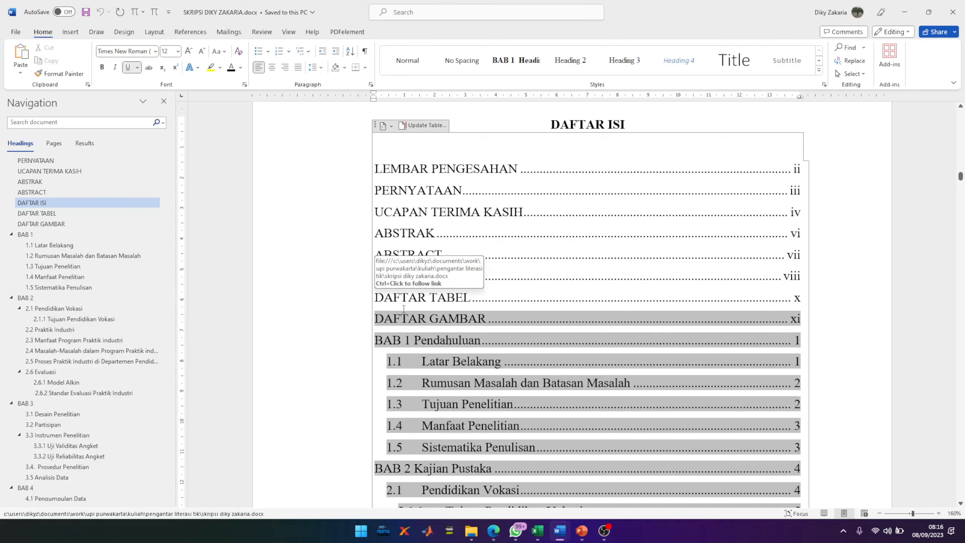
mouse_move(572, 535)
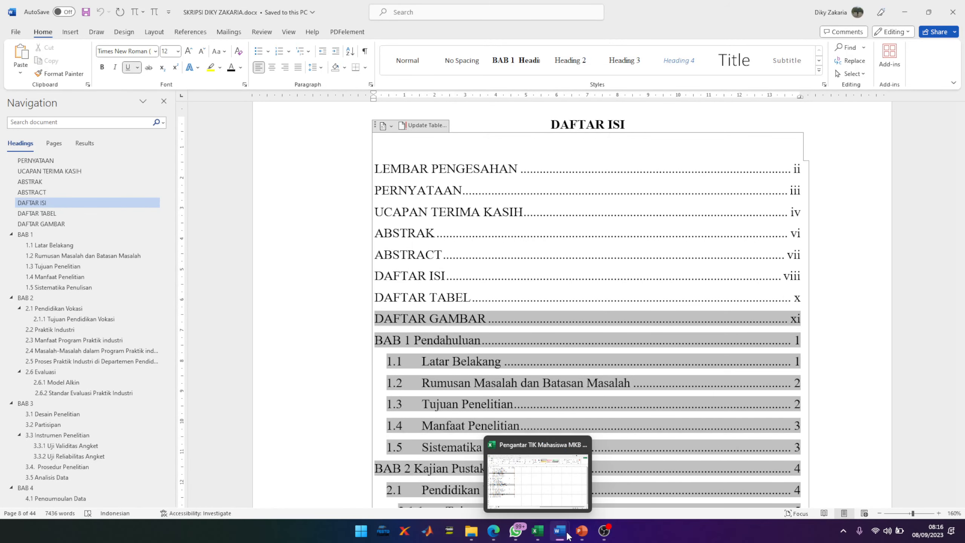
left_click(646, 494)
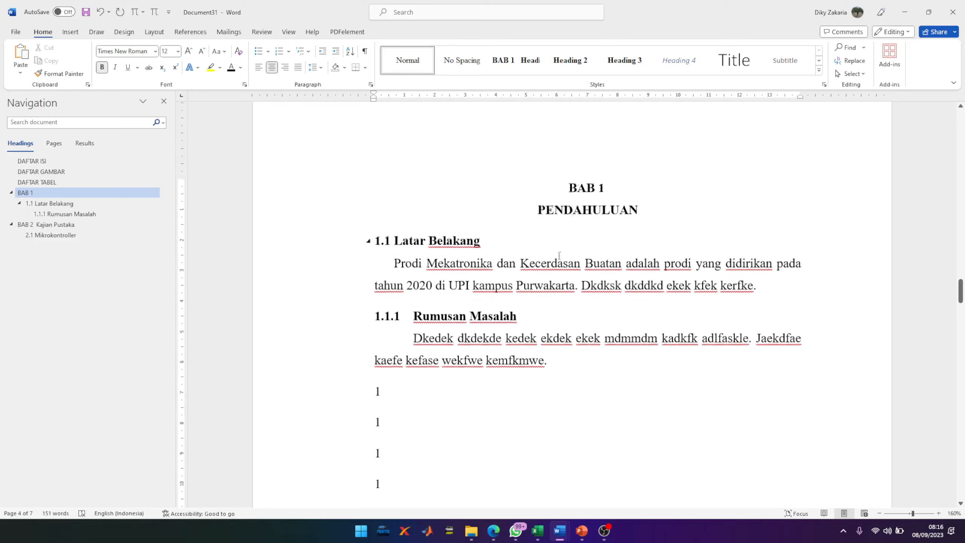
- Update the entire table of contents under DAFTAR ISI
left_click(626, 199)
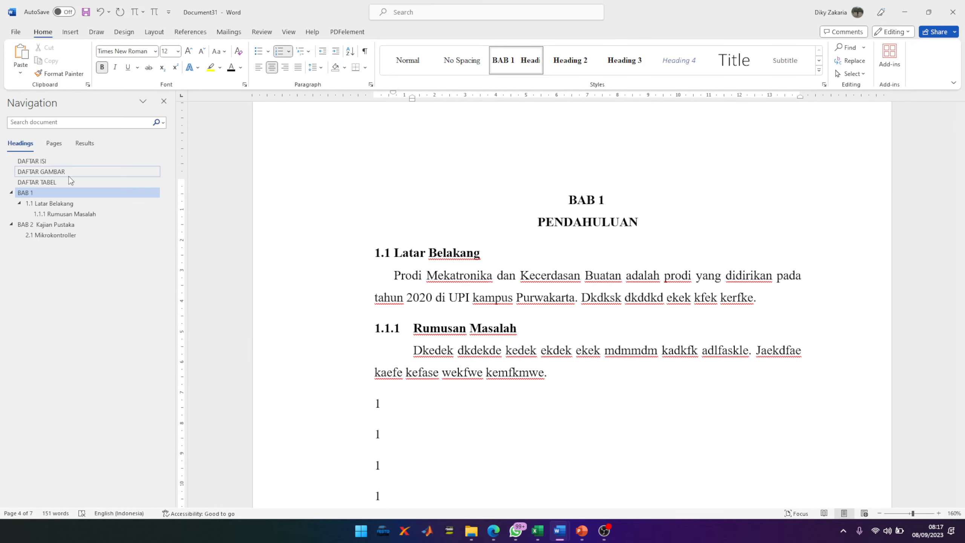
left_click(56, 163)
left_click(513, 205)
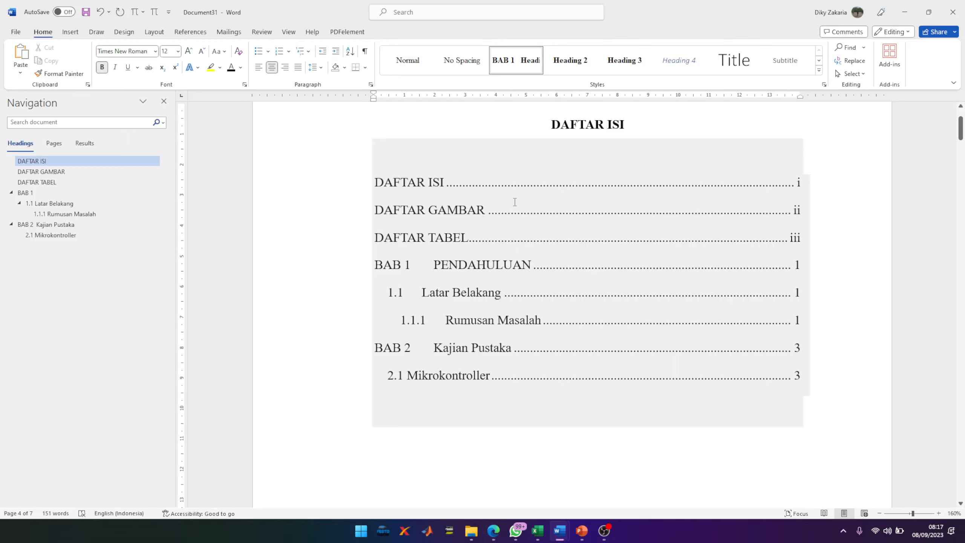
right_click(515, 227)
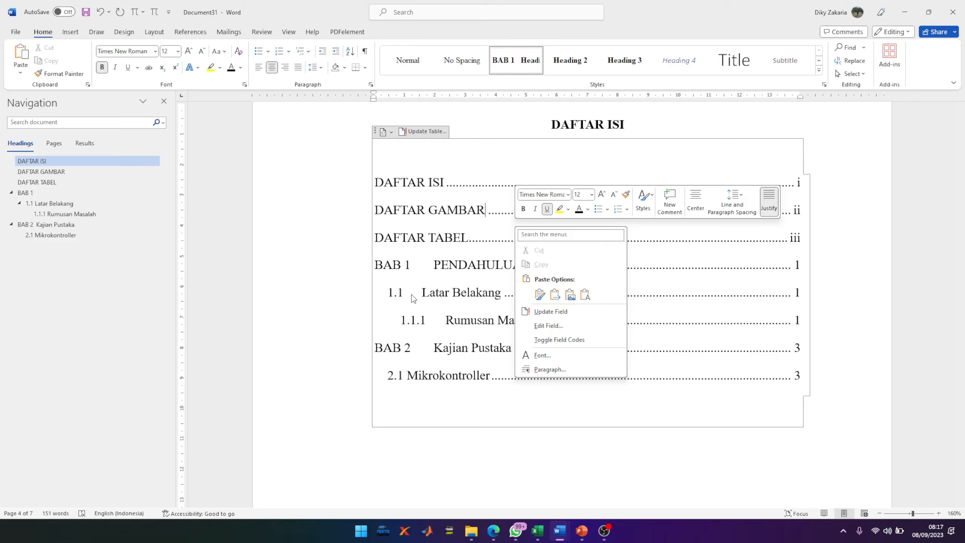
left_click(444, 193)
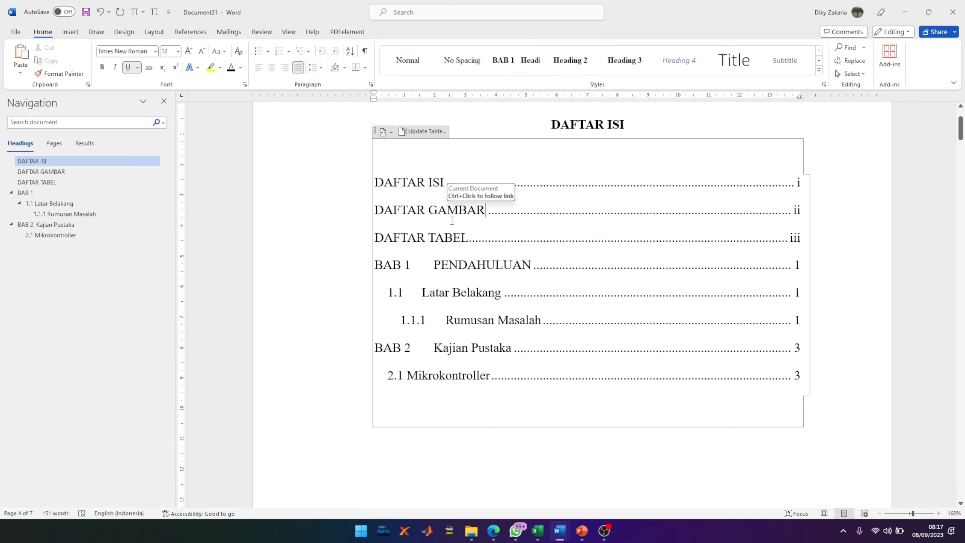
left_click(428, 132)
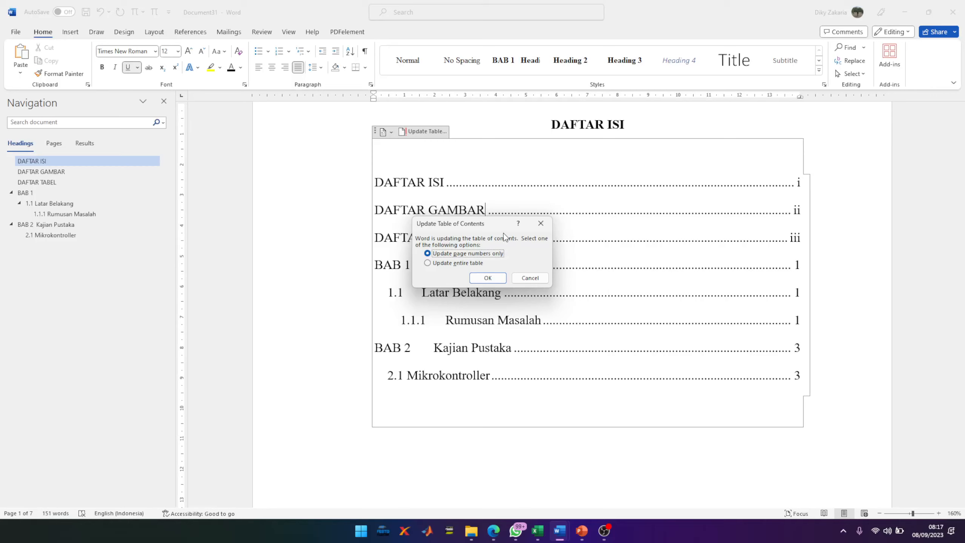
left_click(468, 264)
left_click(486, 278)
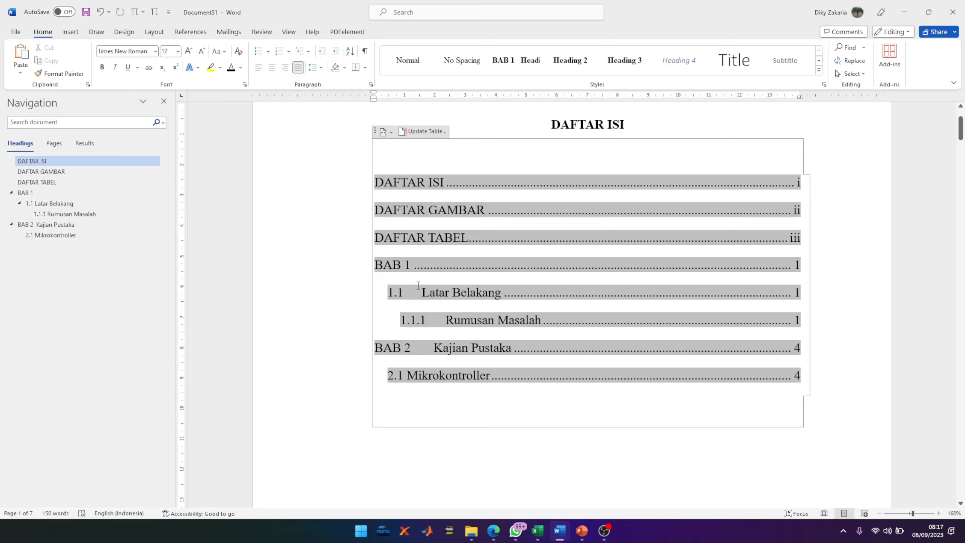
- Add the chapter title Pendahuluan after BAB 1 in the table of contents
left_click(415, 266)
type("Penda")
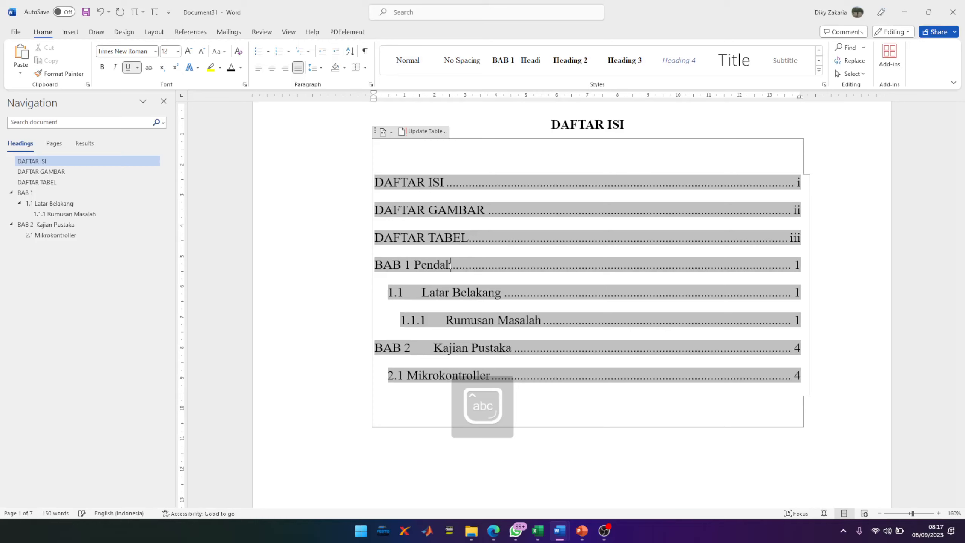
key("BackSpace")
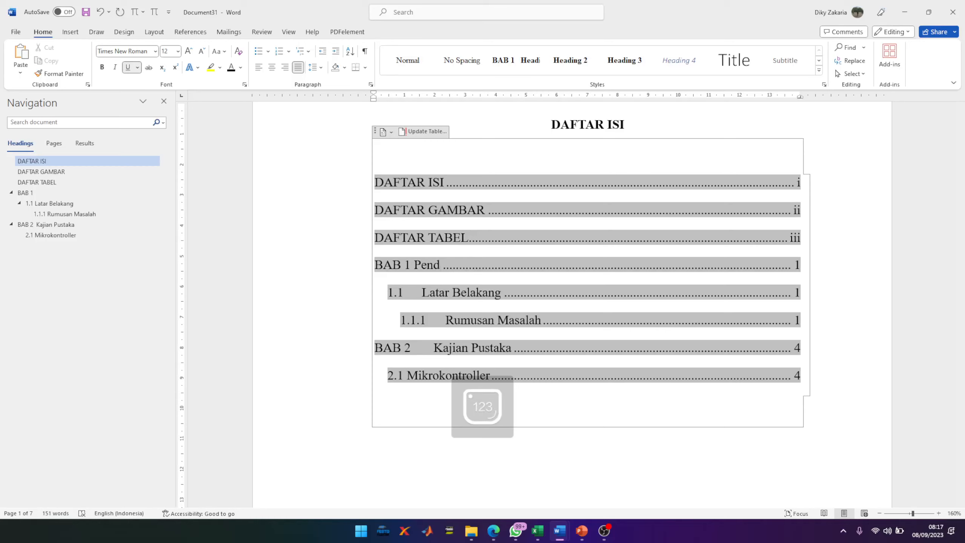
type("ahuluan")
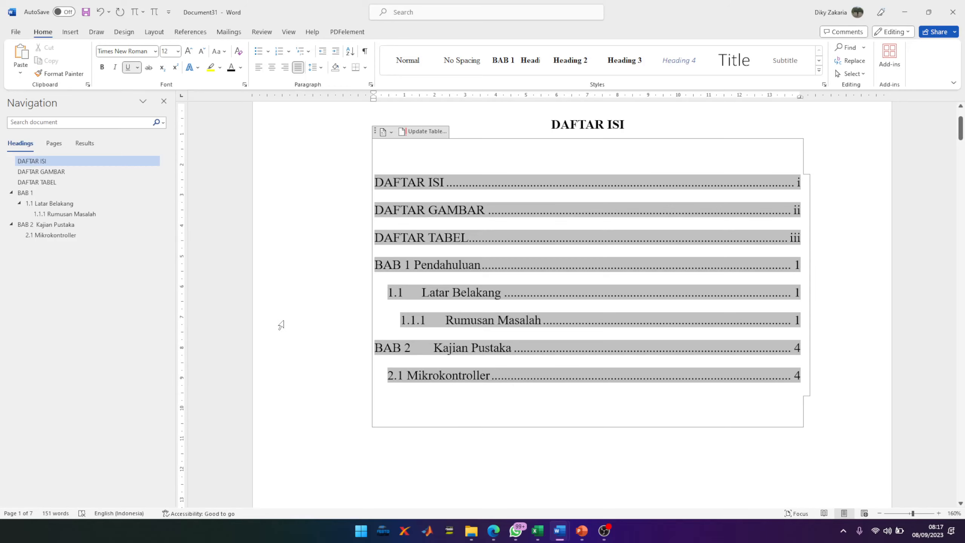
- Update the entire table of figures under DAFTAR GAMBAR
scroll(280, 323, "down", 12)
scroll(539, 341, "down", 2)
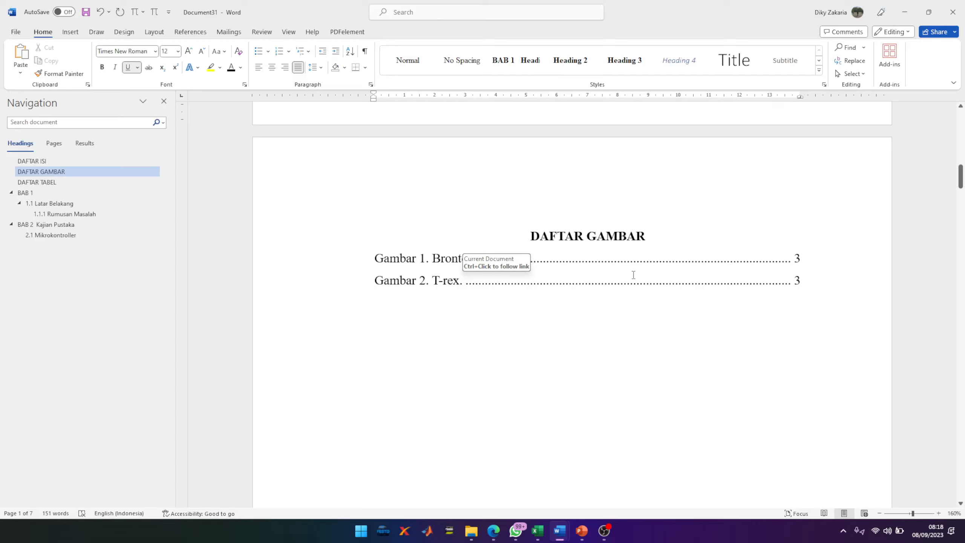
left_click(658, 268)
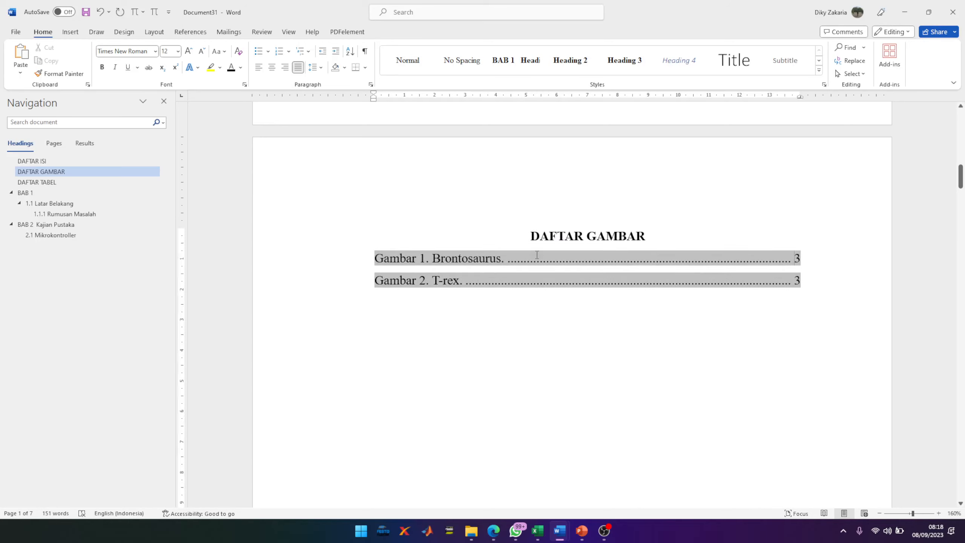
left_click(510, 259)
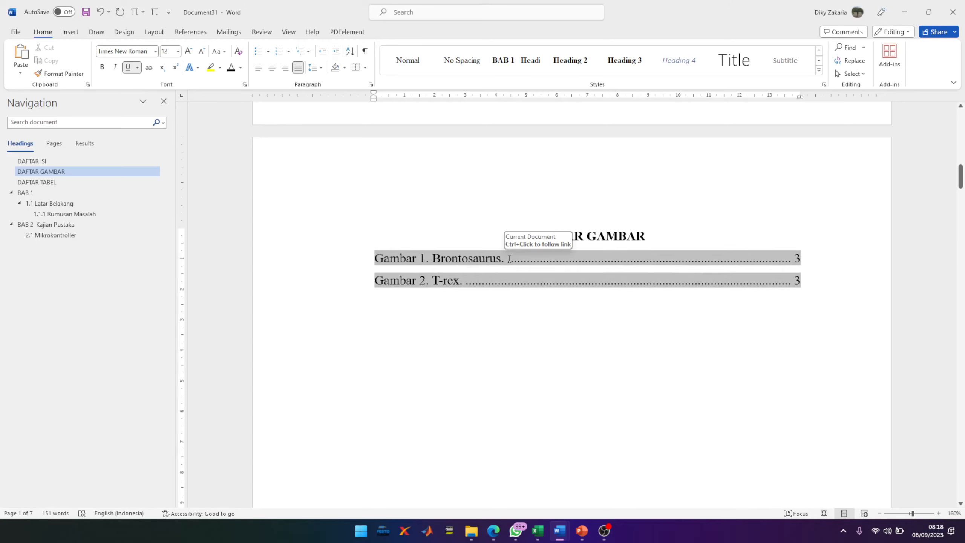
right_click(510, 260)
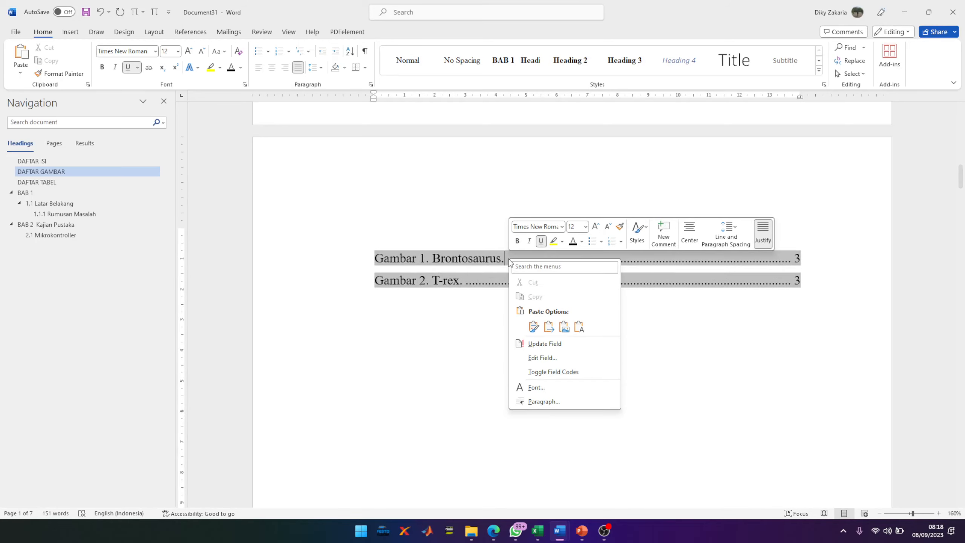
left_click(552, 344)
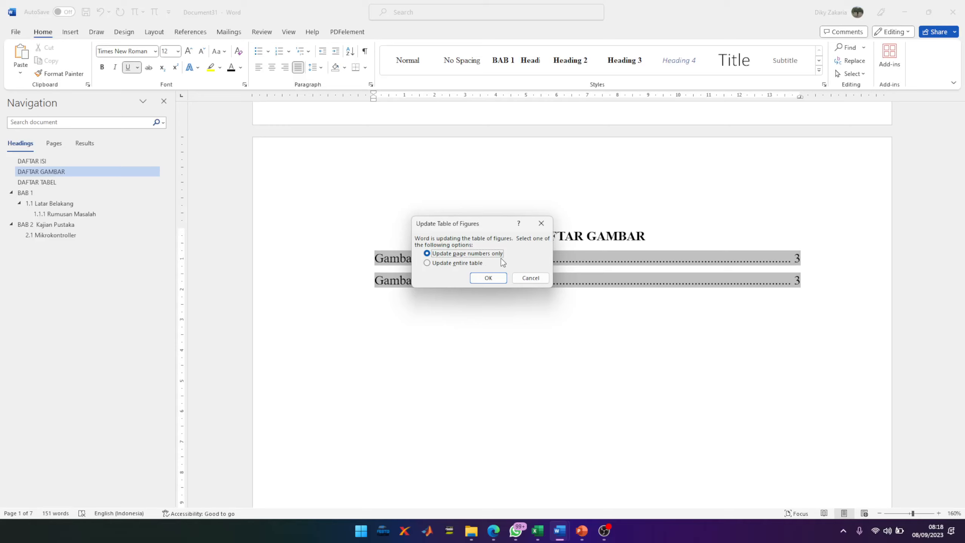
left_click(441, 266)
left_click(490, 278)
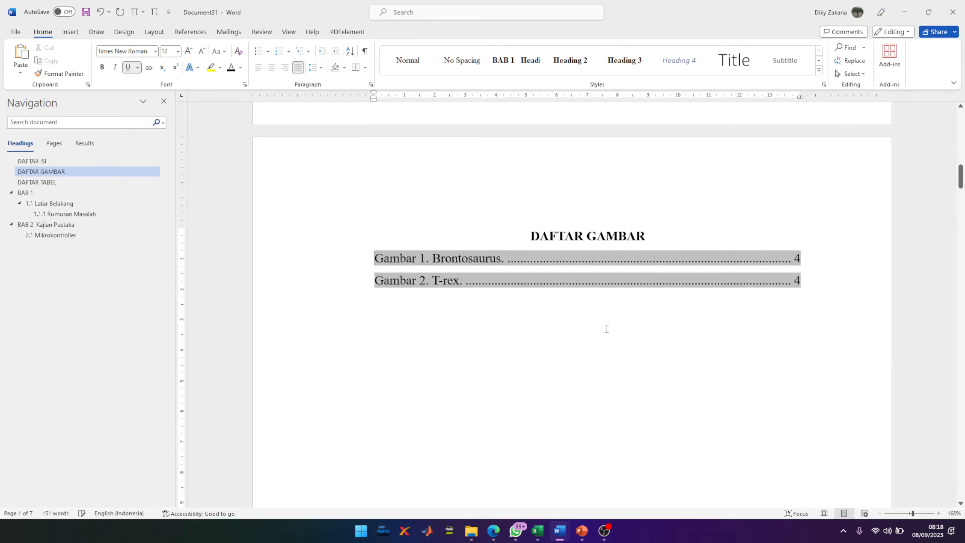
- View the list of tables under DAFTAR TABEL with its field options, and look over the BAB 1 page
scroll(406, 312, "down", 5)
scroll(413, 310, "down", 10)
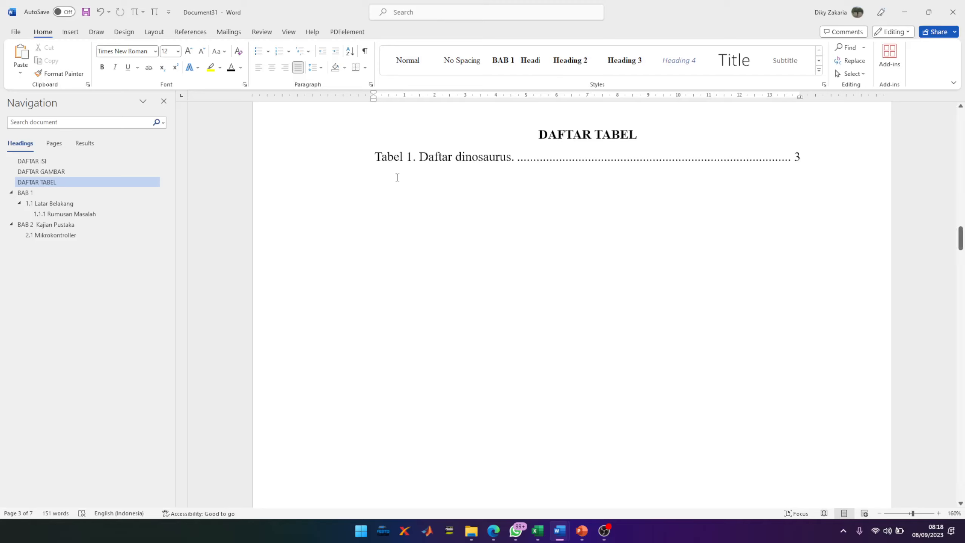
right_click(414, 157)
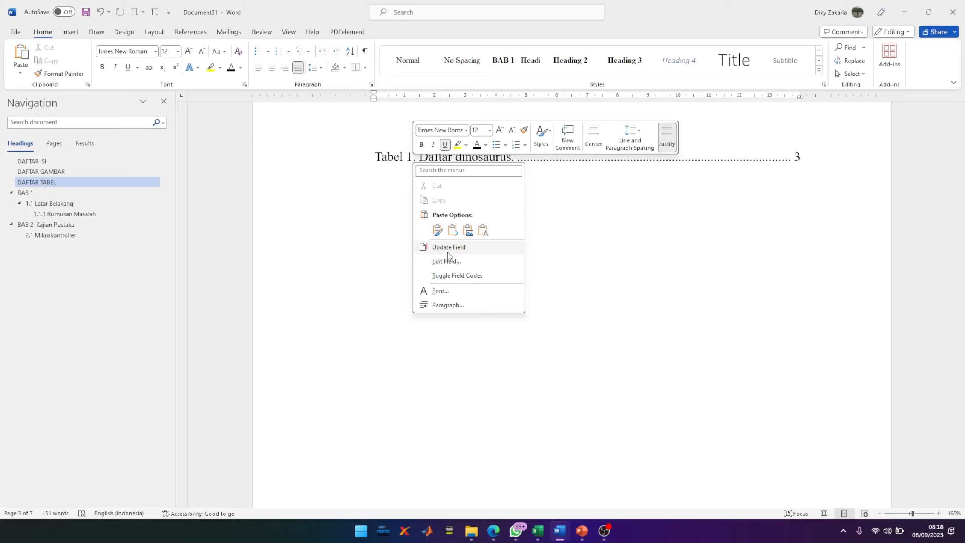
scroll(634, 244, "down", 15)
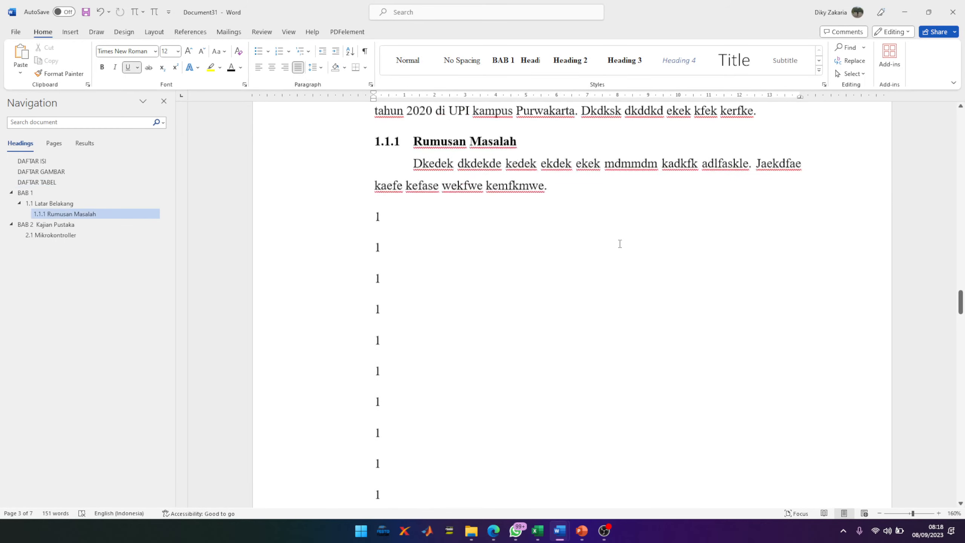
scroll(619, 241, "up", 5)
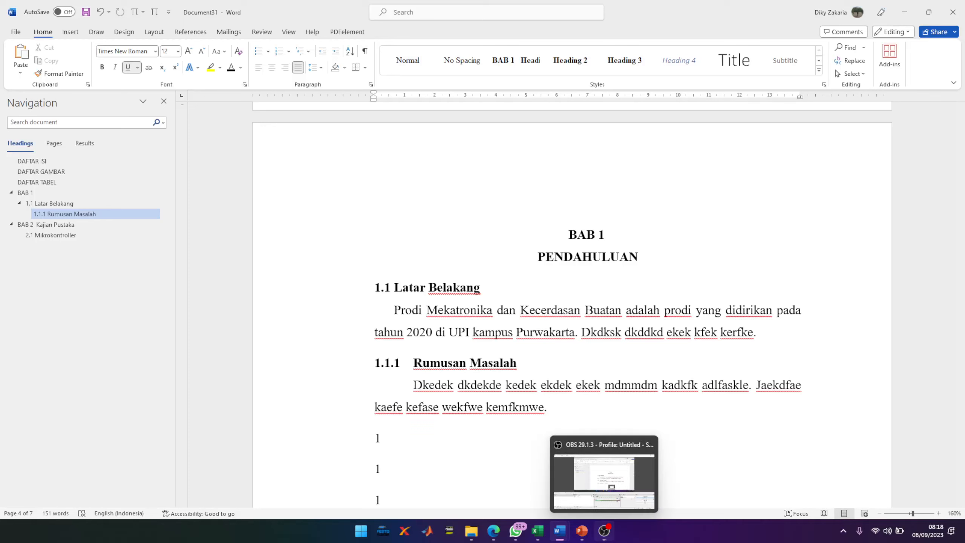
left_click(604, 471)
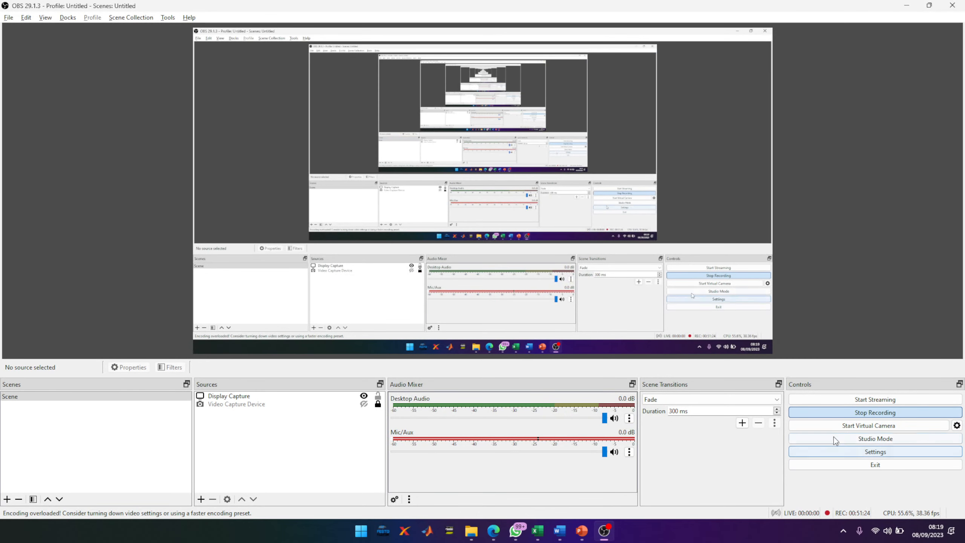